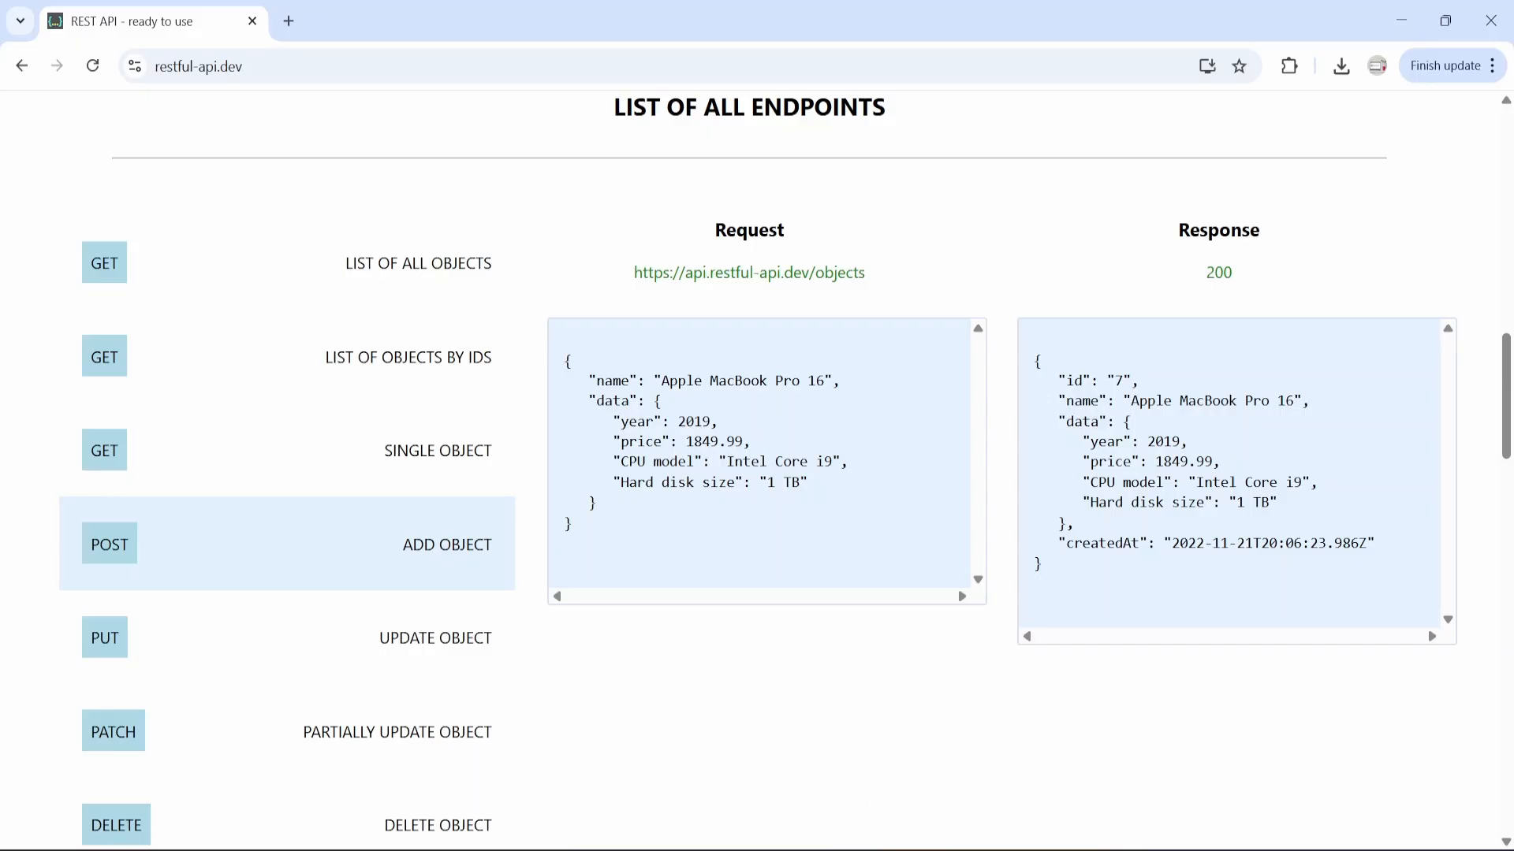
{"action": "left_click", "coordinate": [895, 850]}
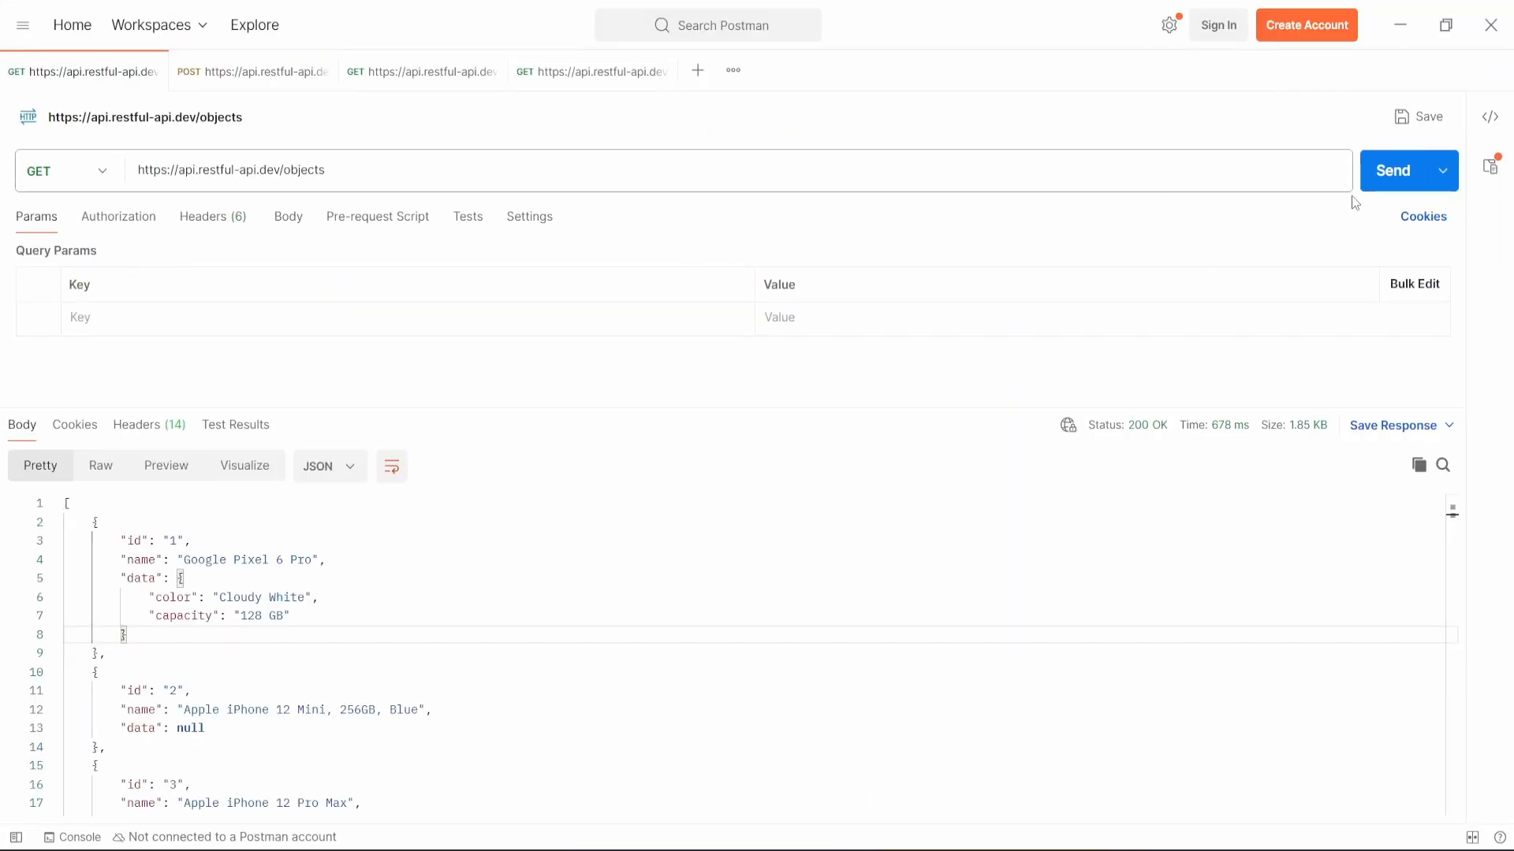
{"action": "left_click", "coordinate": [1384, 178]}
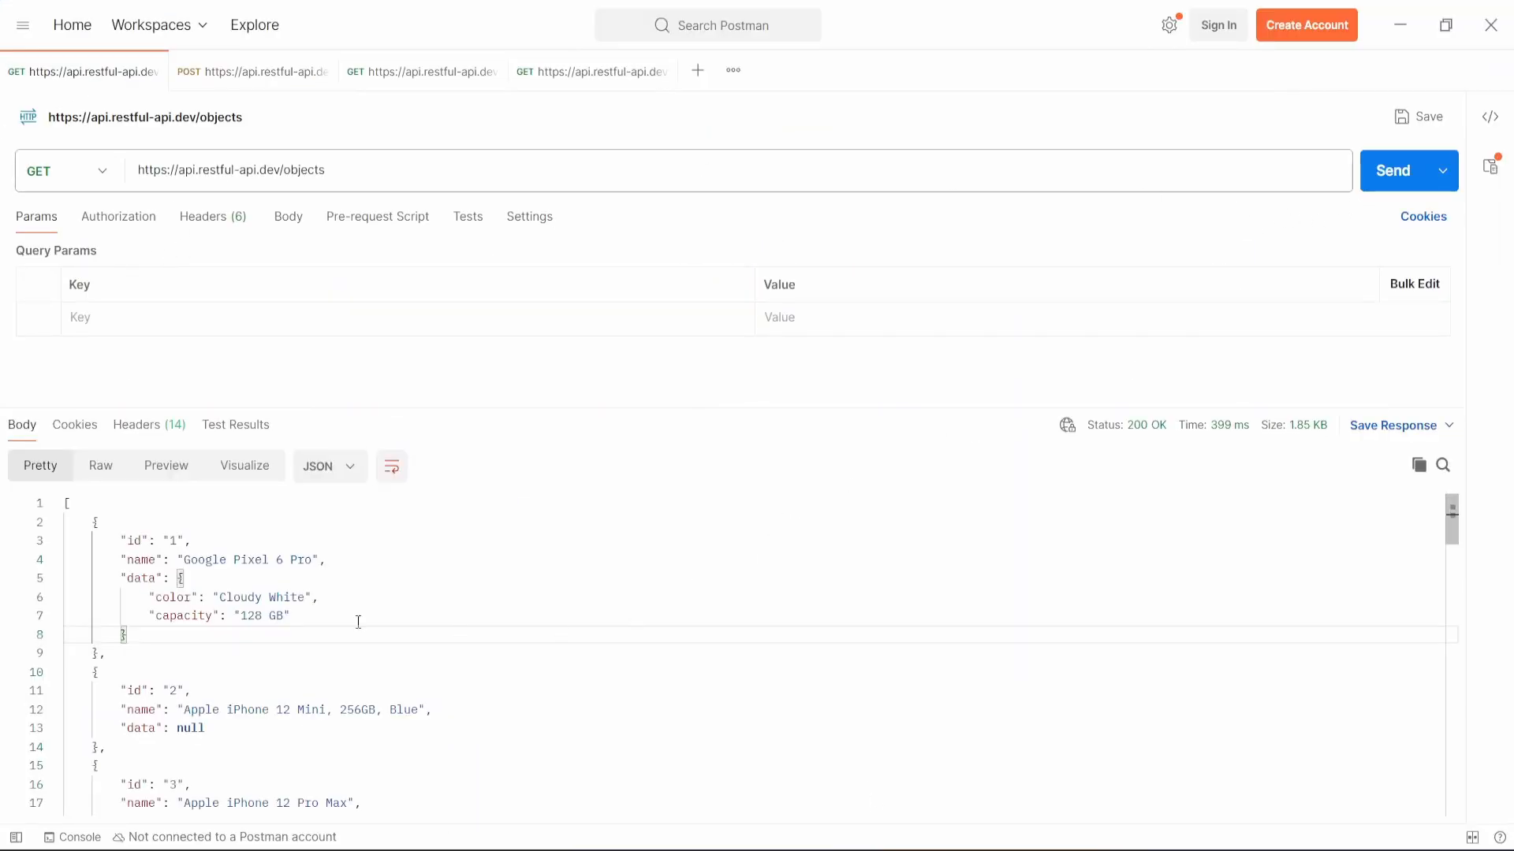
{"action": "scroll", "coordinate": [187, 605], "scroll_direction": "down", "scroll_amount": 20}
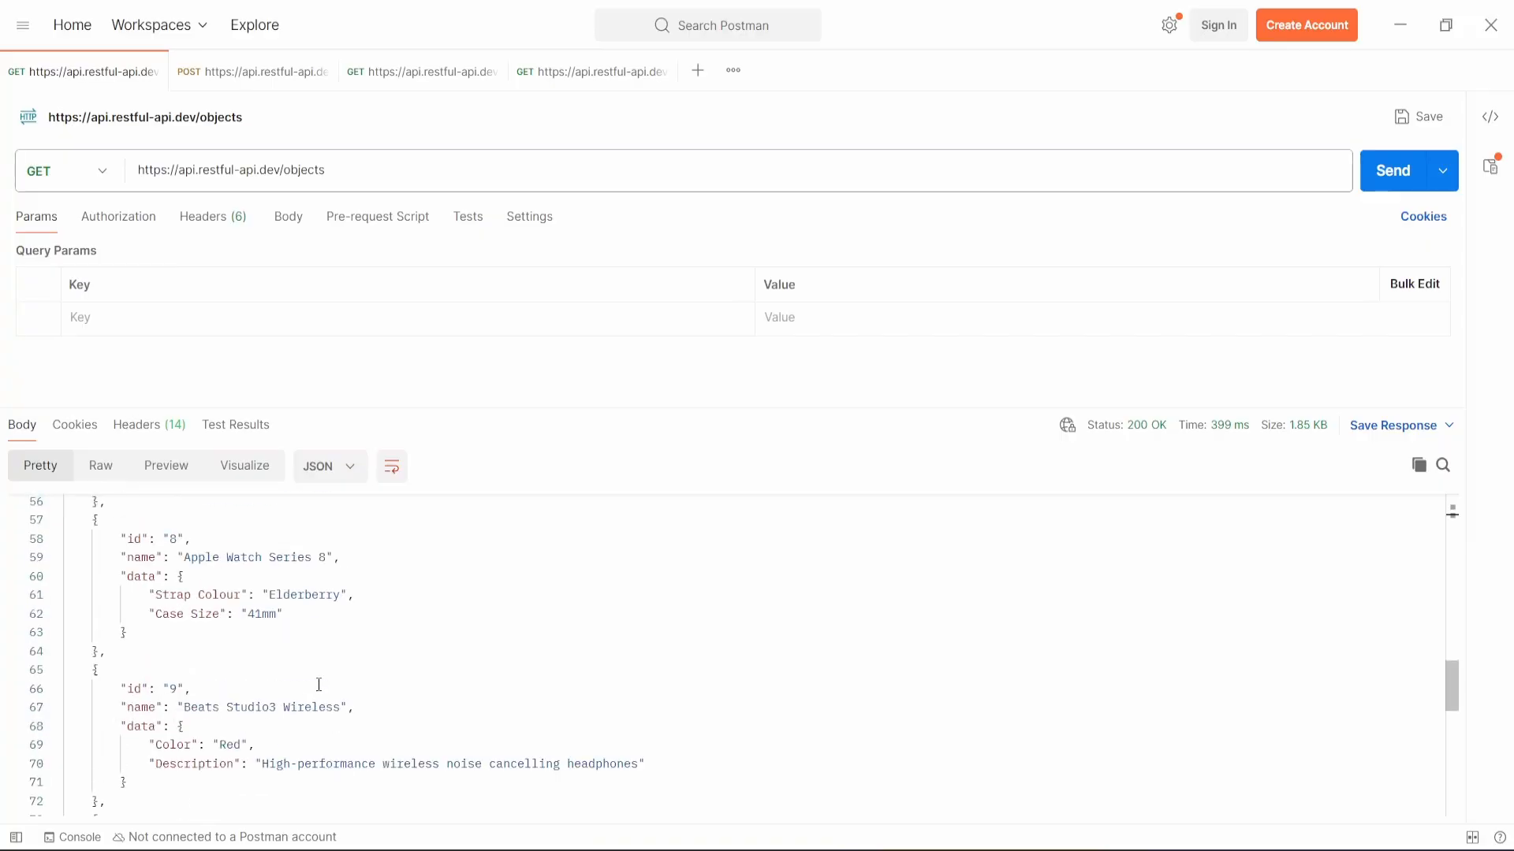
{"action": "scroll", "coordinate": [320, 684], "scroll_direction": "down", "scroll_amount": 3}
{"action": "scroll", "coordinate": [323, 683], "scroll_direction": "down", "scroll_amount": 2}
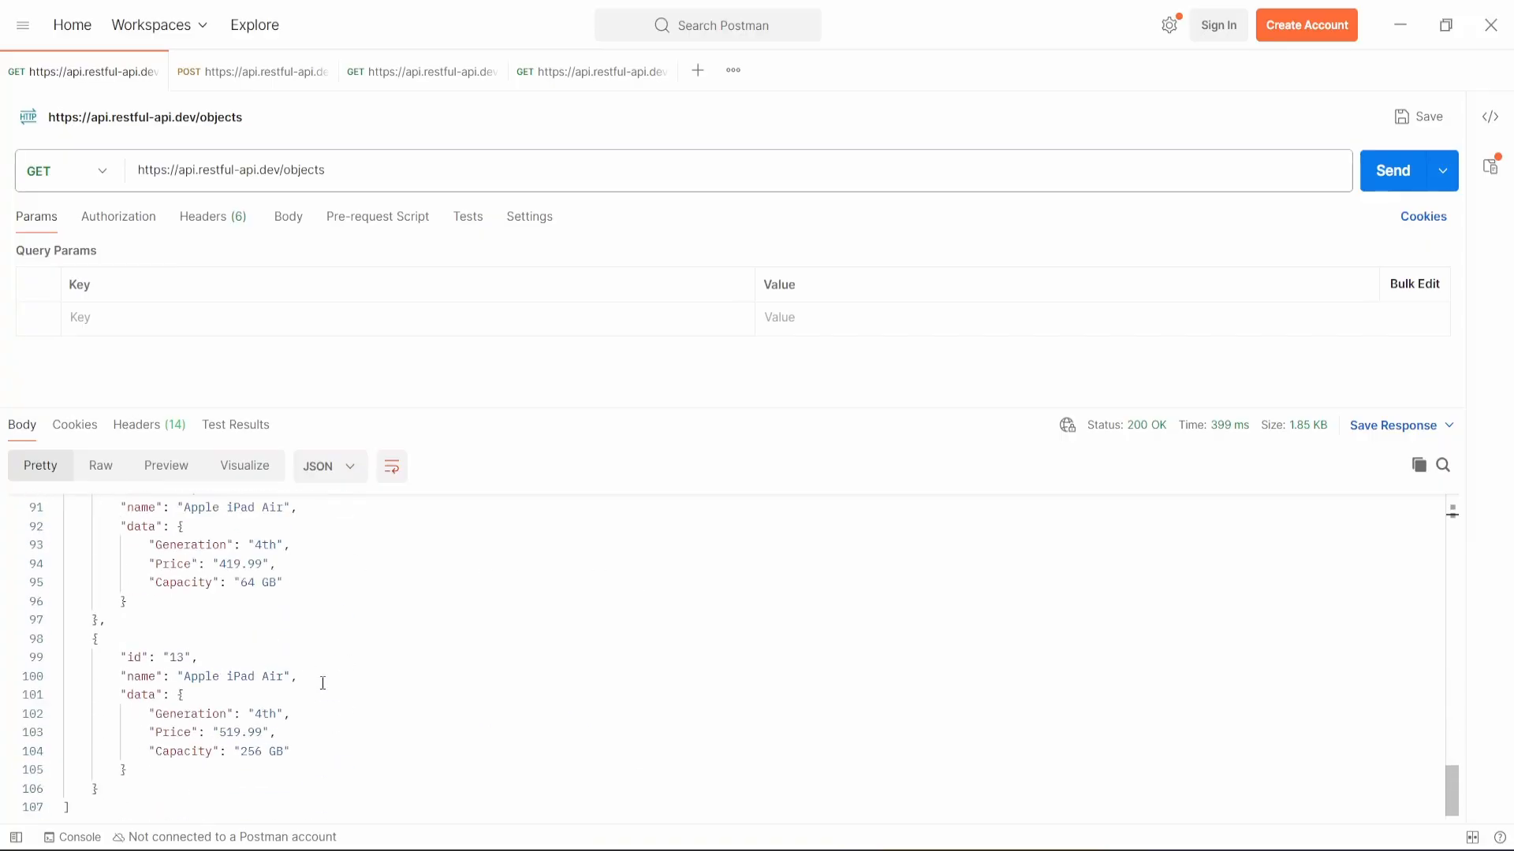
{"action": "scroll", "coordinate": [323, 683], "scroll_direction": "up", "scroll_amount": 20}
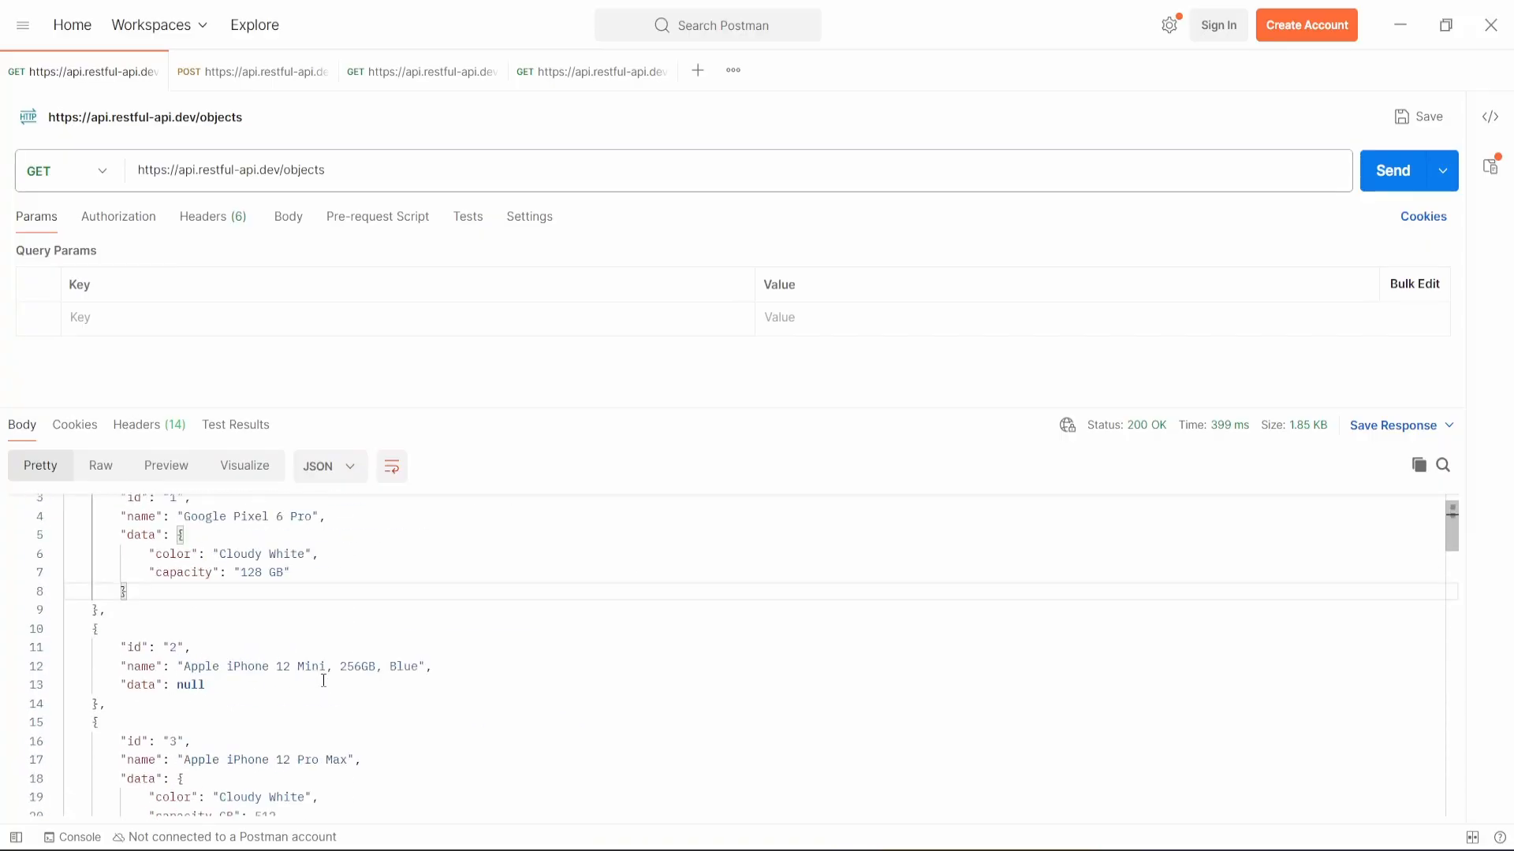
Step: In the POST request body, change the name to "My Test Data 2" and send the request
{"action": "left_click", "coordinate": [260, 80]}
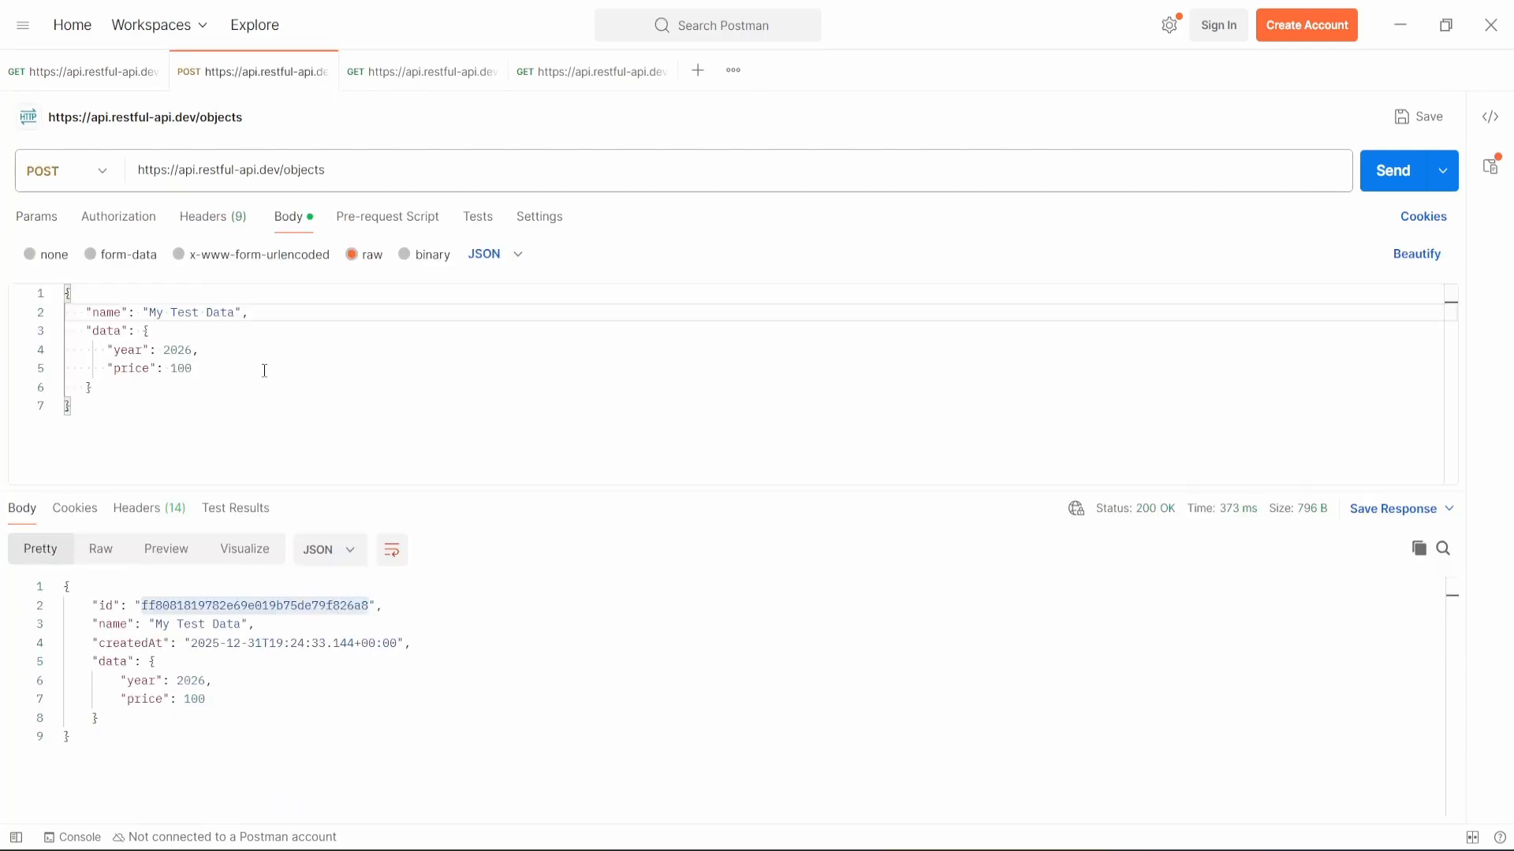
{"action": "left_click", "coordinate": [233, 312]}
{"action": "type", "text": "2"}
{"action": "left_click", "coordinate": [1393, 171]}
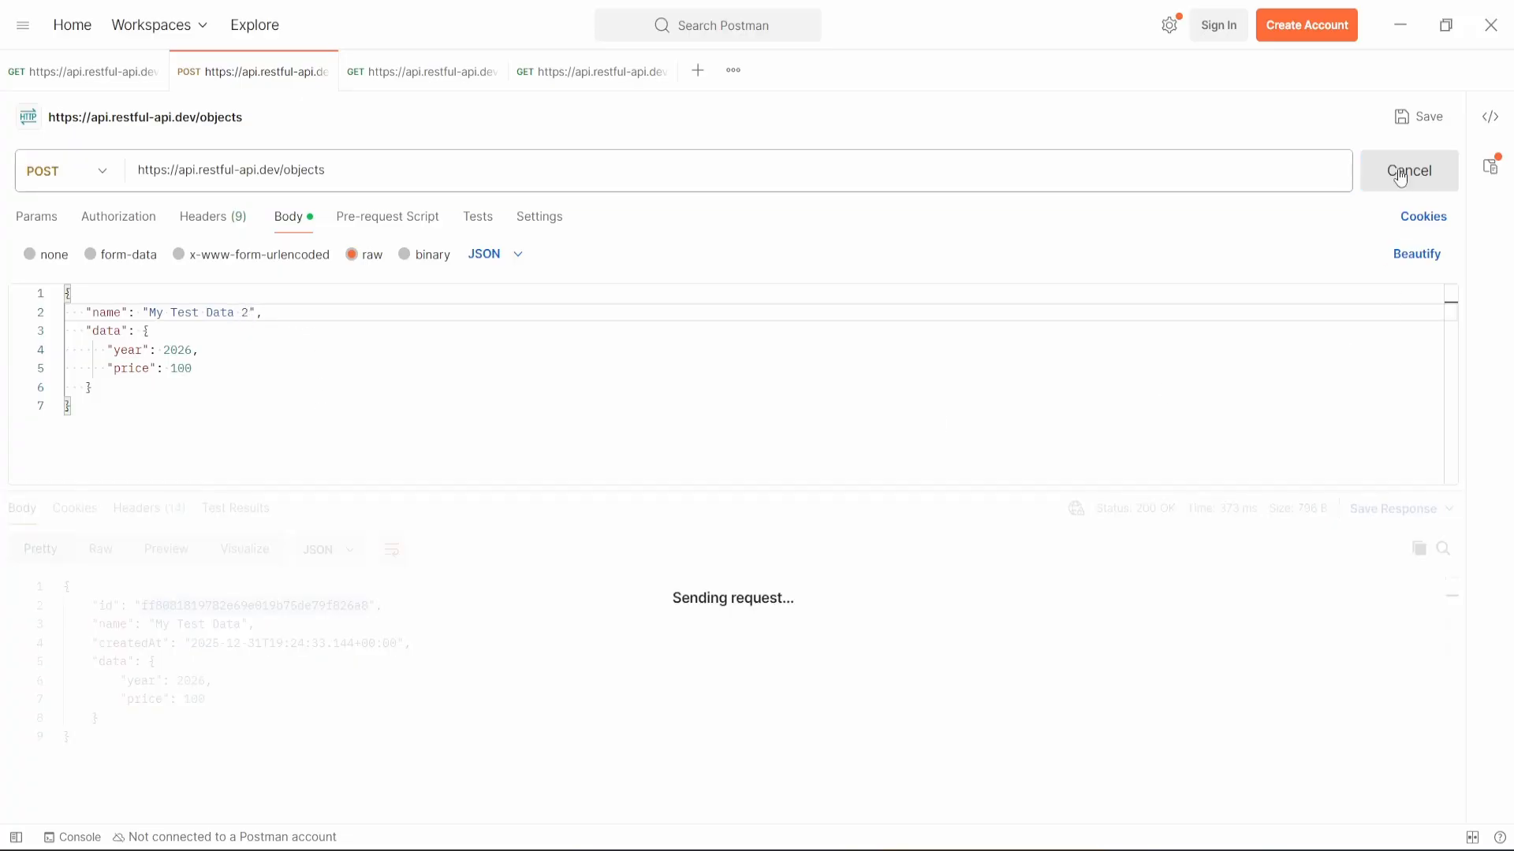
Step: Copy the new object's id from the POST response, replace the id in the GET path URL with it, and send
{"action": "double_click", "coordinate": [265, 604]}
{"action": "key", "text": "ctrl+c"}
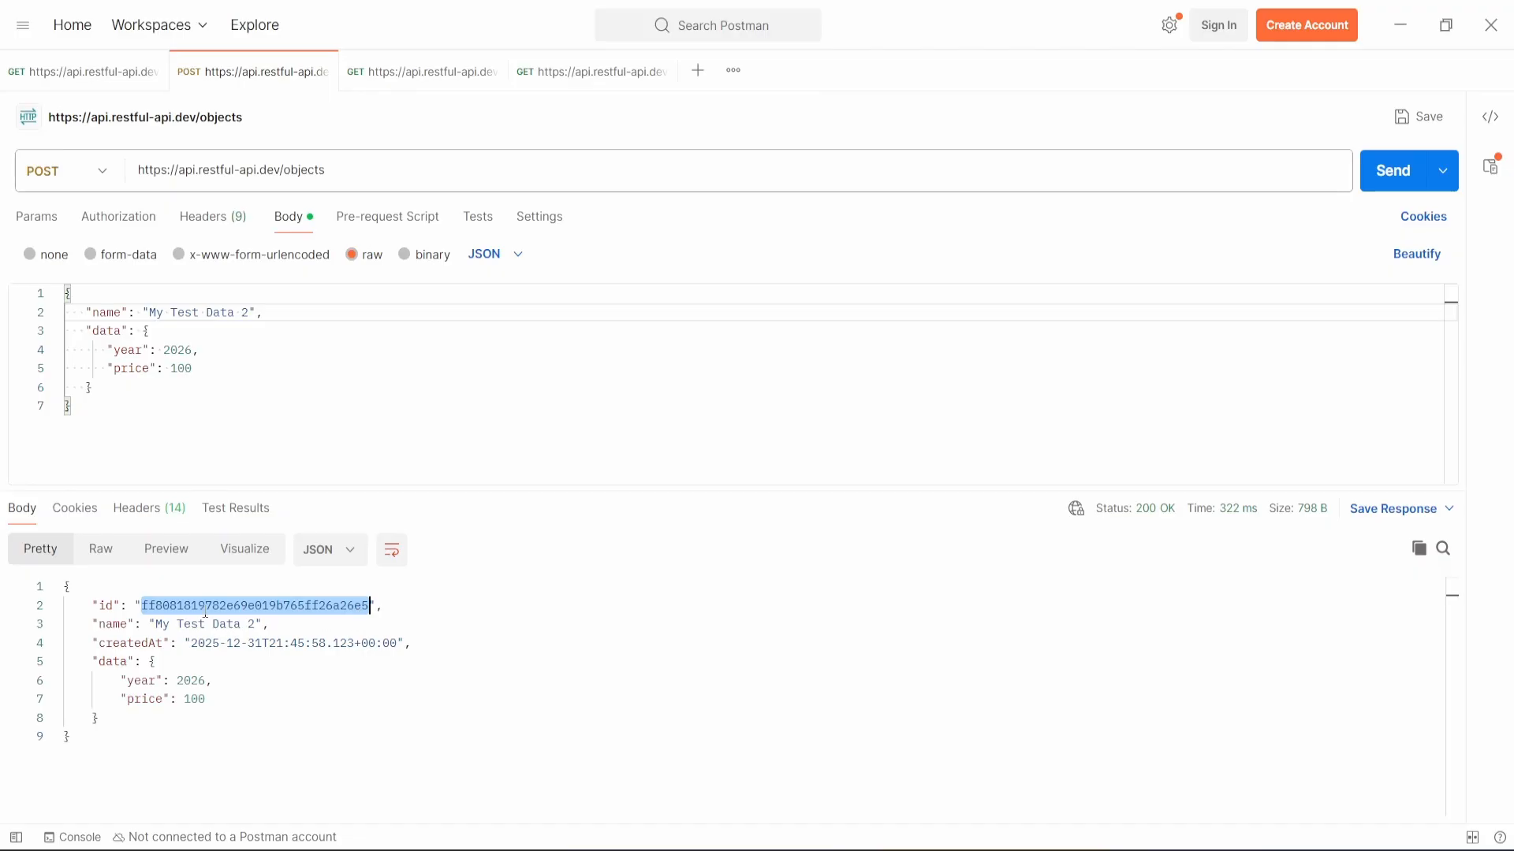
{"action": "left_click", "coordinate": [412, 77]}
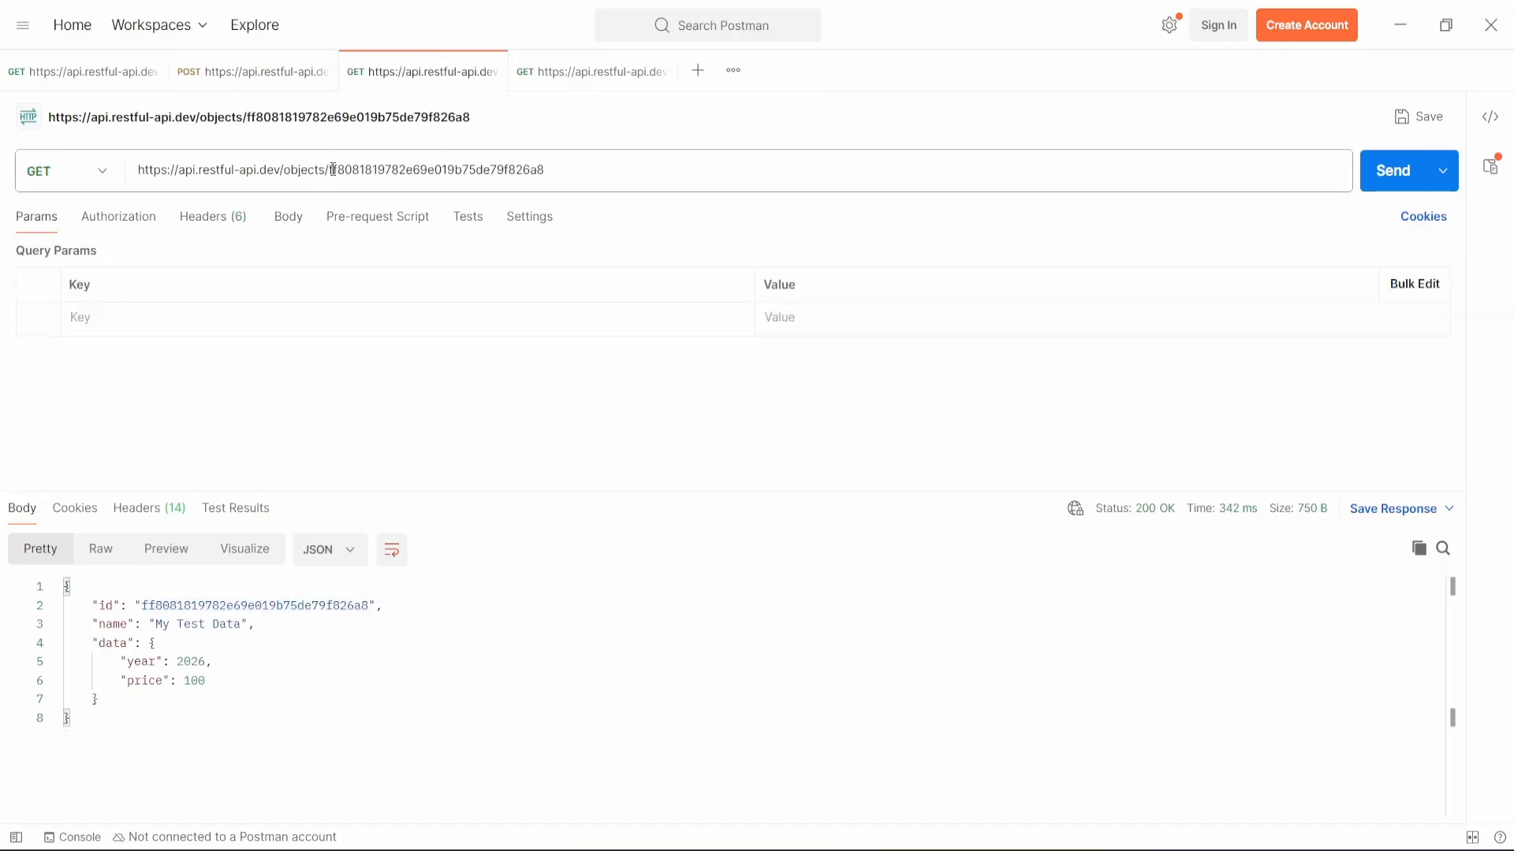
{"action": "left_click_drag", "start_coordinate": [330, 169], "coordinate": [621, 171]}
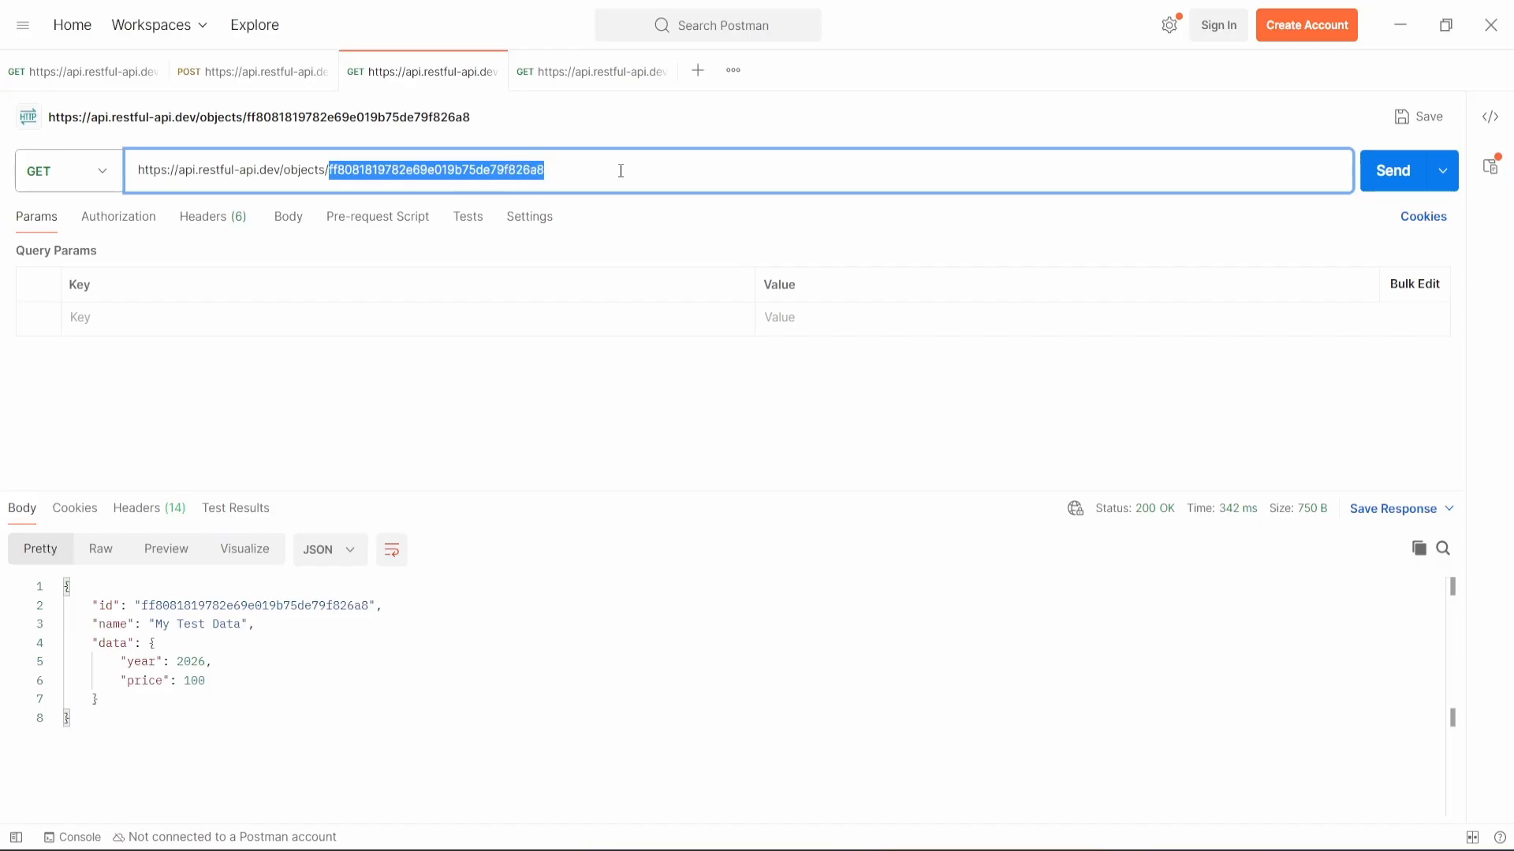
{"action": "key", "text": "ctrl+v"}
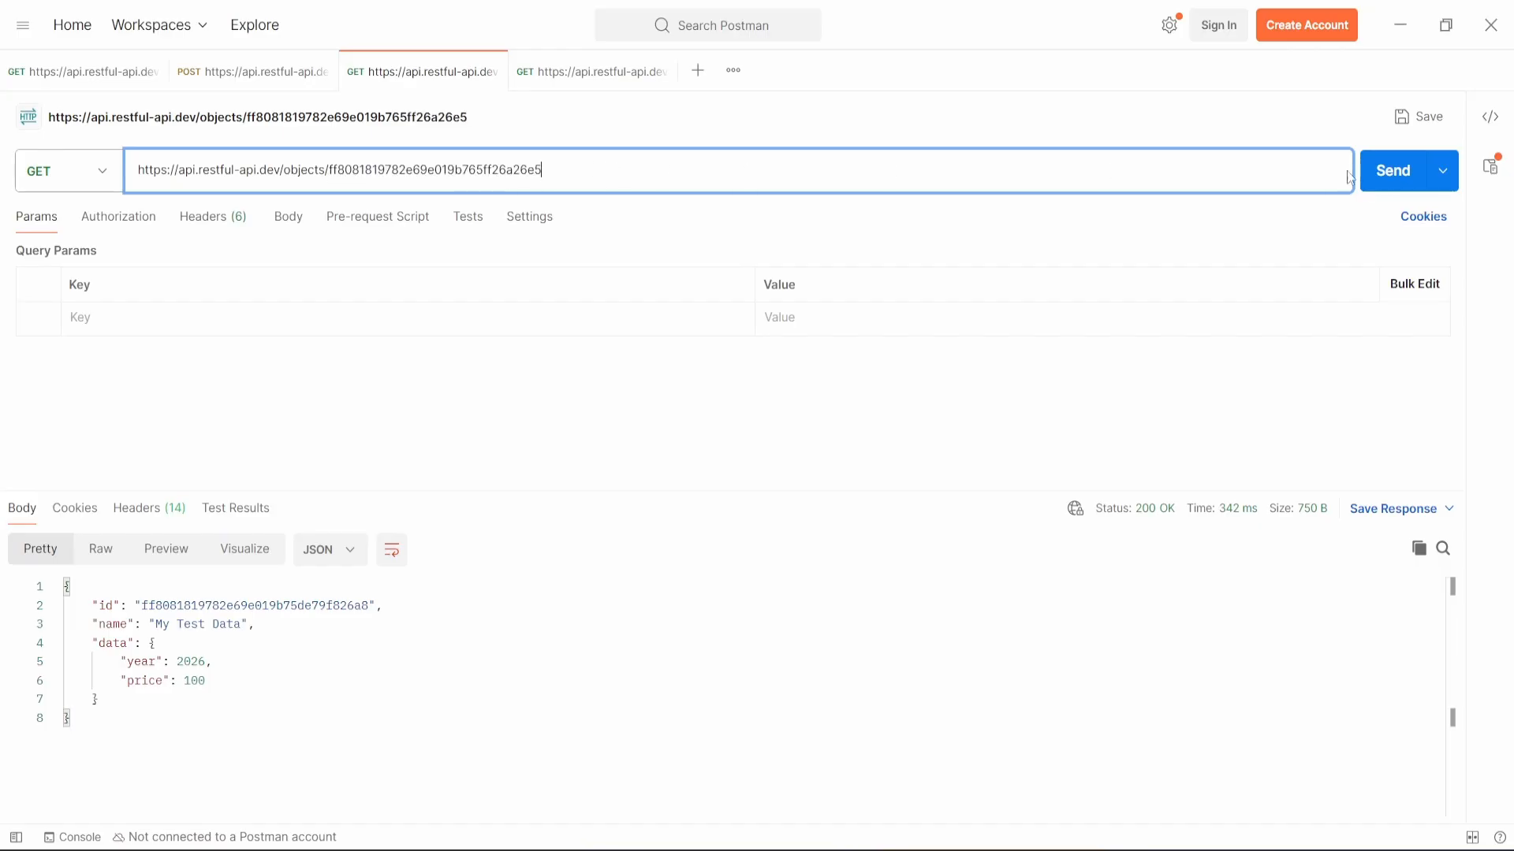
{"action": "left_click", "coordinate": [1385, 175]}
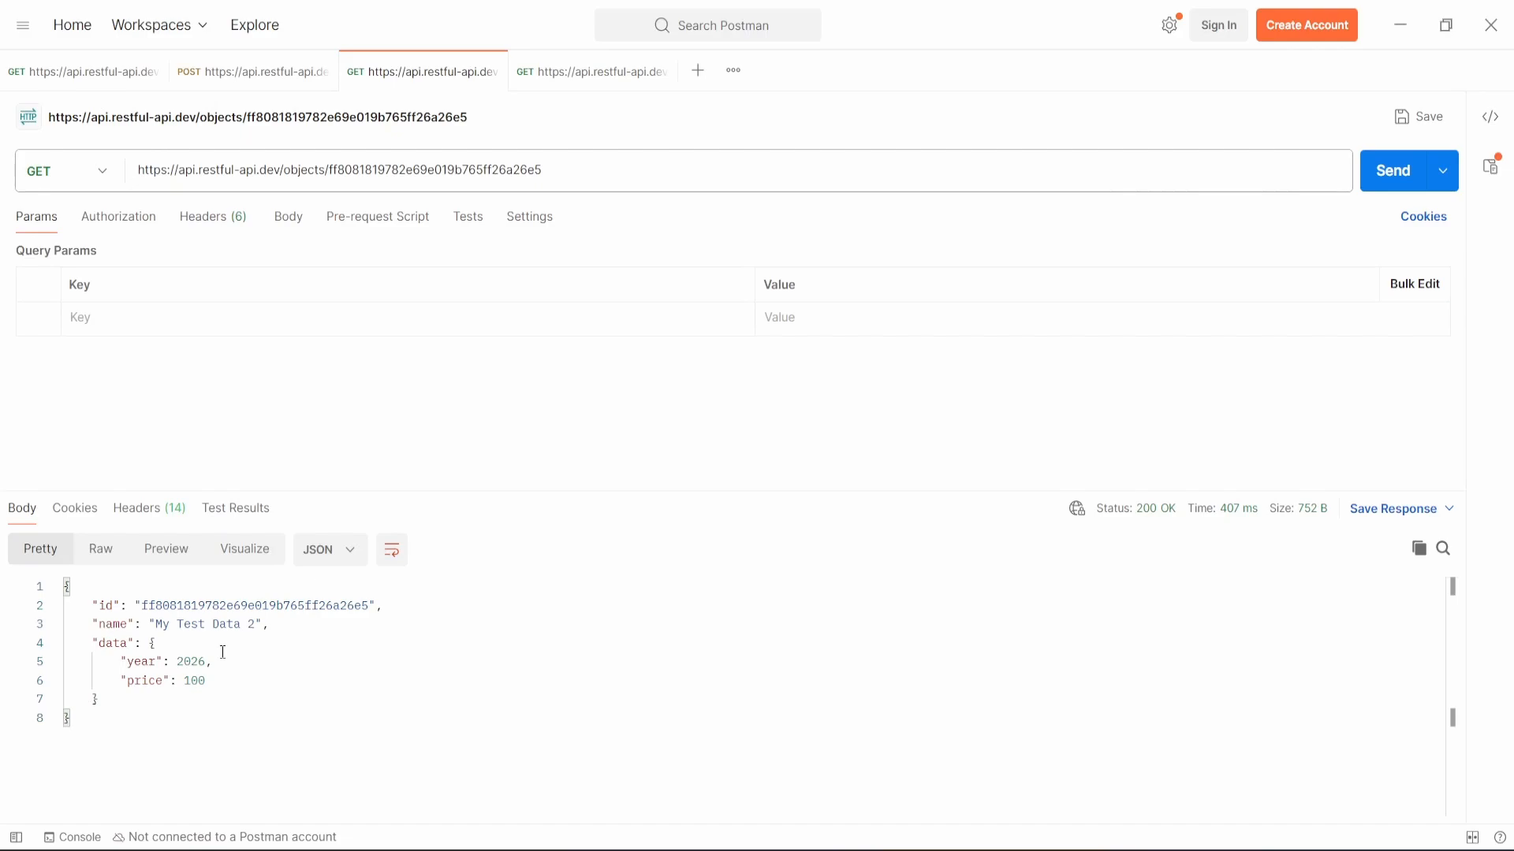
Step: Replace the id query parameter value in the objects?id= GET request with the copied id, send it, and check the returned name
{"action": "left_click", "coordinate": [558, 74]}
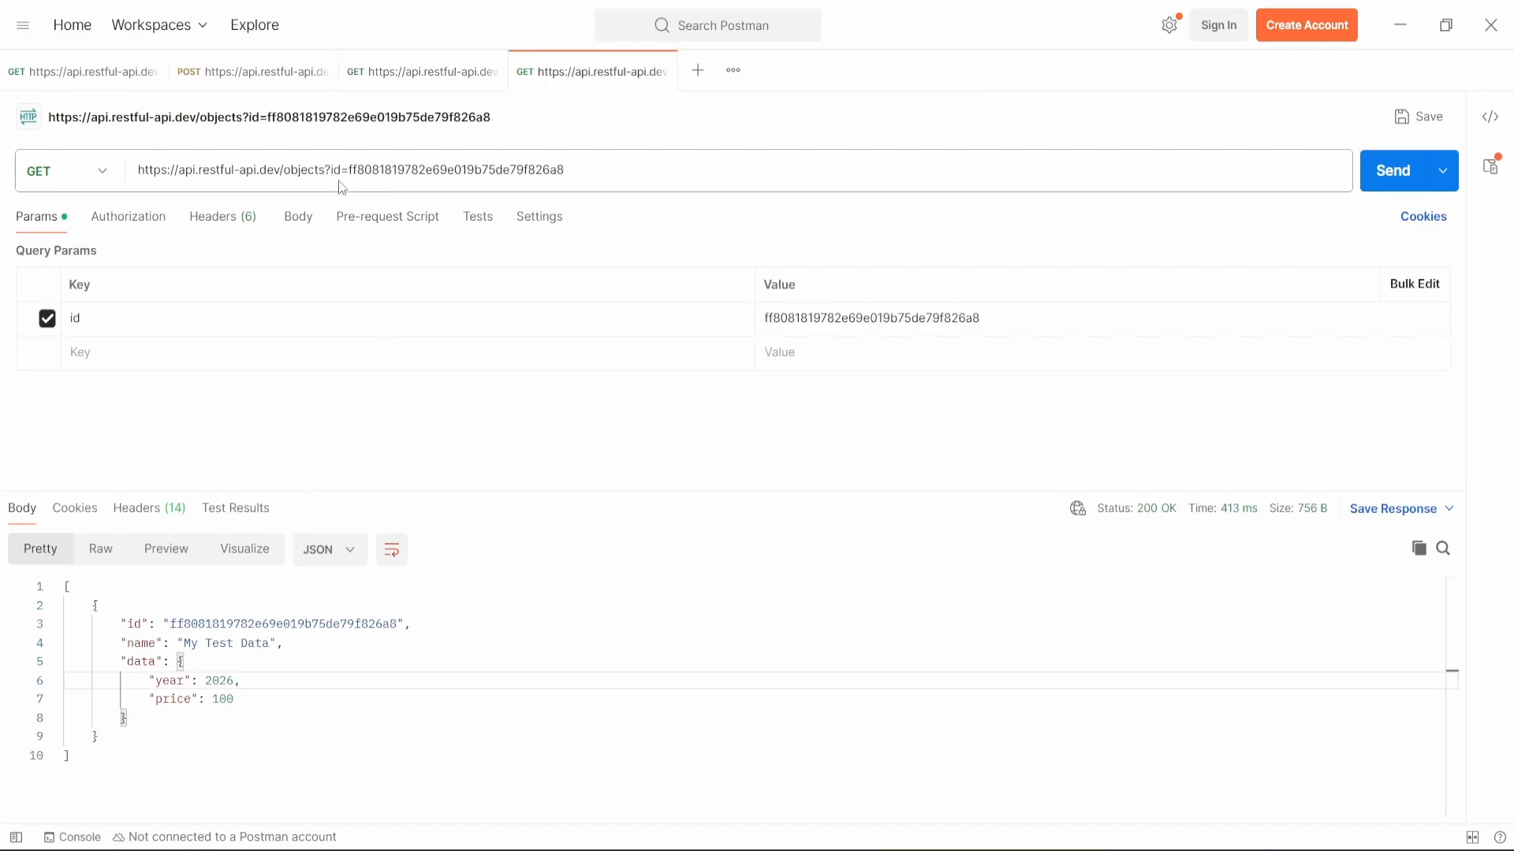
{"action": "left_click_drag", "start_coordinate": [349, 169], "coordinate": [617, 165]}
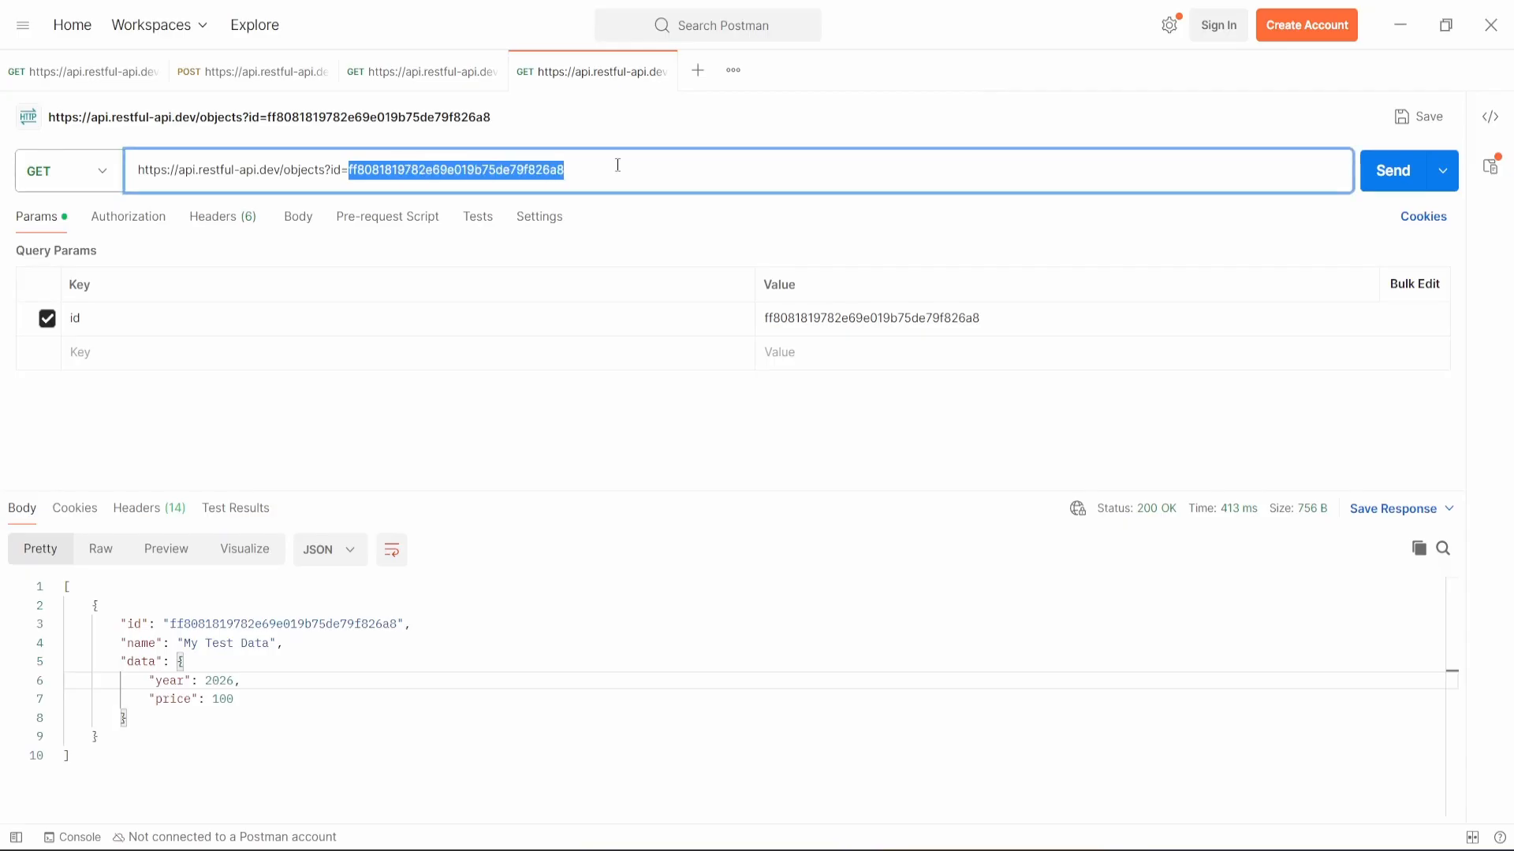
{"action": "key", "text": "ctrl+v"}
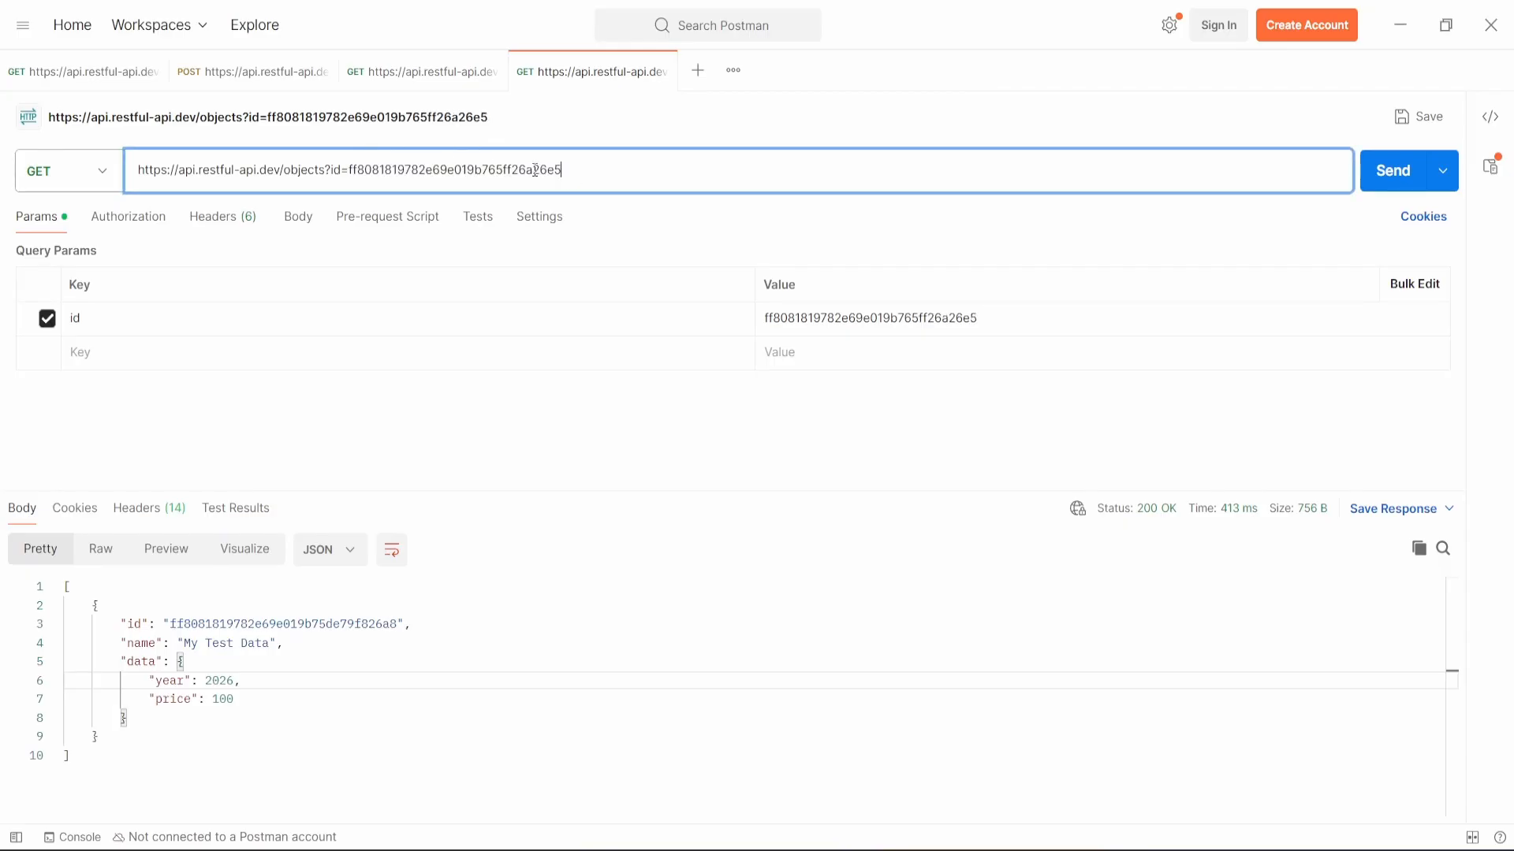
{"action": "left_click", "coordinate": [1386, 176]}
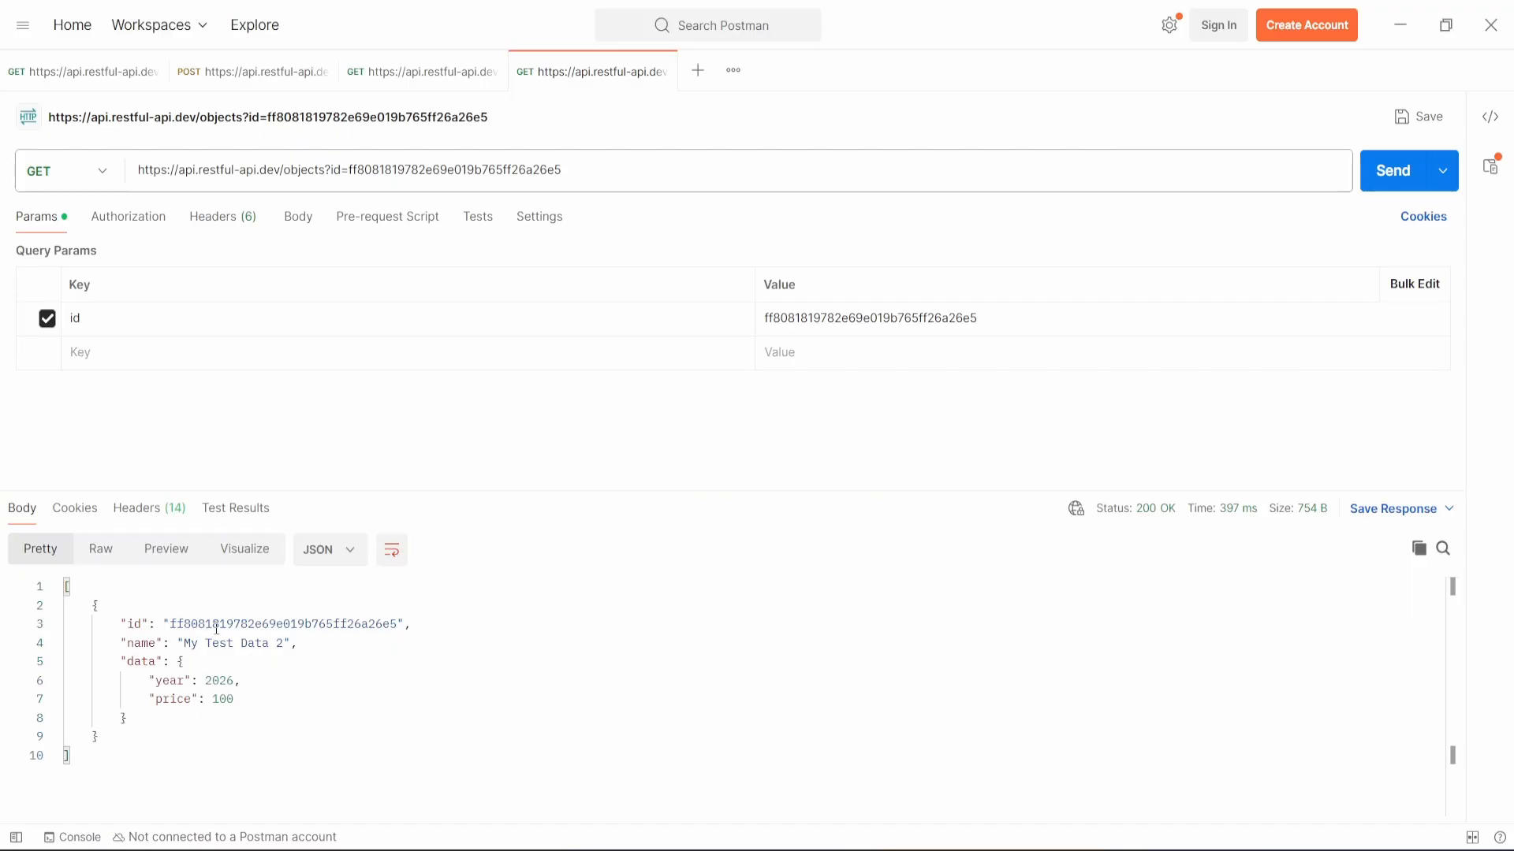
{"action": "left_click_drag", "start_coordinate": [184, 643], "coordinate": [293, 642]}
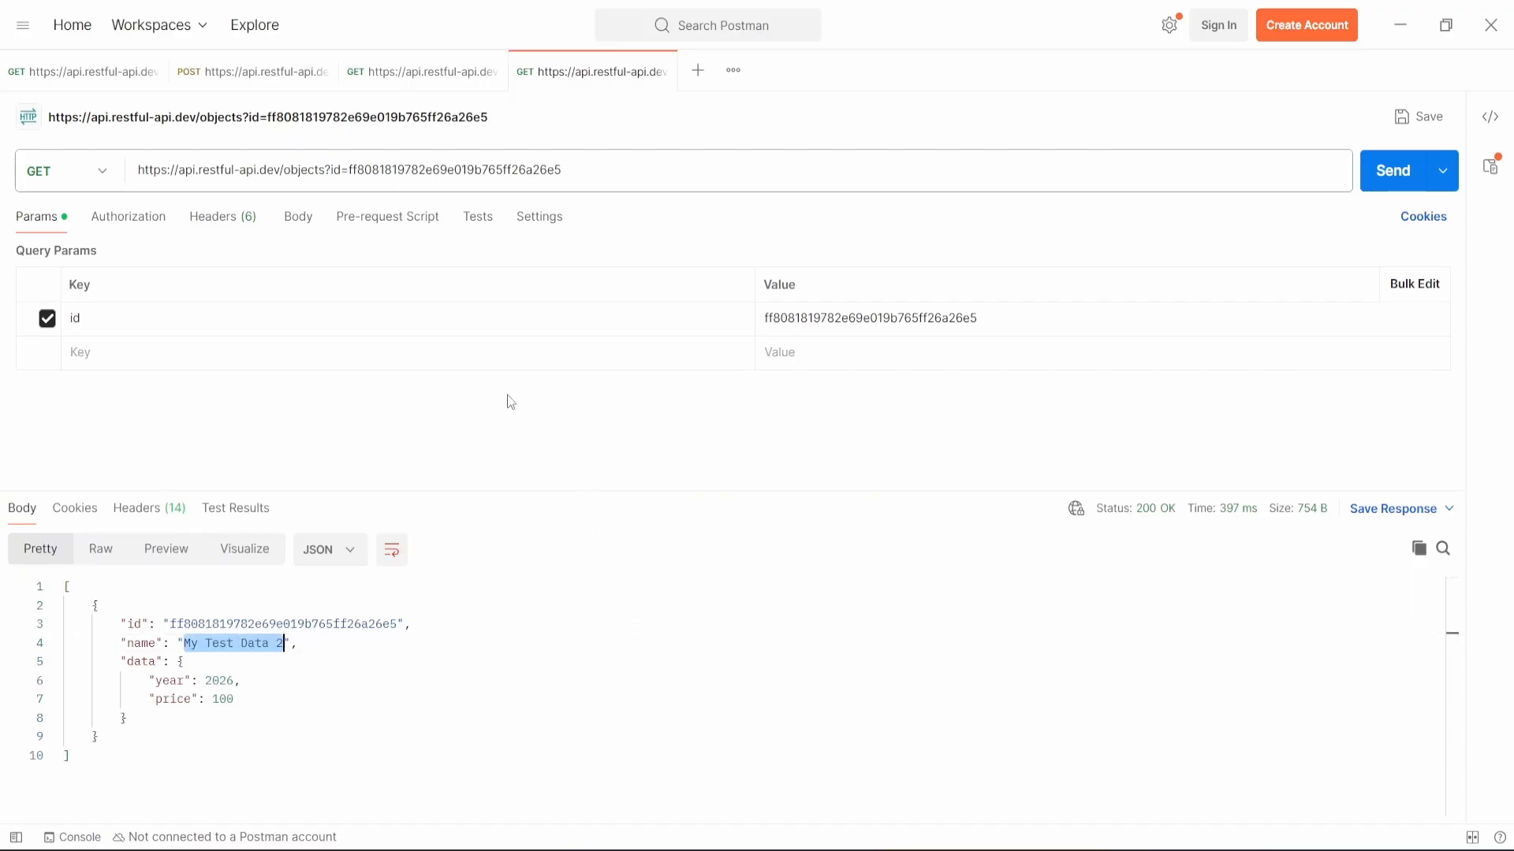
{"action": "left_click", "coordinate": [247, 72]}
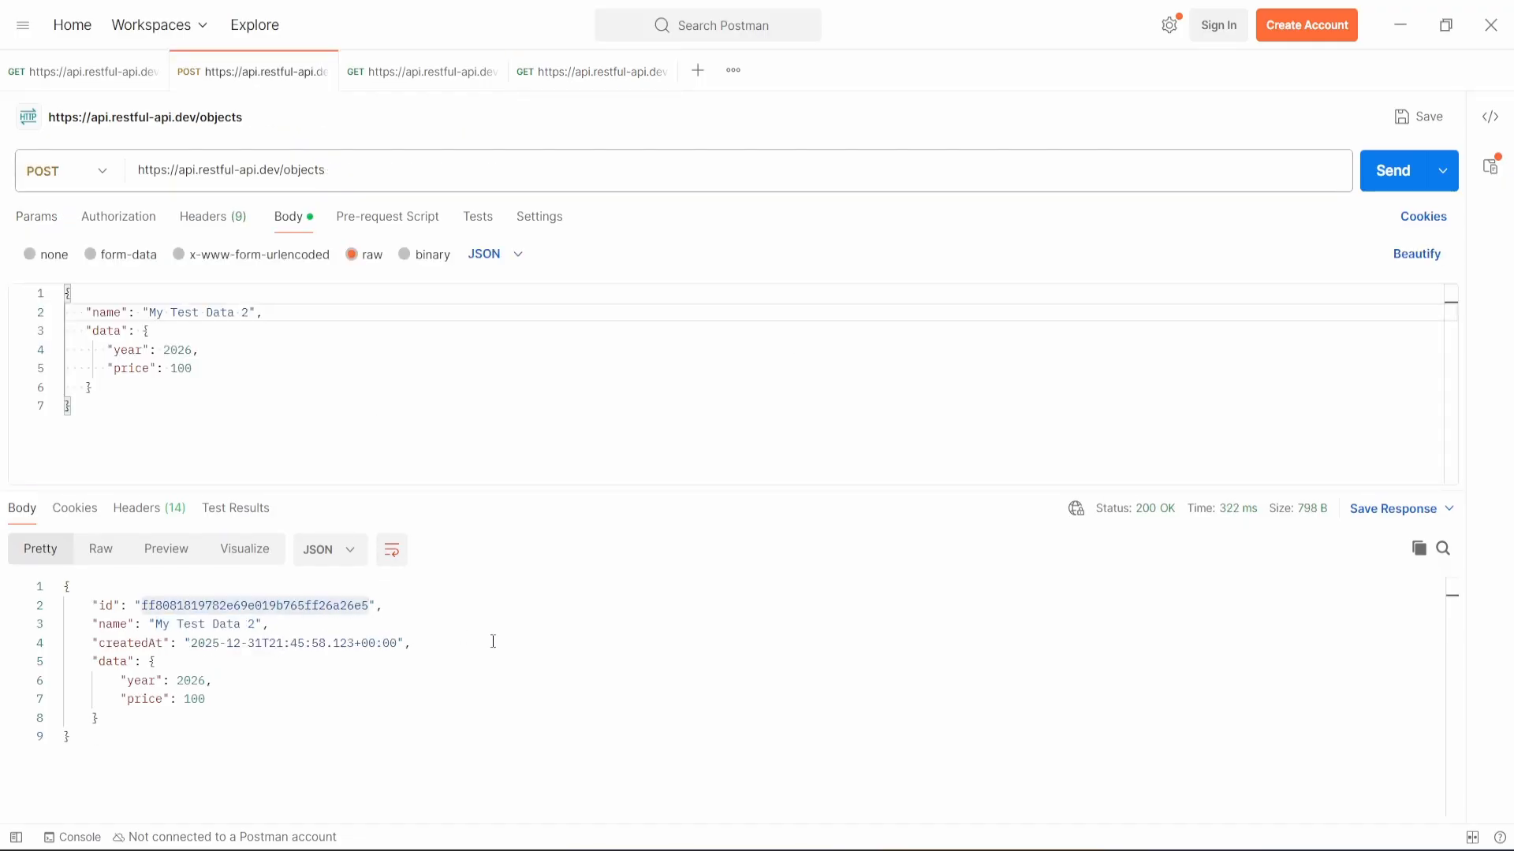
{"action": "left_click", "coordinate": [578, 71]}
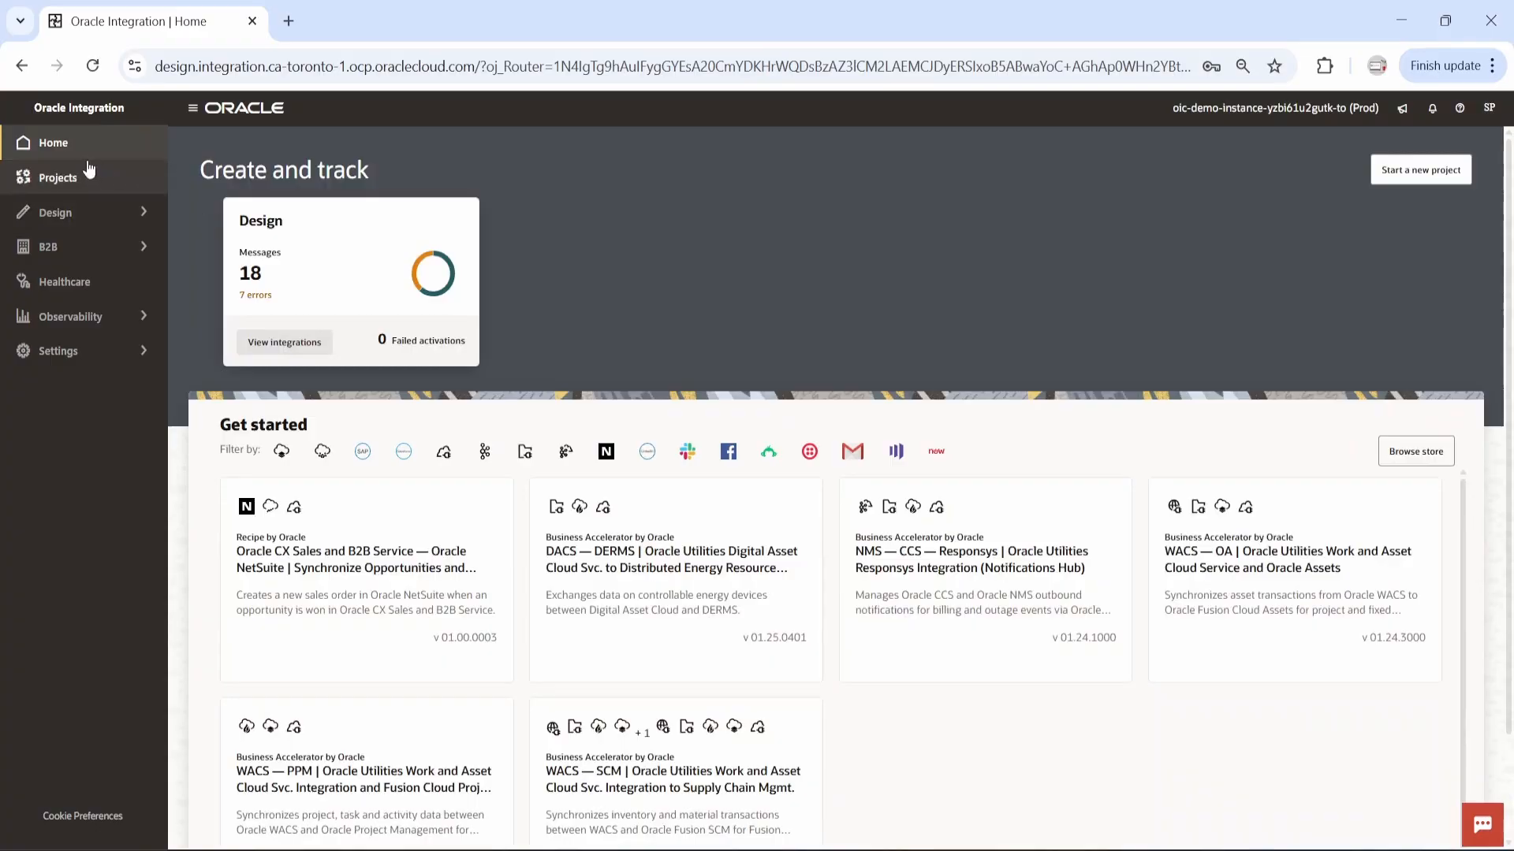
Step: In Oracle Integration's Design area, create an application-style integration named "Post ID"
{"action": "left_click", "coordinate": [135, 213]}
{"action": "left_click", "coordinate": [68, 142]}
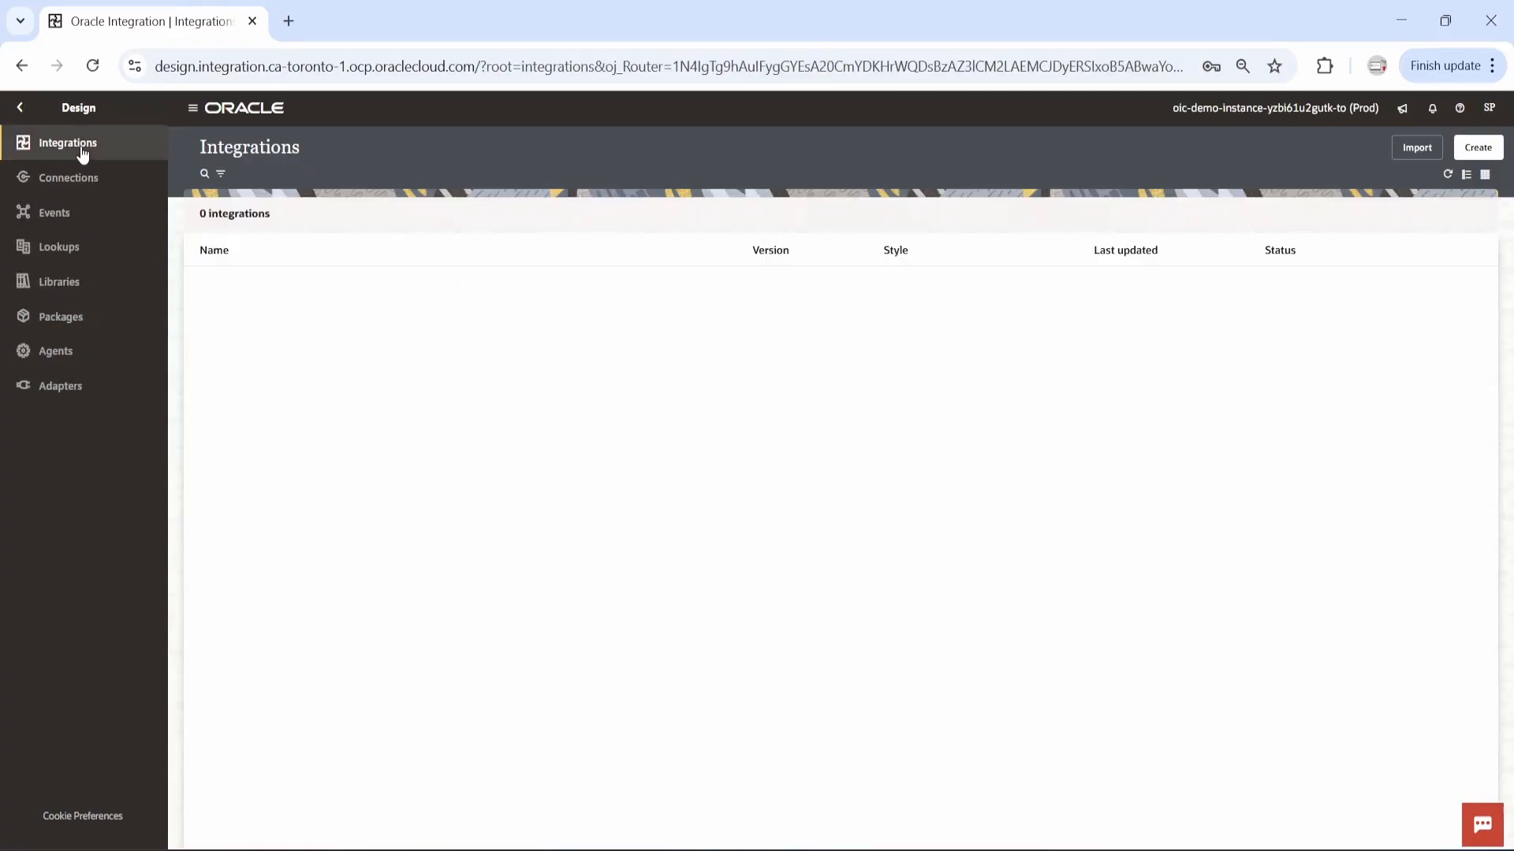
{"action": "left_click", "coordinate": [1478, 150]}
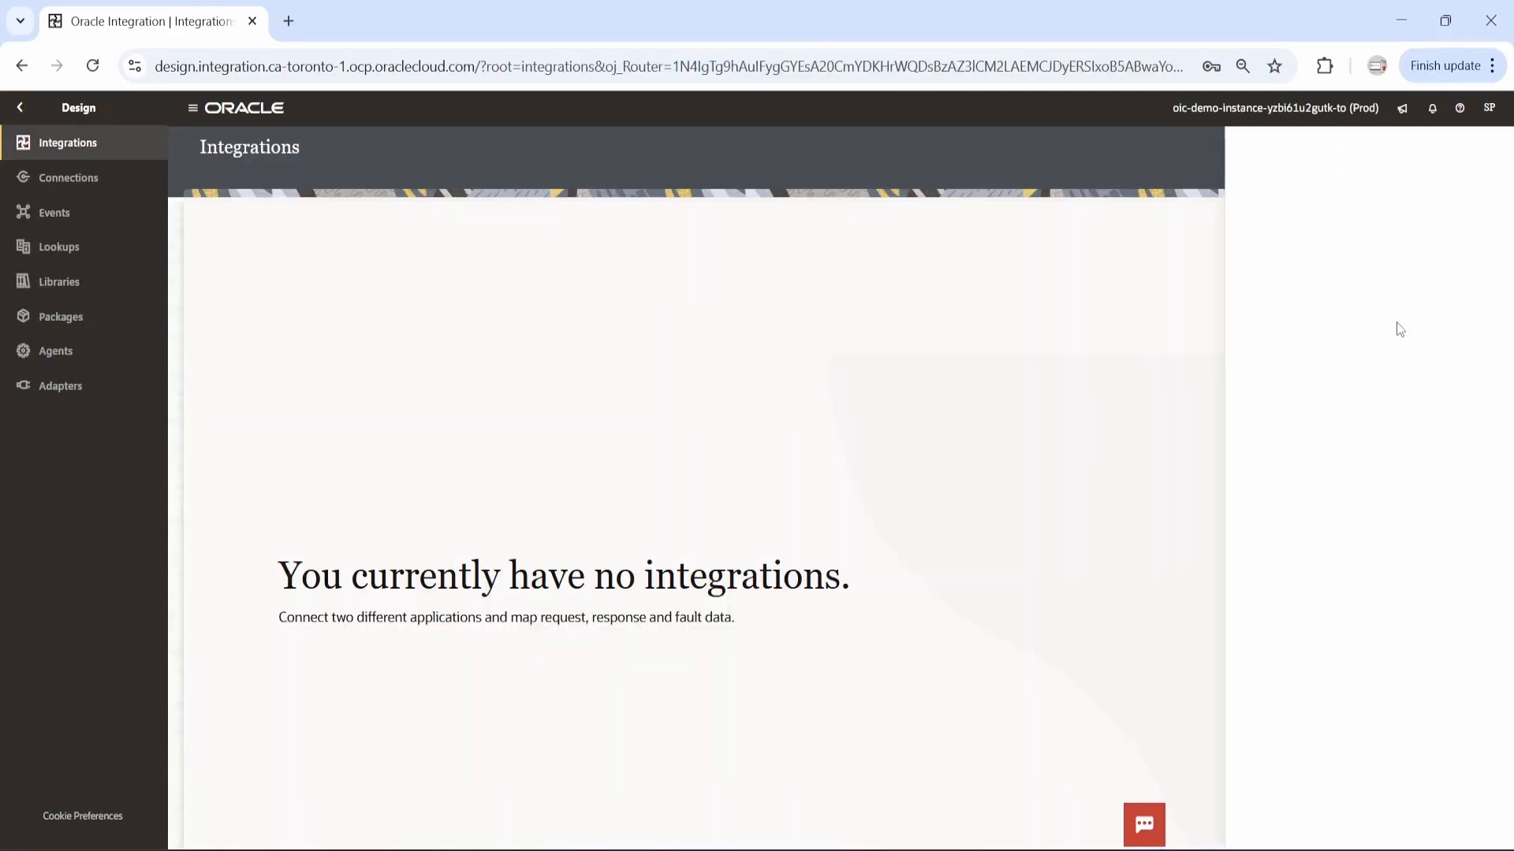
{"action": "left_click", "coordinate": [1294, 257]}
{"action": "left_click", "coordinate": [1286, 257]}
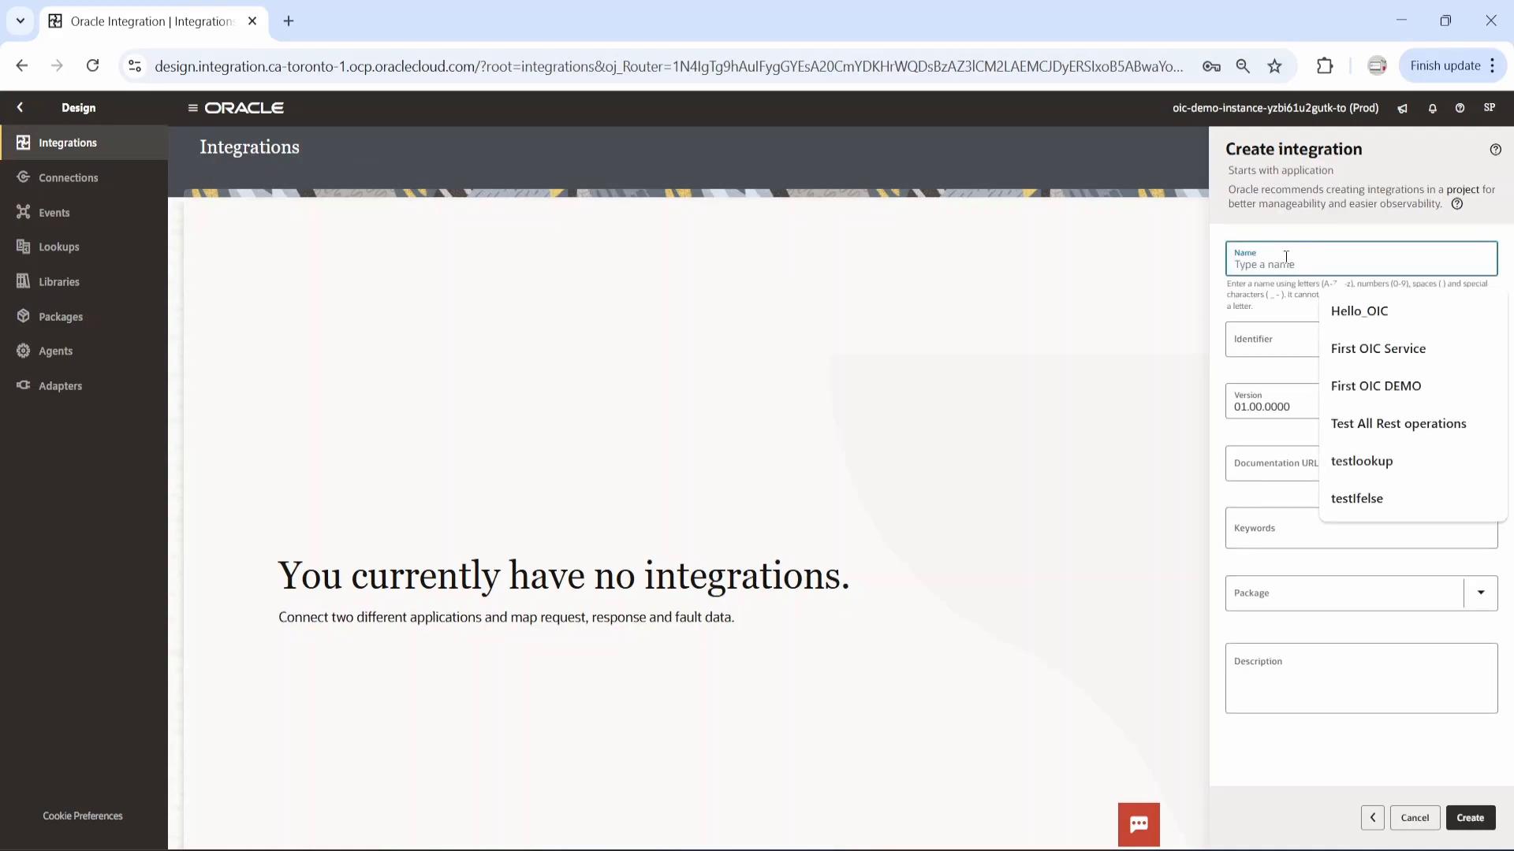
{"action": "type", "text": "Post"}
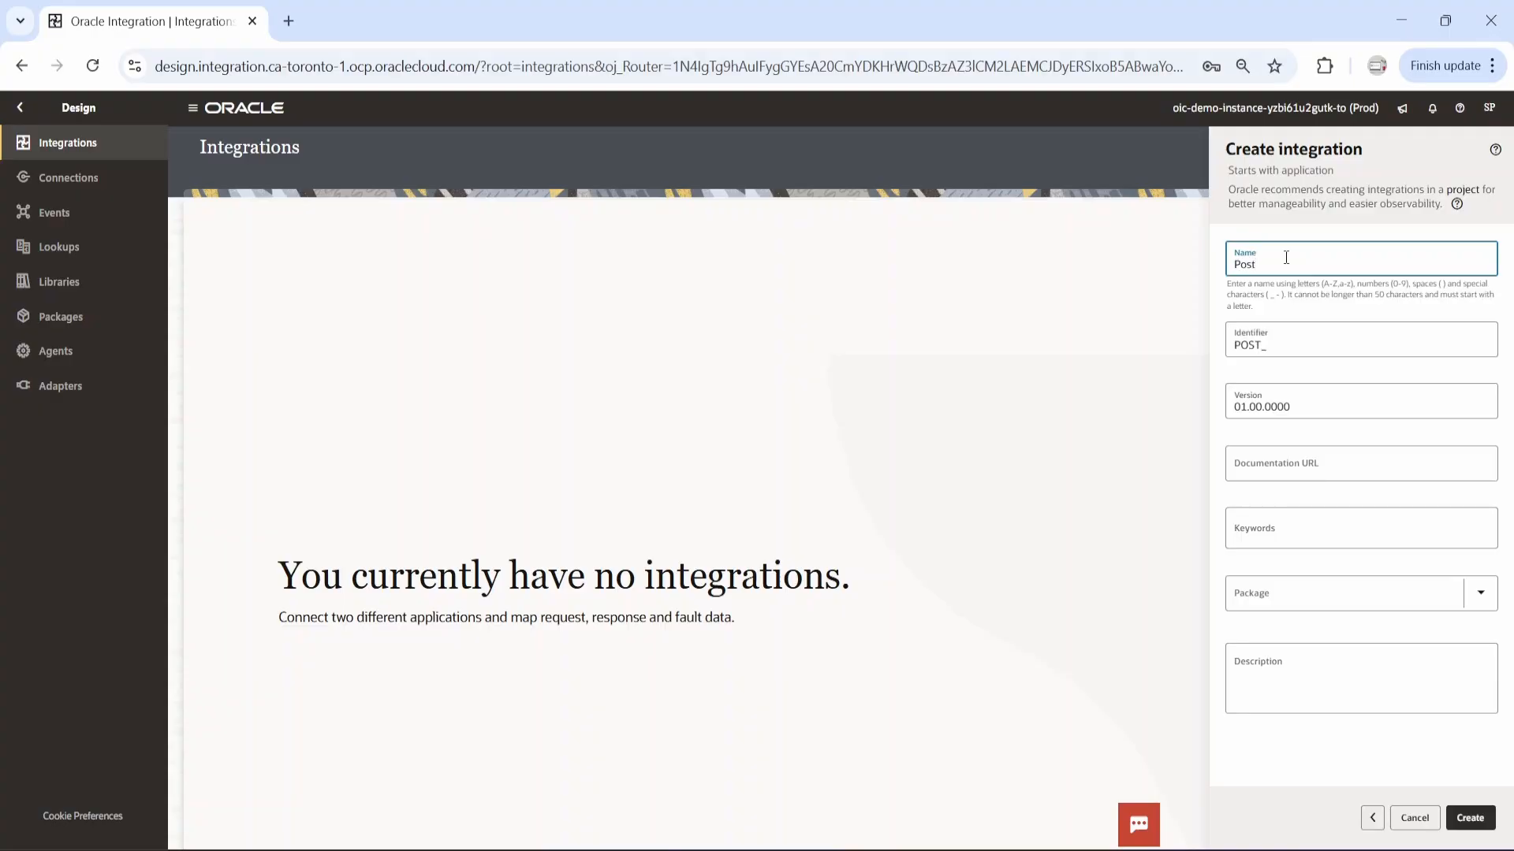
{"action": "type", "text": " ID"}
{"action": "left_click", "coordinate": [1472, 818]}
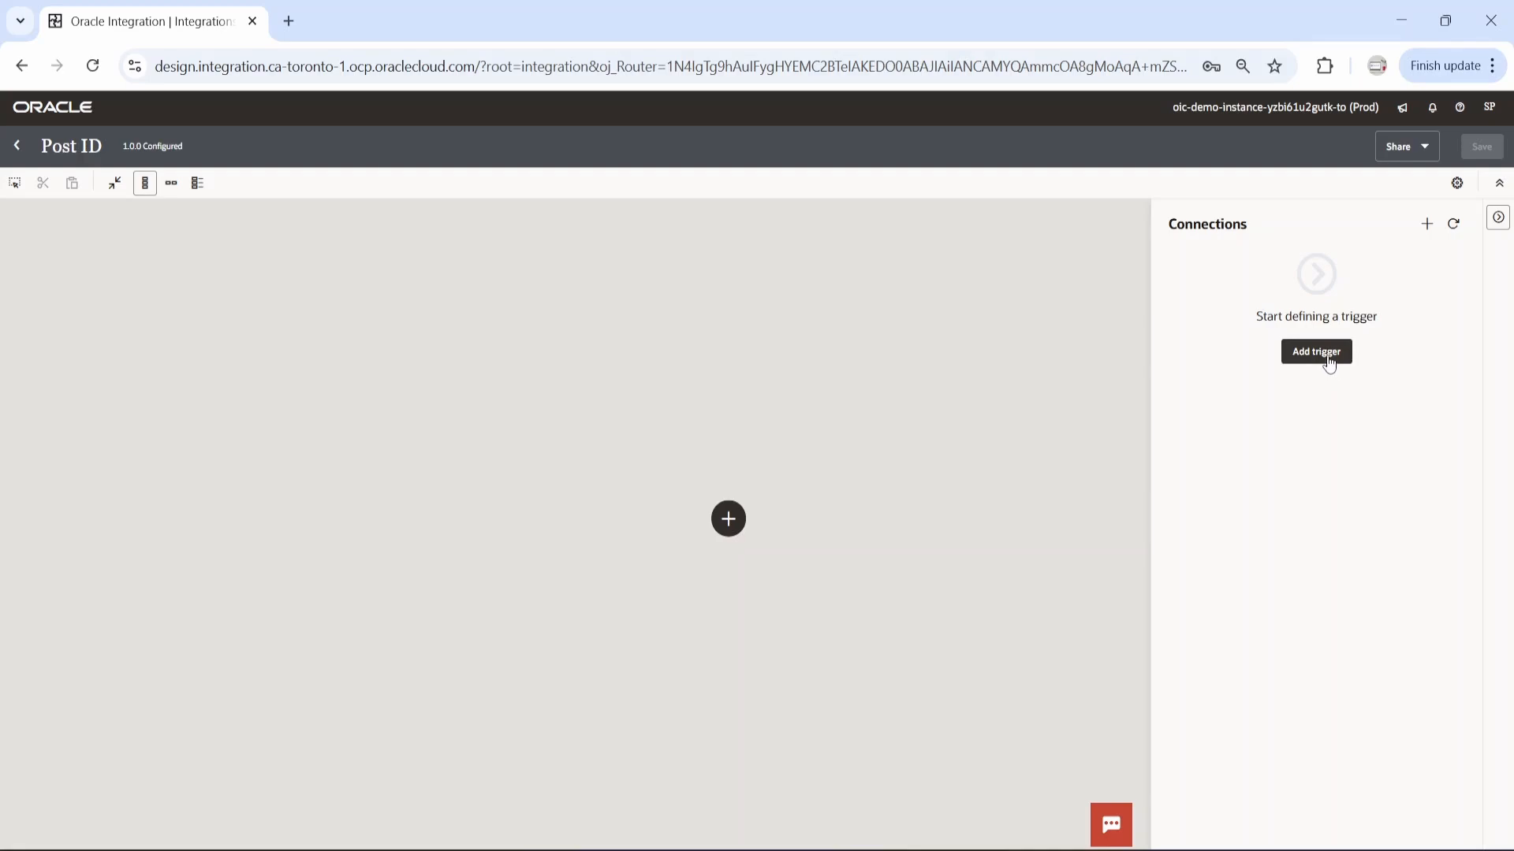
Step: Create a REST adapter connection named "Rest Common Connector" with the Trigger role
{"action": "left_click", "coordinate": [1427, 224]}
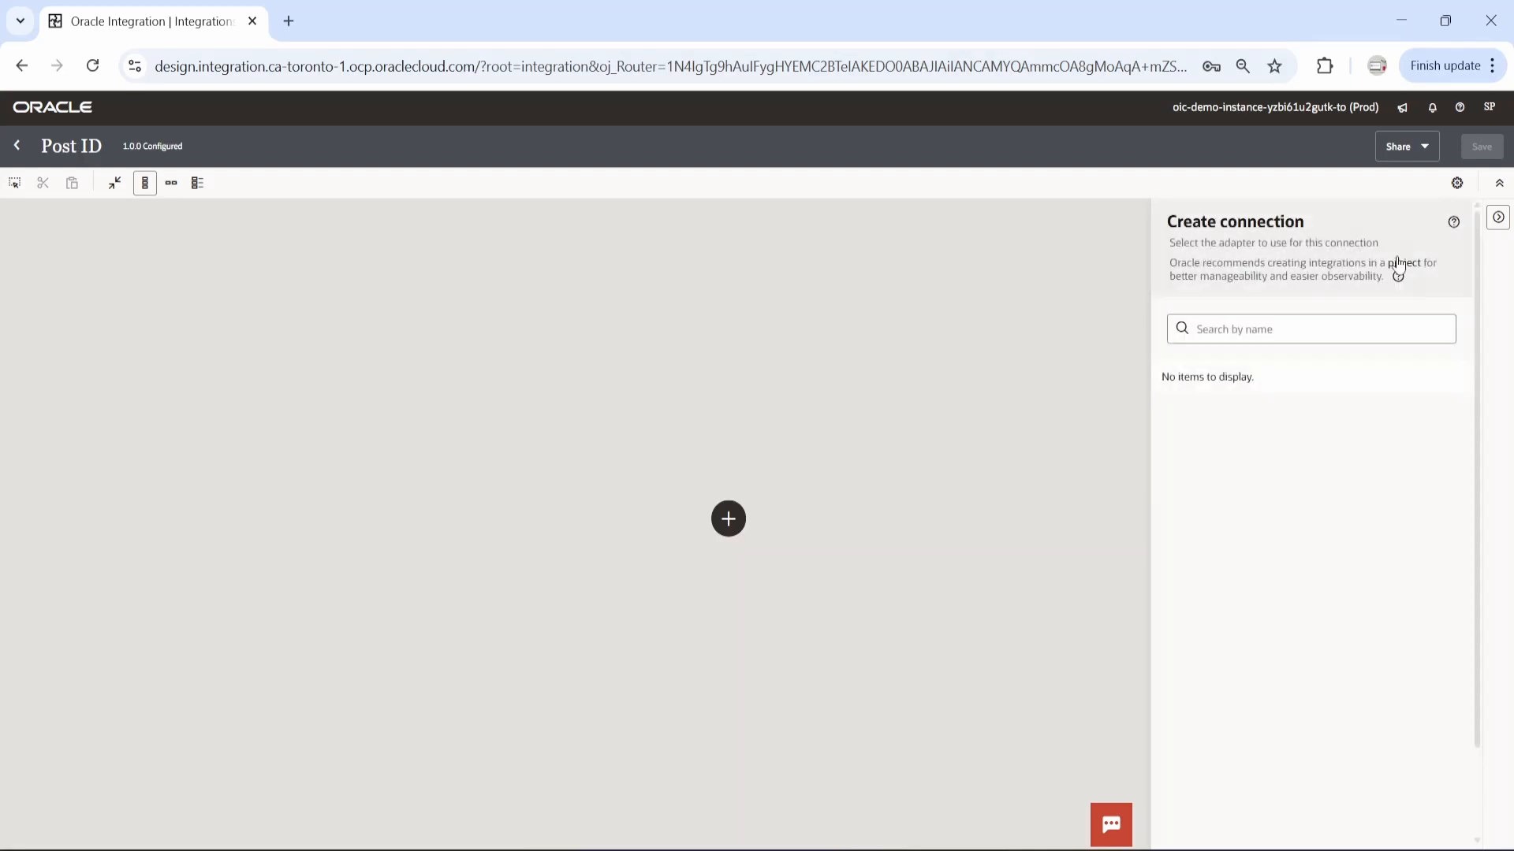
{"action": "left_click", "coordinate": [1259, 330]}
{"action": "type", "text": "REST"}
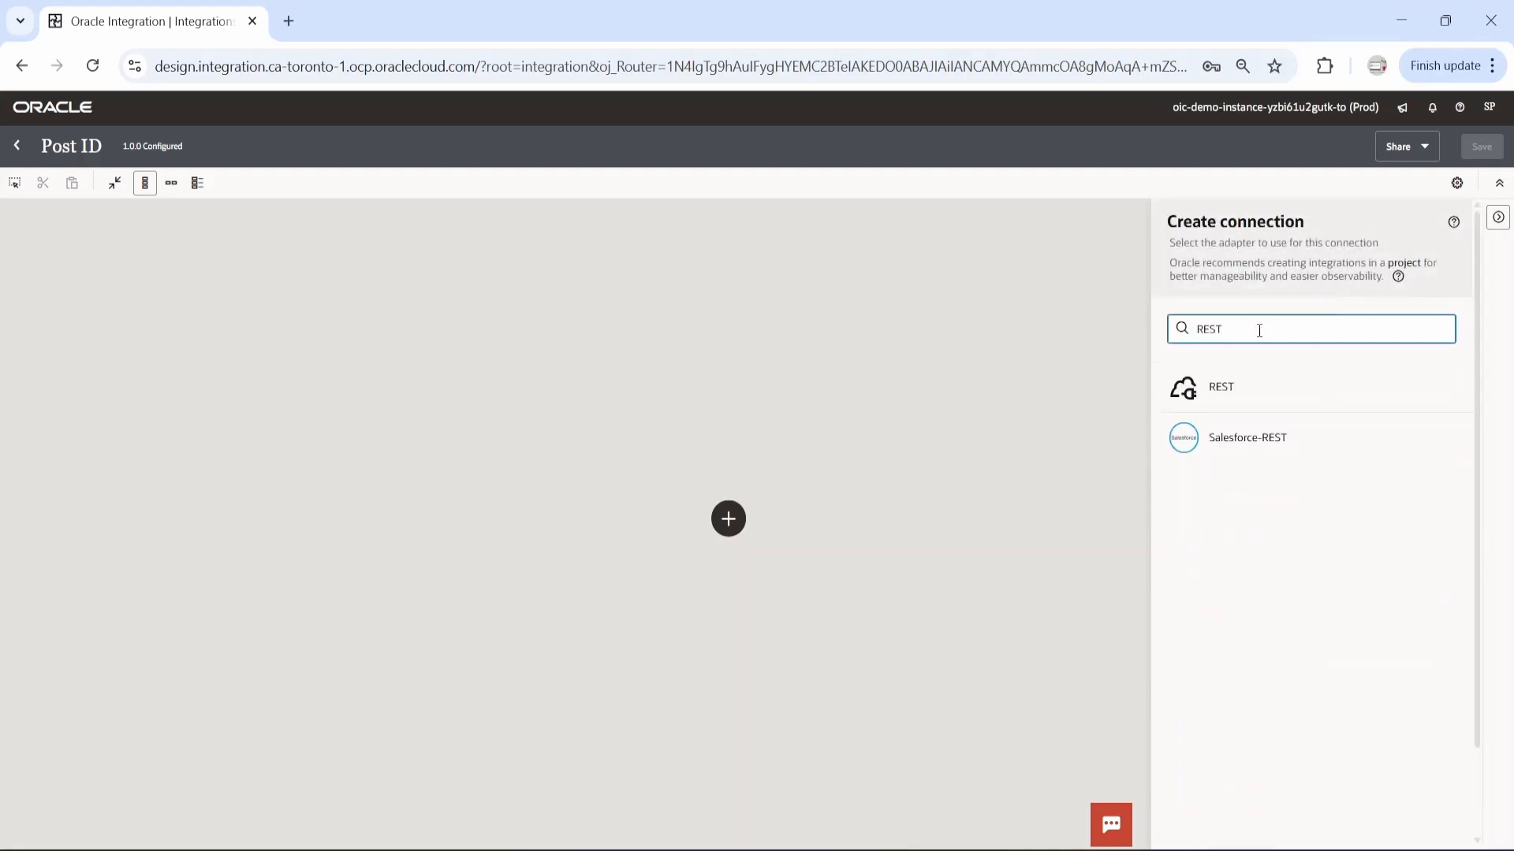
{"action": "left_click", "coordinate": [1253, 397]}
{"action": "left_click", "coordinate": [1226, 311]}
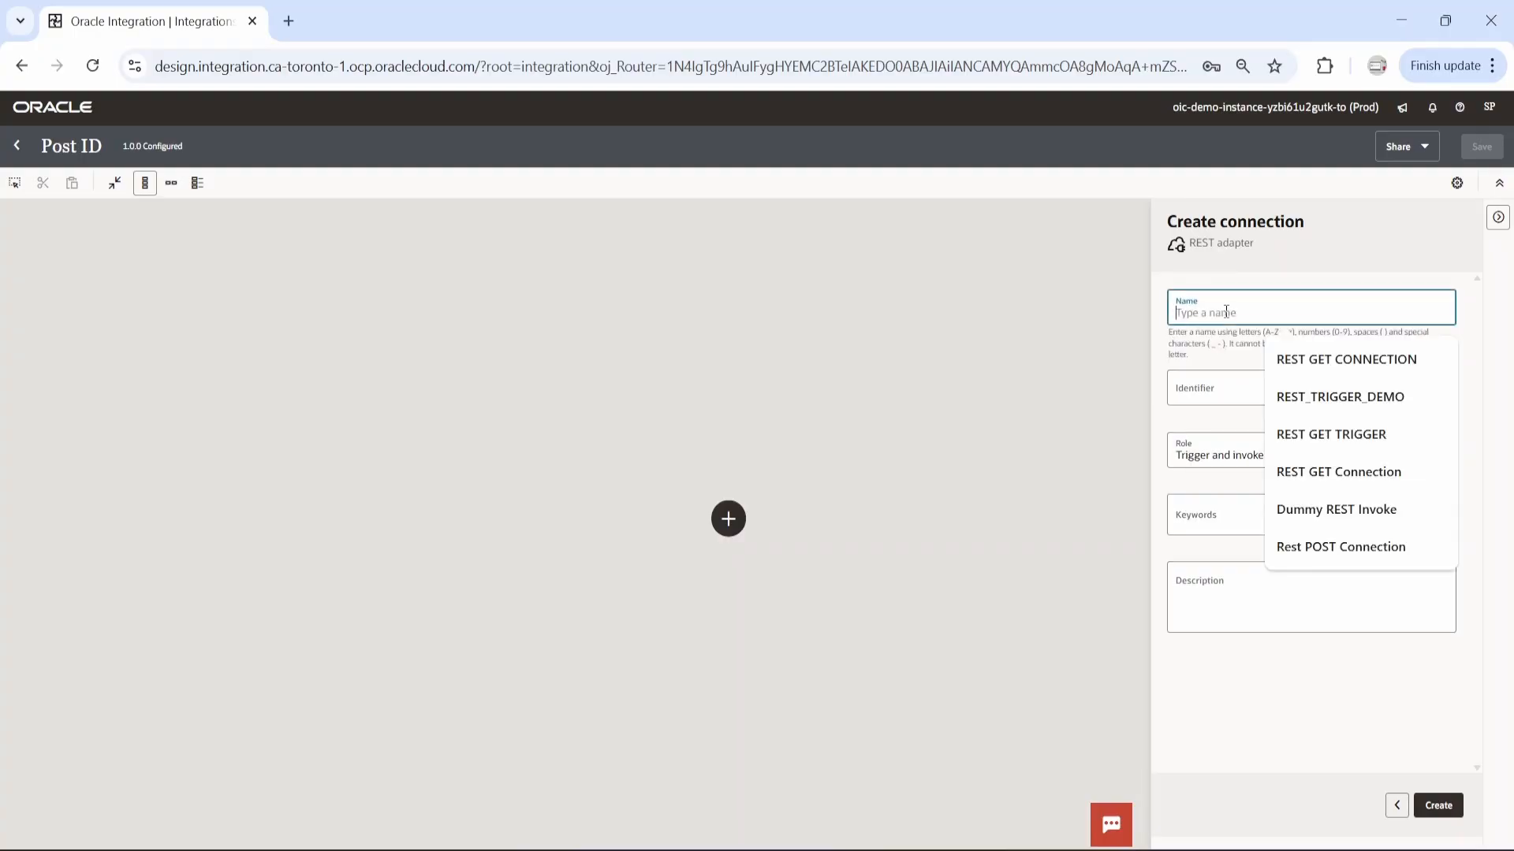
{"action": "type", "text": "R"}
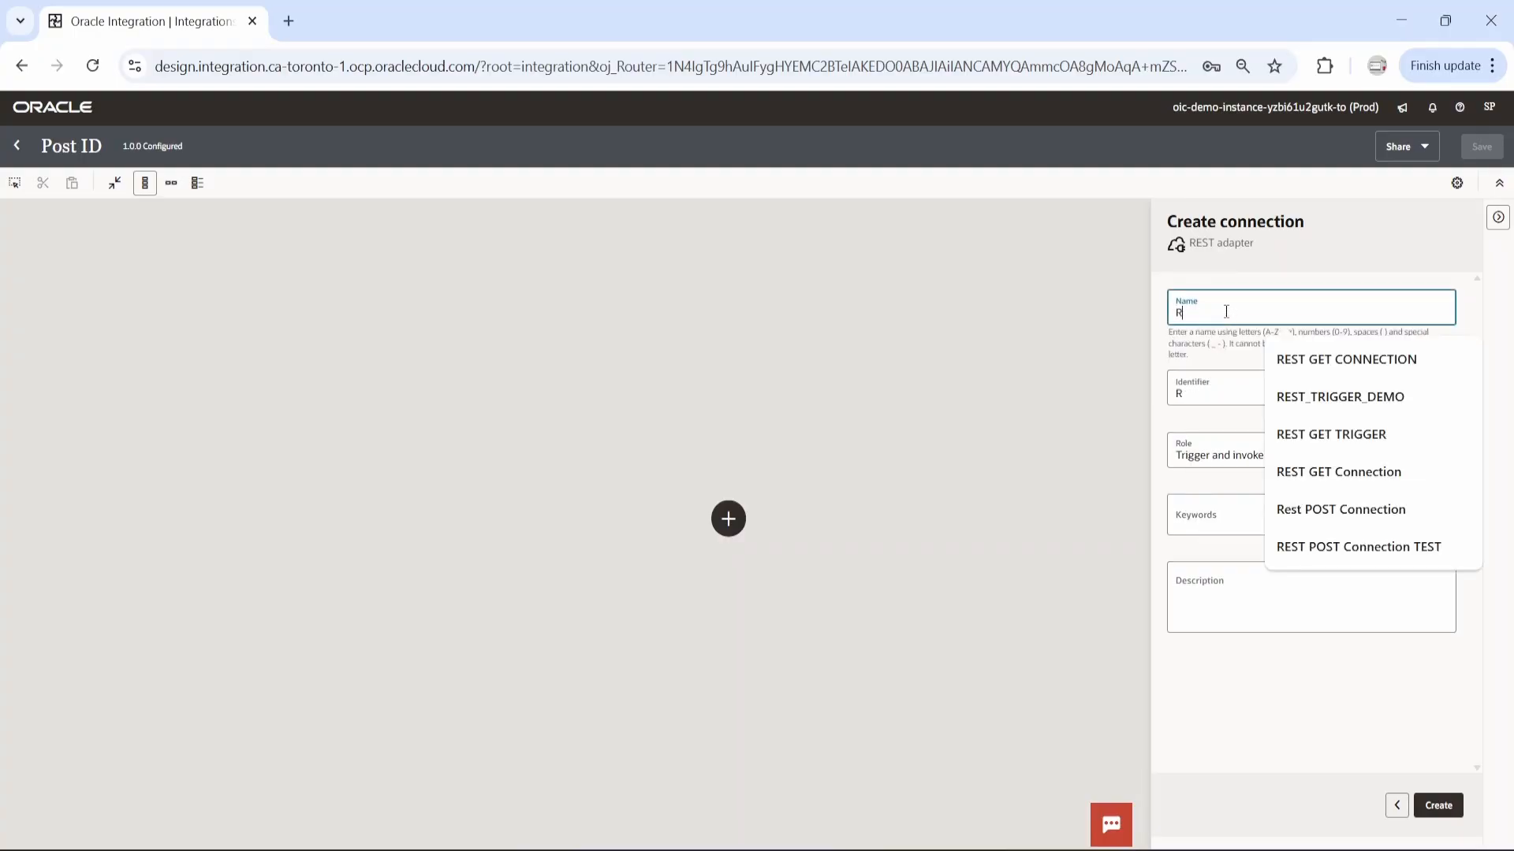
{"action": "type", "text": "est Common"}
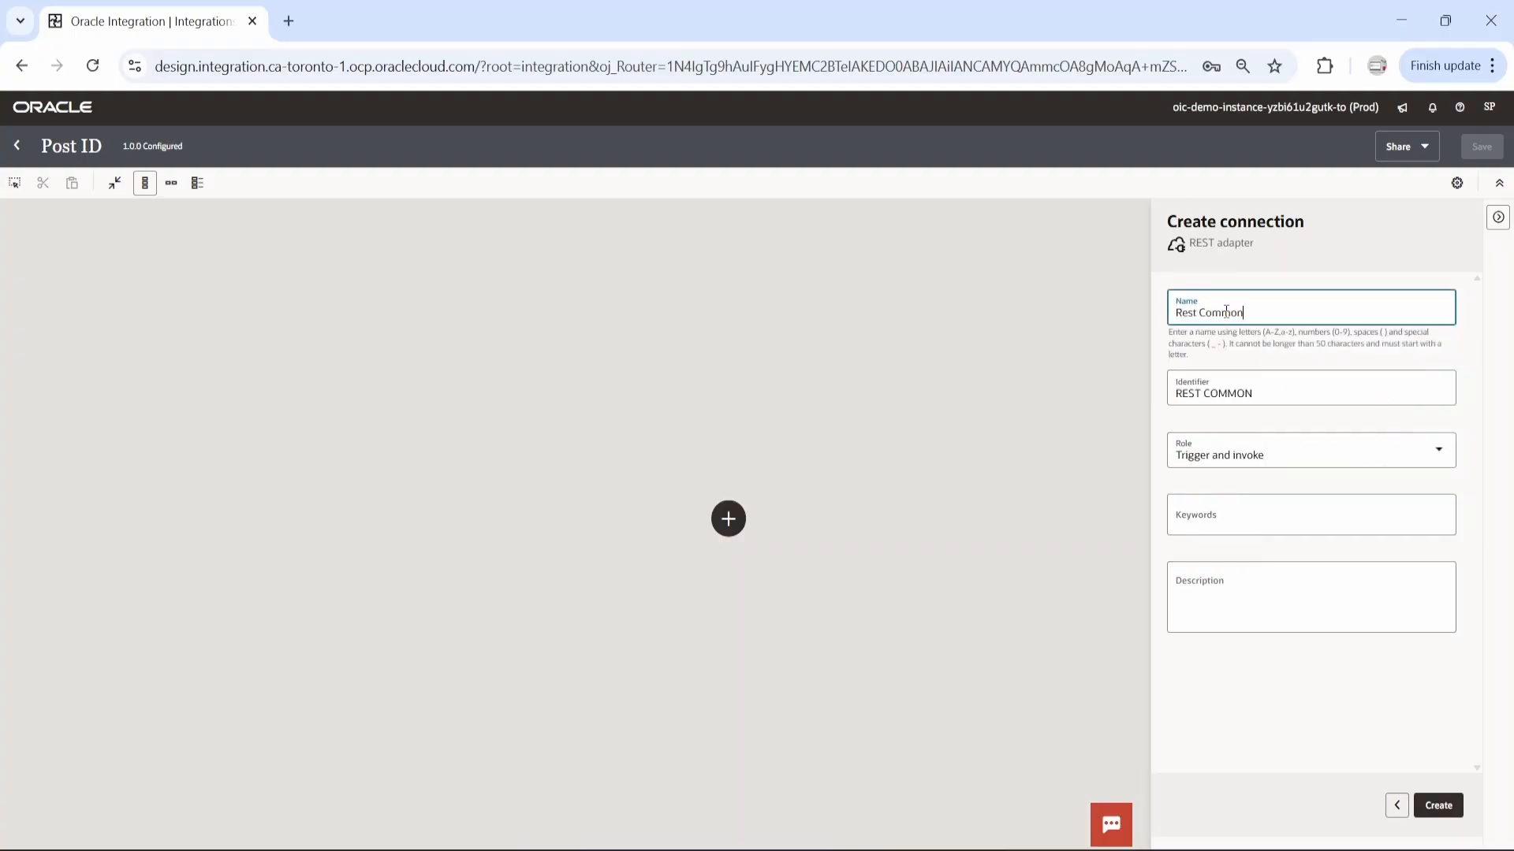
{"action": "type", "text": " Connector"}
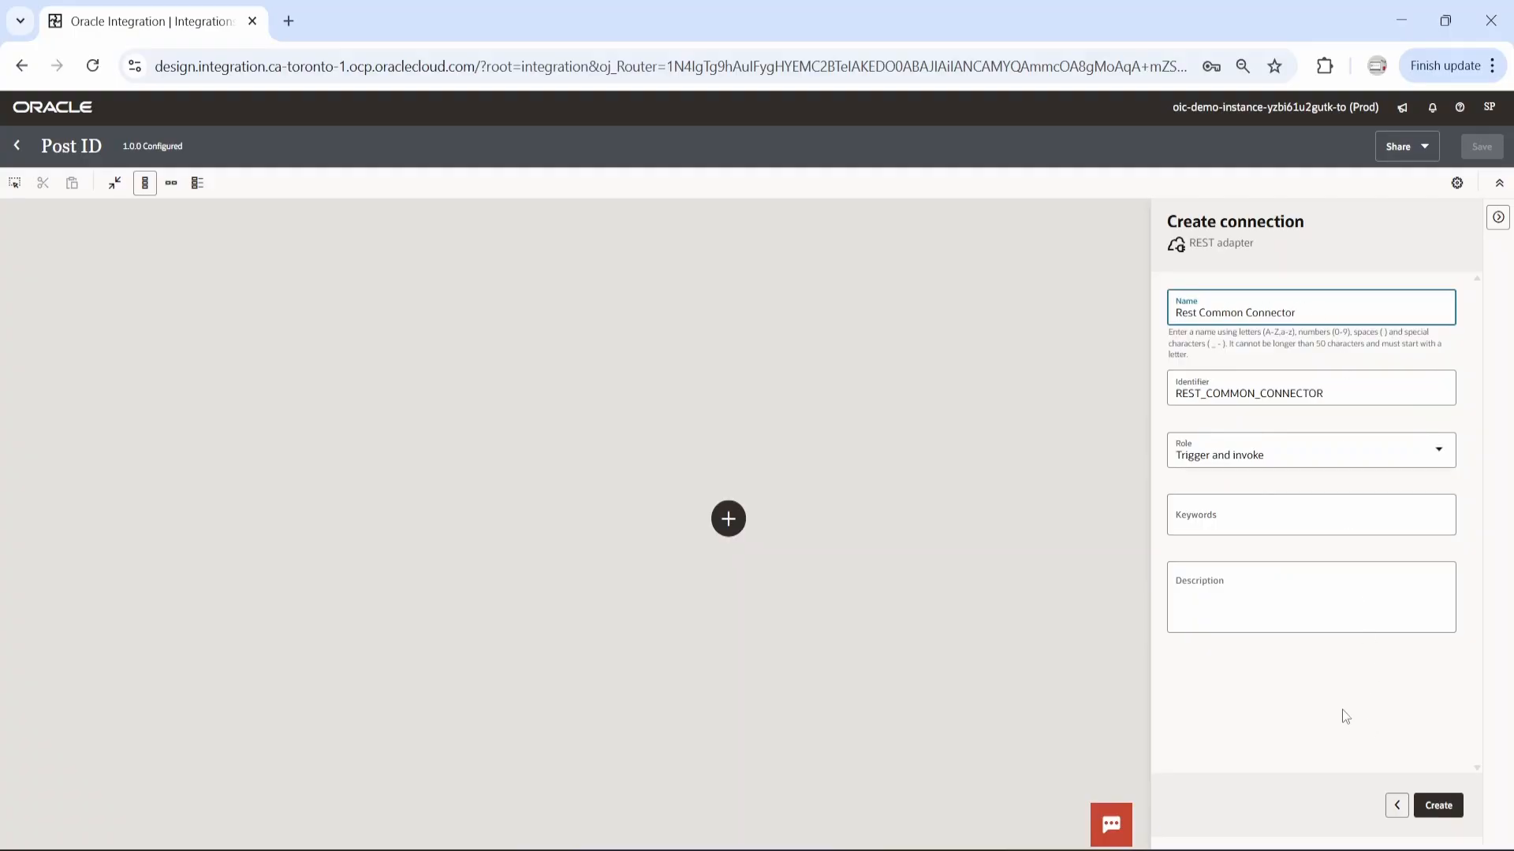
{"action": "left_click", "coordinate": [1426, 459]}
{"action": "left_click", "coordinate": [1215, 497]}
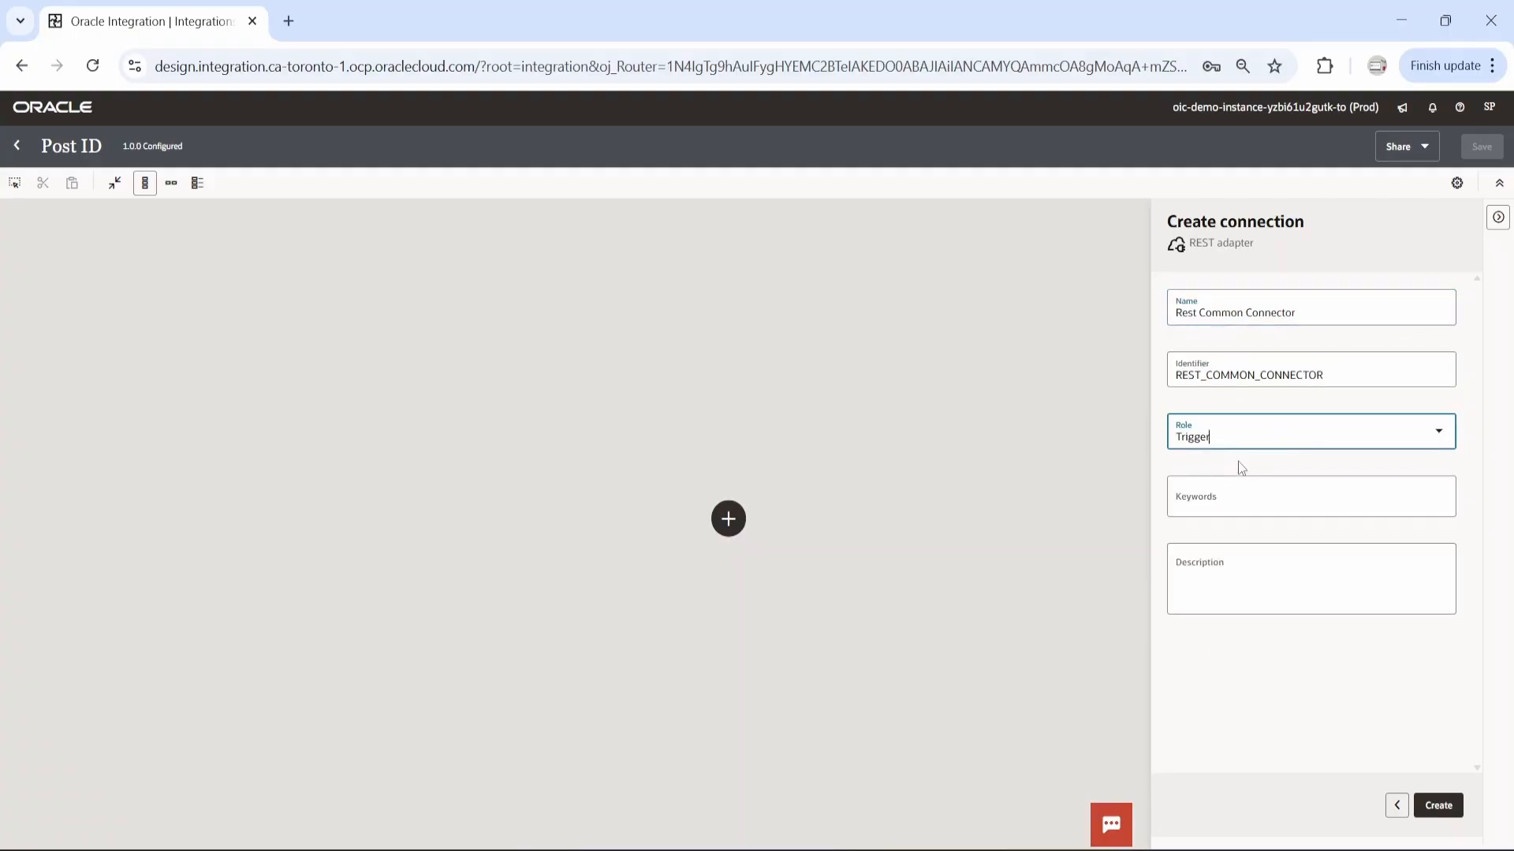
{"action": "left_click", "coordinate": [1252, 683]}
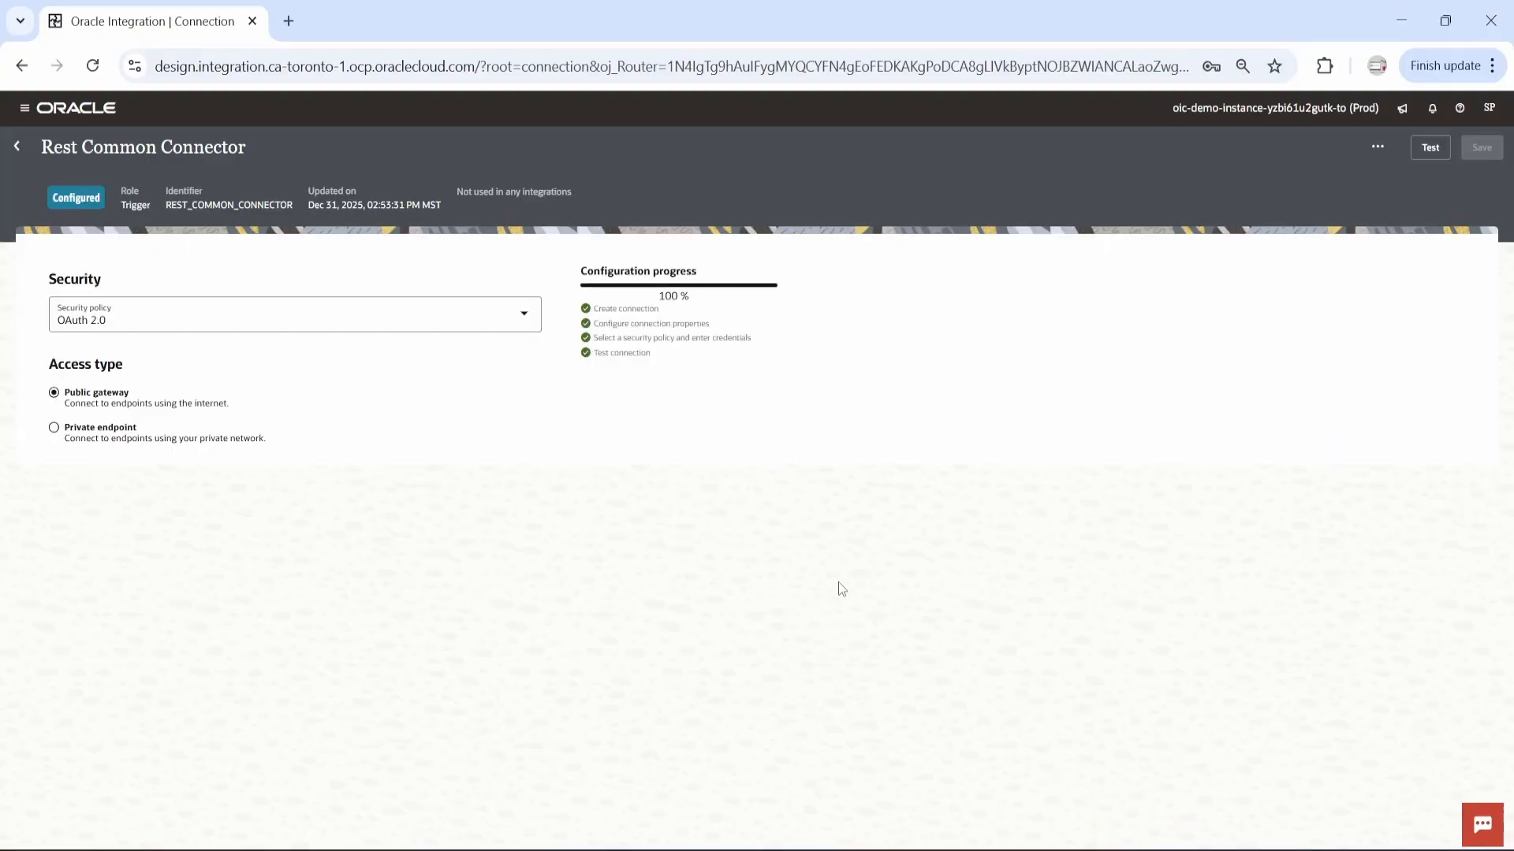
Step: Set the connection's security policy to Basic Authentication, test the connection, and save it
{"action": "left_click", "coordinate": [524, 314]}
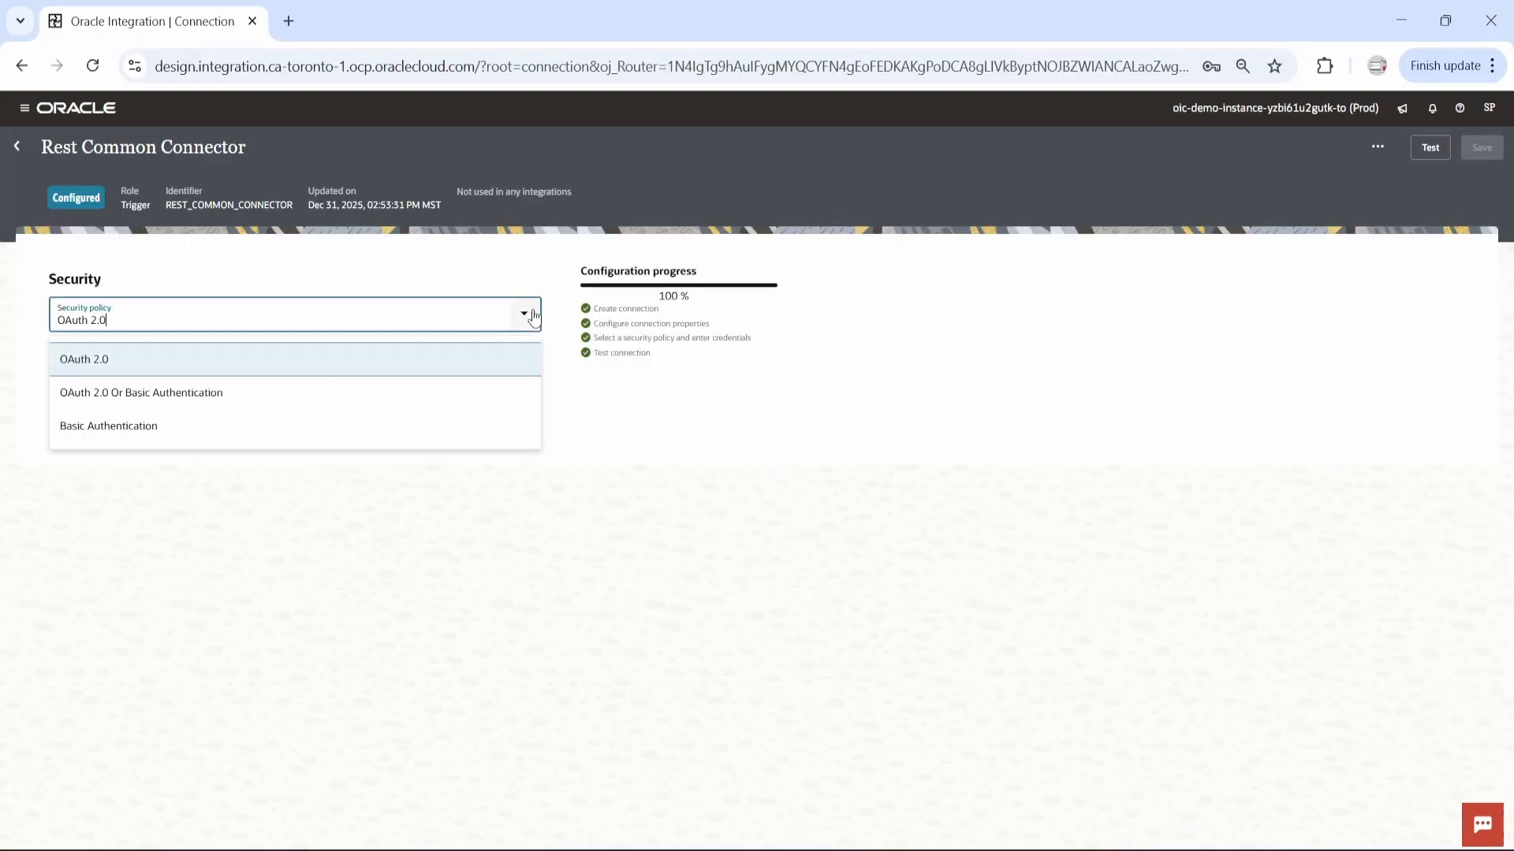
{"action": "left_click", "coordinate": [240, 423]}
{"action": "left_click", "coordinate": [1430, 147]}
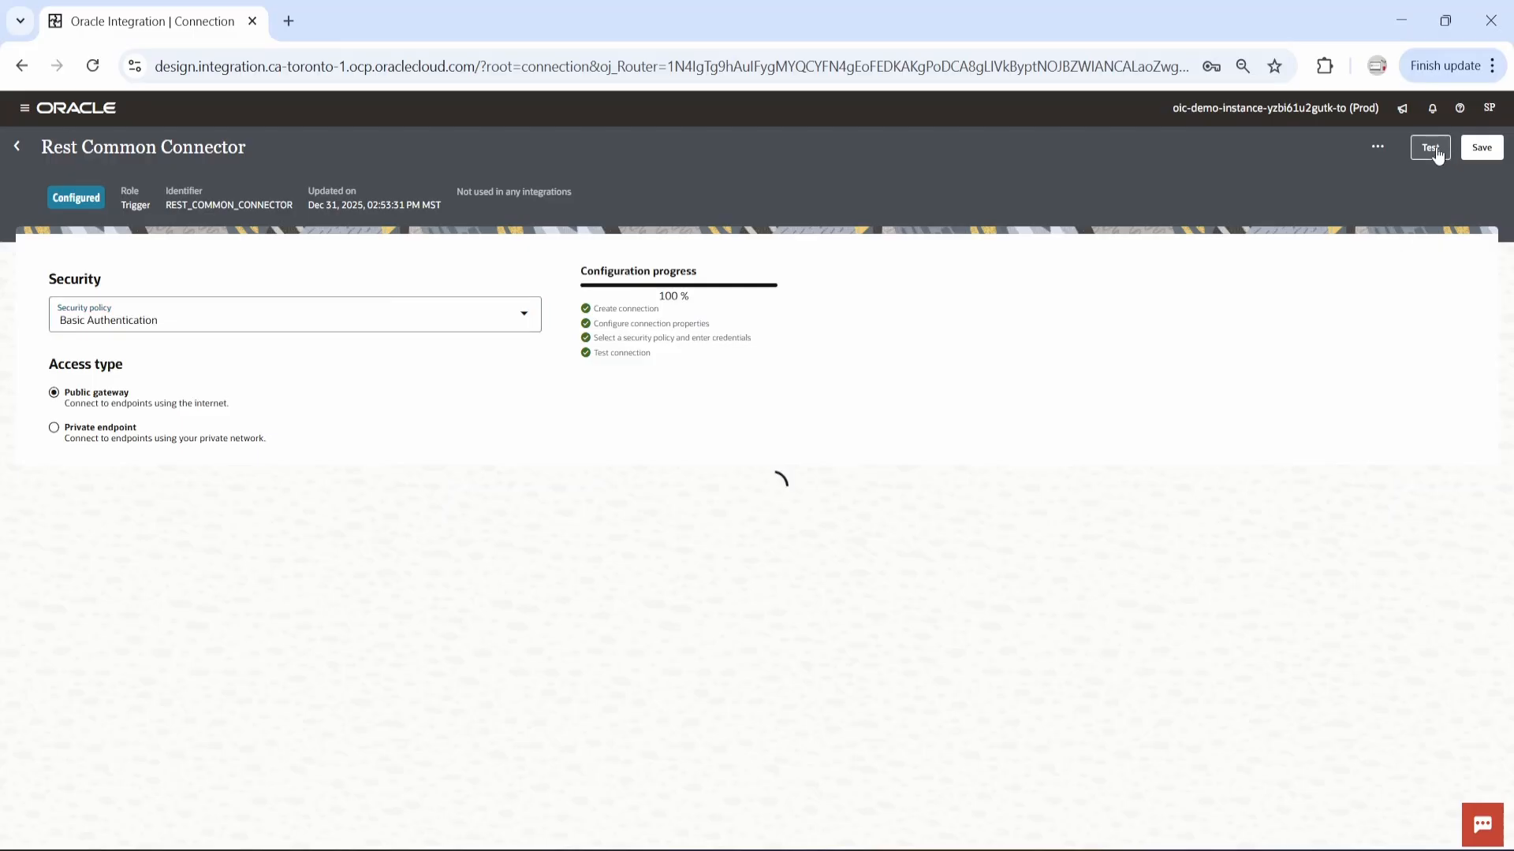
{"action": "left_click", "coordinate": [1482, 148]}
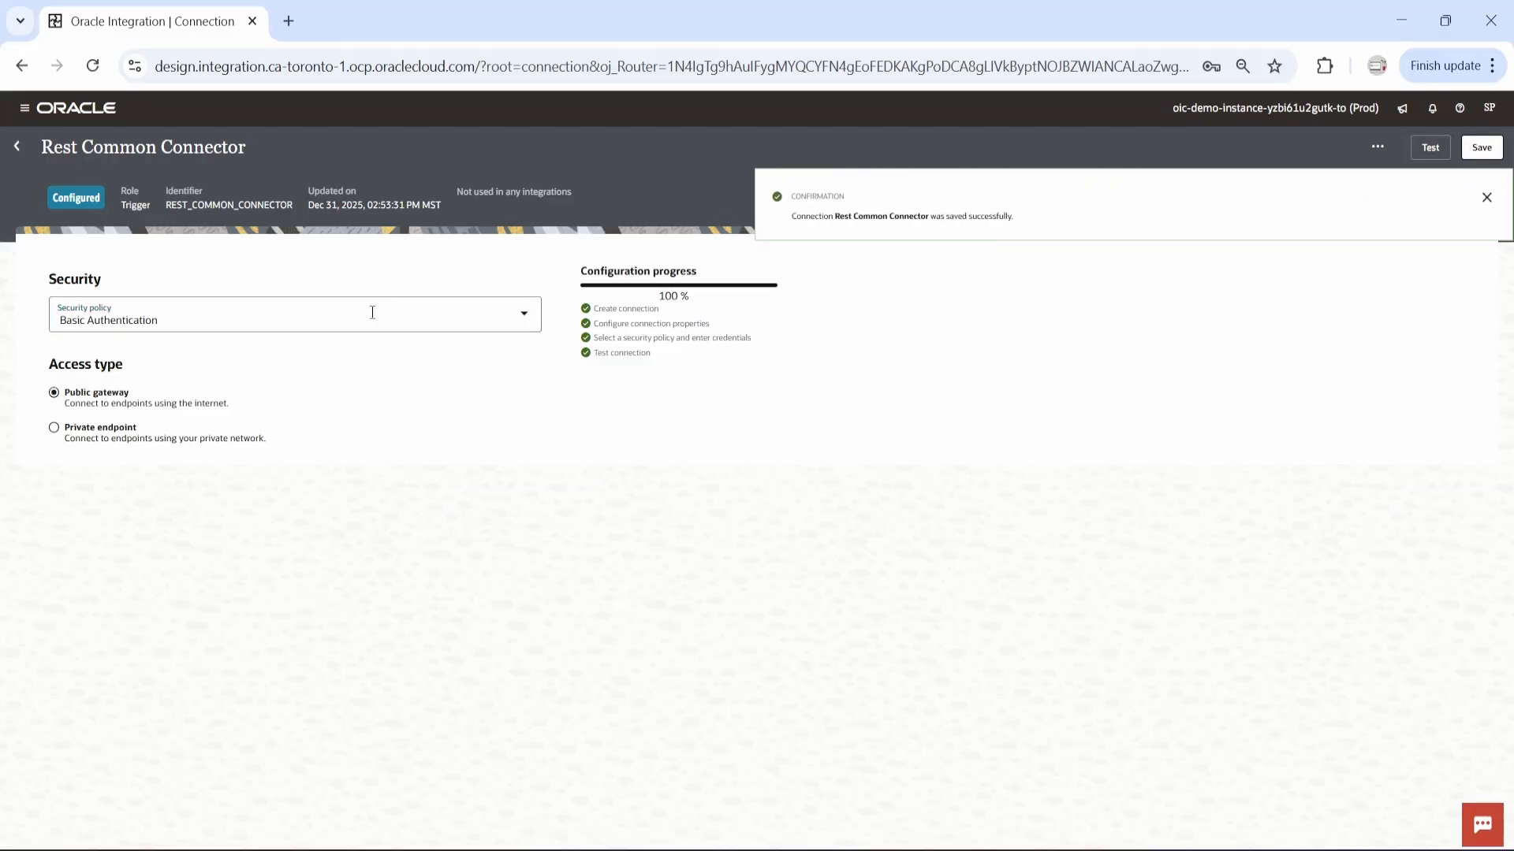
Step: Return to the "Post ID" integration, add Rest Common Connector as its trigger, and name the endpoint "Demo POST"
{"action": "left_click", "coordinate": [16, 146]}
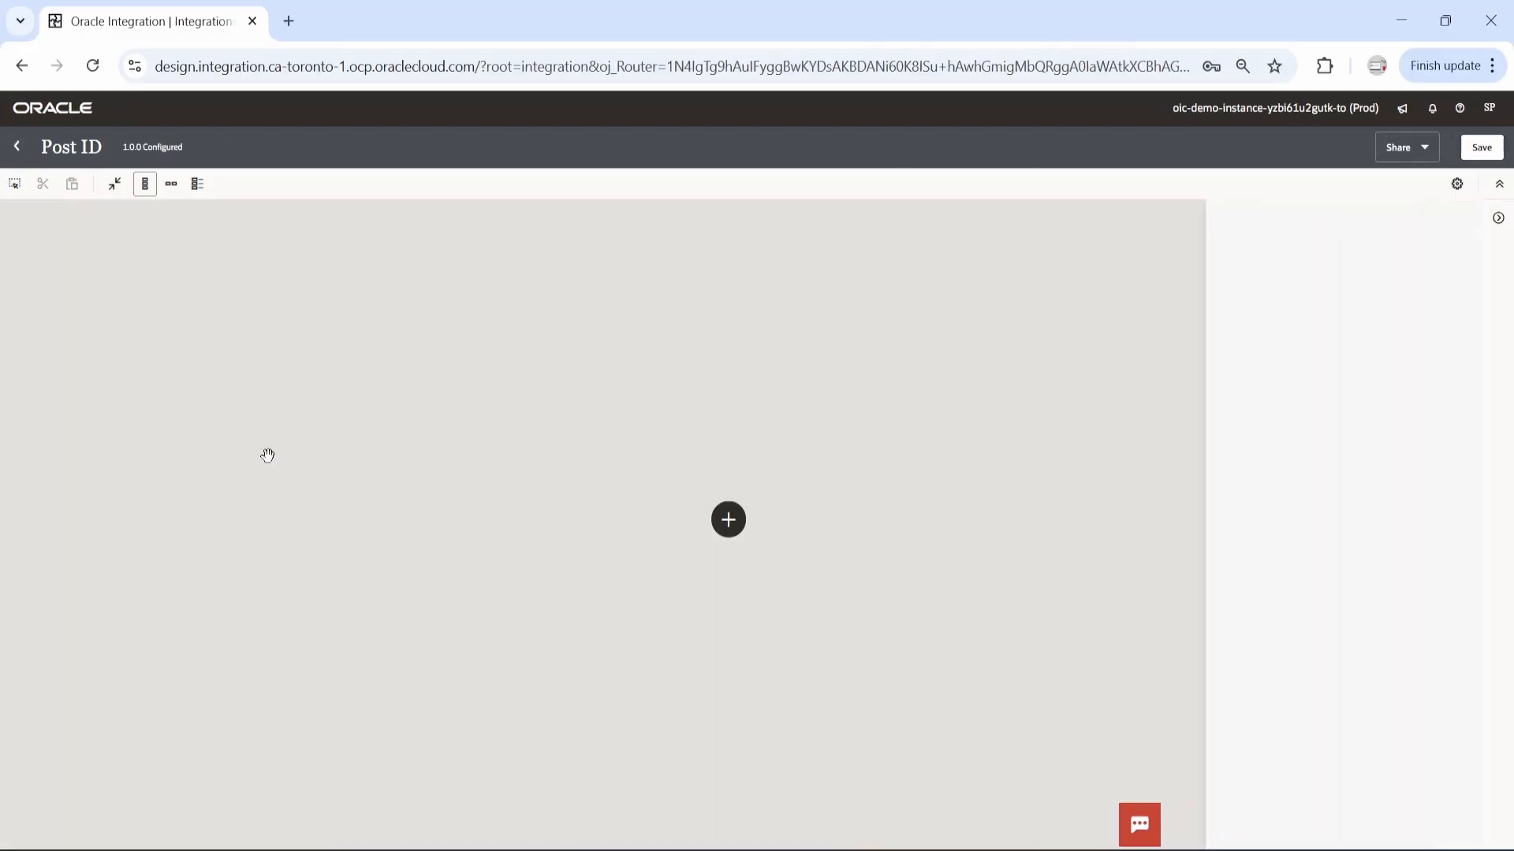
{"action": "left_click", "coordinate": [728, 519]}
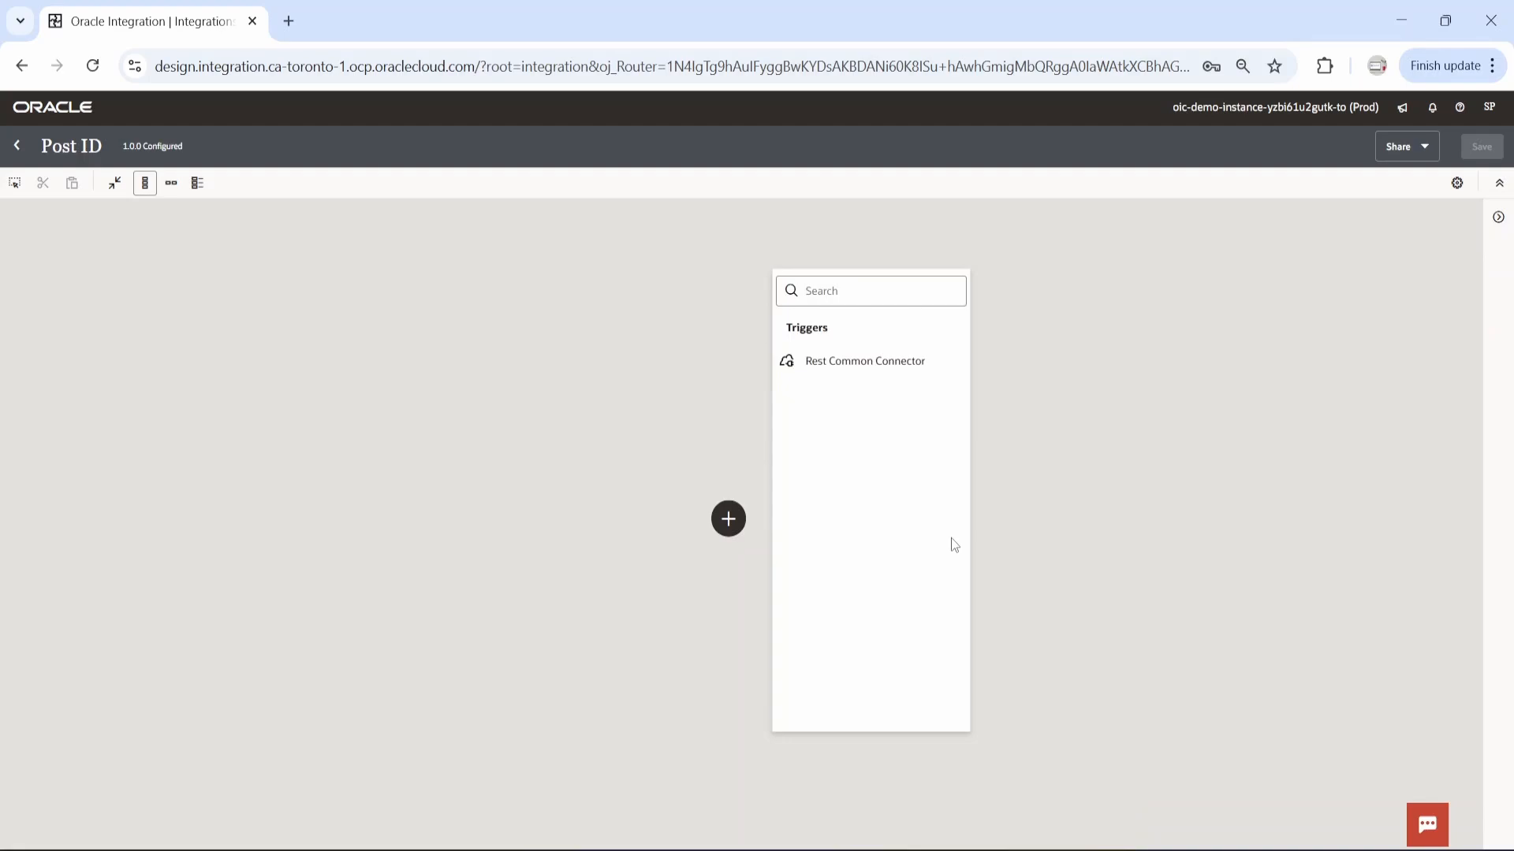
{"action": "left_click", "coordinate": [876, 363]}
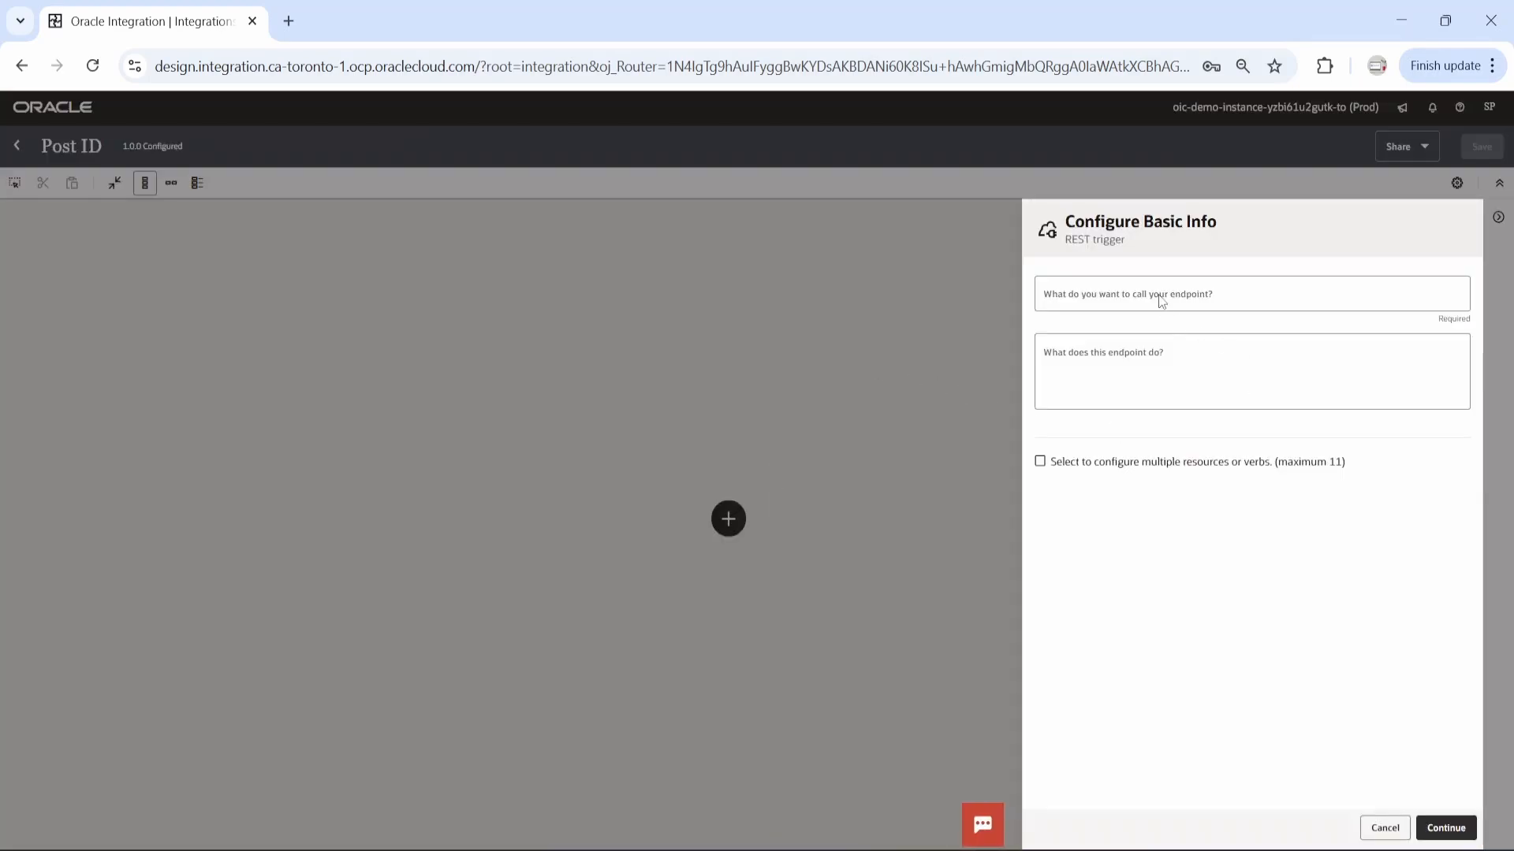
{"action": "left_click", "coordinate": [1194, 304]}
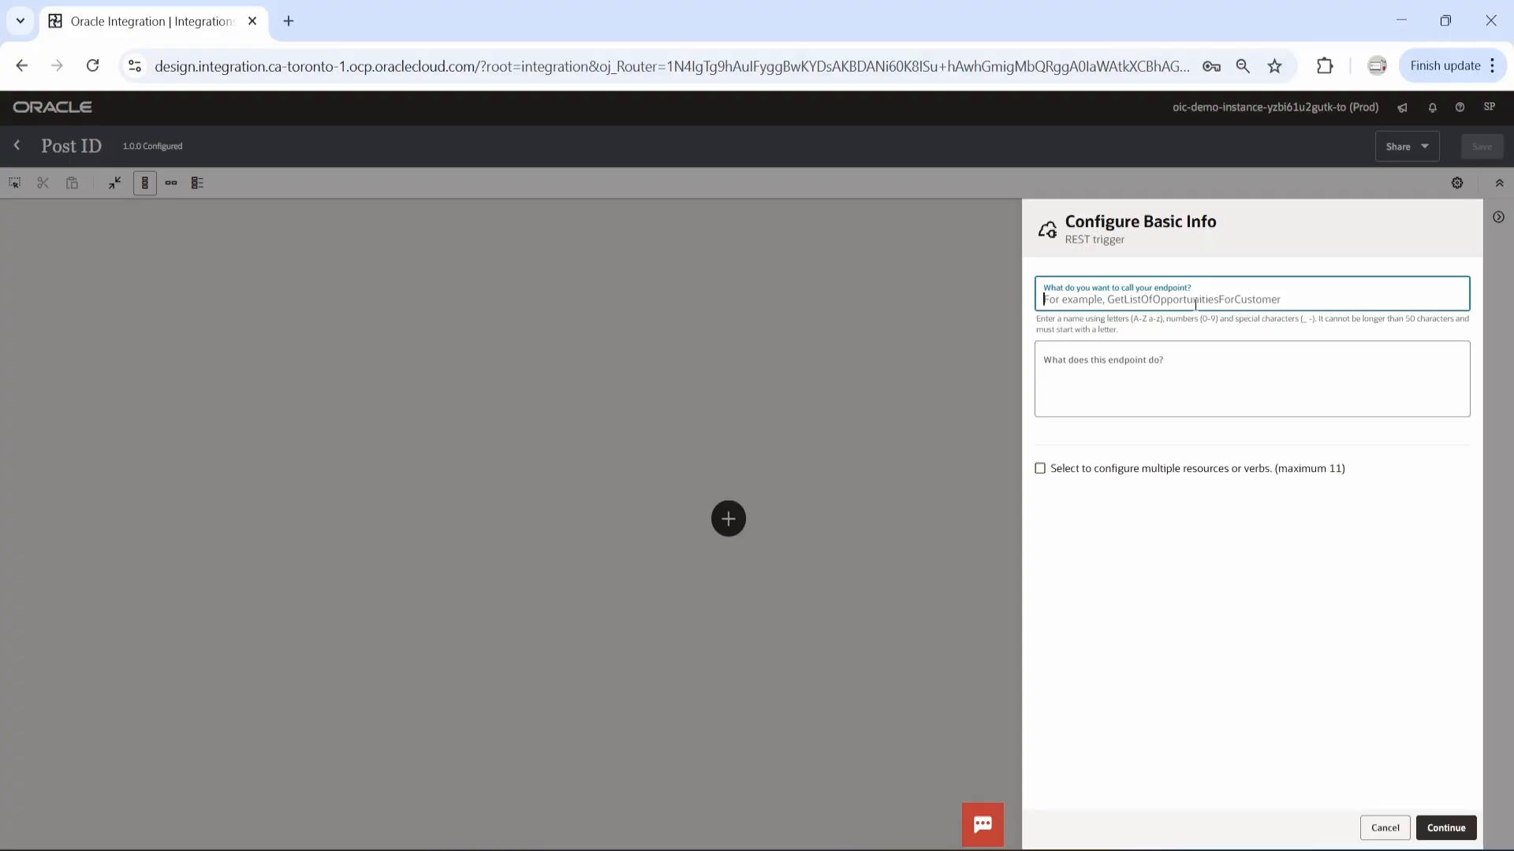
{"action": "type", "text": "Demo"}
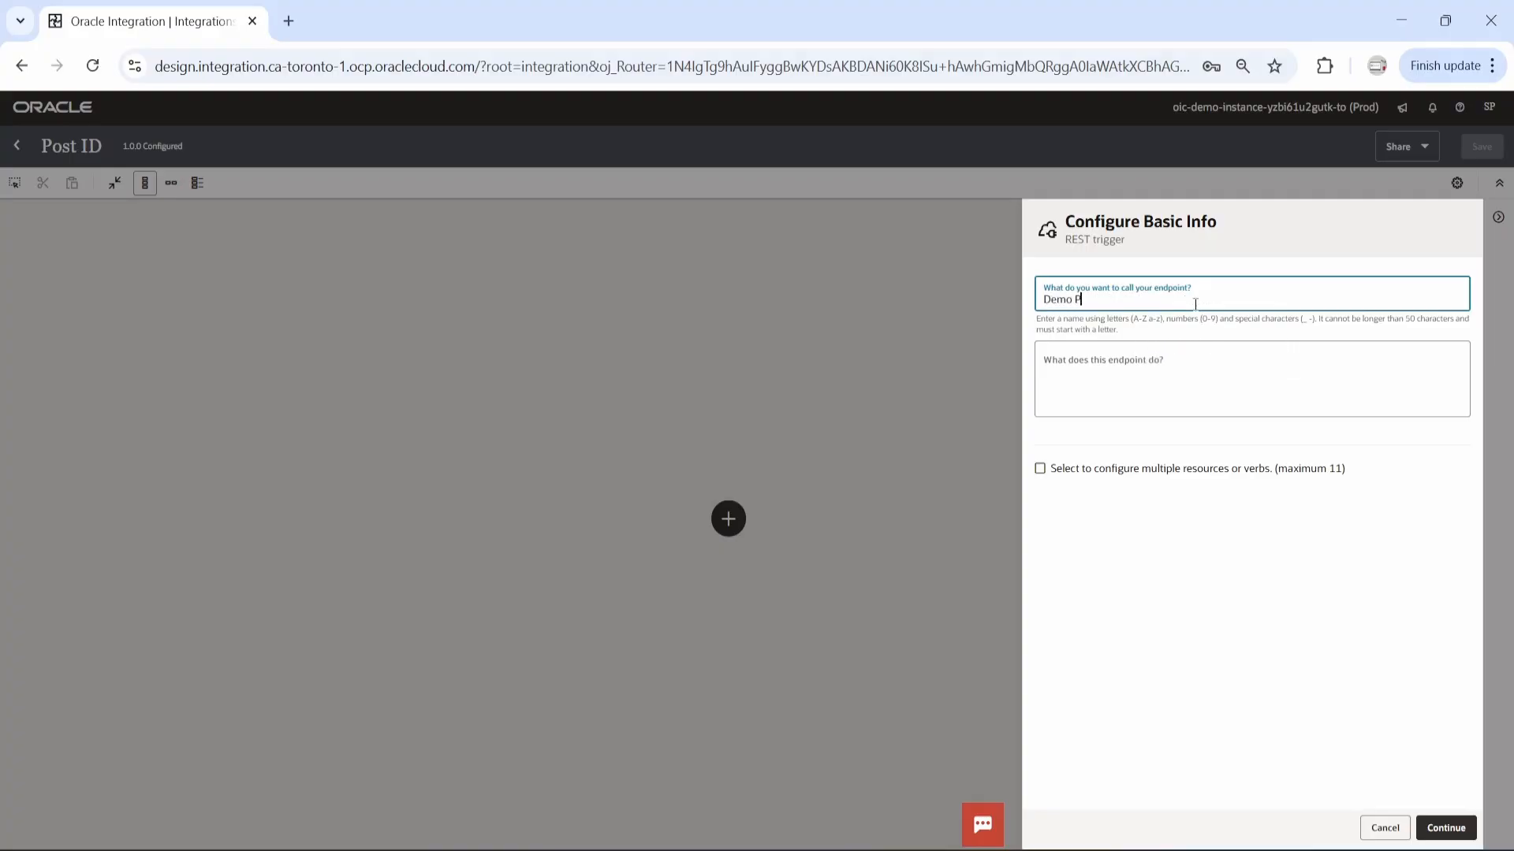
{"action": "type", "text": "POST"}
{"action": "left_click", "coordinate": [1451, 830]}
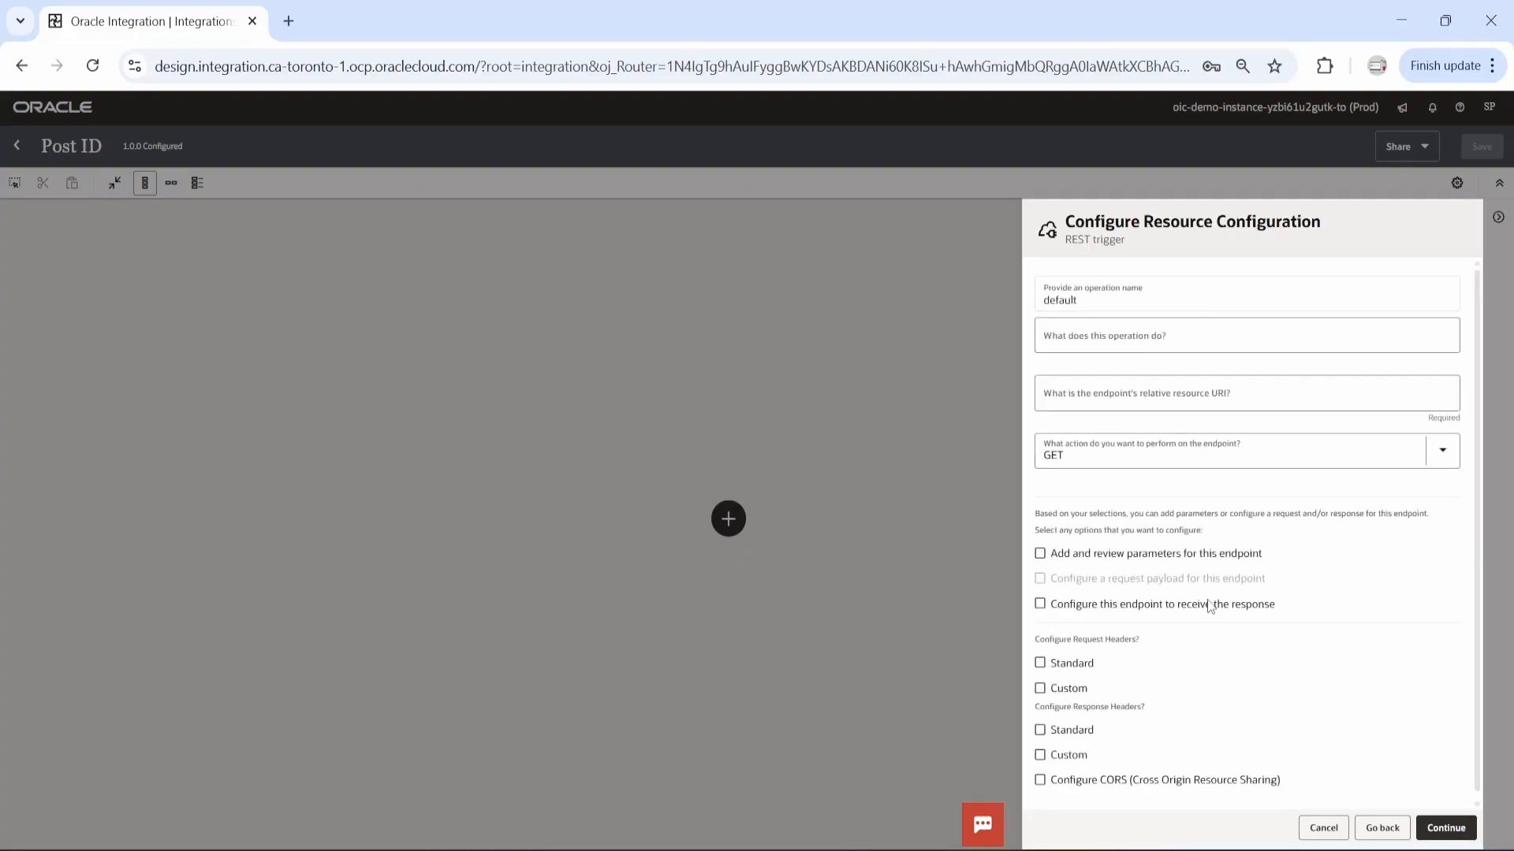
Step: Set the endpoint's action to POST and its relative resource URI to /service/demo/post
{"action": "left_click", "coordinate": [1442, 450]}
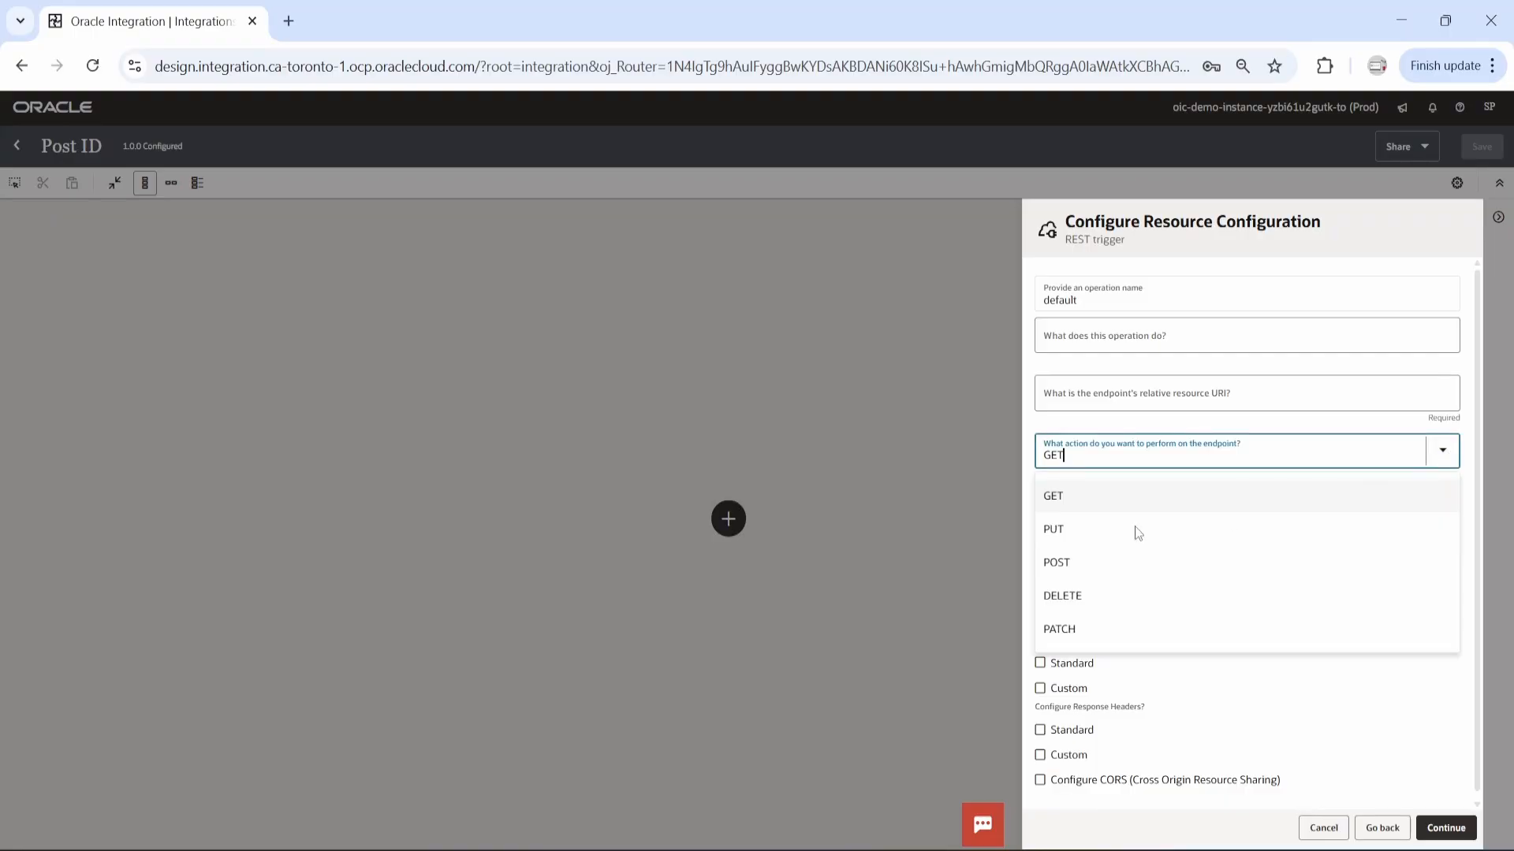
{"action": "left_click", "coordinate": [1083, 564]}
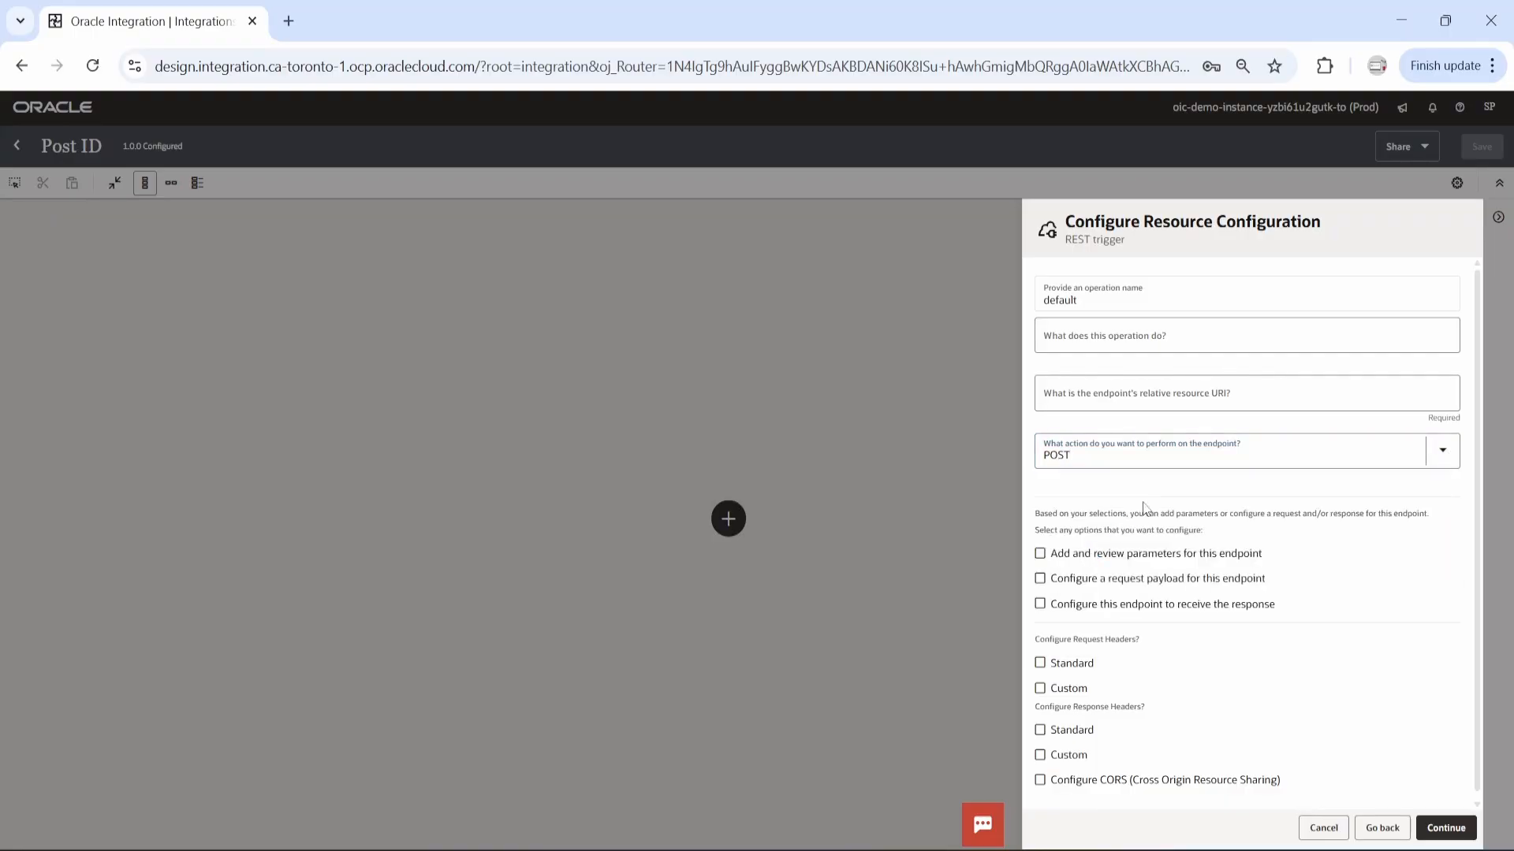
{"action": "left_click", "coordinate": [1116, 398]}
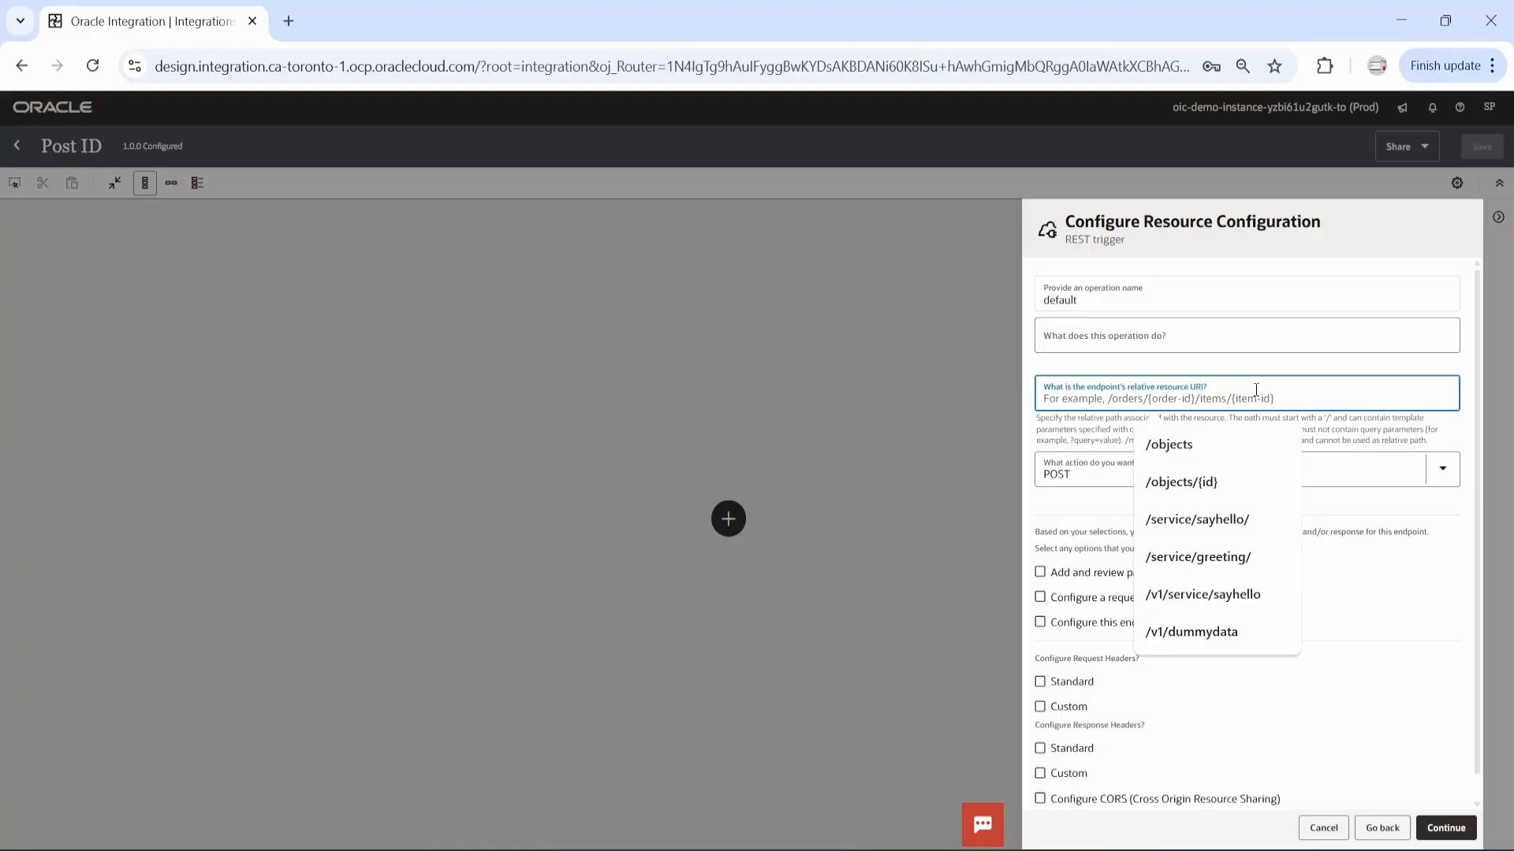
{"action": "type", "text": "/"}
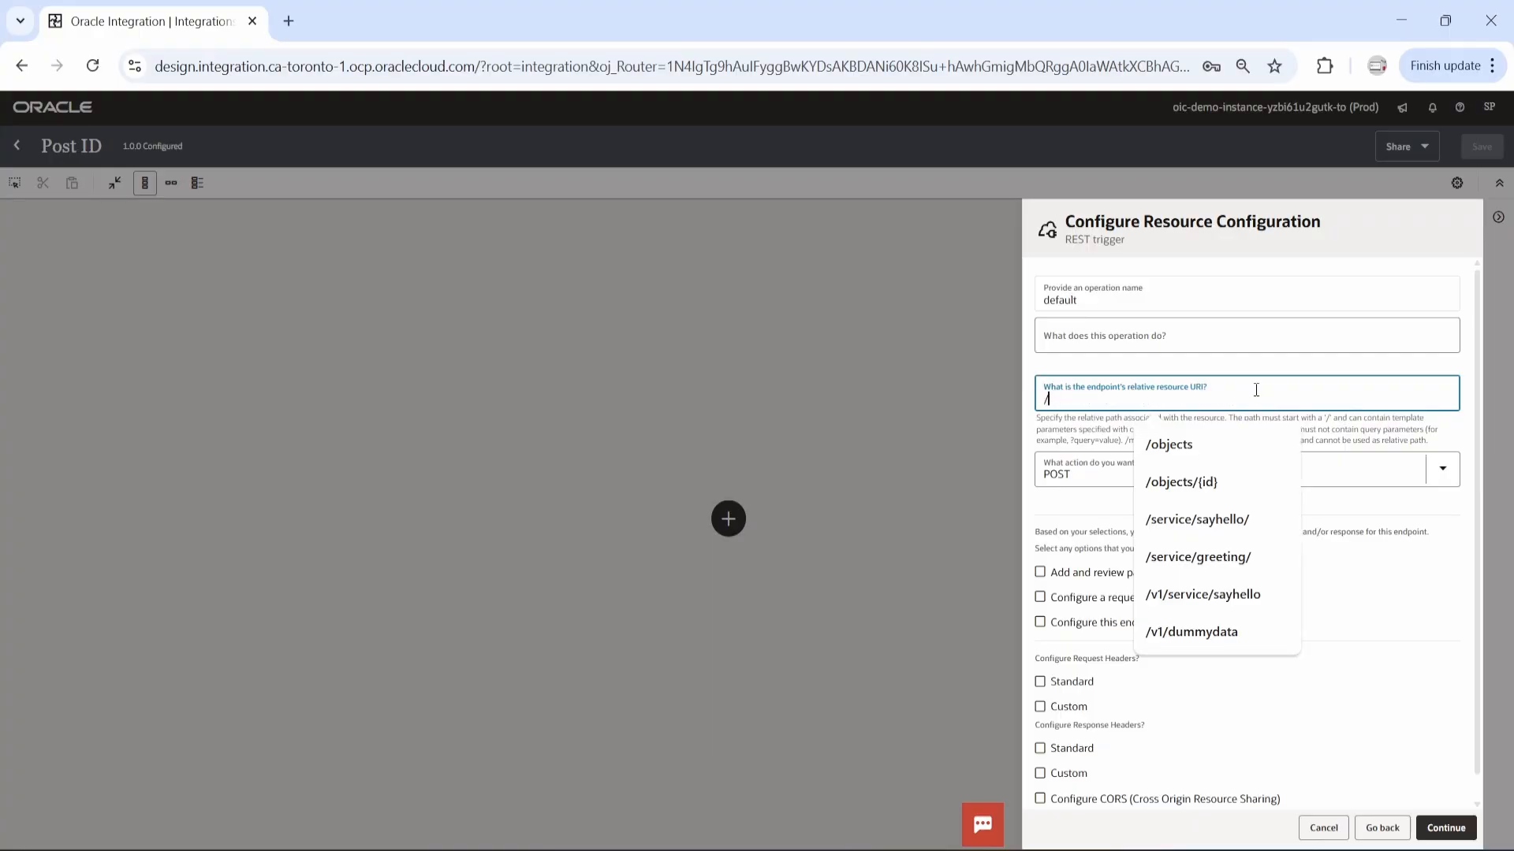
{"action": "type", "text": "service"}
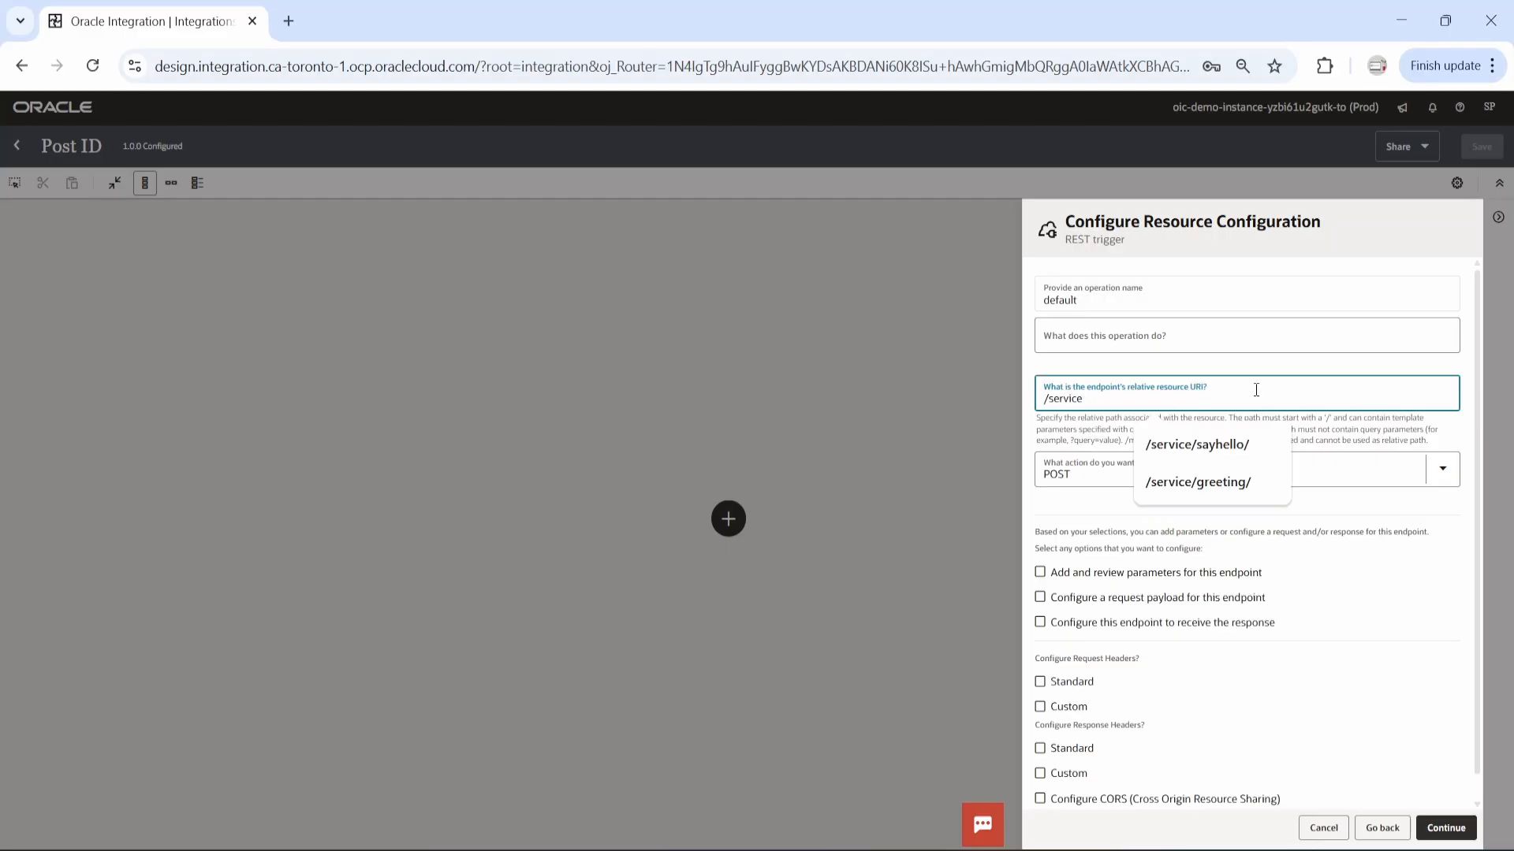
{"action": "type", "text": "/demo/post"}
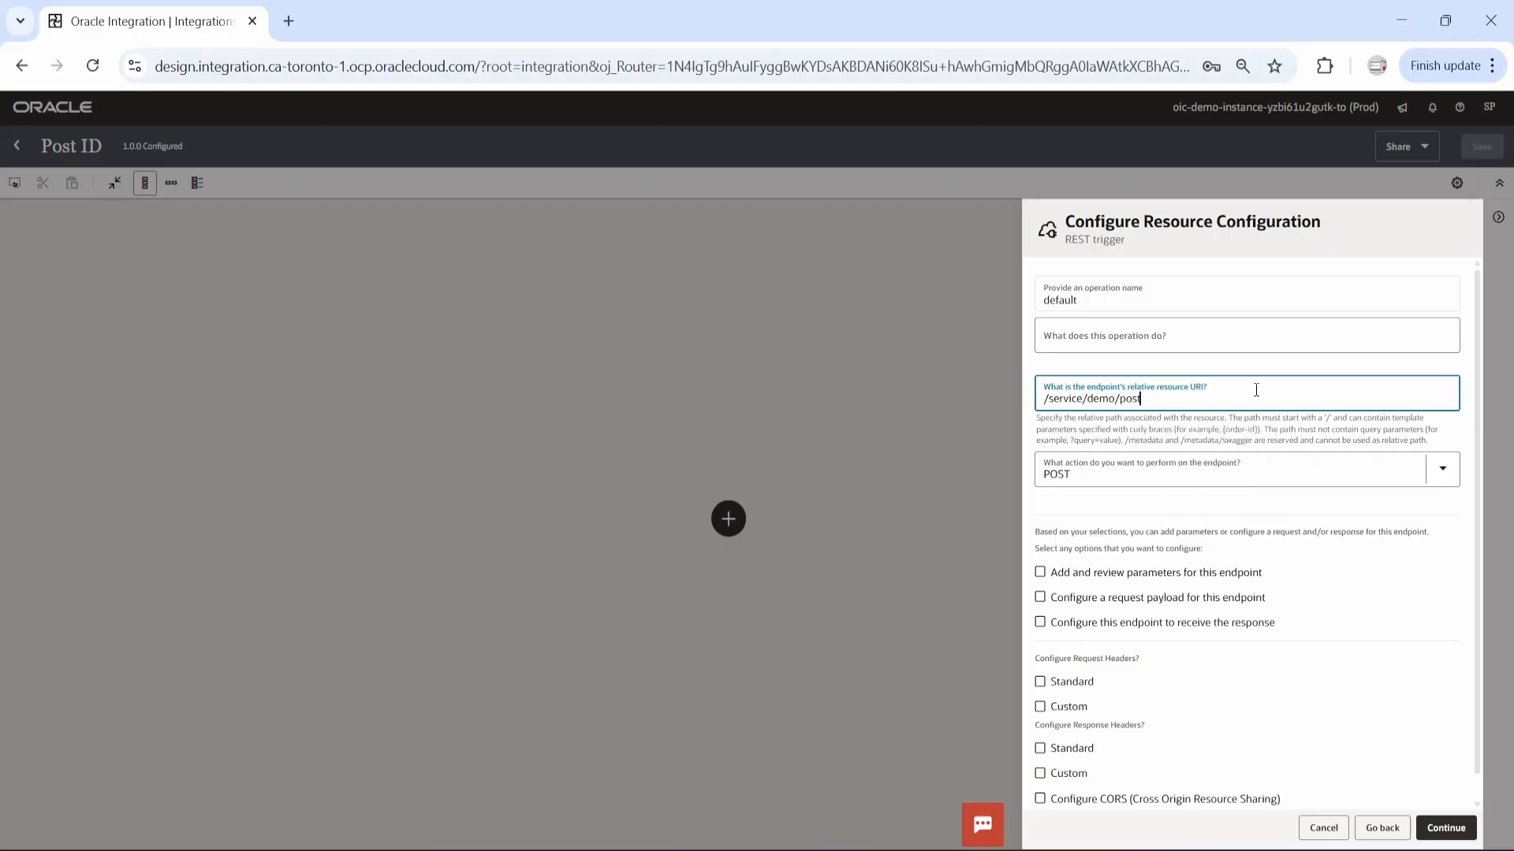
Step: Enable configuring a request payload and receiving the response for the endpoint
{"action": "left_click", "coordinate": [1040, 598]}
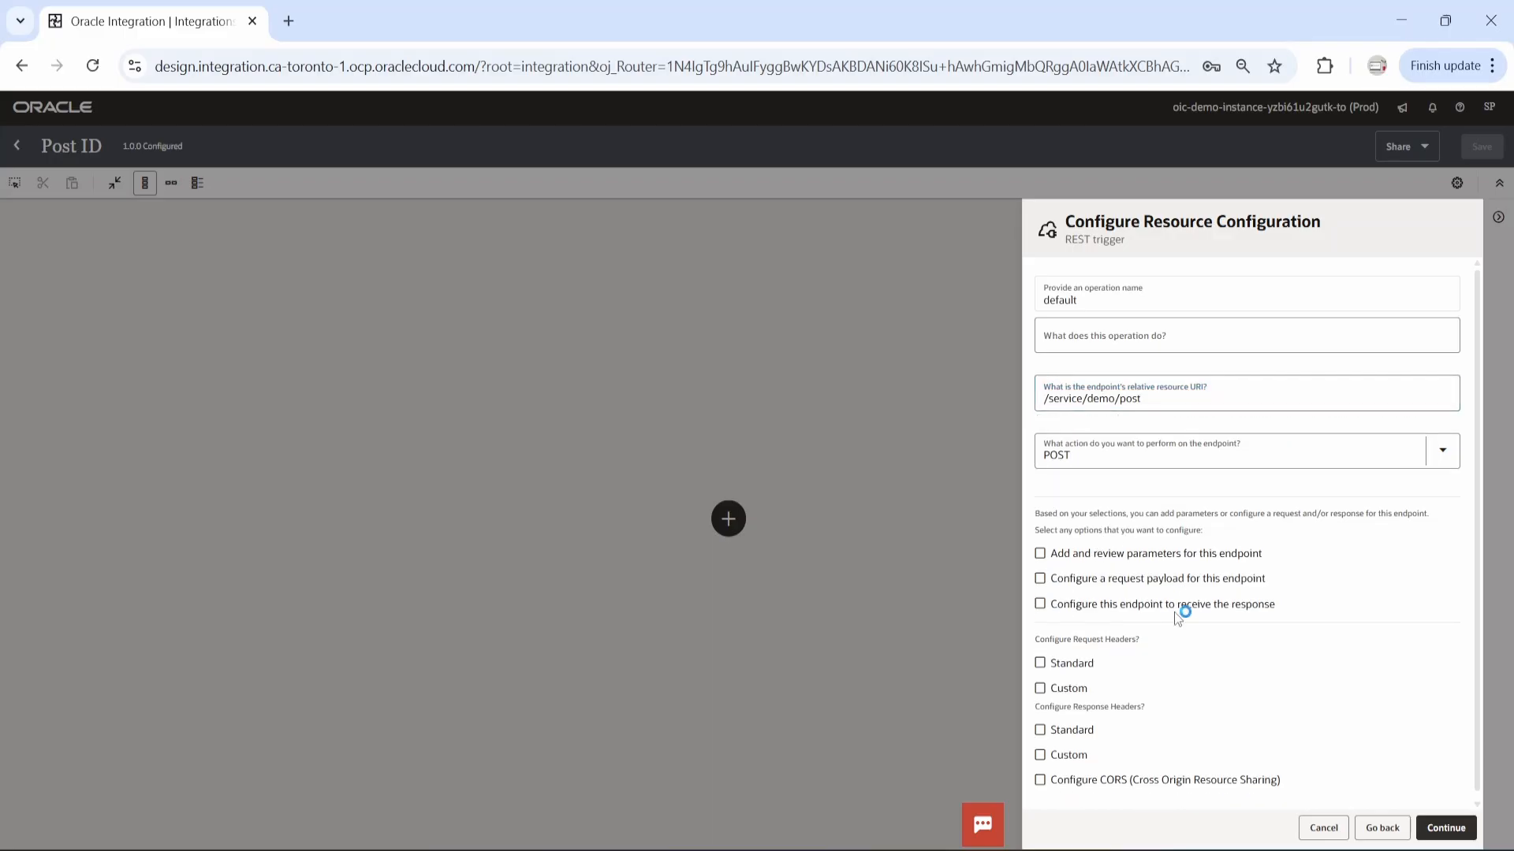
{"action": "left_click", "coordinate": [1041, 579]}
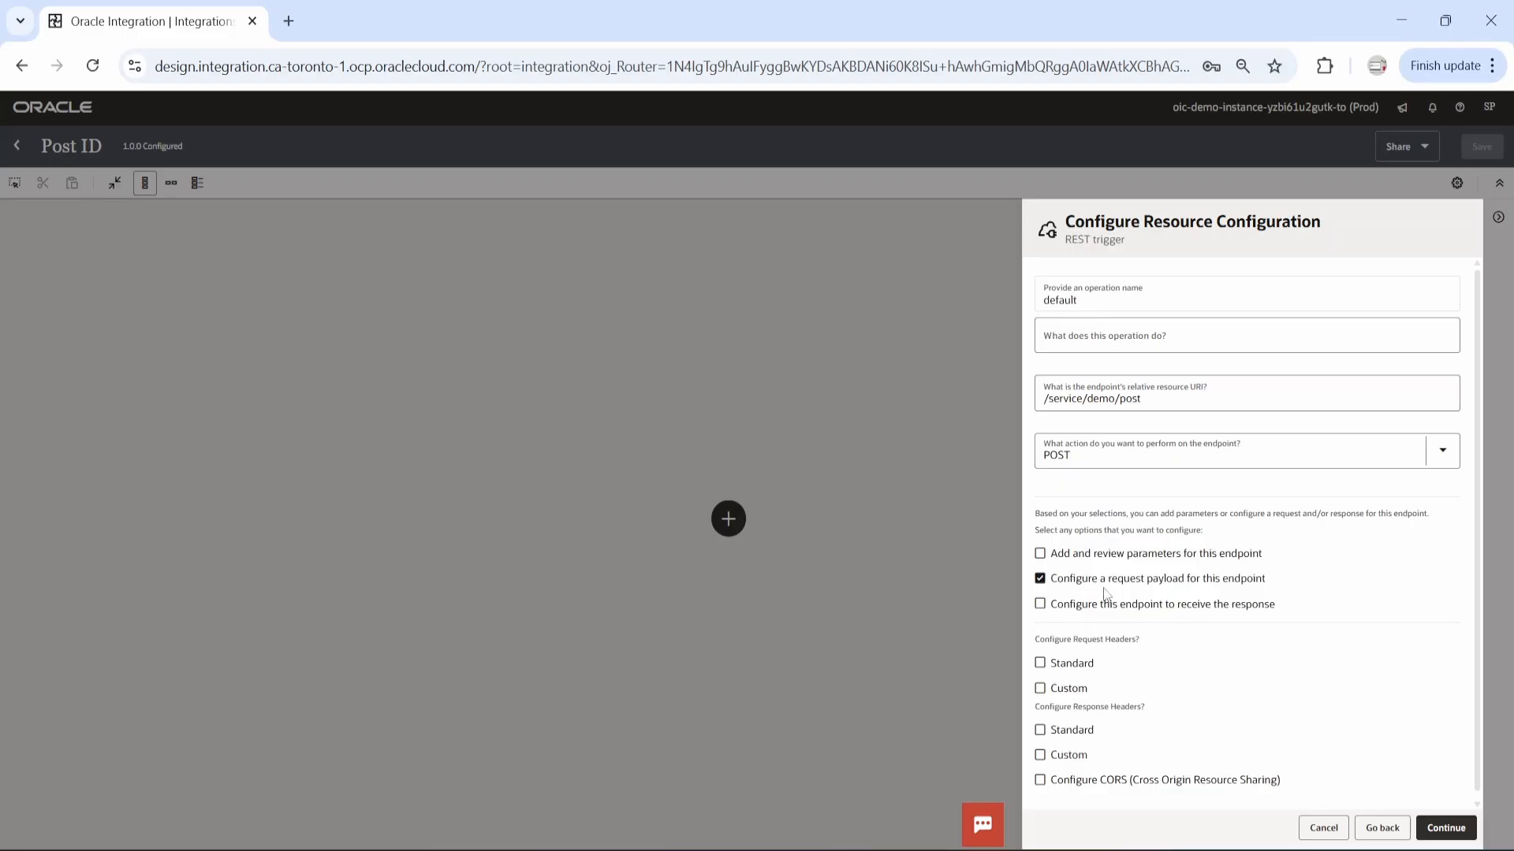
{"action": "left_click", "coordinate": [1041, 604]}
Step: Switch to Postman, check the POST objects request's headers, copy its JSON request body, and return to Oracle Integration
{"action": "key", "text": "alt+Tab"}
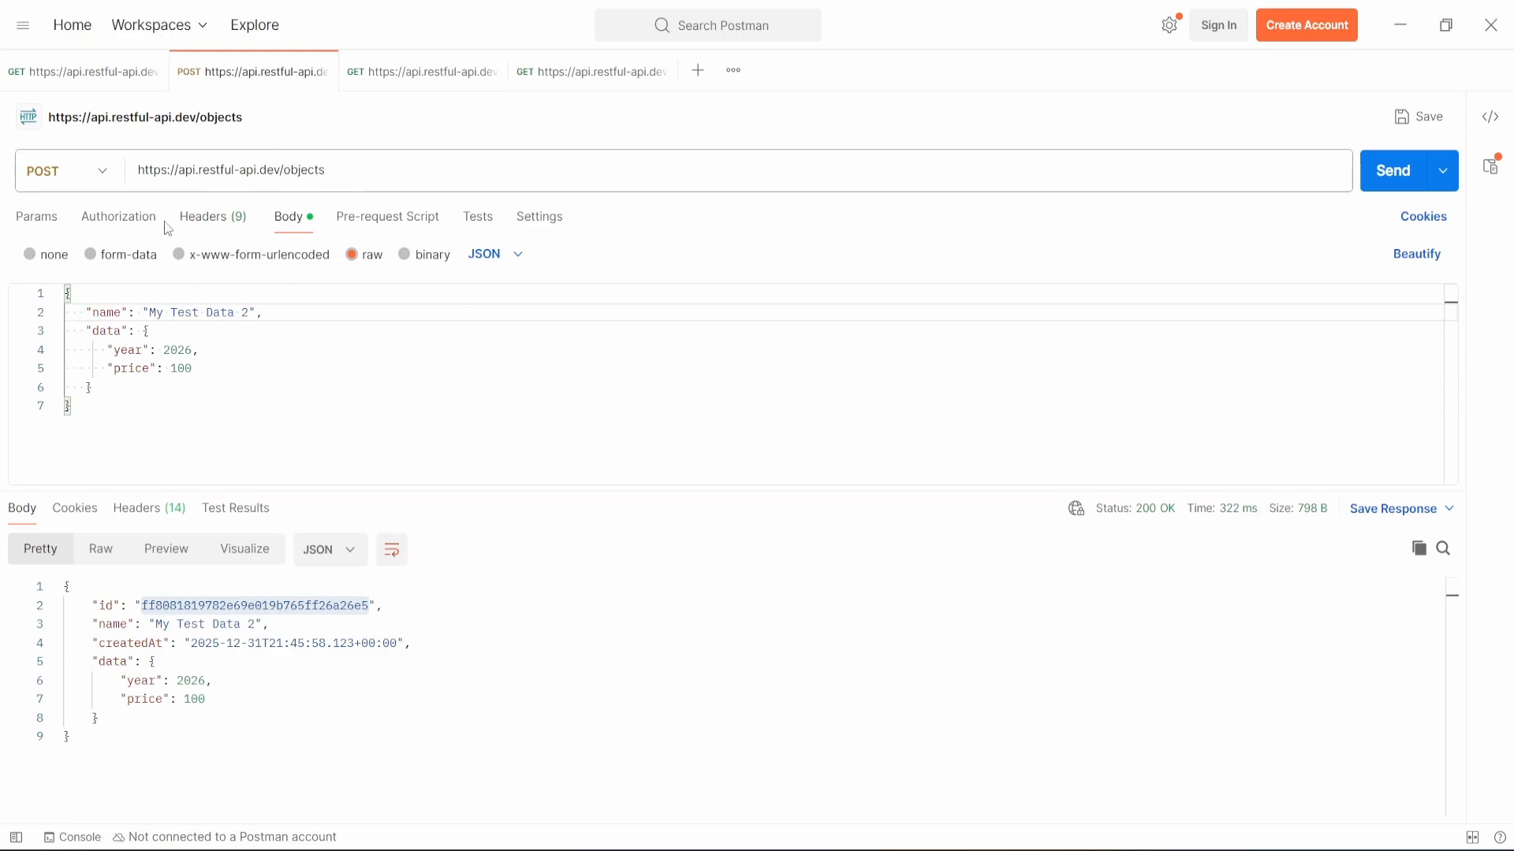
{"action": "left_click", "coordinate": [210, 219]}
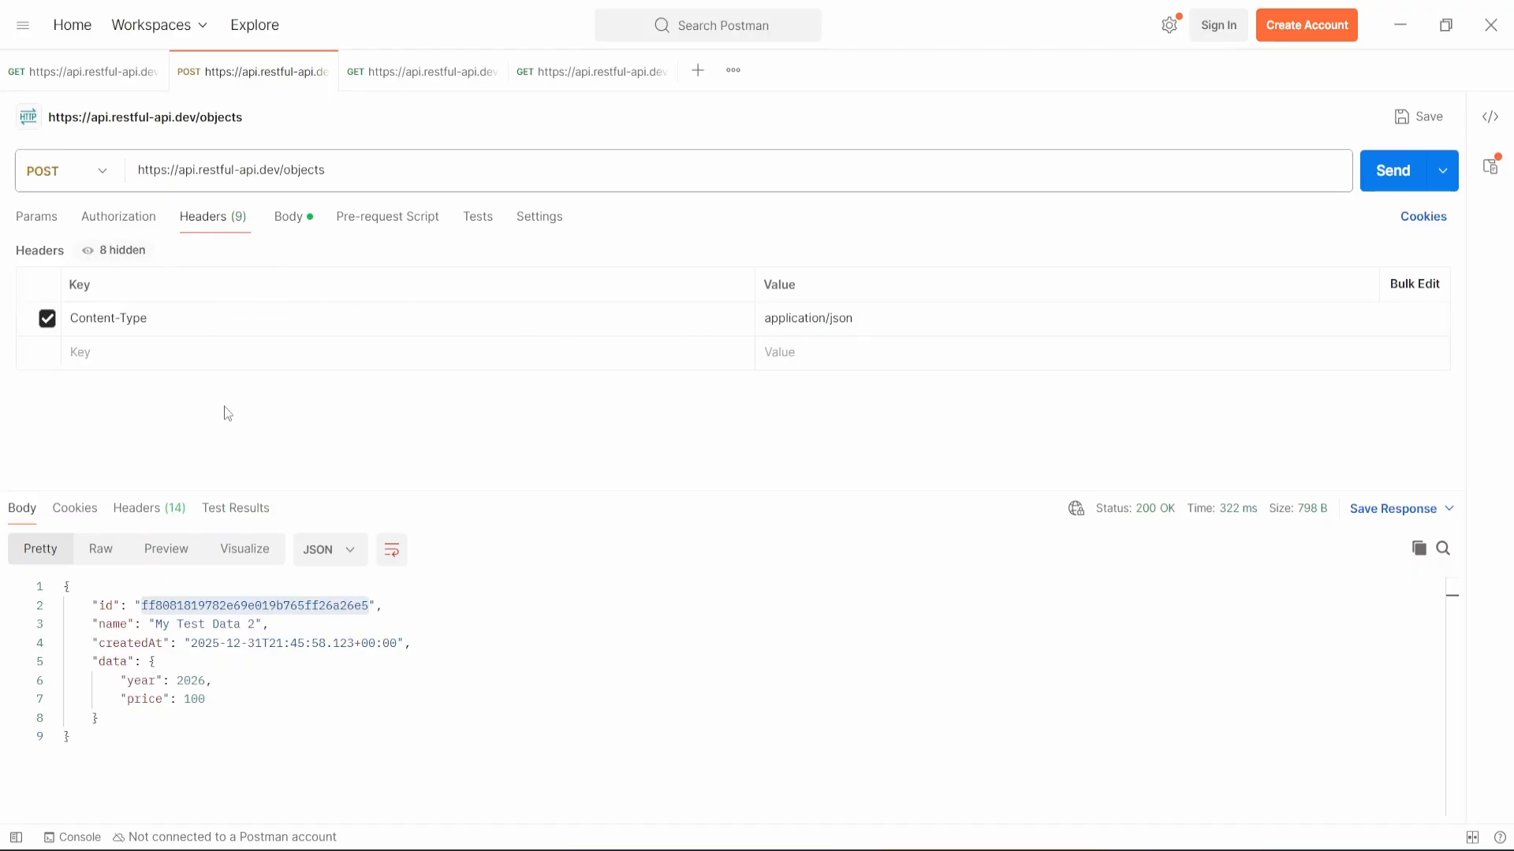
{"action": "left_click", "coordinate": [300, 224]}
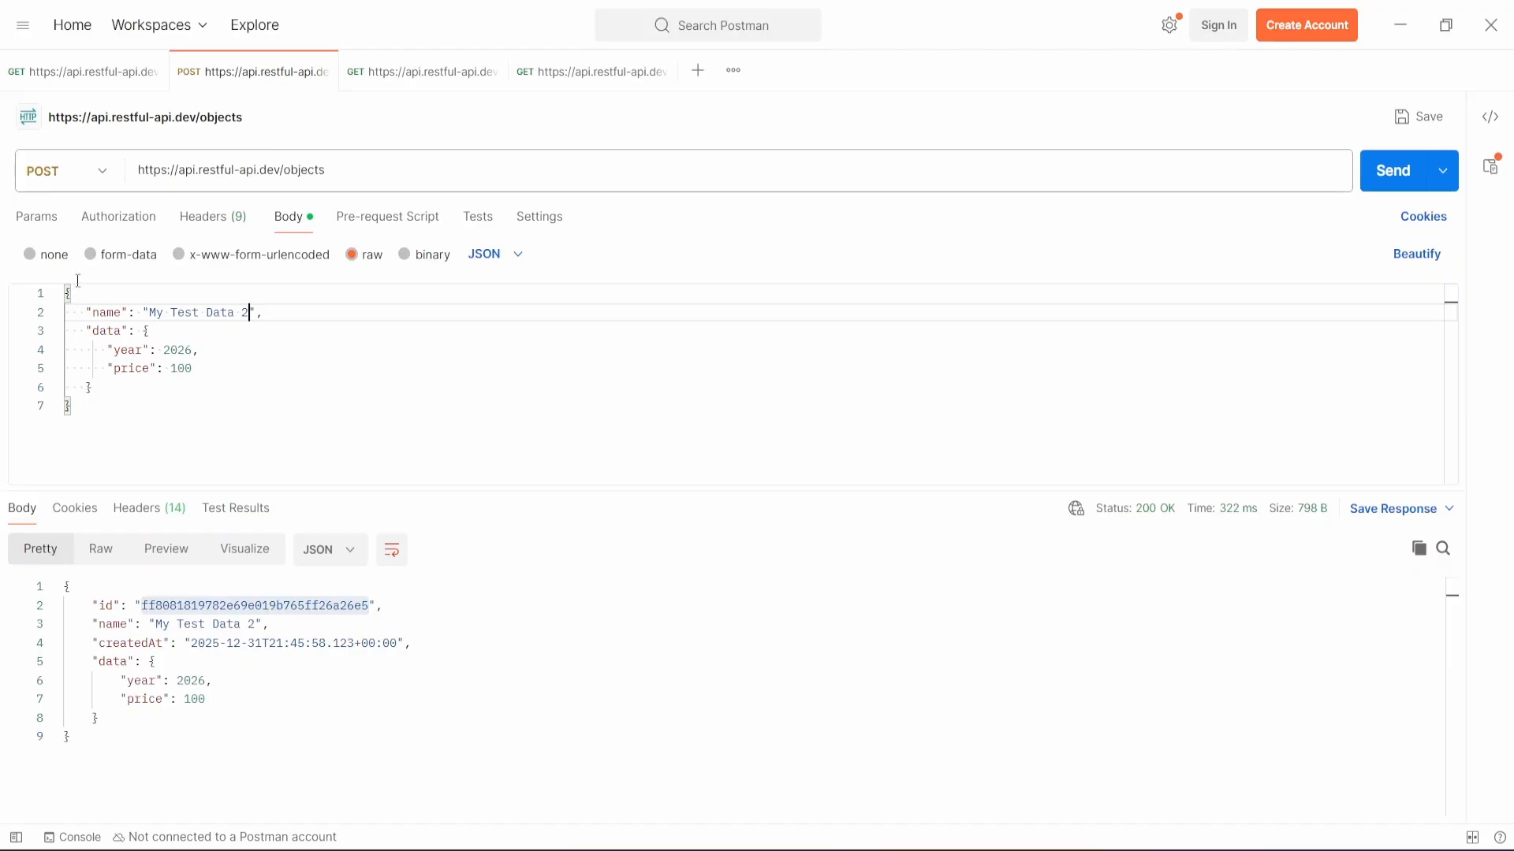
{"action": "key", "text": "ctrl+a"}
{"action": "key", "text": "ctrl+c"}
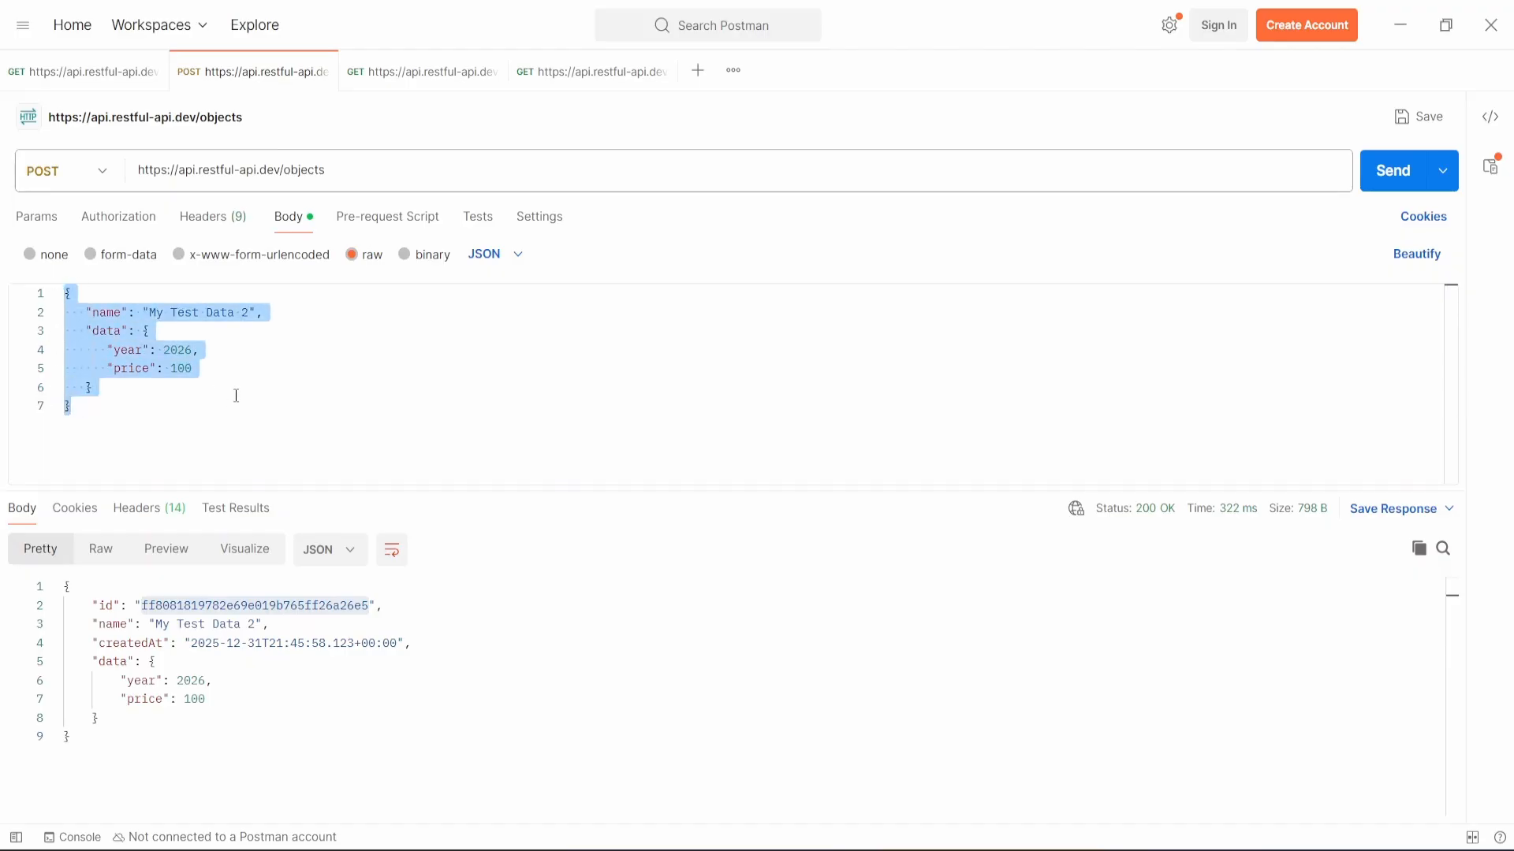
{"action": "left_click", "coordinate": [1400, 25]}
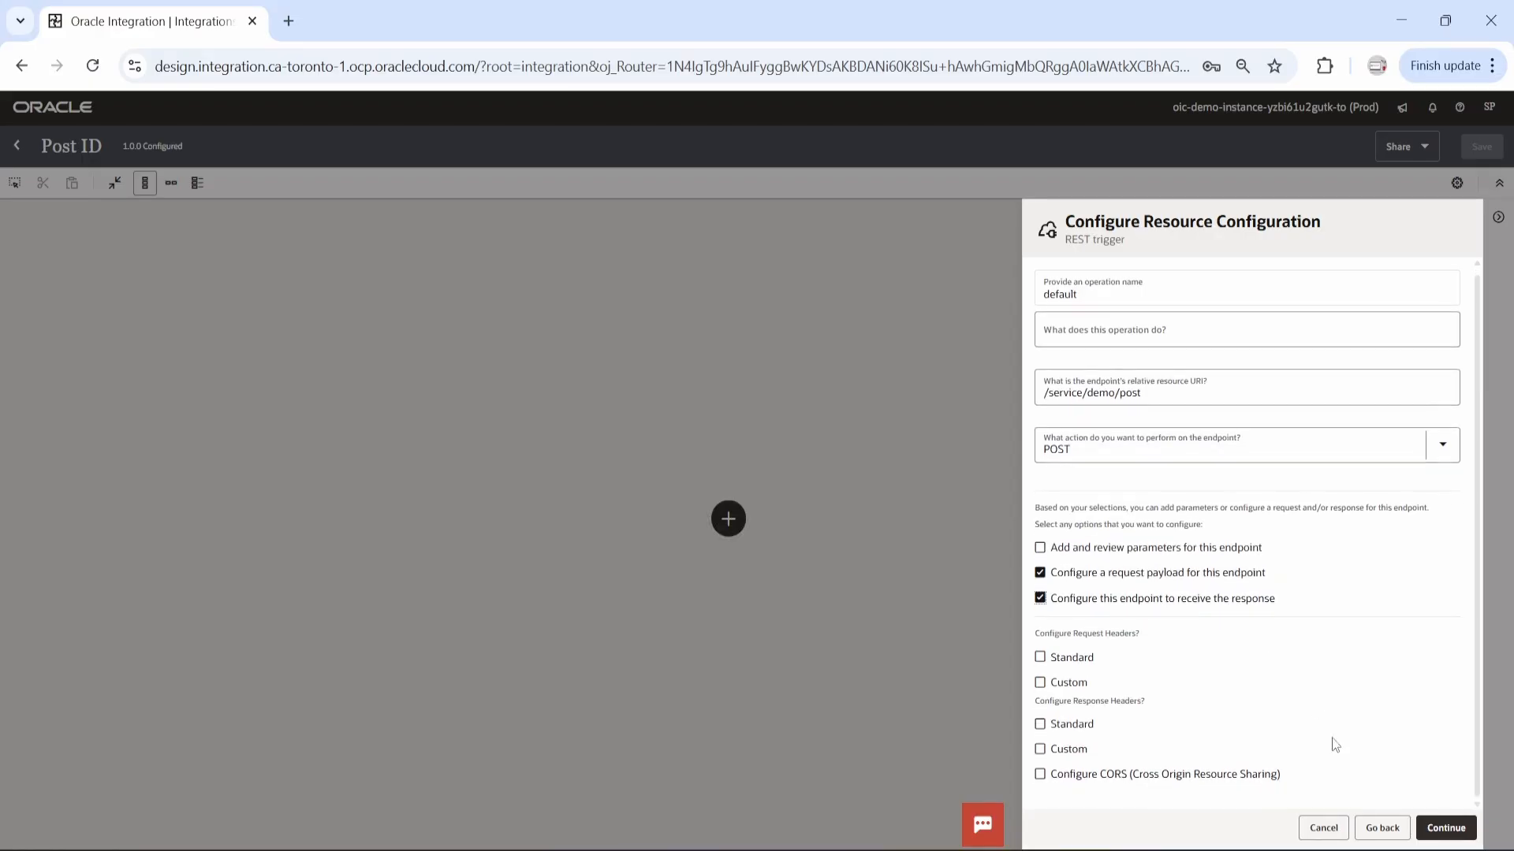
Step: Proceed to the request configuration and supply the copied request body as the inline JSON sample
{"action": "left_click", "coordinate": [1451, 825]}
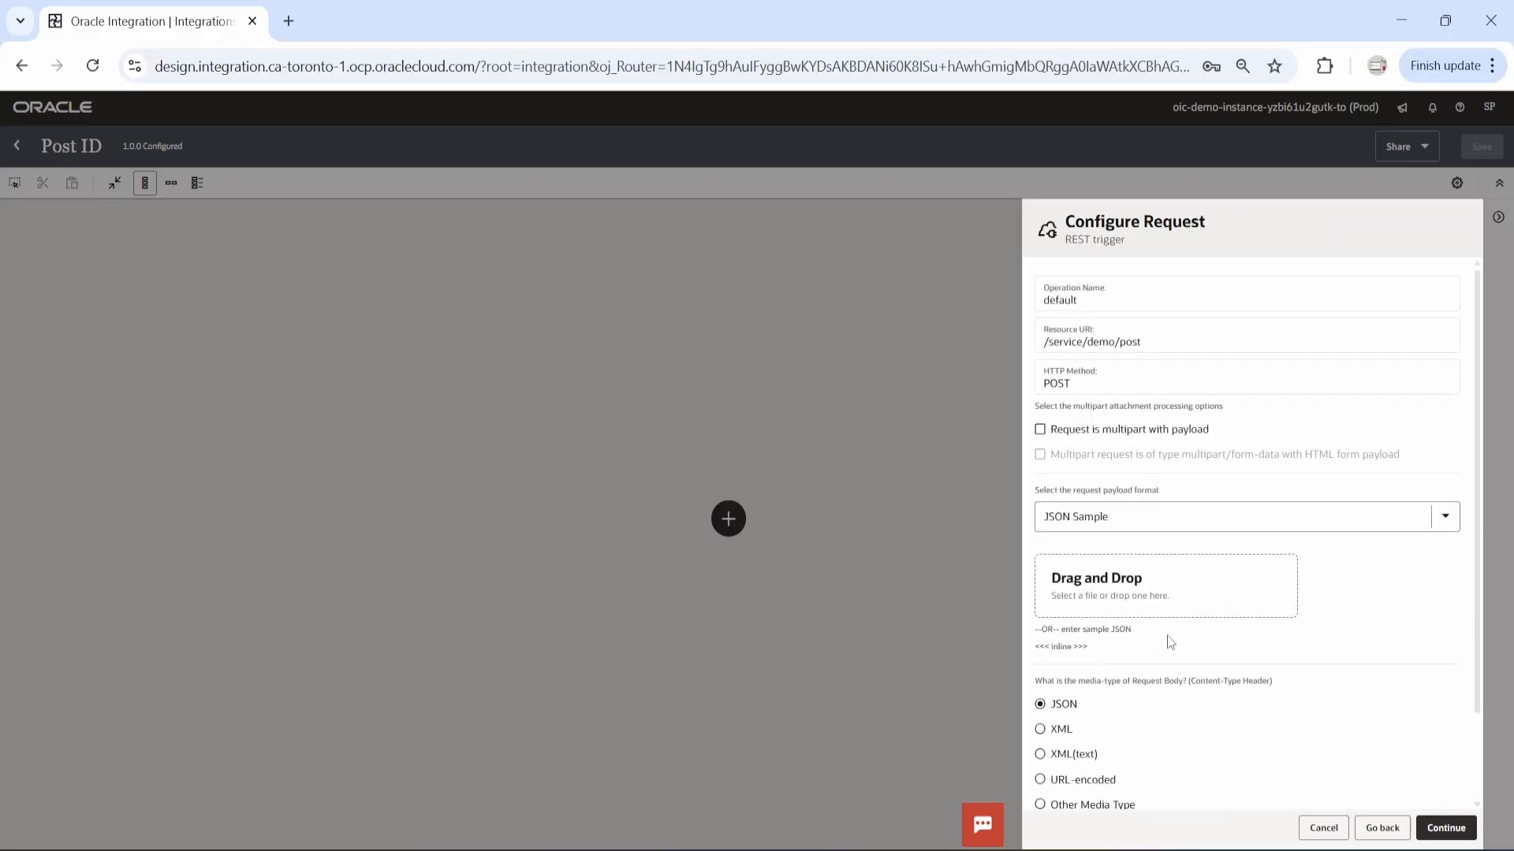
{"action": "scroll", "coordinate": [1170, 642], "scroll_direction": "down", "scroll_amount": 2}
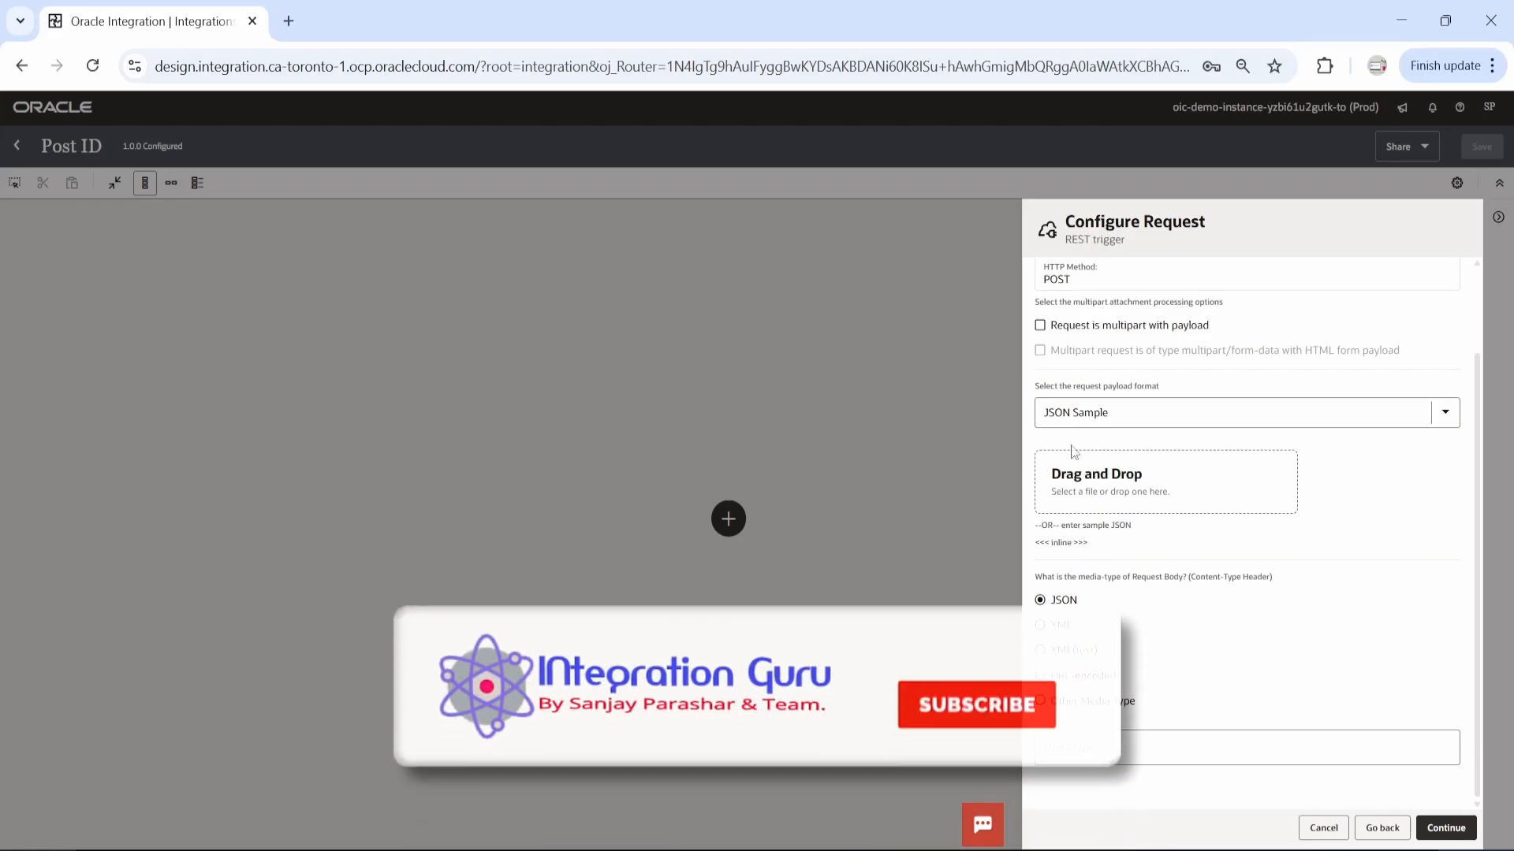
{"action": "left_click", "coordinate": [1070, 541]}
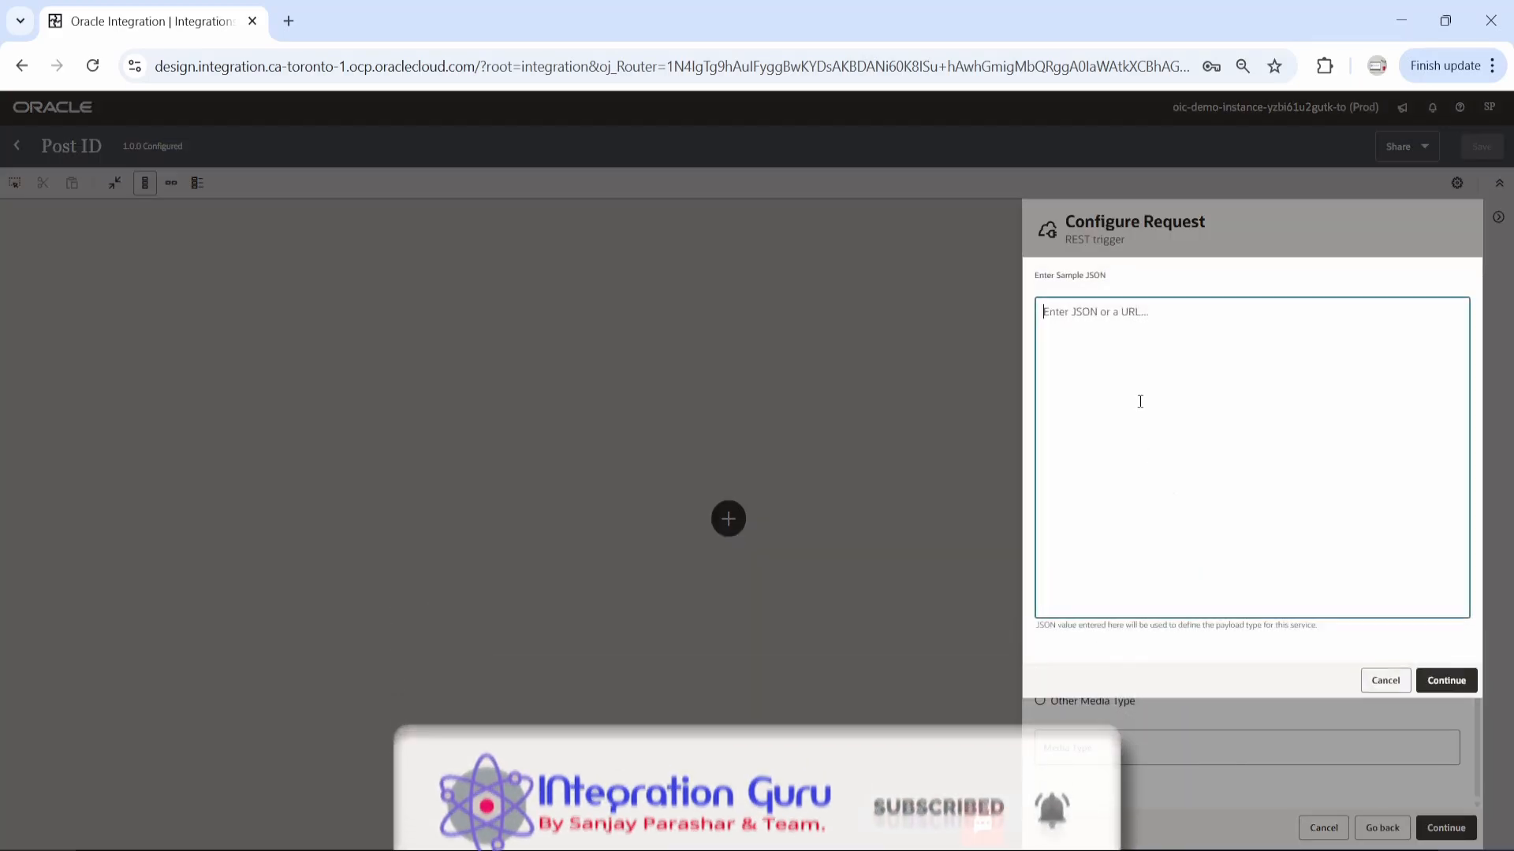
{"action": "key", "text": "ctrl+v"}
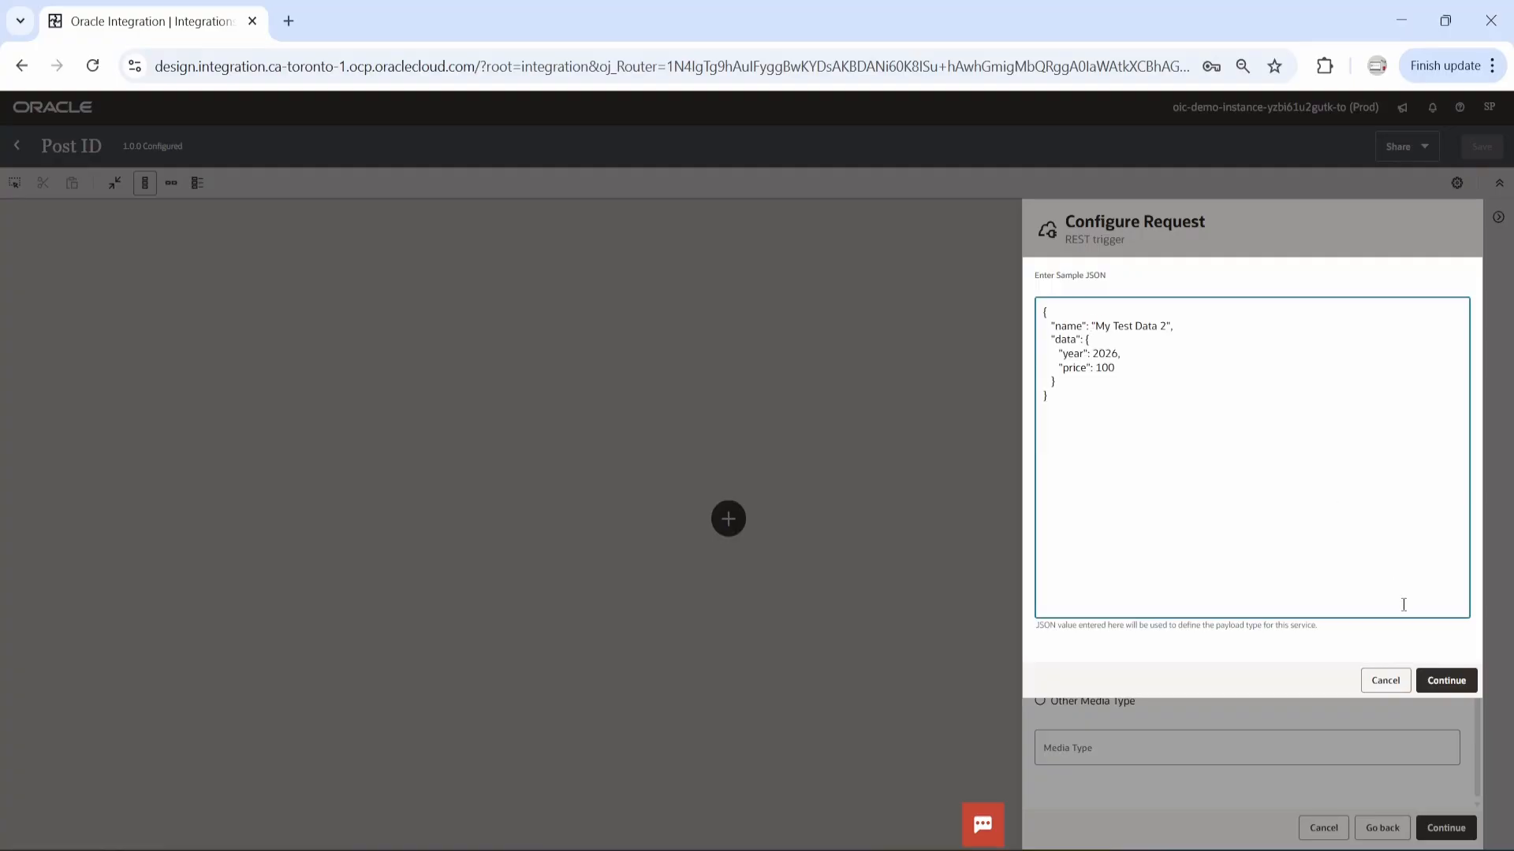
{"action": "left_click", "coordinate": [1446, 680]}
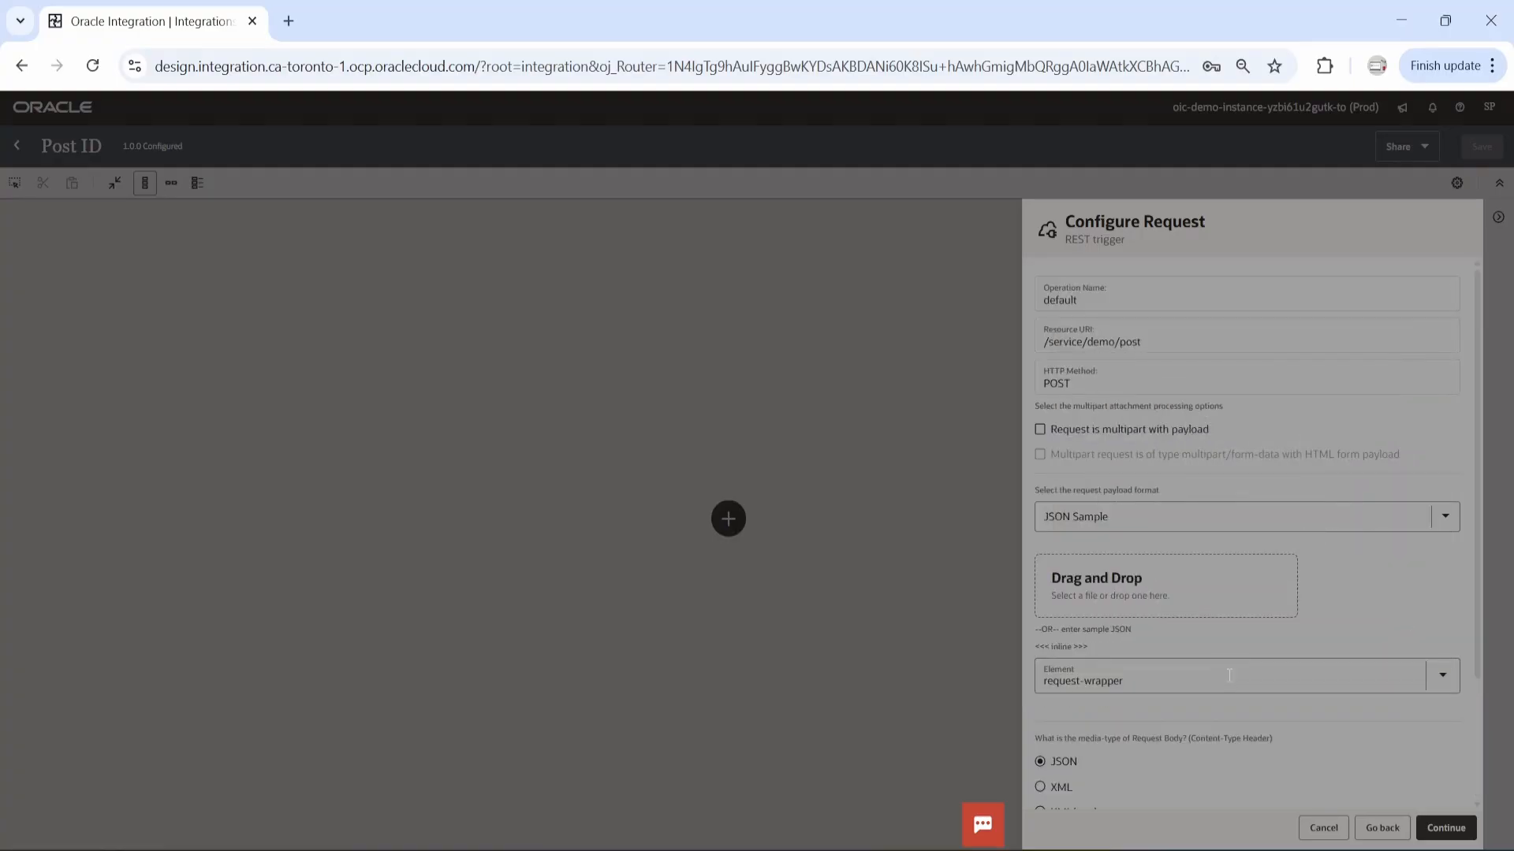
Step: Set the request's media type to application/json and proceed to the response configuration
{"action": "scroll", "coordinate": [1261, 706], "scroll_direction": "down", "scroll_amount": 2}
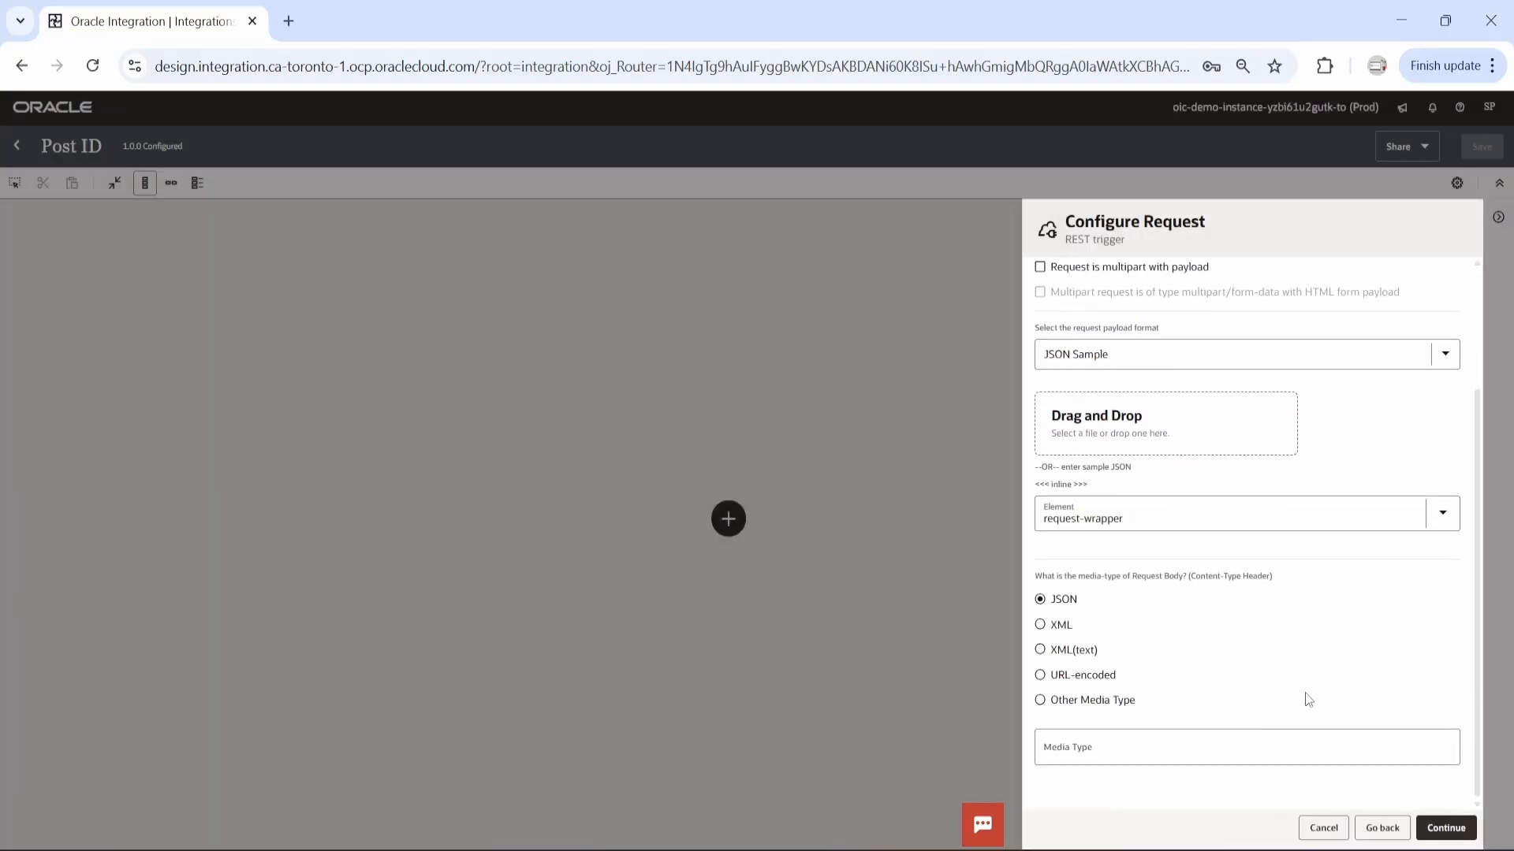
{"action": "left_click", "coordinate": [1144, 746]}
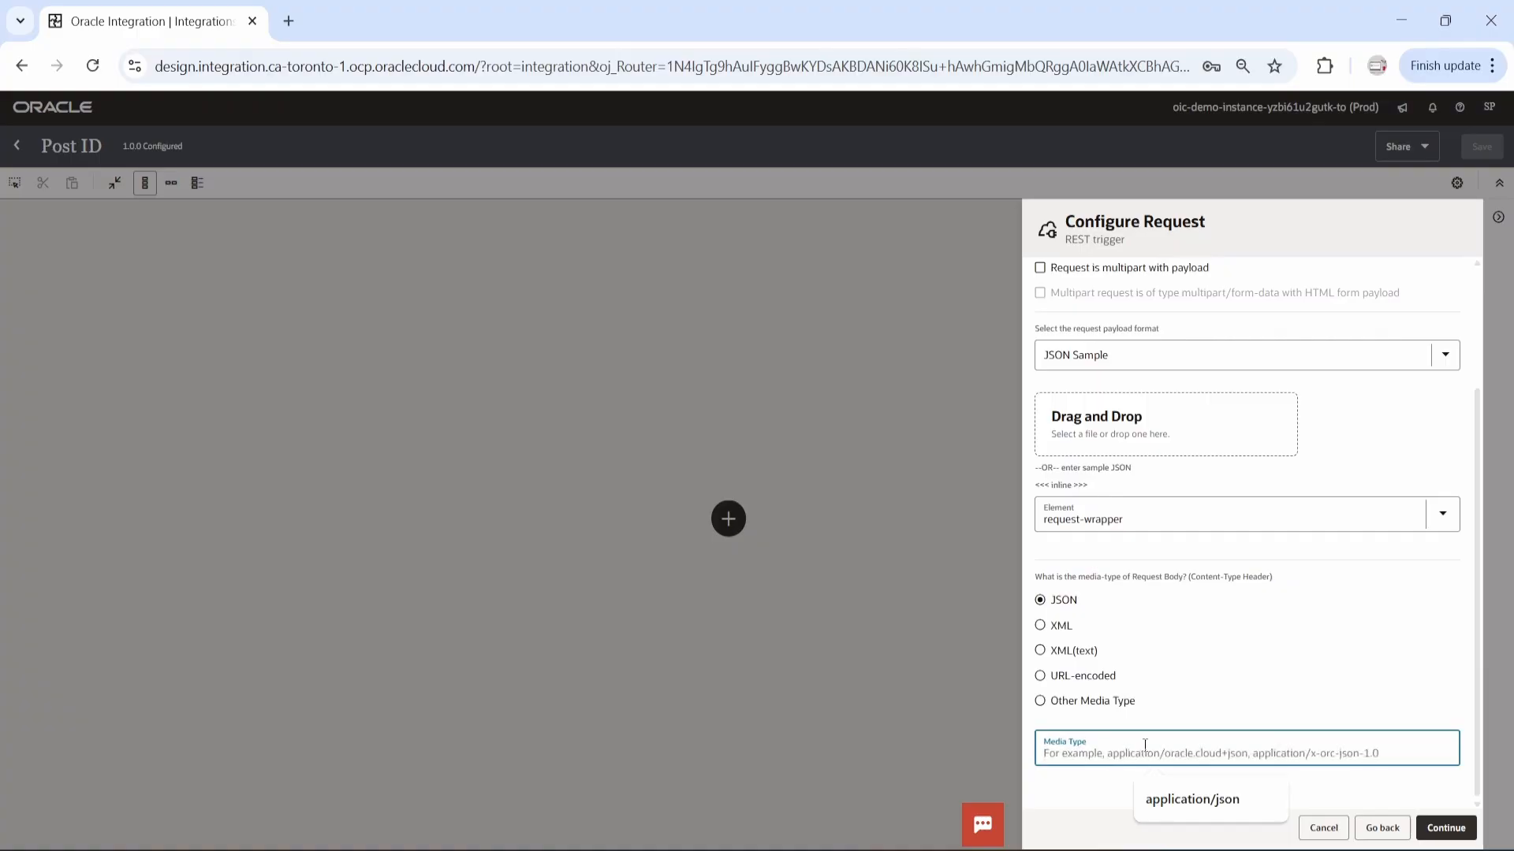
{"action": "left_click", "coordinate": [1186, 799]}
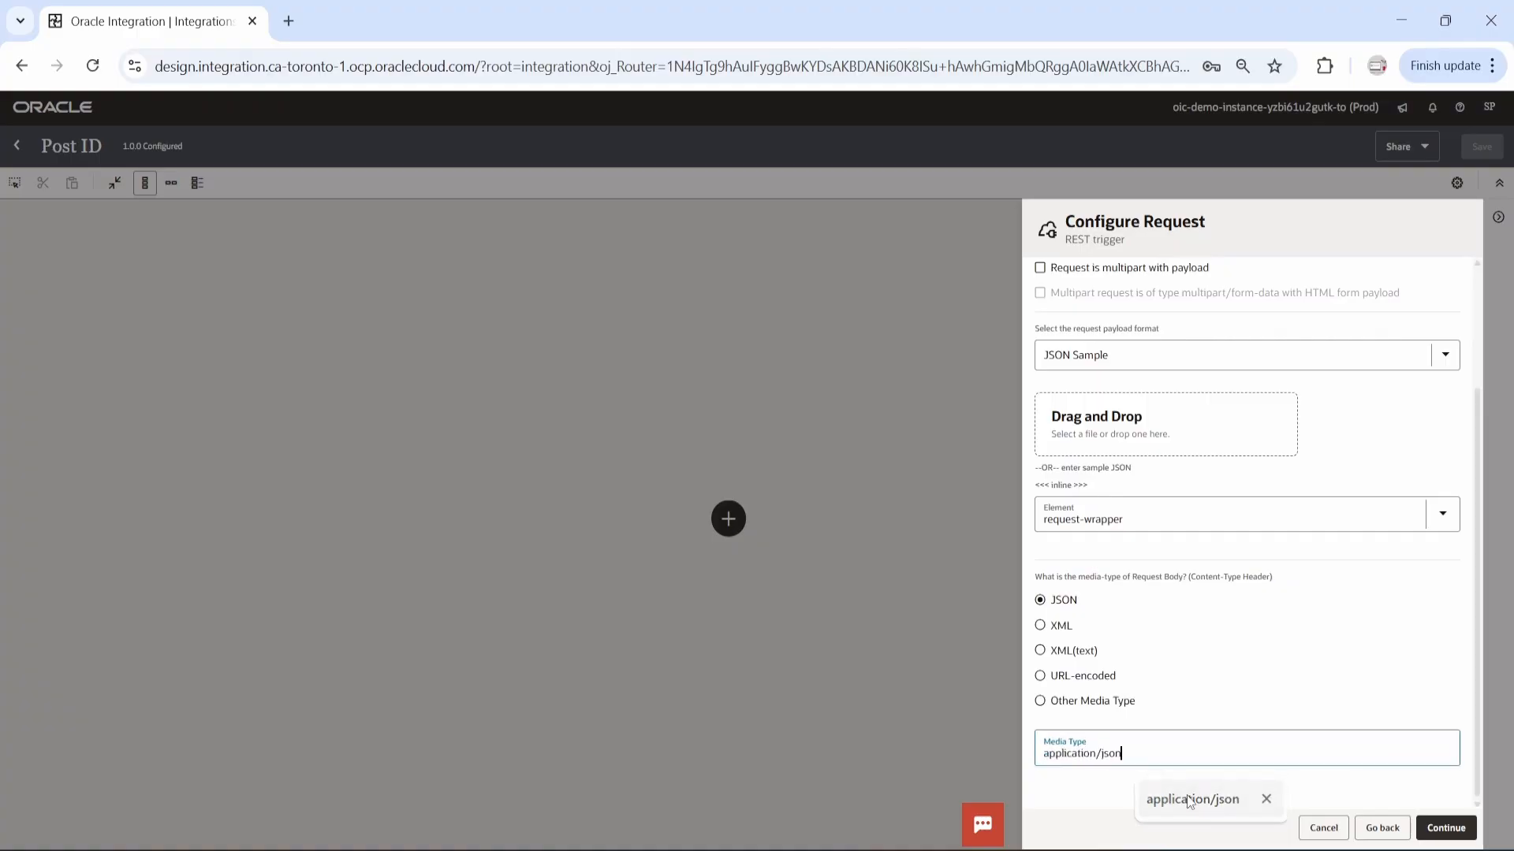
{"action": "left_click", "coordinate": [1446, 828]}
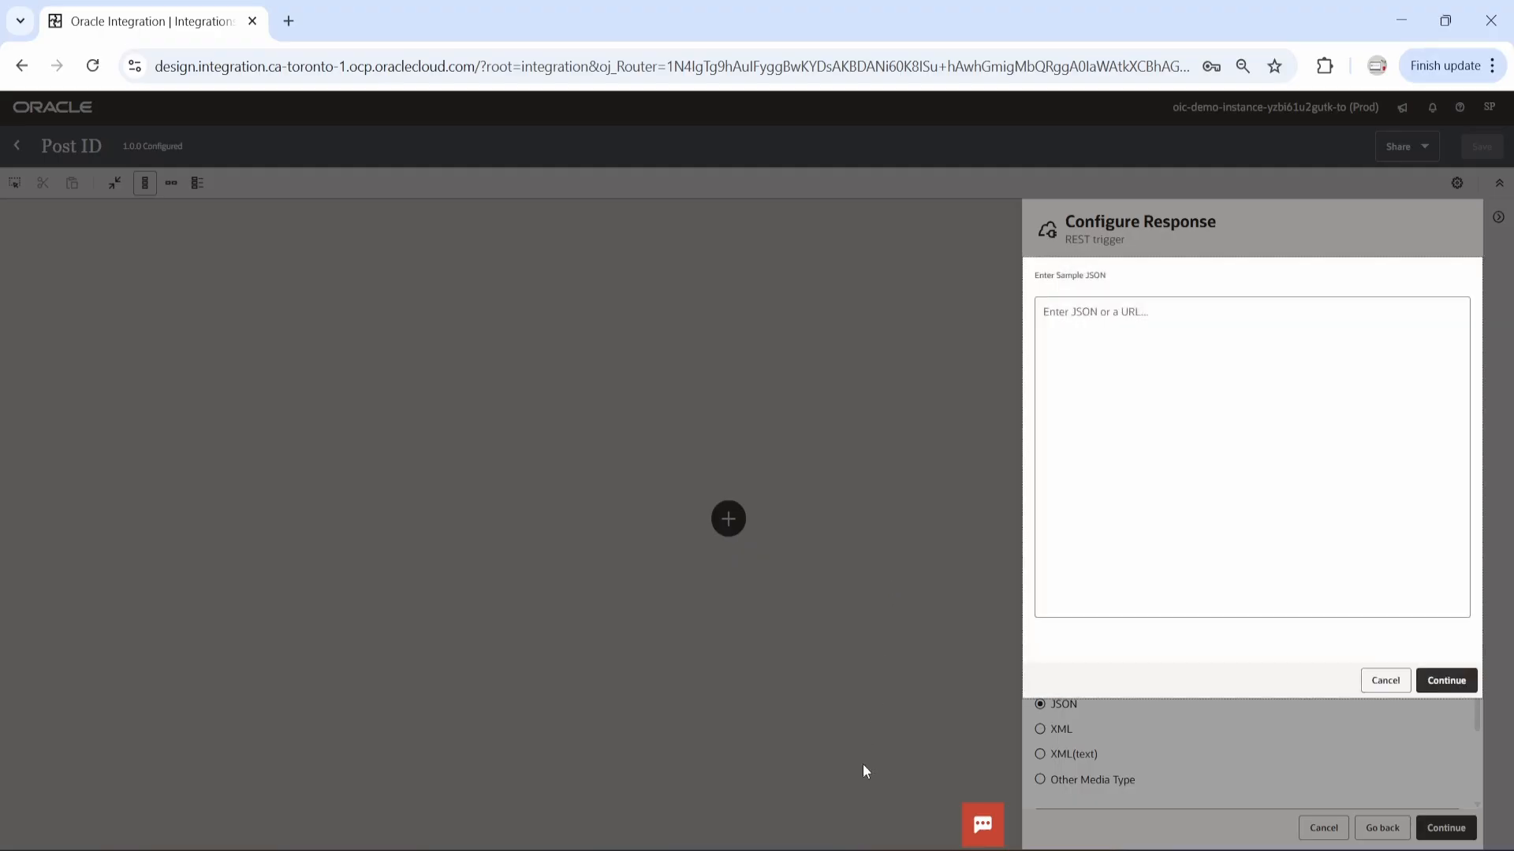
Step: Switch to Postman, copy the full JSON response body of the POST objects request, and return to Oracle Integration
{"action": "left_click", "coordinate": [847, 850]}
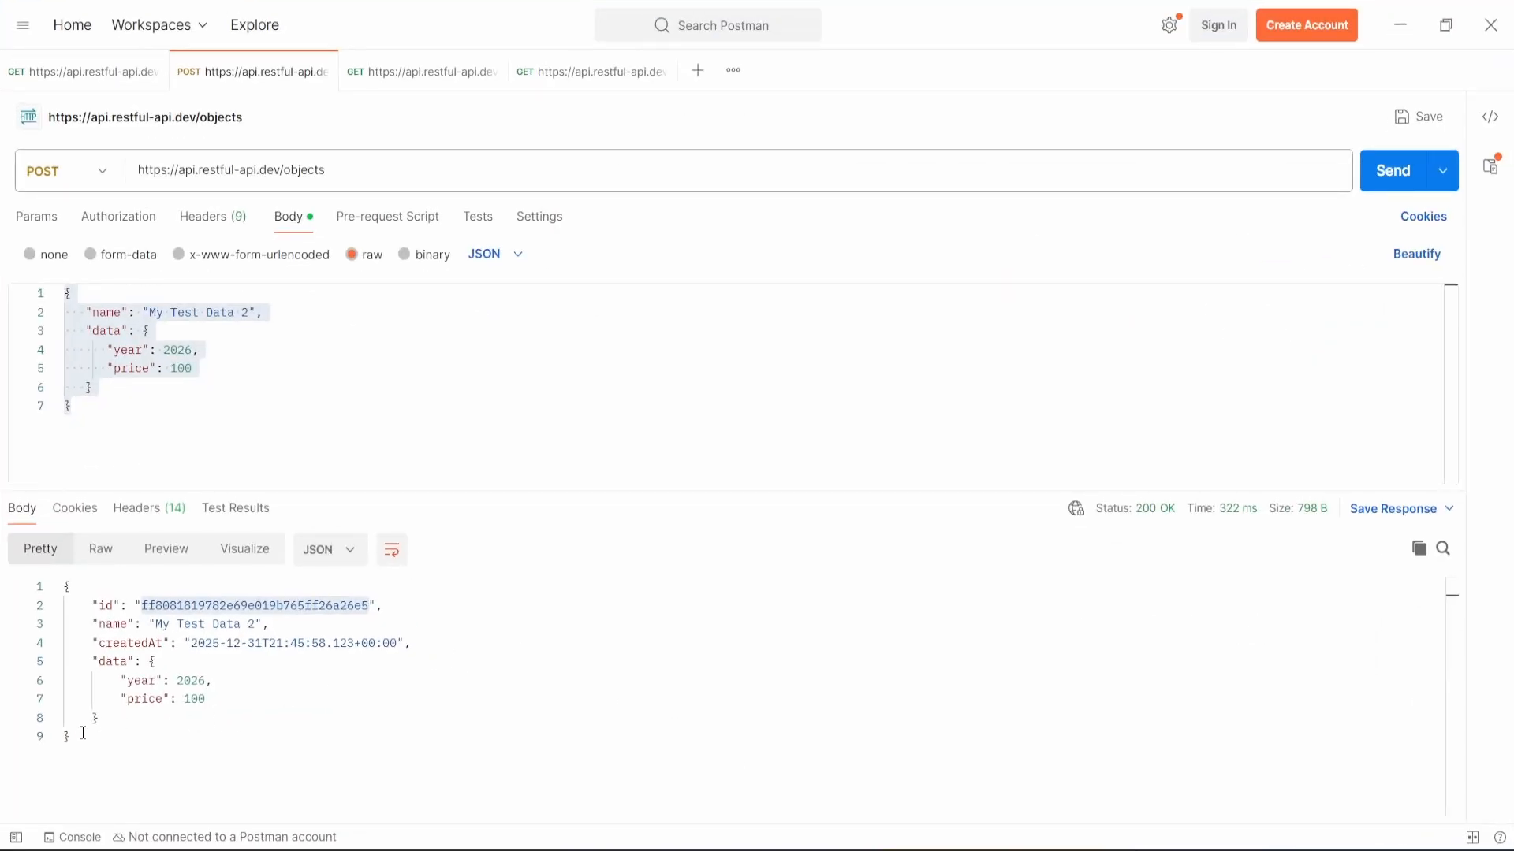
{"action": "left_click_drag", "start_coordinate": [82, 734], "coordinate": [63, 586]}
{"action": "key", "text": "ctrl+c"}
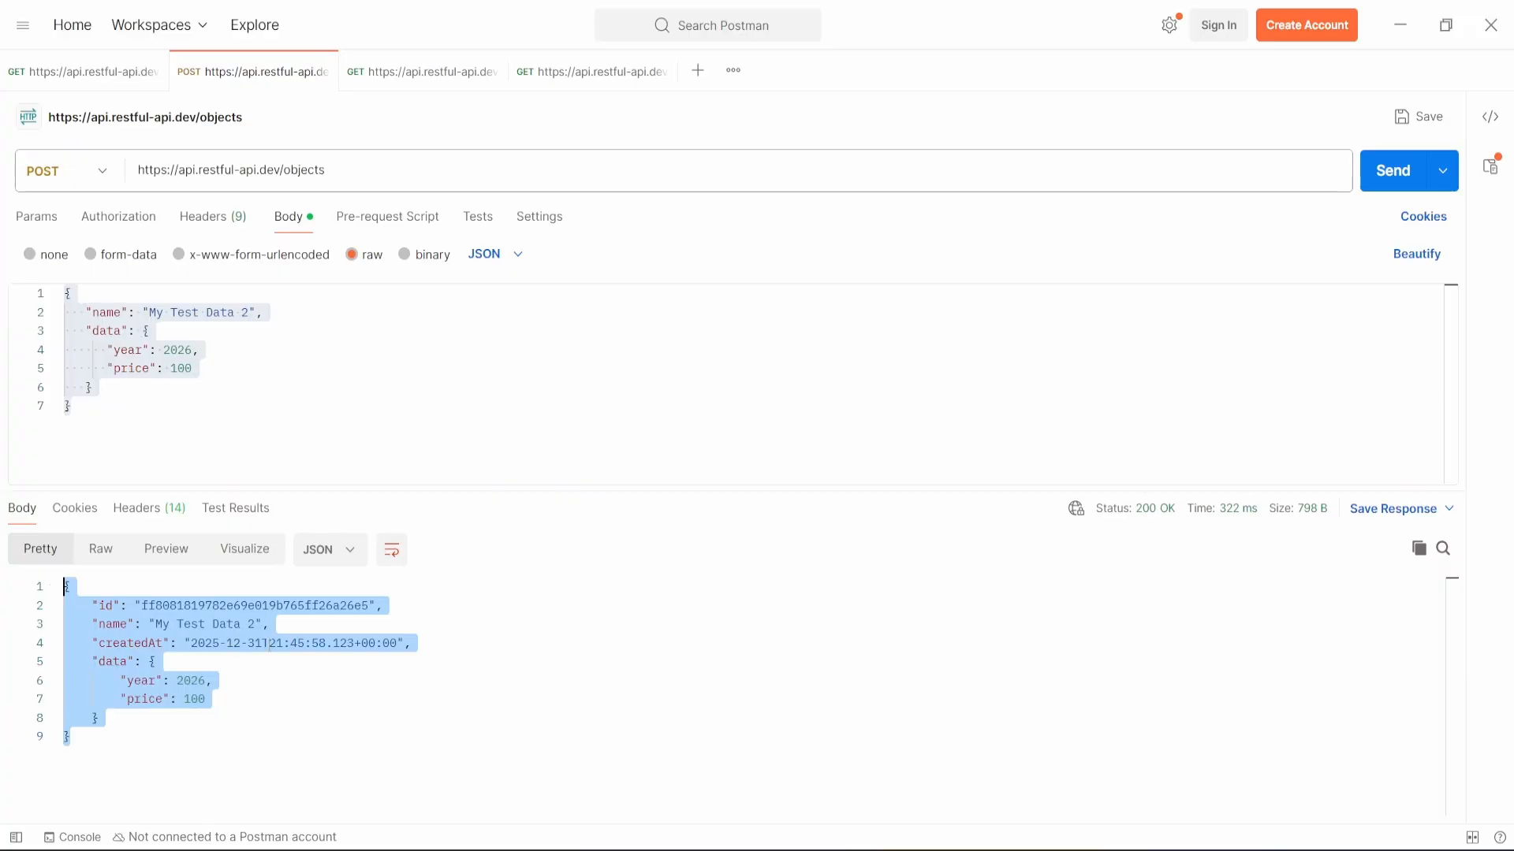
{"action": "left_click", "coordinate": [1411, 24]}
Step: Supply the copied response body as the inline JSON sample for the response and complete the REST trigger configuration
{"action": "left_click", "coordinate": [1092, 394]}
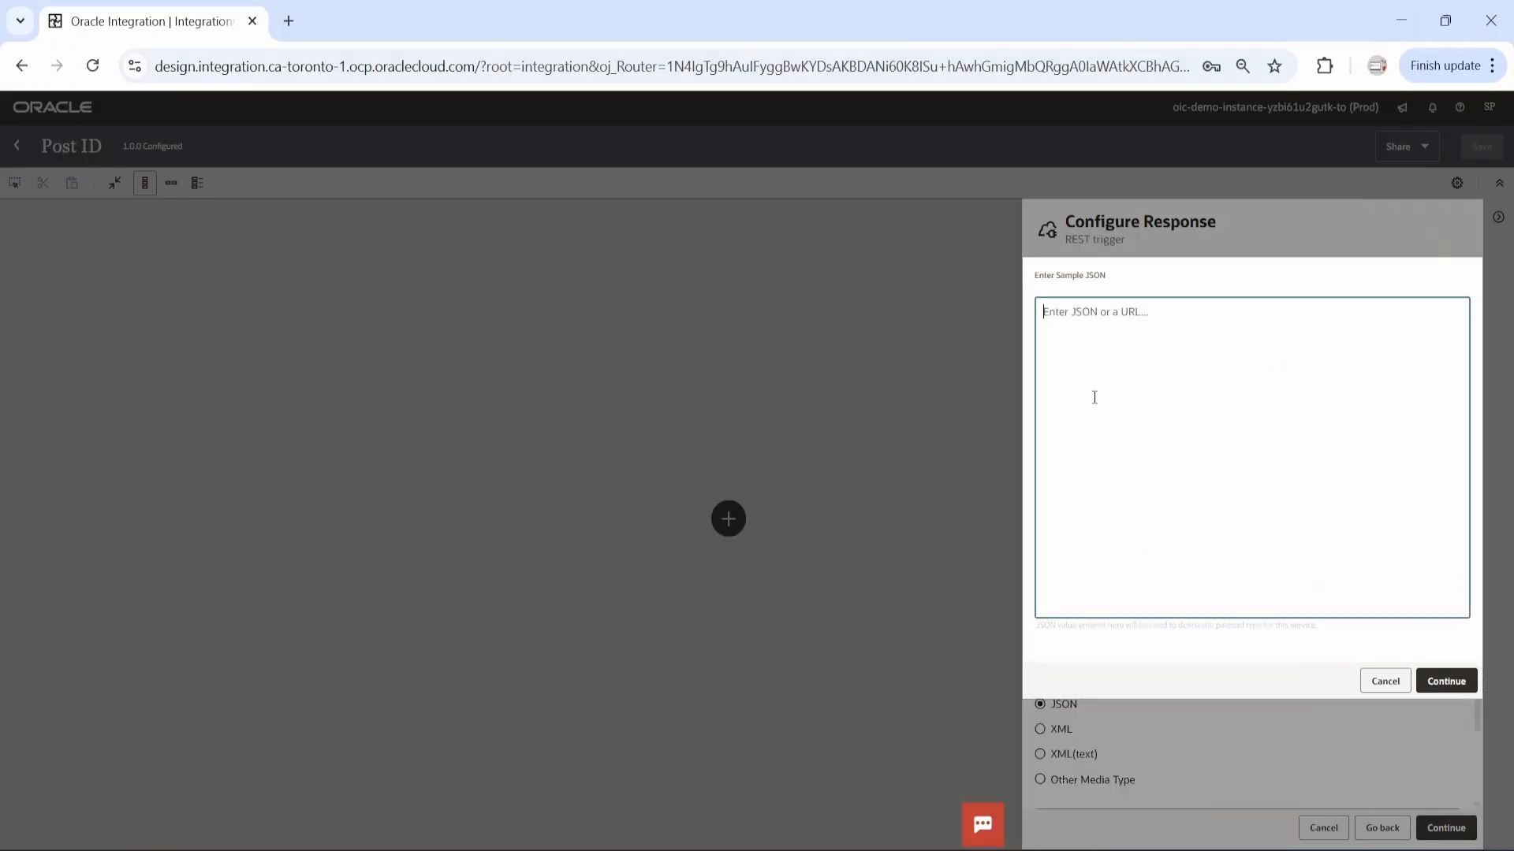
{"action": "key", "text": "ctrl+v"}
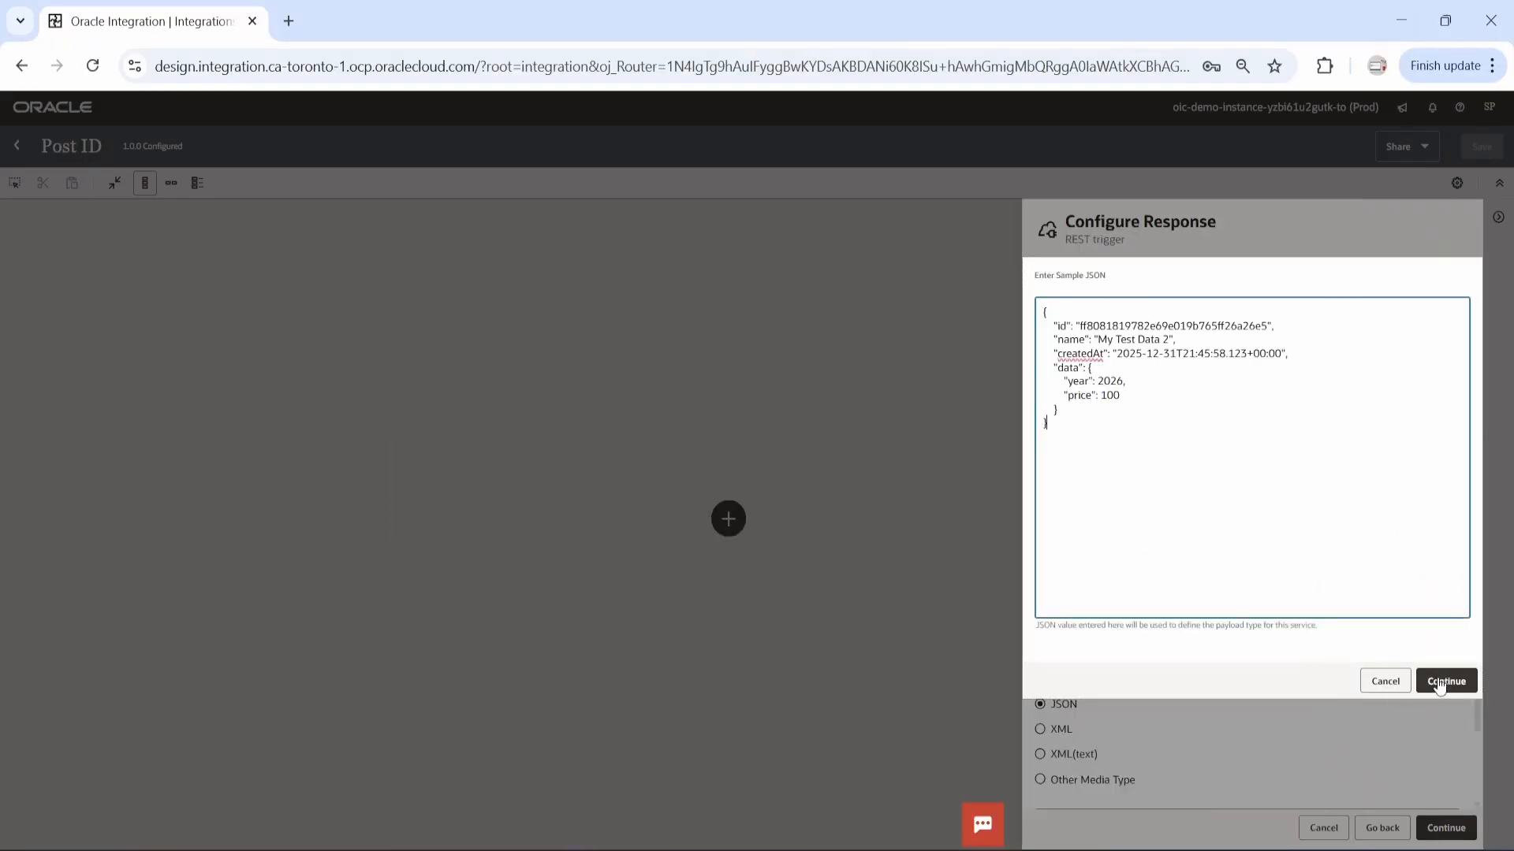
{"action": "left_click", "coordinate": [1445, 681]}
{"action": "scroll", "coordinate": [1235, 724], "scroll_direction": "down", "scroll_amount": 2}
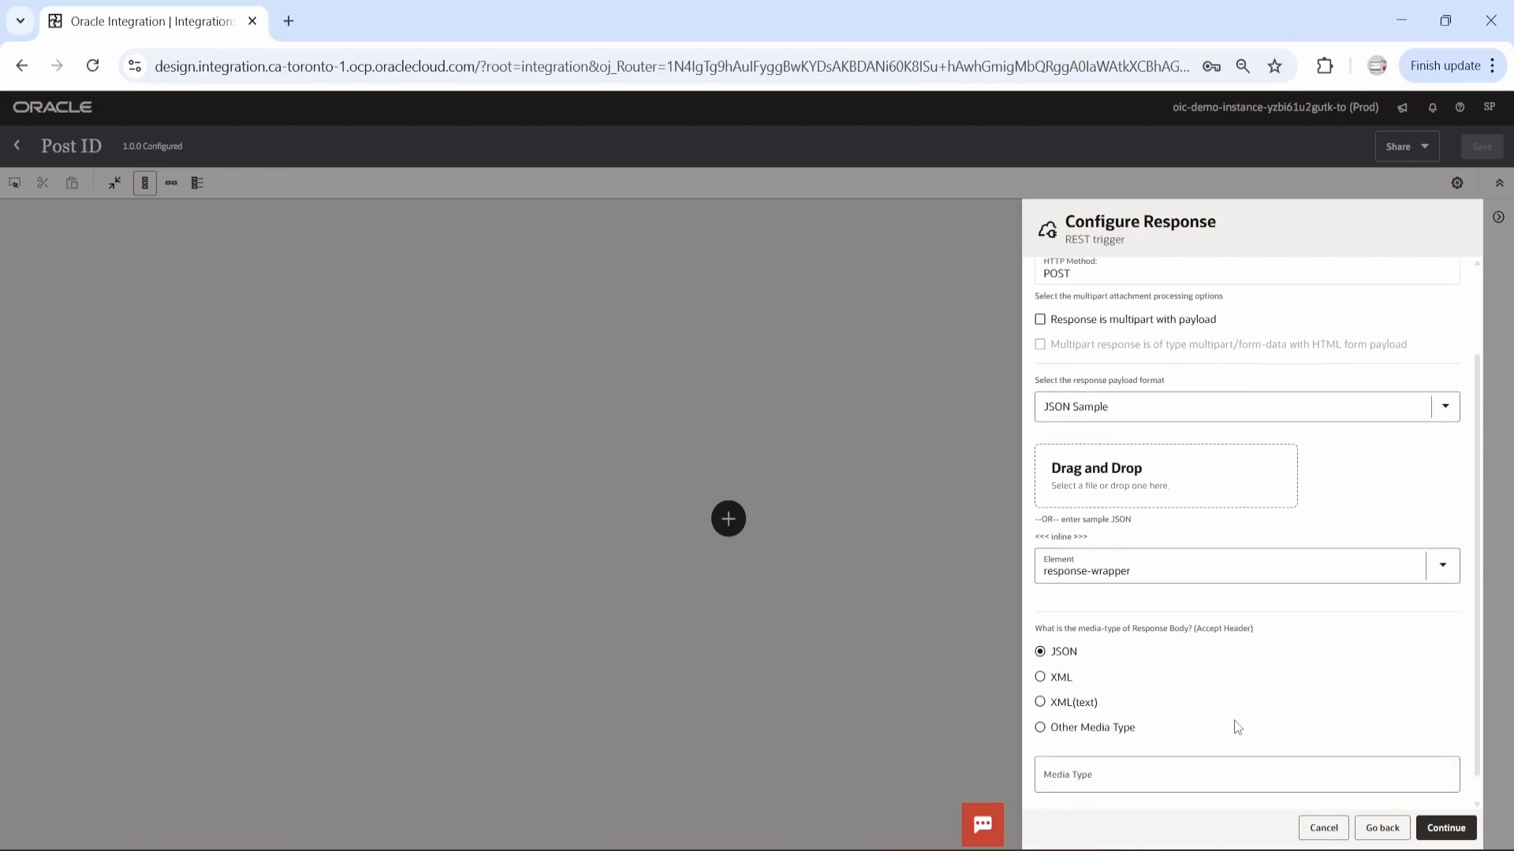
{"action": "left_click", "coordinate": [1446, 827]}
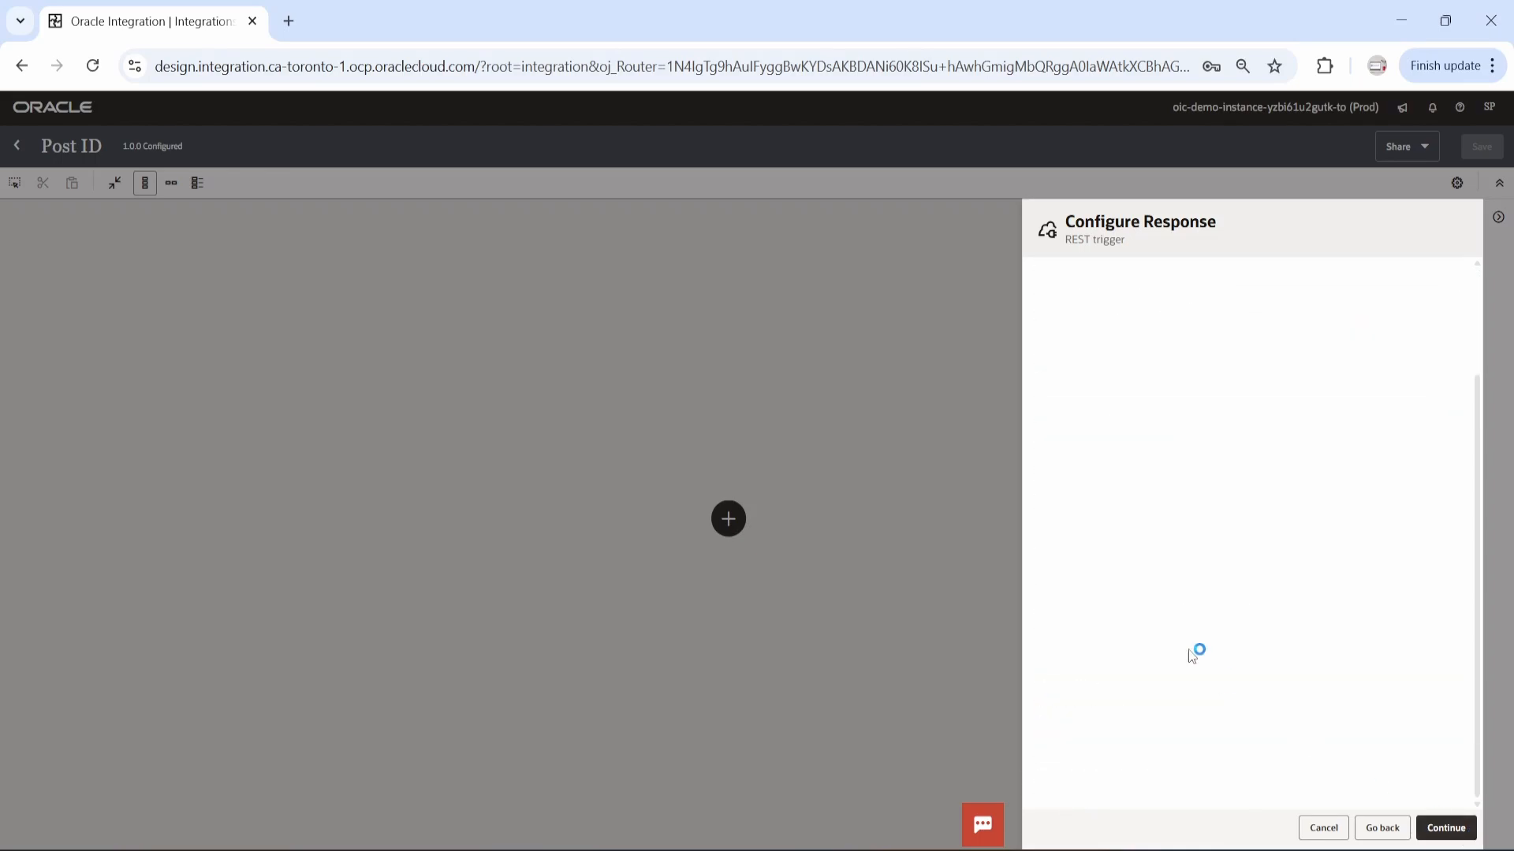
{"action": "left_click", "coordinate": [1449, 827]}
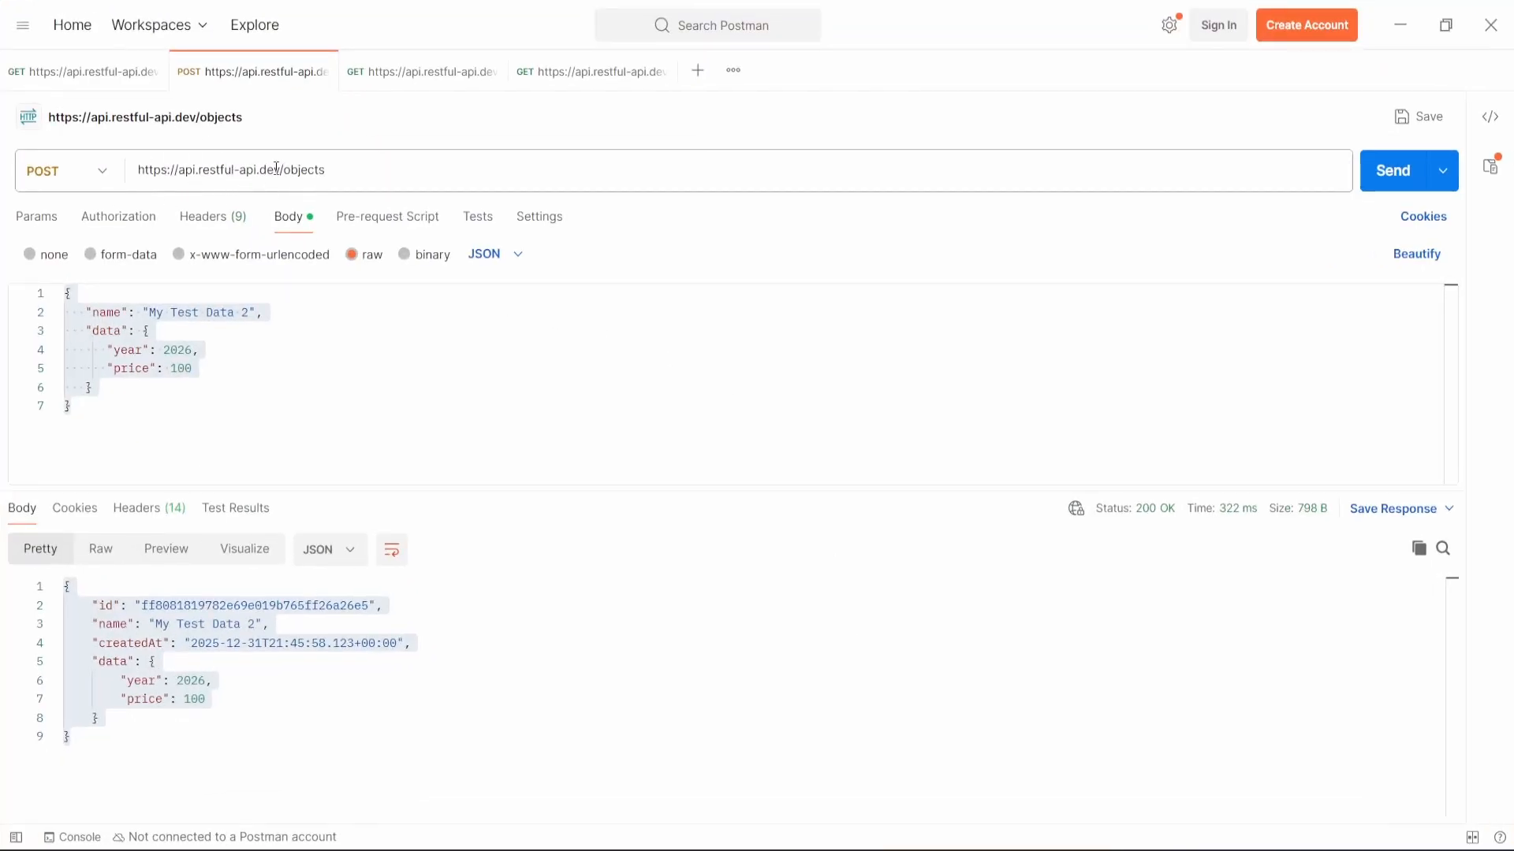
Step: Examine the base URL and resource path of the POST objects request in Postman, and return to Oracle Integration
{"action": "left_click_drag", "start_coordinate": [279, 170], "coordinate": [325, 170]}
{"action": "left_click", "coordinate": [256, 177]}
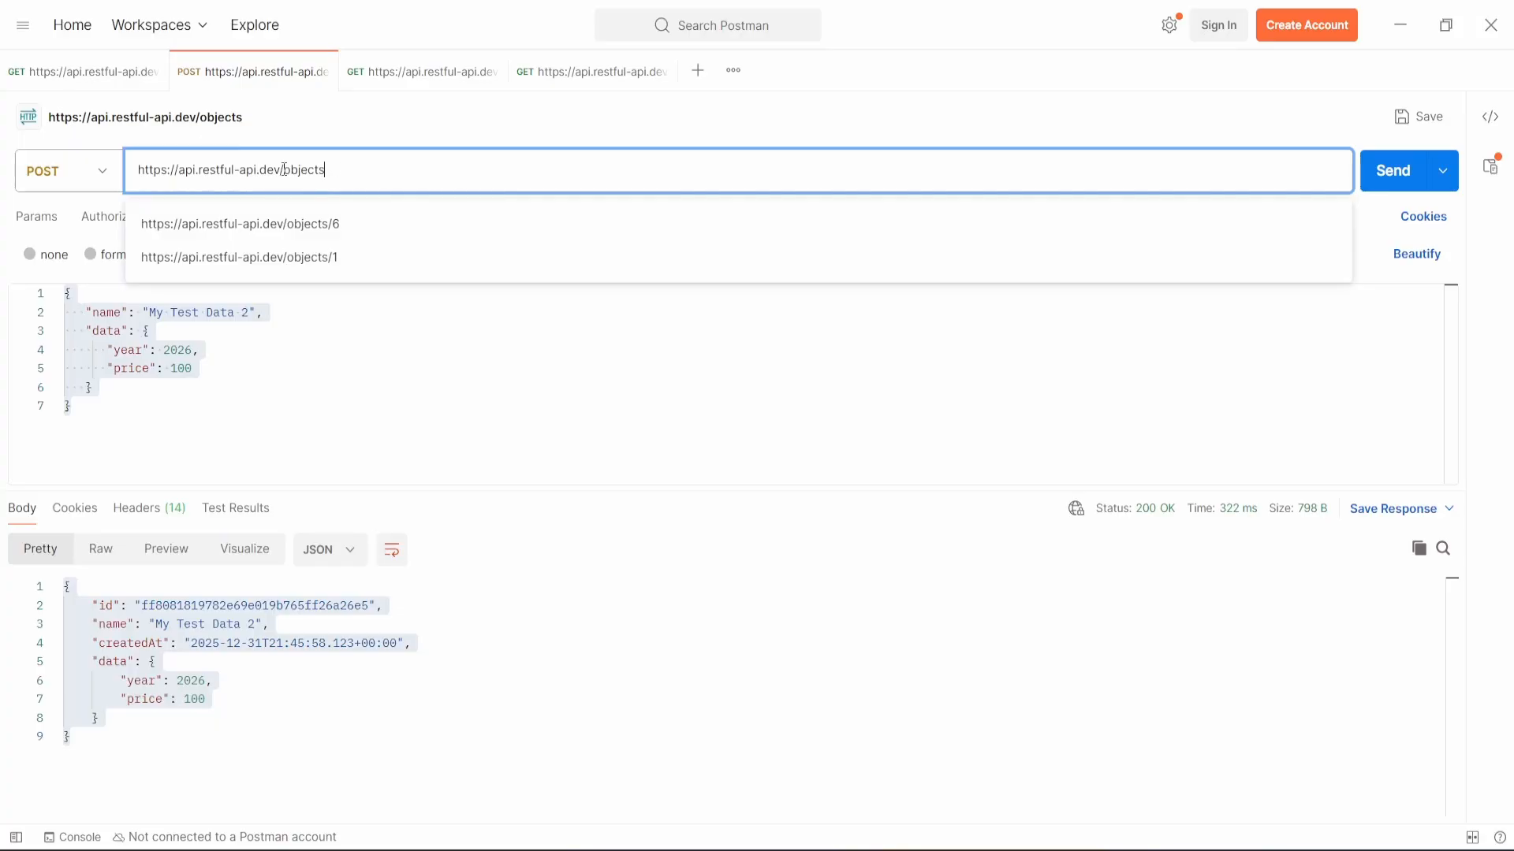
{"action": "left_click_drag", "start_coordinate": [280, 170], "coordinate": [175, 170]}
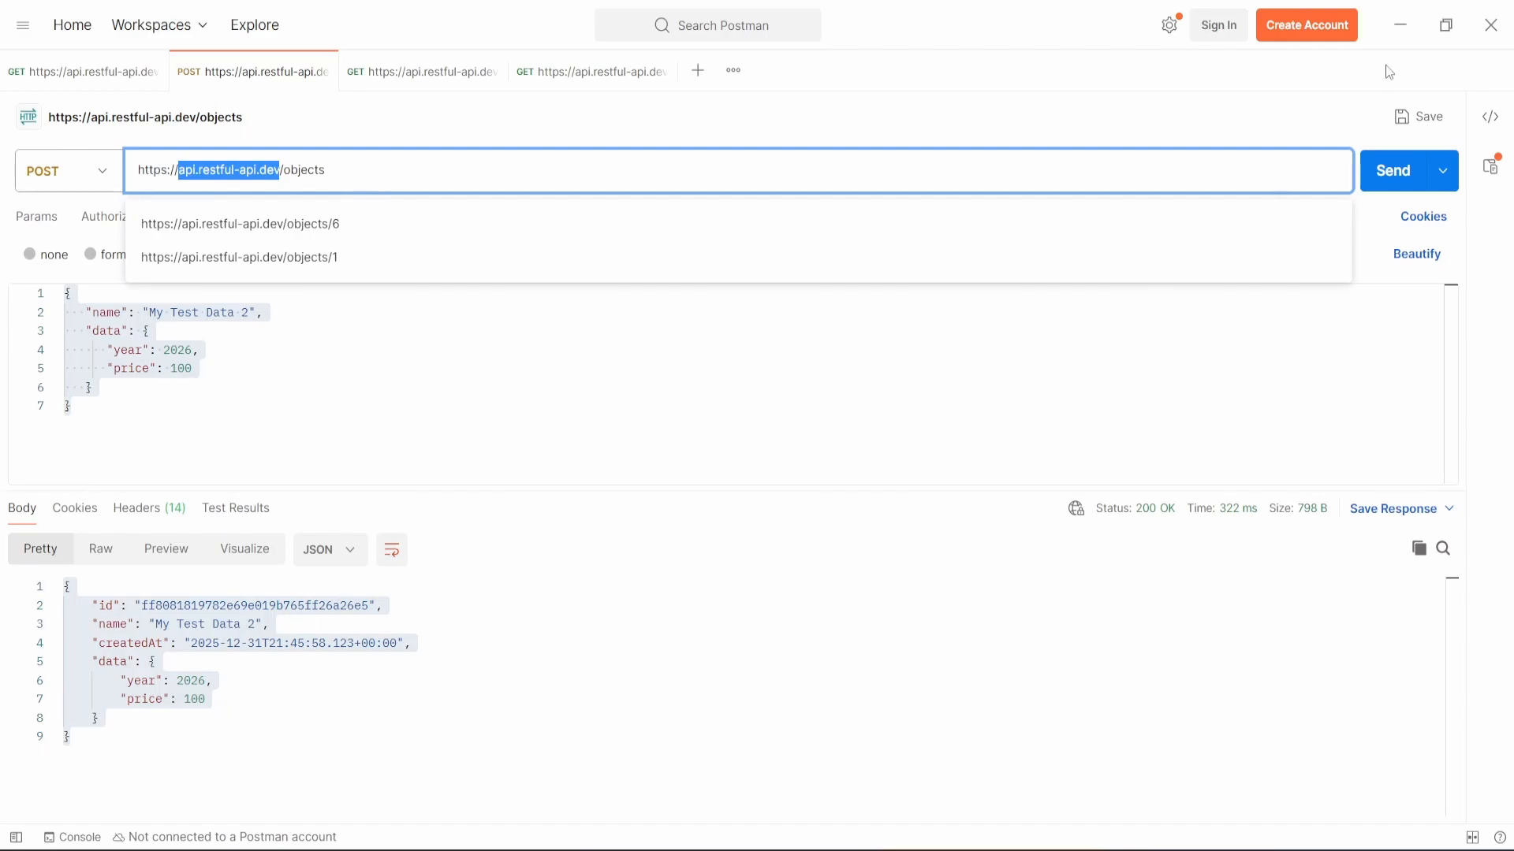
{"action": "left_click", "coordinate": [1399, 26]}
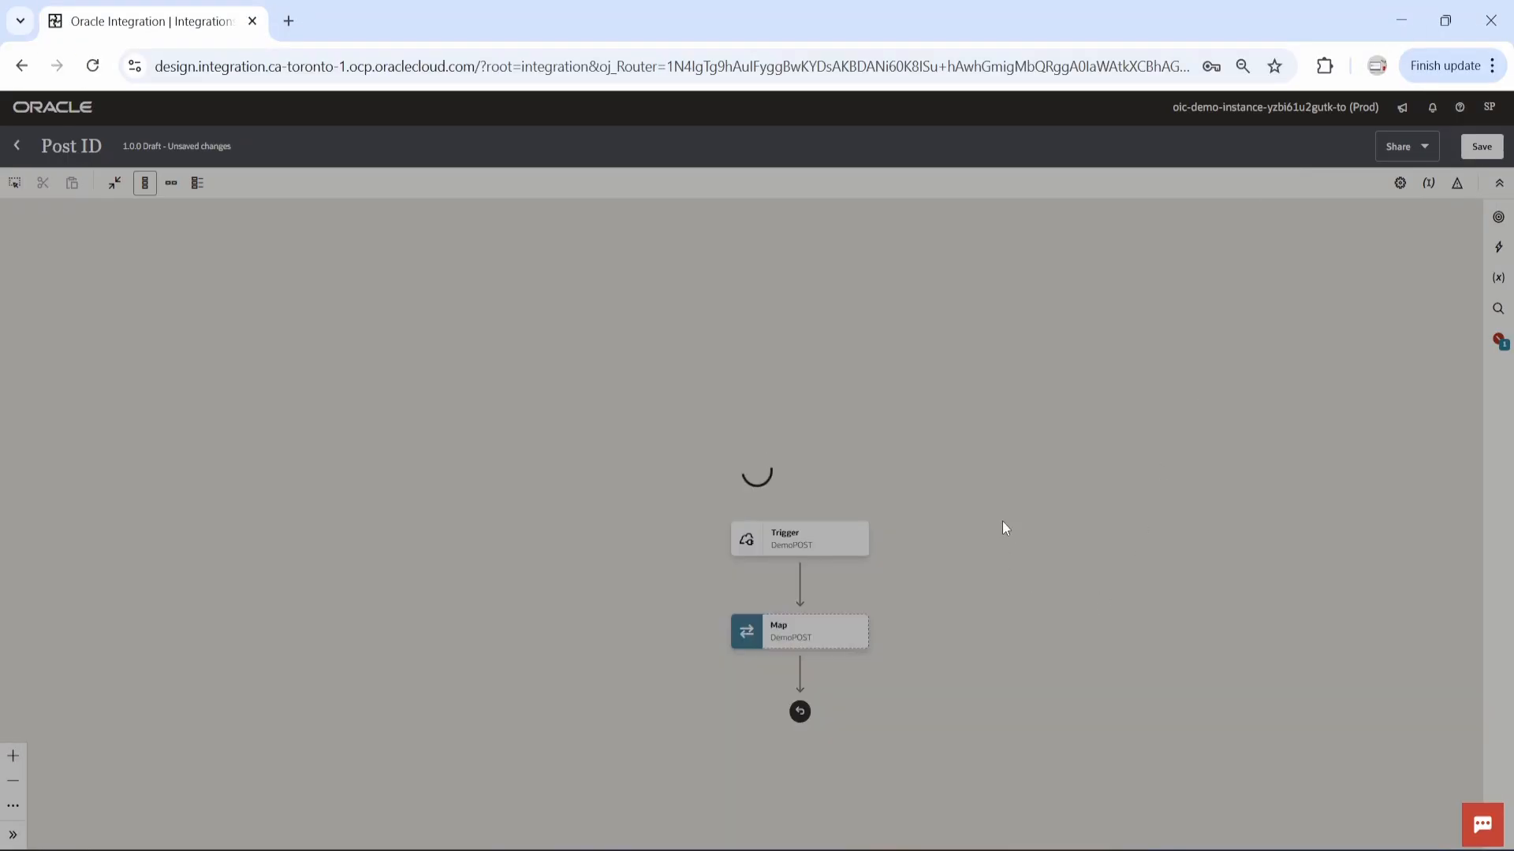
Step: Begin creating a new connection from the integration's connections list, searching for and choosing the REST adapter
{"action": "left_click", "coordinate": [92, 66]}
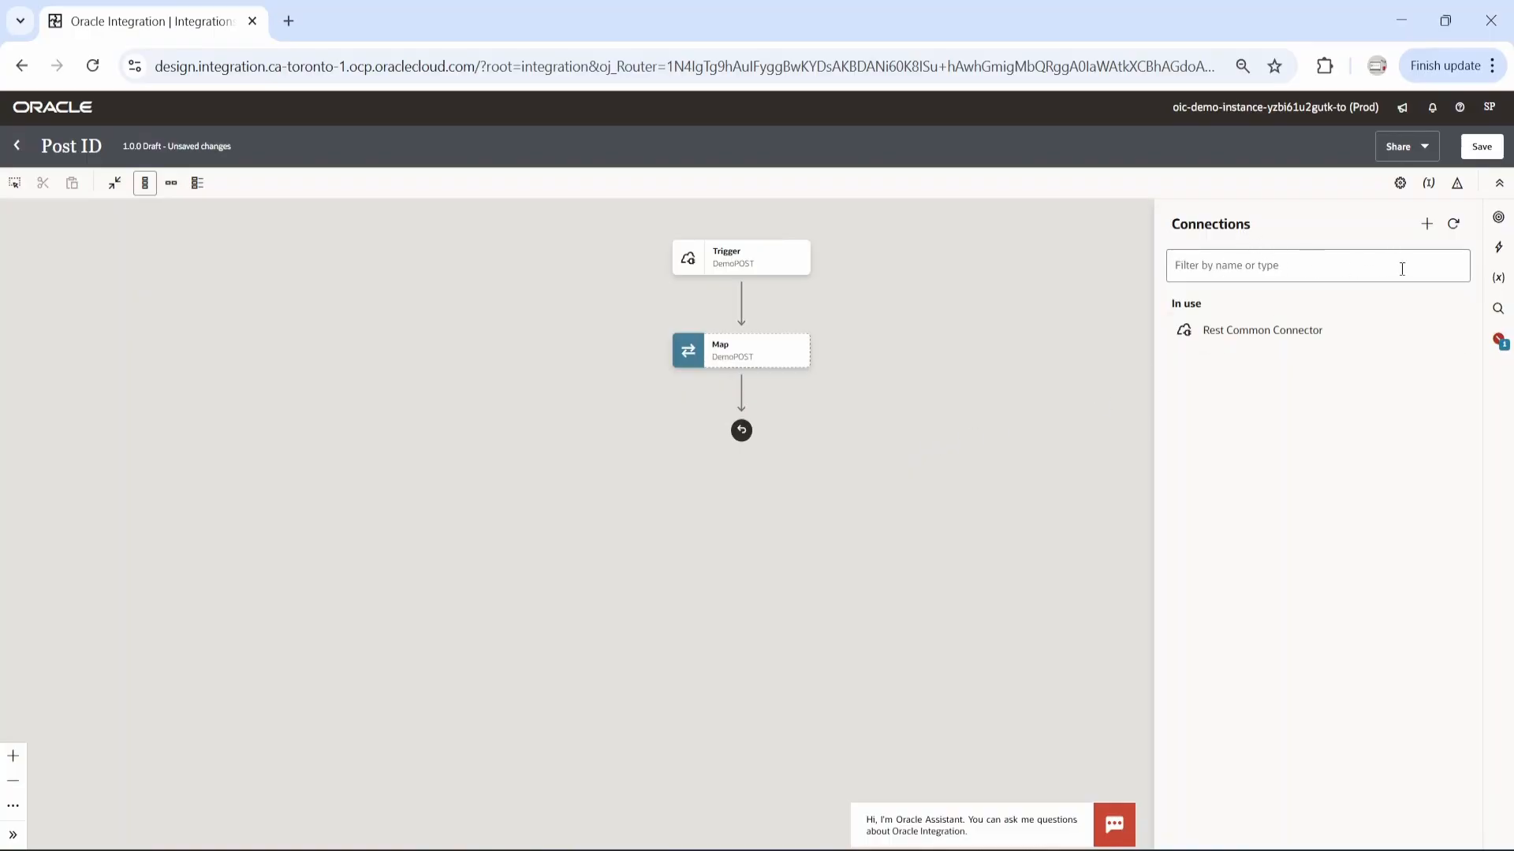
{"action": "left_click", "coordinate": [1428, 225]}
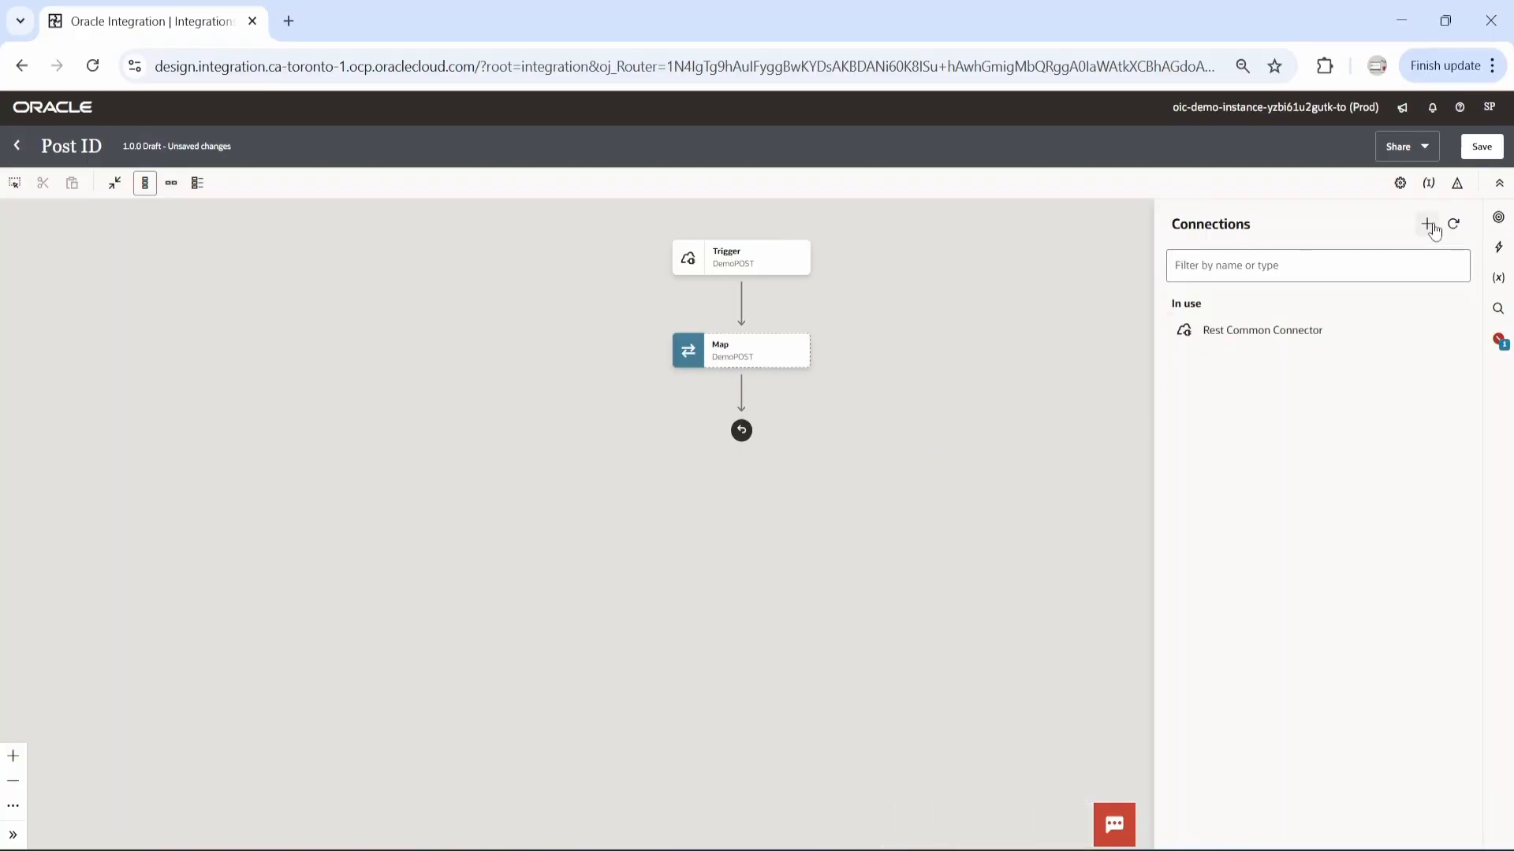
{"action": "left_click", "coordinate": [1256, 326]}
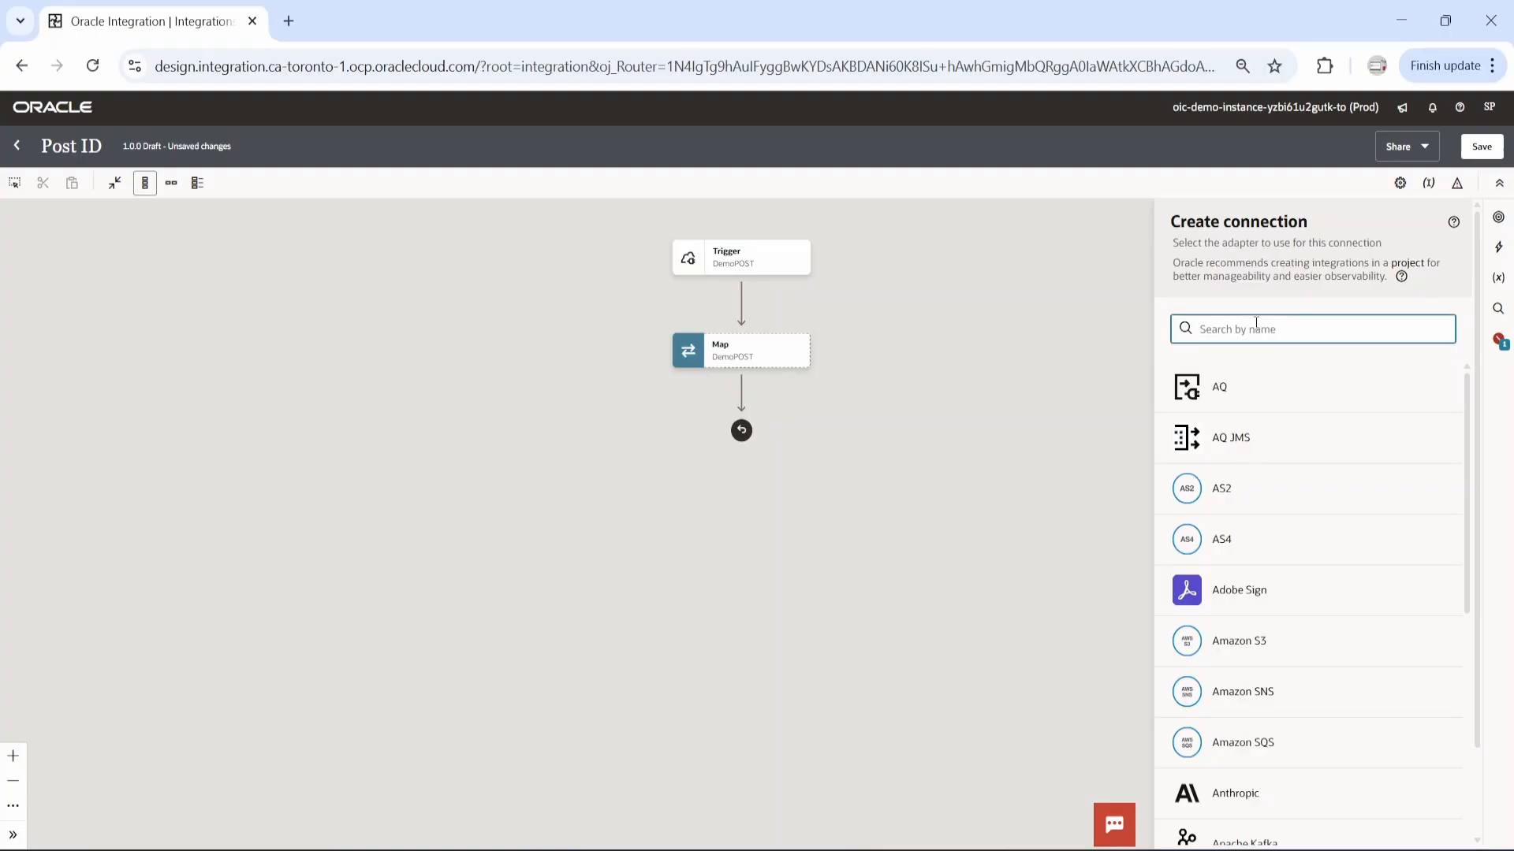
{"action": "type", "text": "REST"}
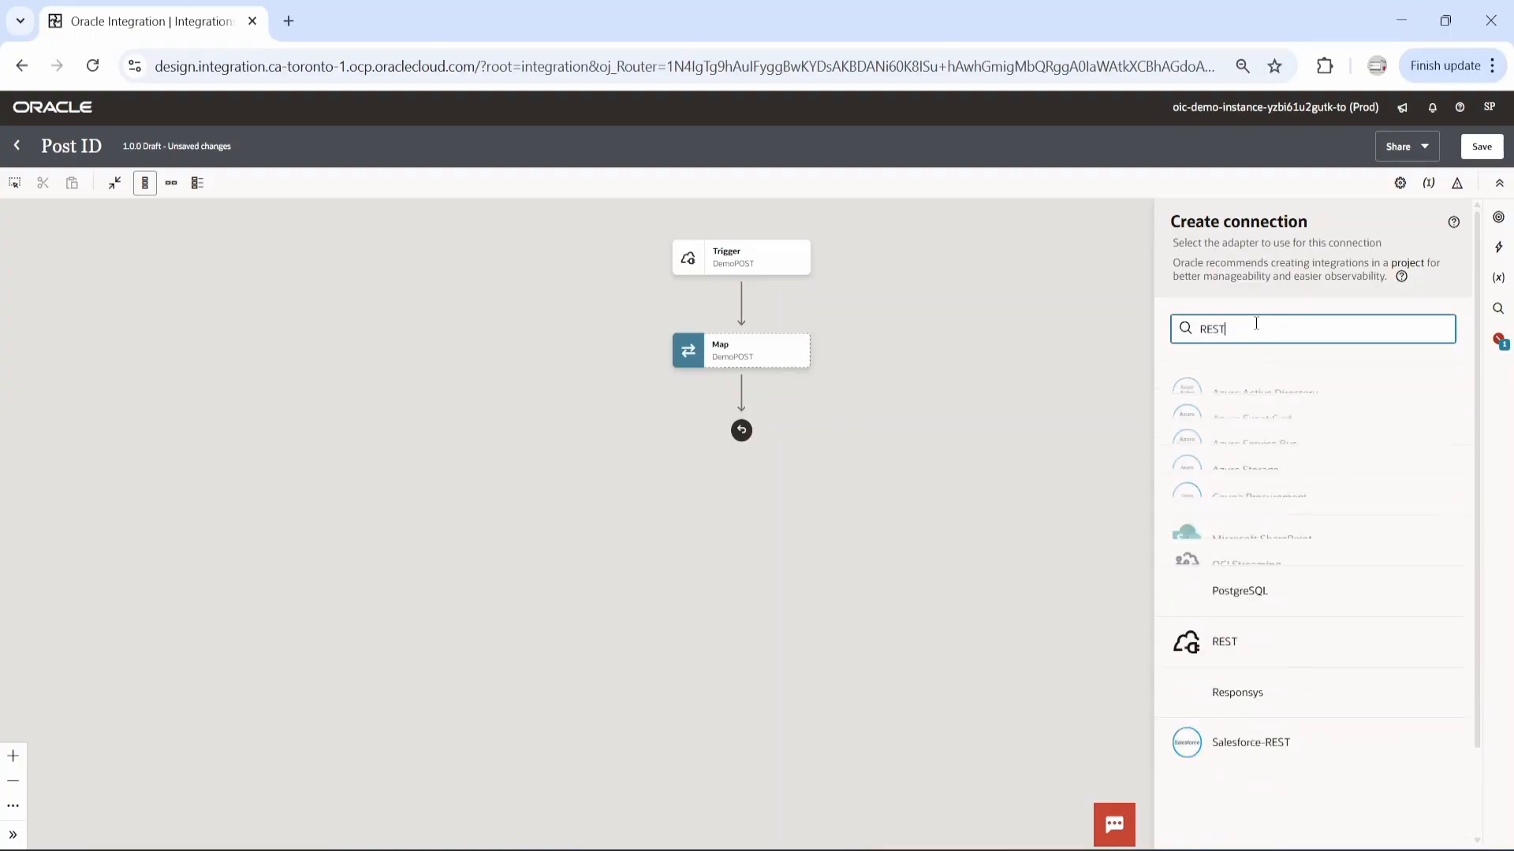
{"action": "left_click", "coordinate": [1250, 395]}
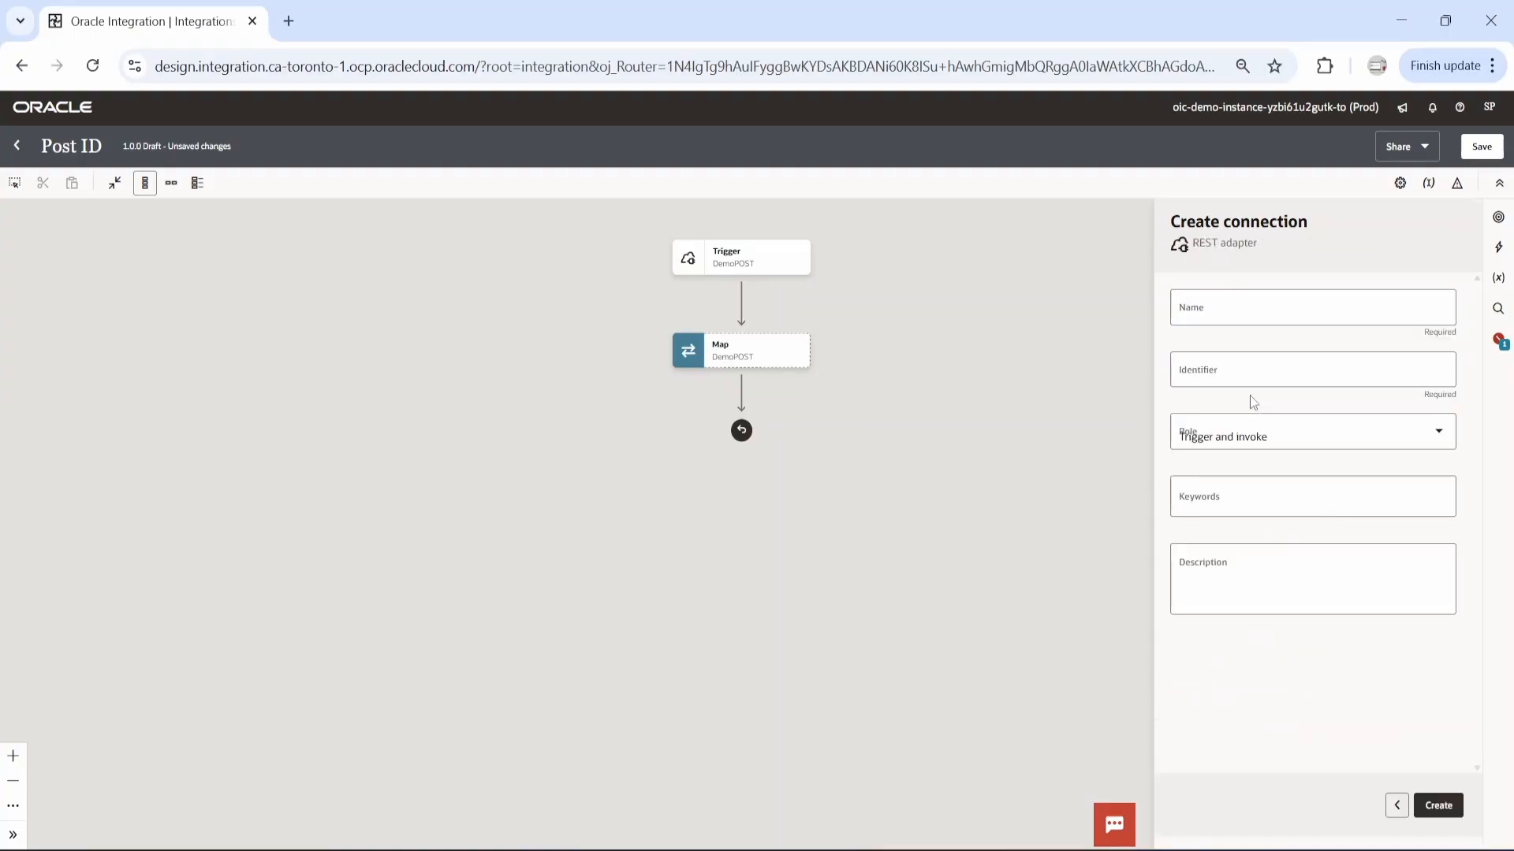
Step: Name the connection REST OBJECT INVOKE, set its role to Invoke, and create it
{"action": "left_click", "coordinate": [1256, 320]}
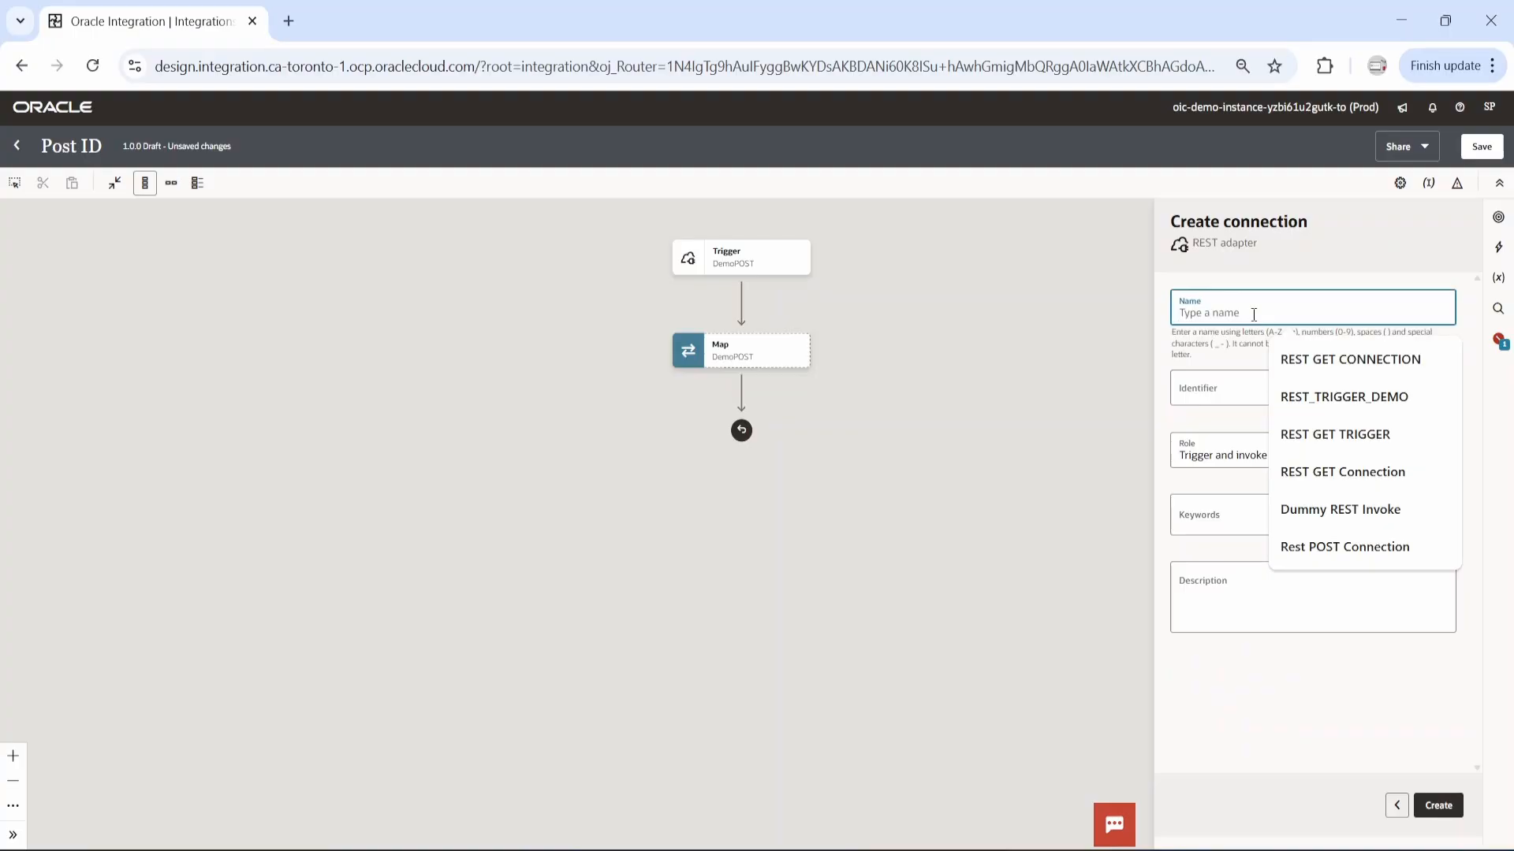
{"action": "type", "text": "REST O"}
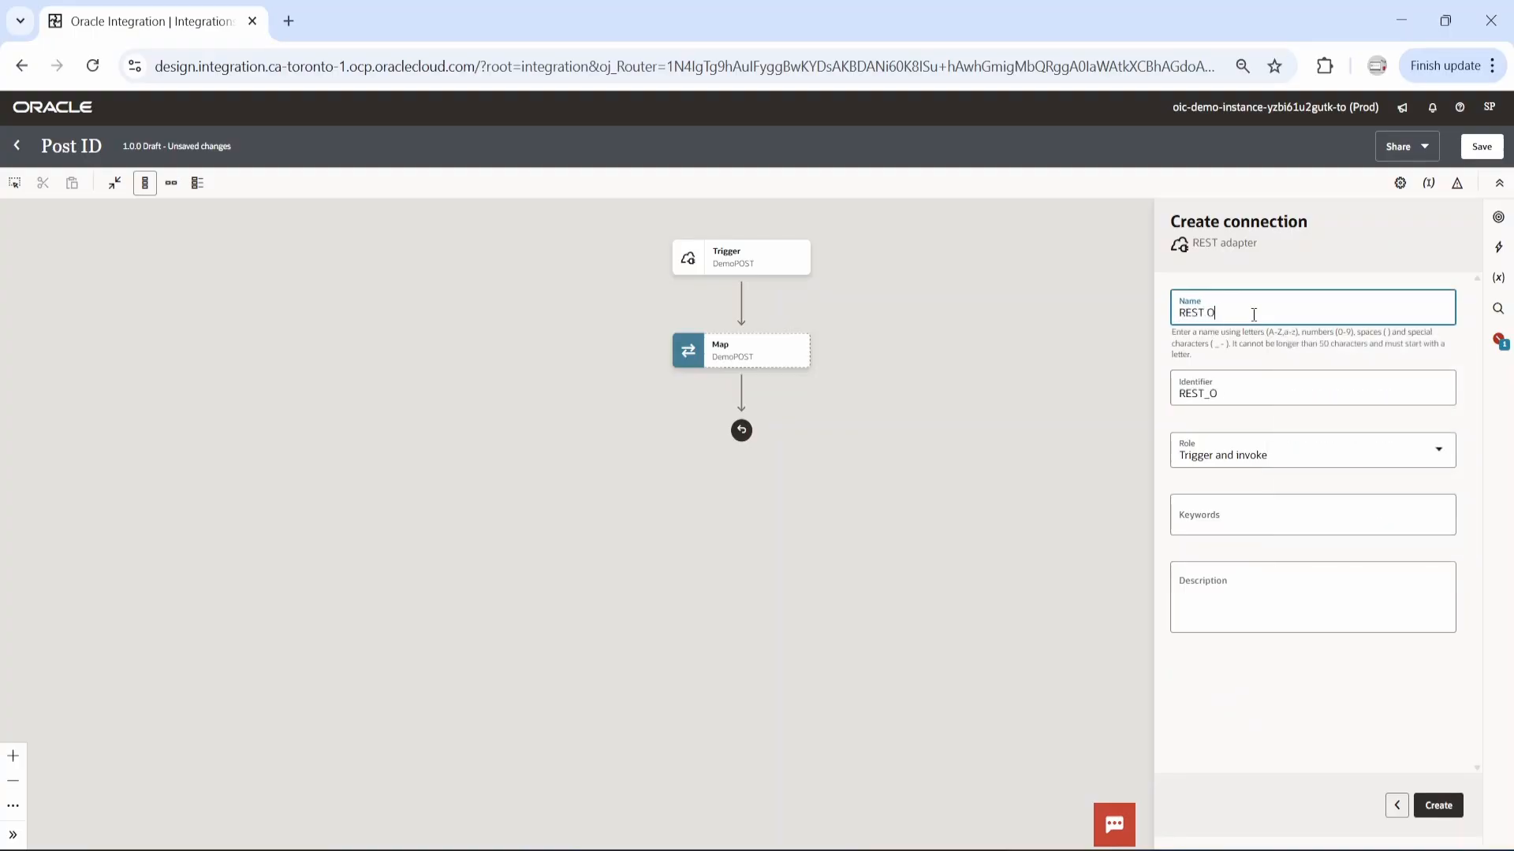
{"action": "type", "text": "BJECT INVOKE"}
{"action": "left_click", "coordinate": [1409, 451]}
{"action": "left_click", "coordinate": [1232, 526]}
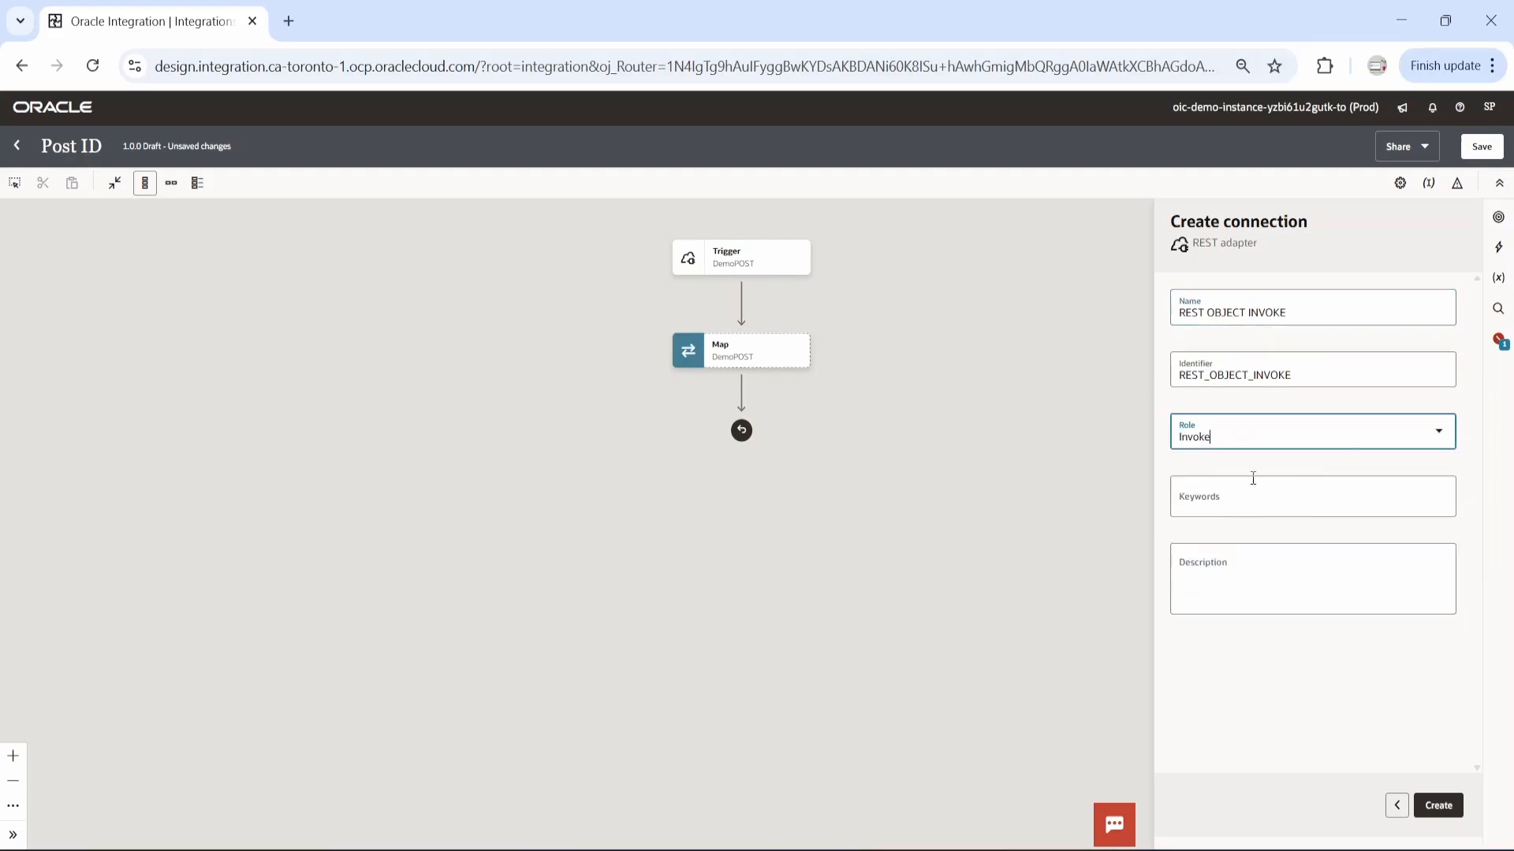
{"action": "left_click", "coordinate": [1438, 805]}
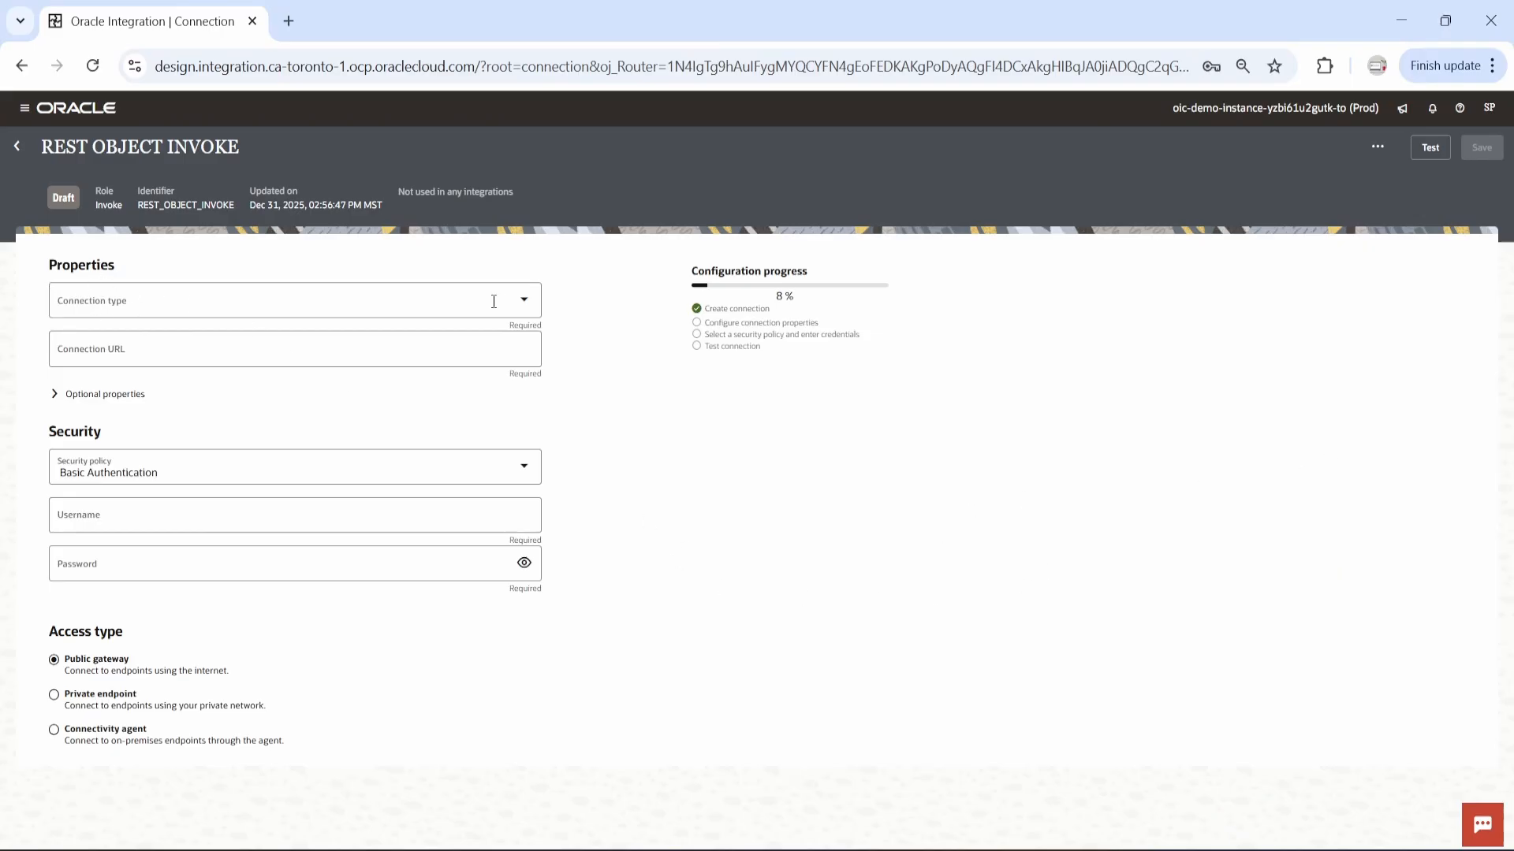
{"action": "left_click", "coordinate": [522, 300]}
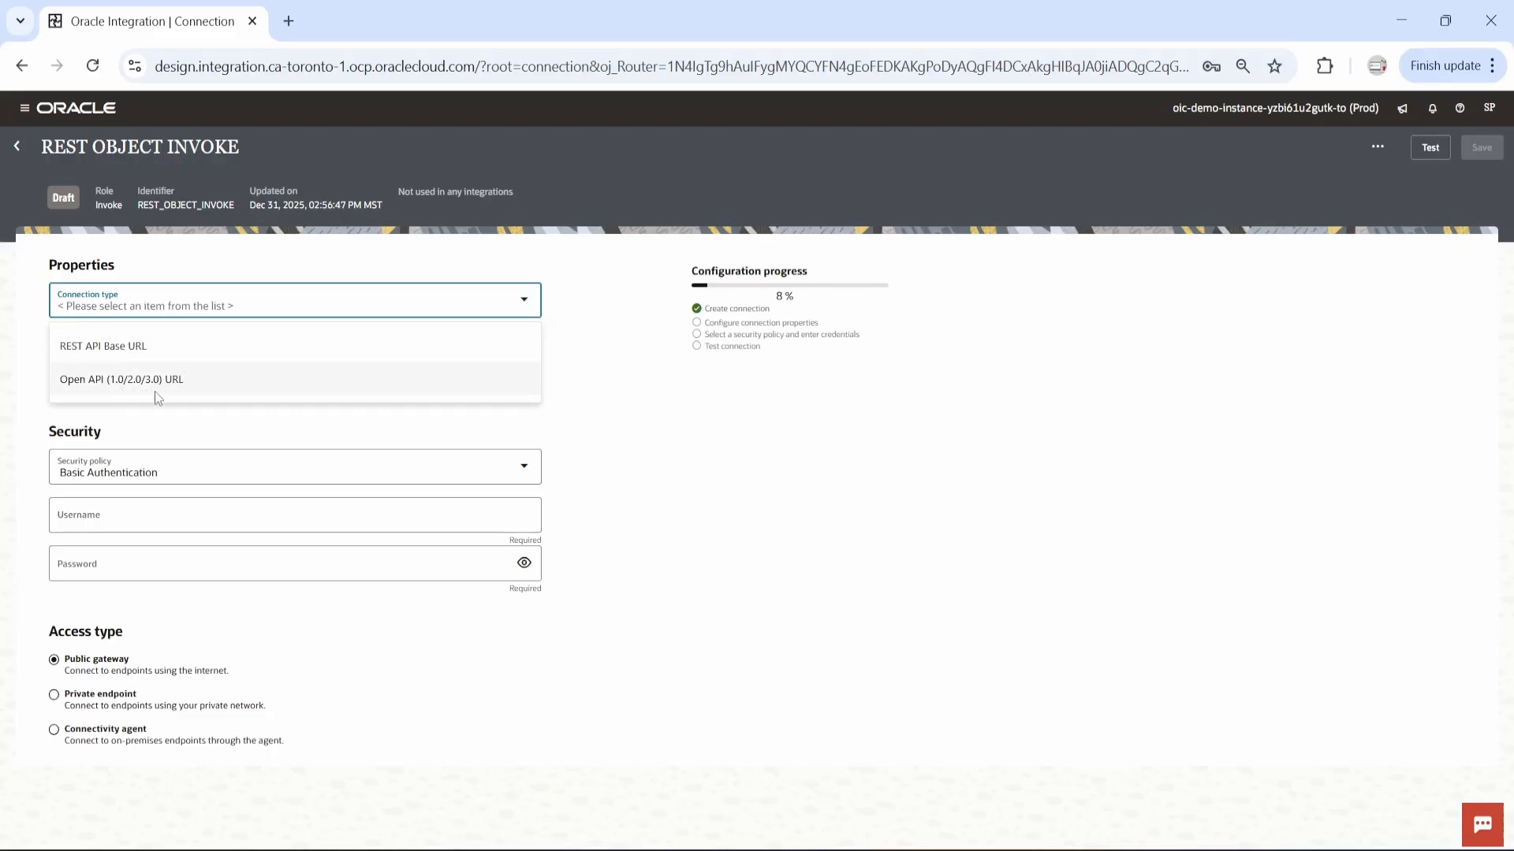
{"action": "left_click", "coordinate": [144, 351]}
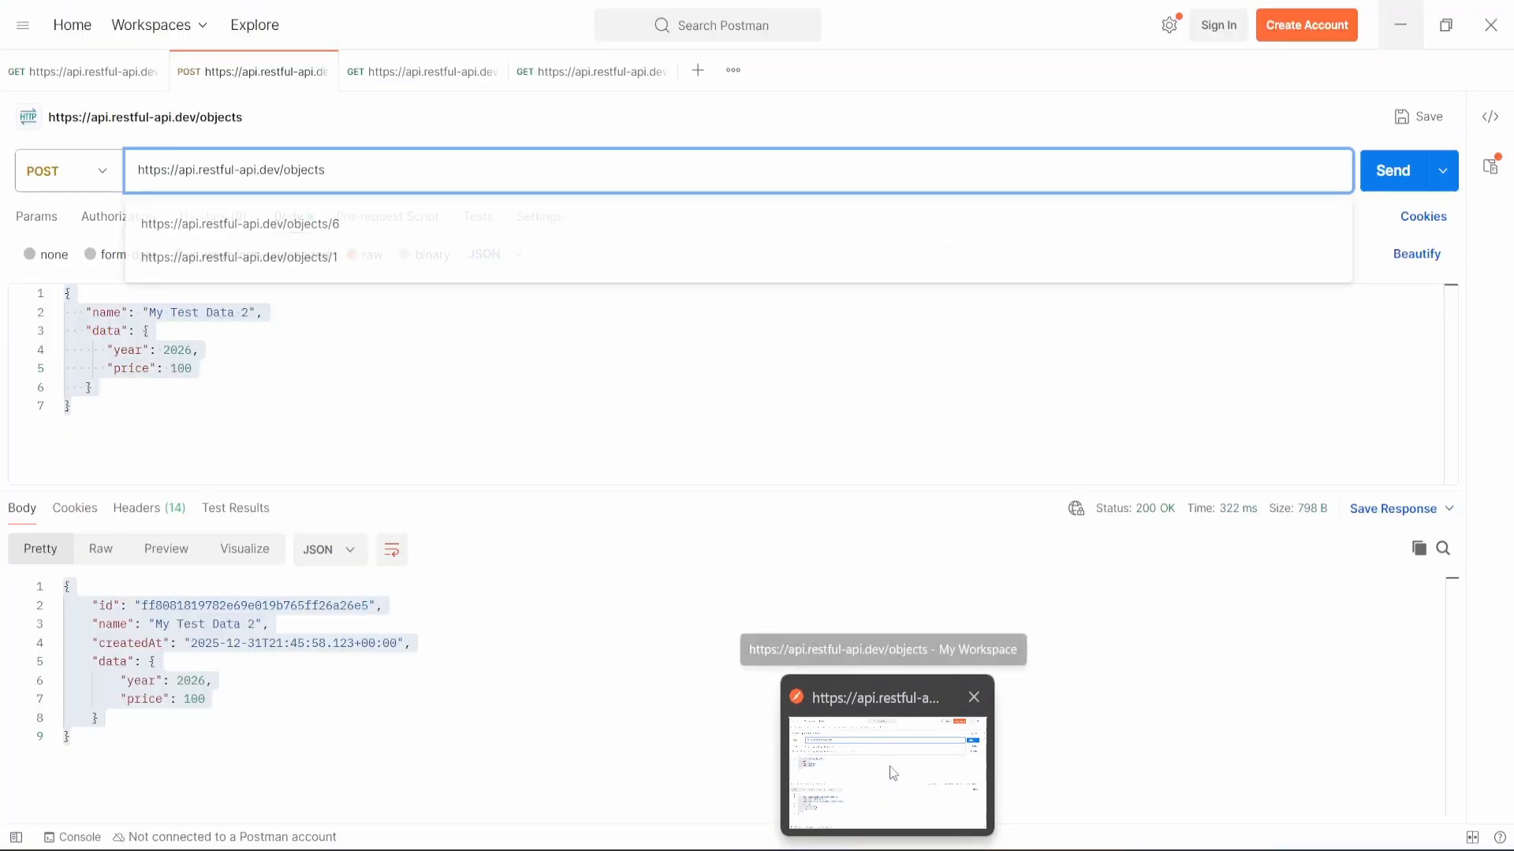
{"action": "left_click", "coordinate": [888, 769]}
{"action": "double_click", "coordinate": [281, 170]}
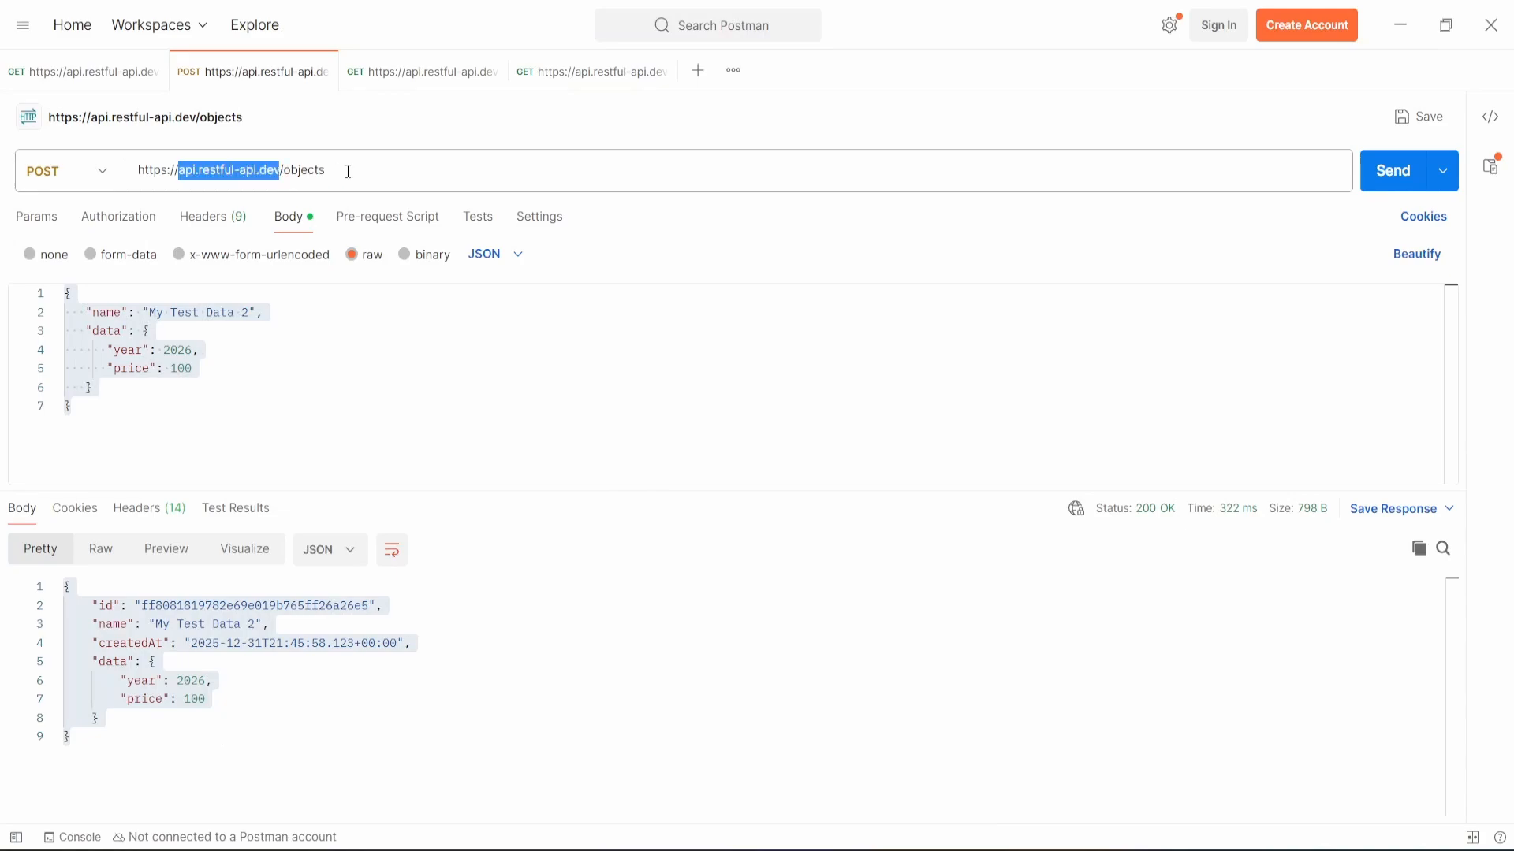
{"action": "left_click_drag", "start_coordinate": [140, 174], "coordinate": [282, 171]}
{"action": "key", "text": "ctrl+c"}
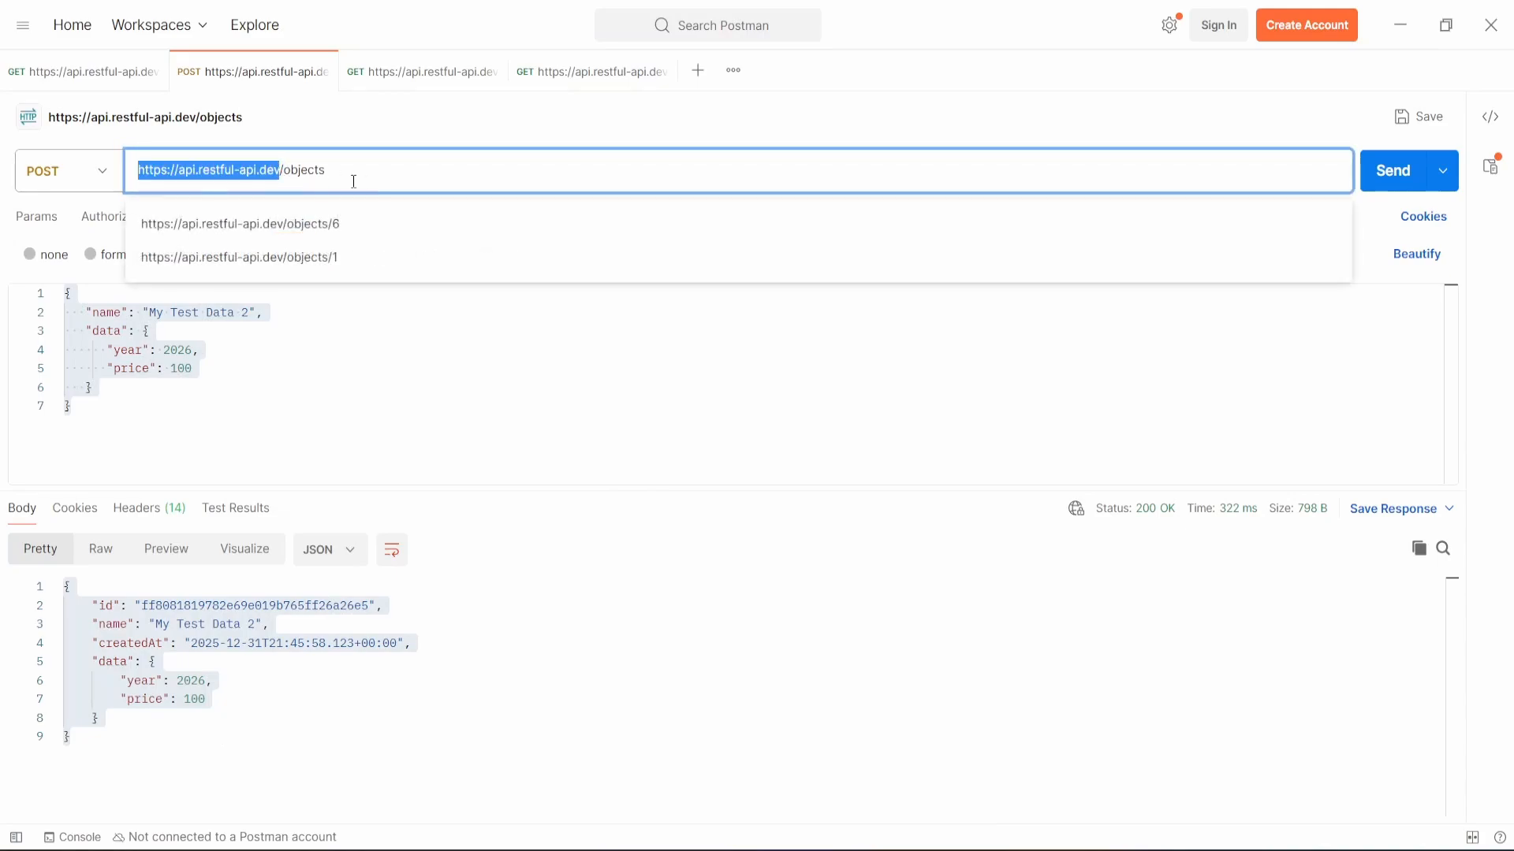
{"action": "left_click", "coordinate": [1401, 24]}
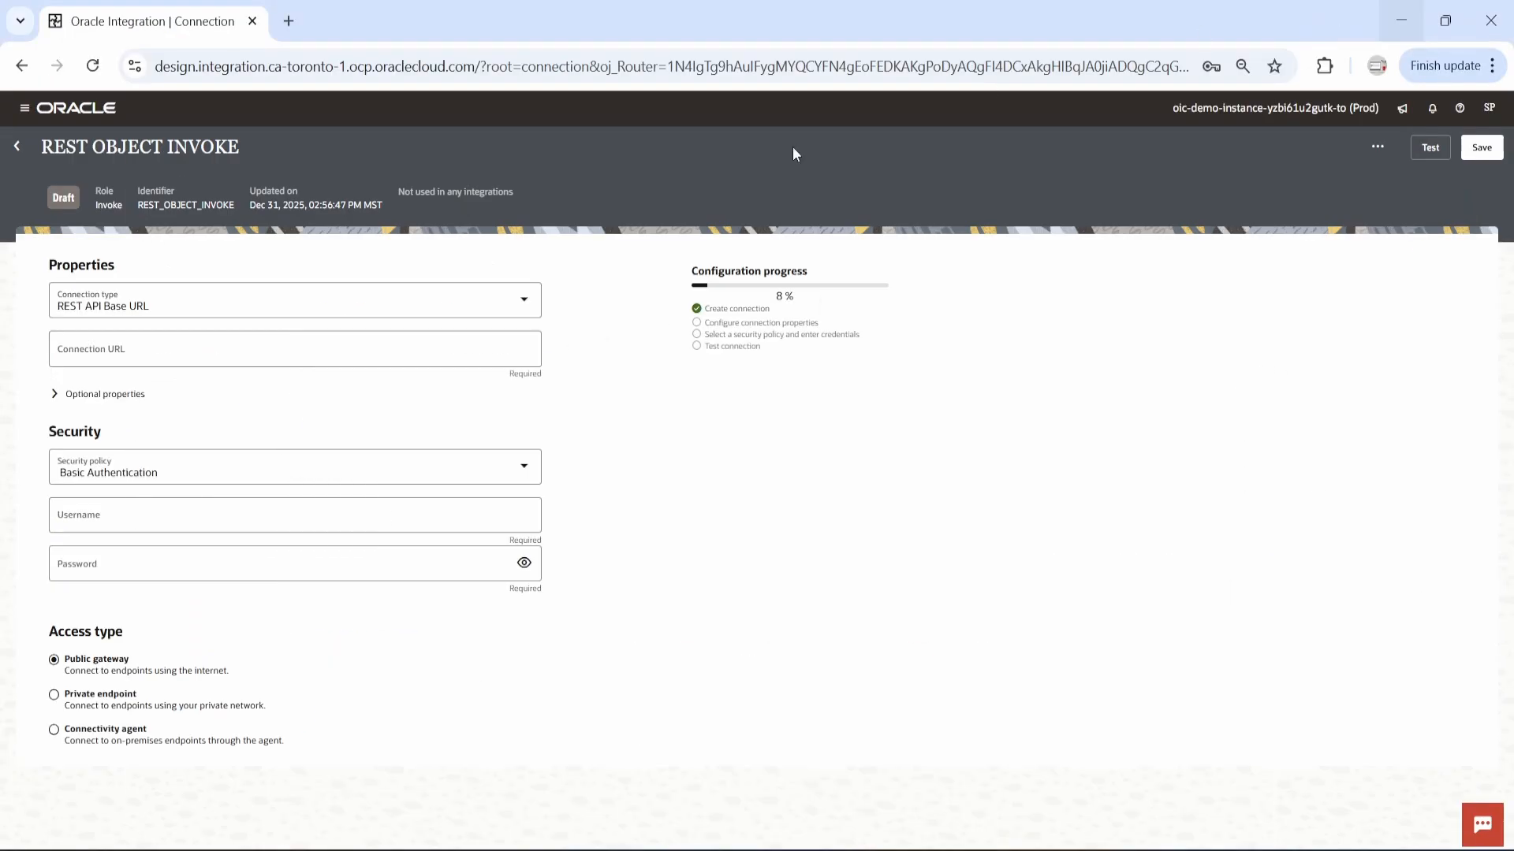
{"action": "left_click", "coordinate": [150, 339]}
{"action": "key", "text": "ctrl+v"}
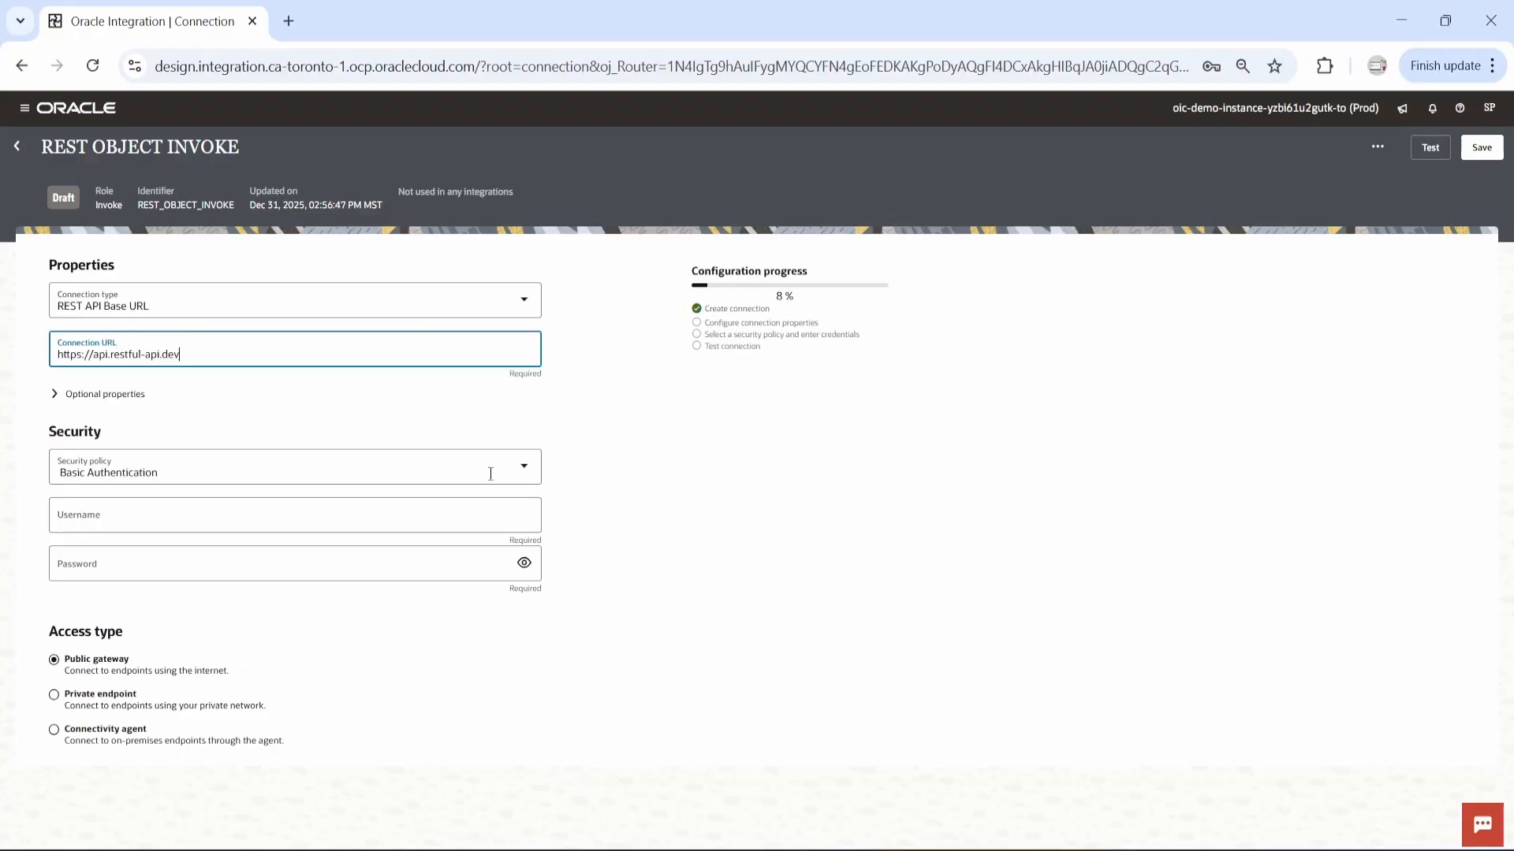
Step: Set the connection's security policy to No Security Policy
{"action": "left_click", "coordinate": [524, 467]}
{"action": "scroll", "coordinate": [251, 615], "scroll_direction": "down", "scroll_amount": 1}
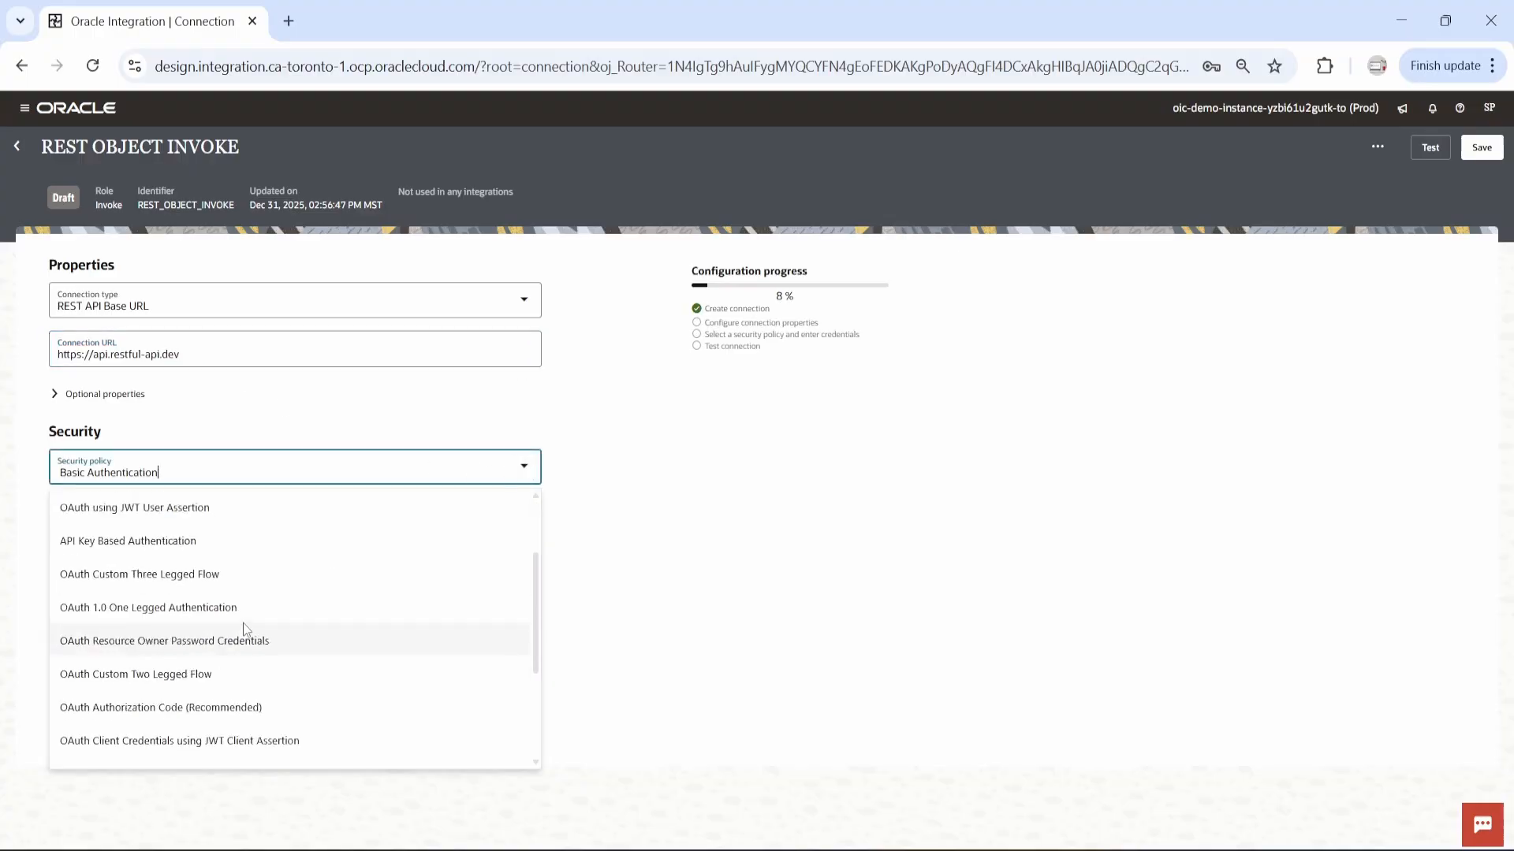
{"action": "scroll", "coordinate": [243, 623], "scroll_direction": "down", "scroll_amount": 2}
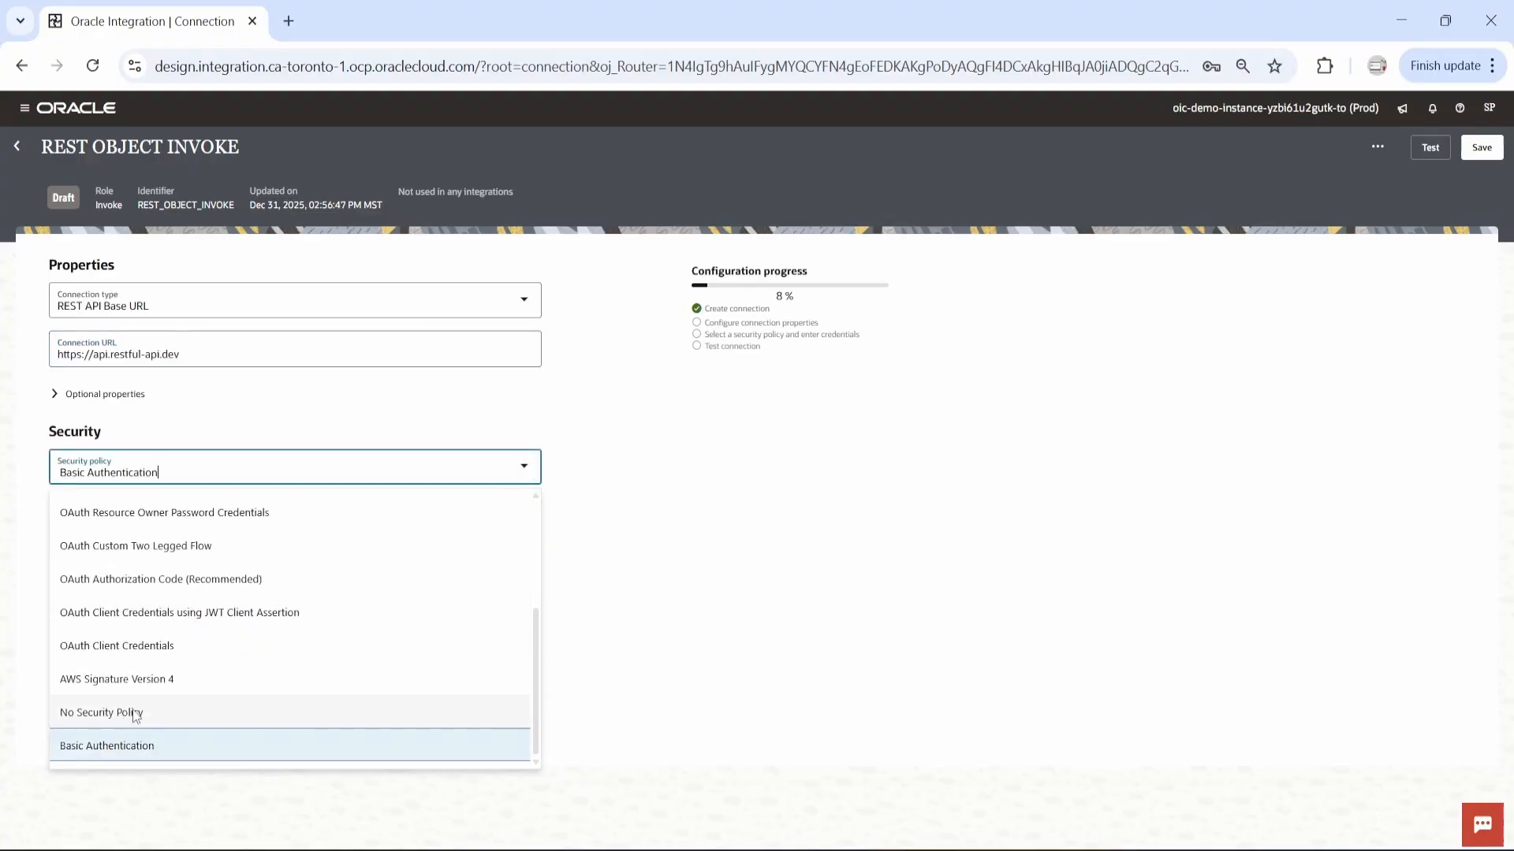
{"action": "left_click", "coordinate": [136, 714]}
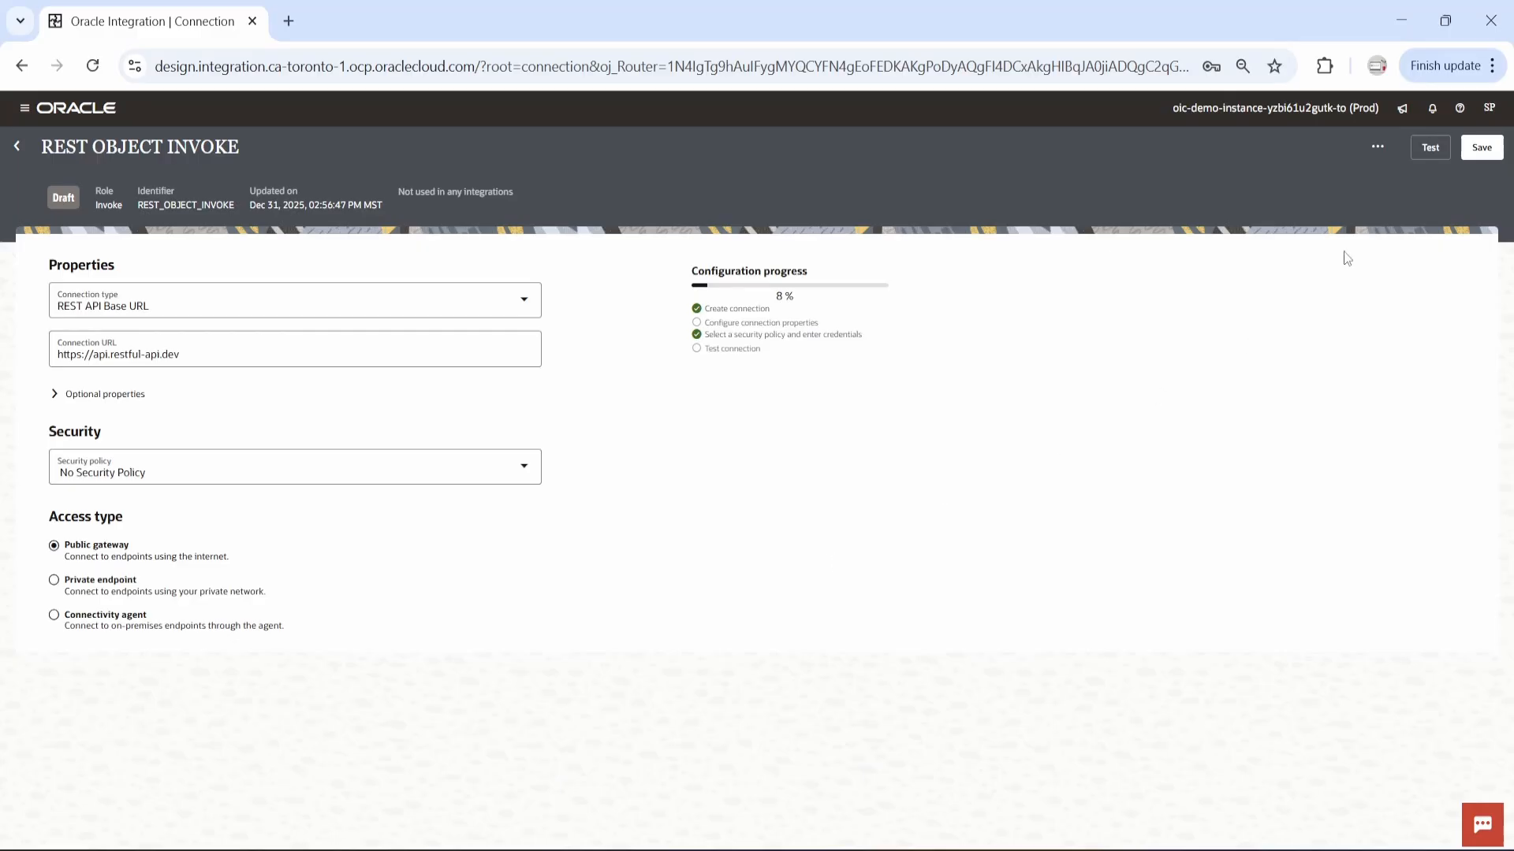
Step: Test and save the REST OBJECT INVOKE connection, and return to the Post ID integration
{"action": "left_click", "coordinate": [1429, 148]}
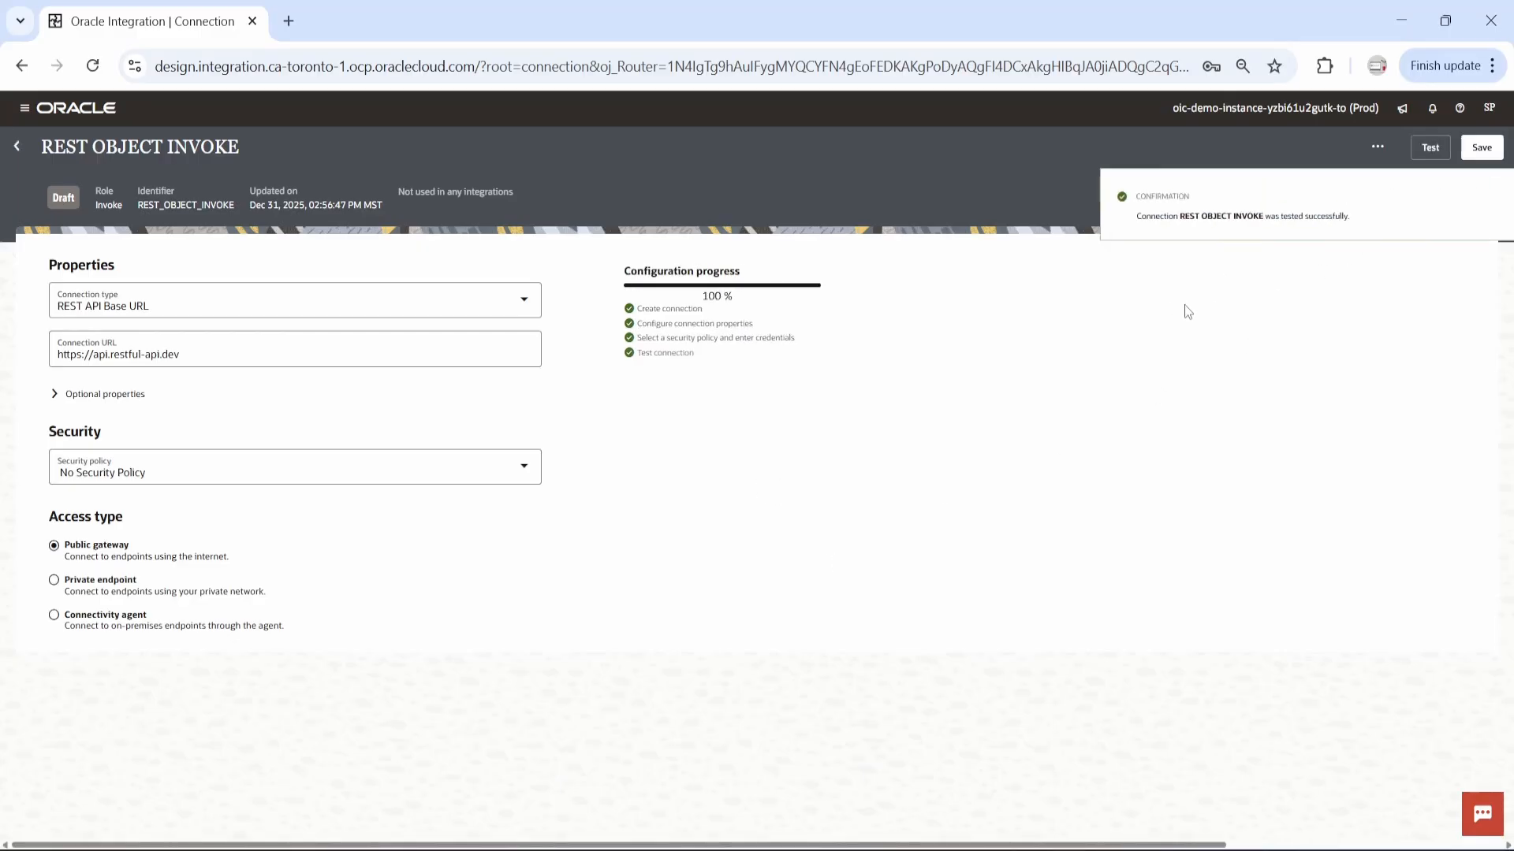
{"action": "left_click", "coordinate": [1481, 147]}
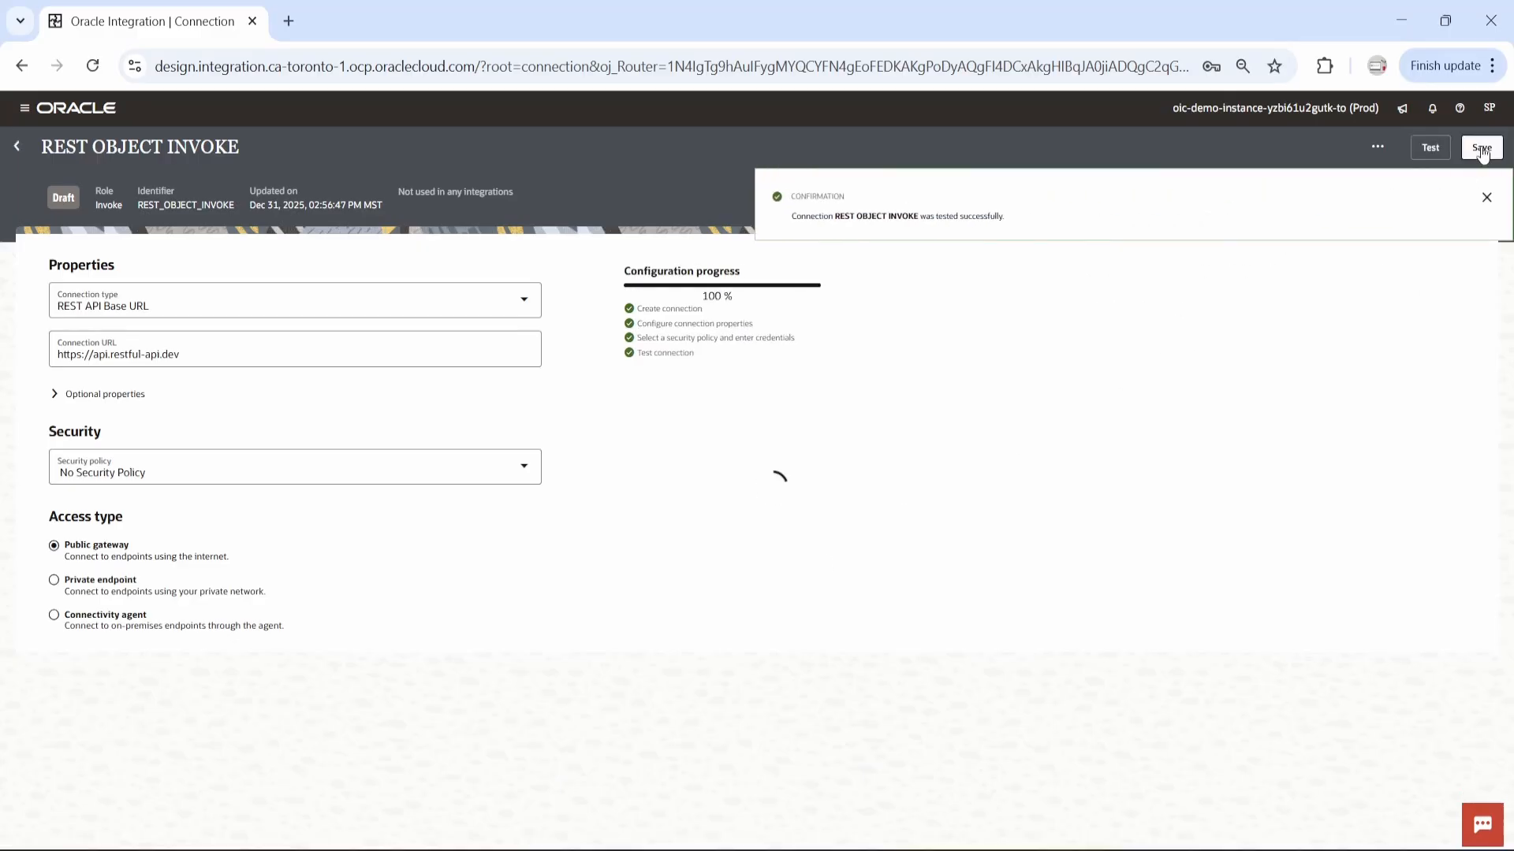
{"action": "left_click", "coordinate": [17, 148]}
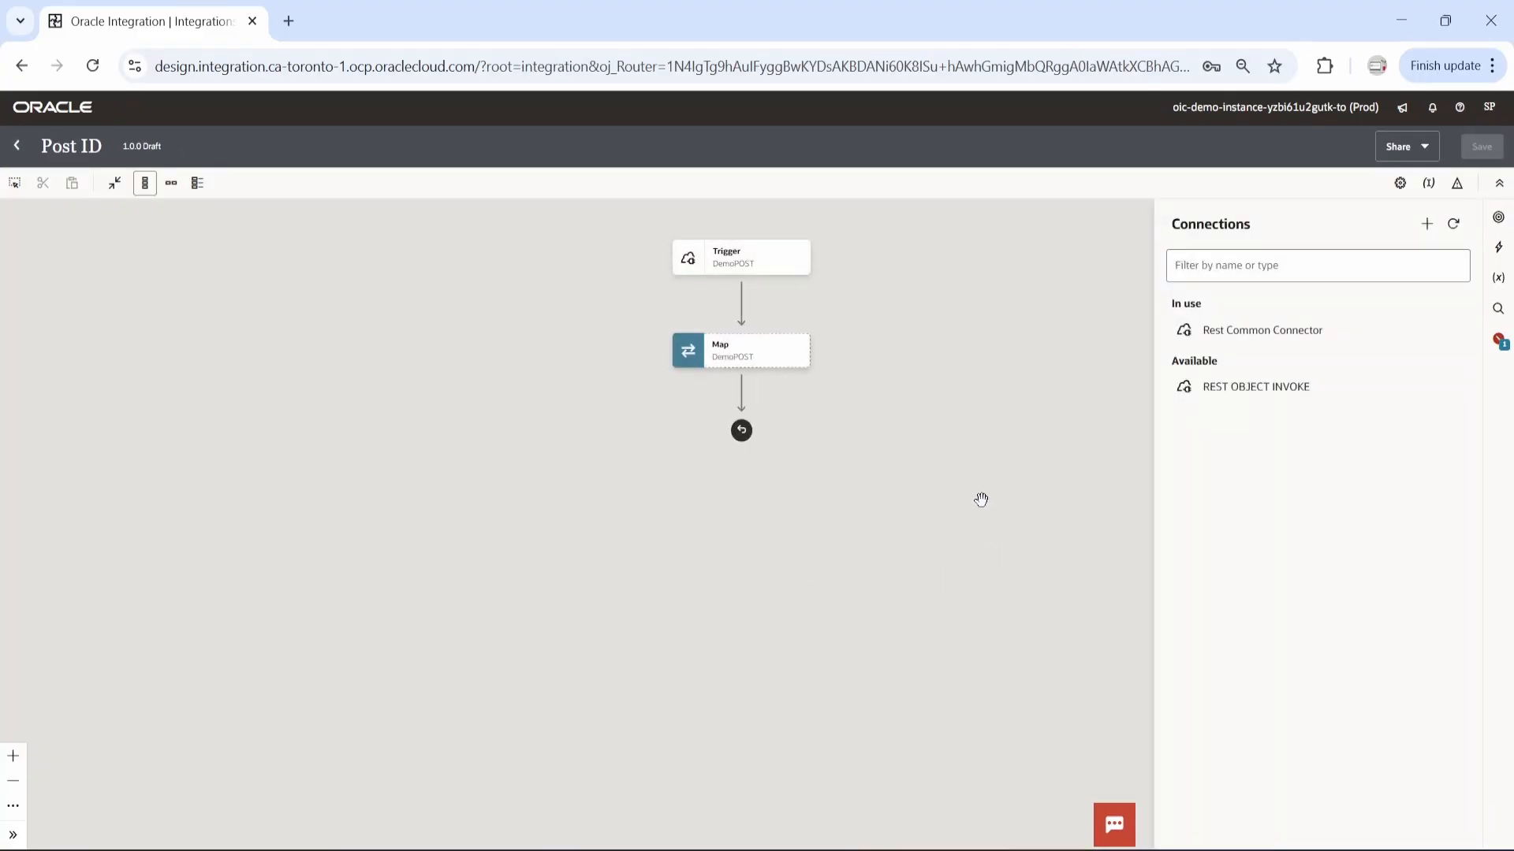
Step: Add an invoke using the REST OBJECT INVOKE connection directly after the DemoPOST map
{"action": "left_click", "coordinate": [900, 454]}
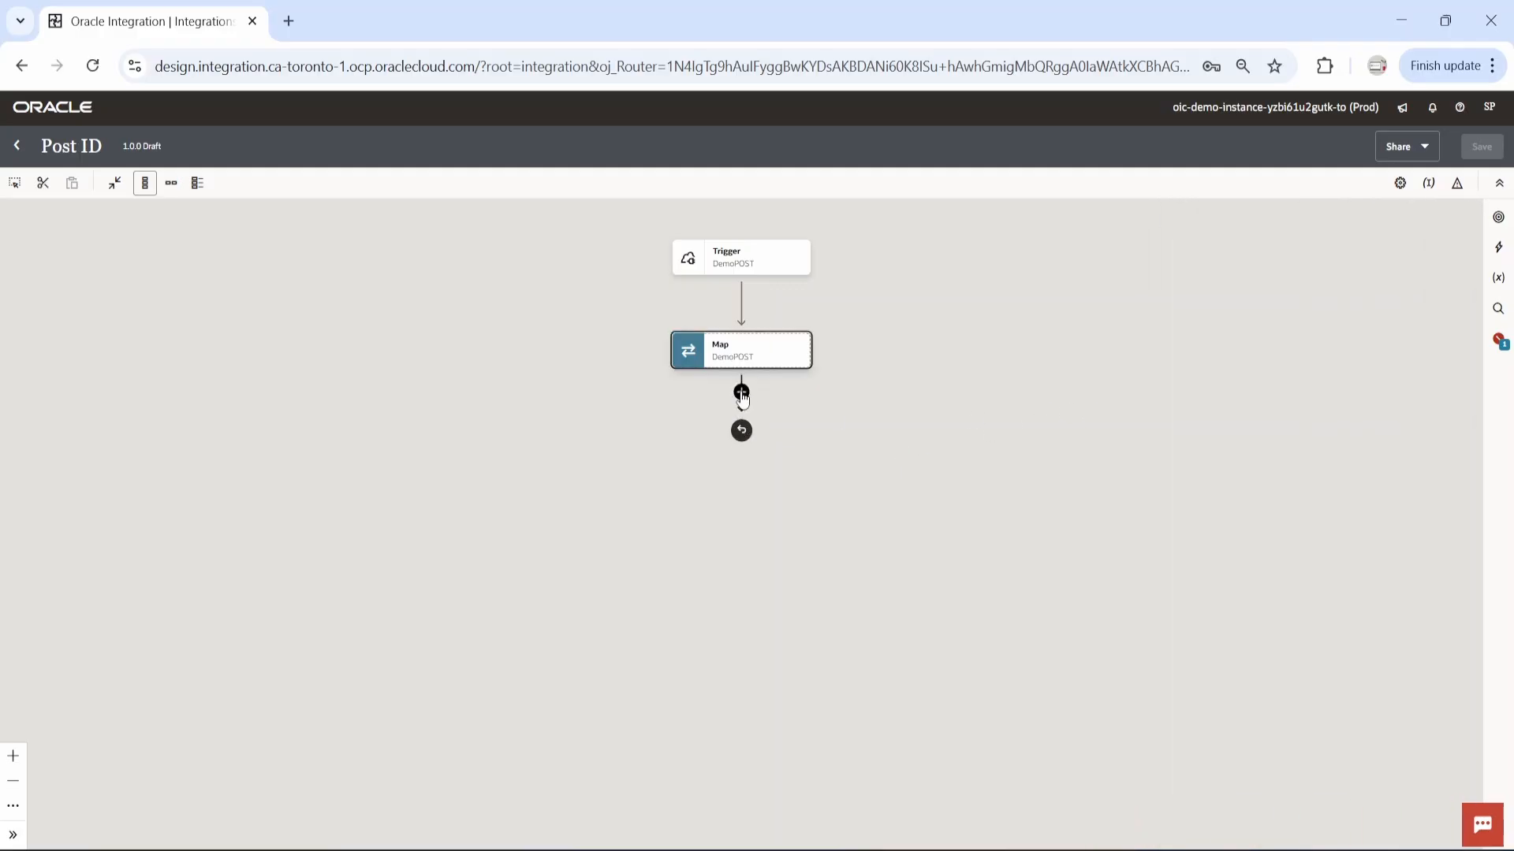
{"action": "left_click", "coordinate": [741, 392]}
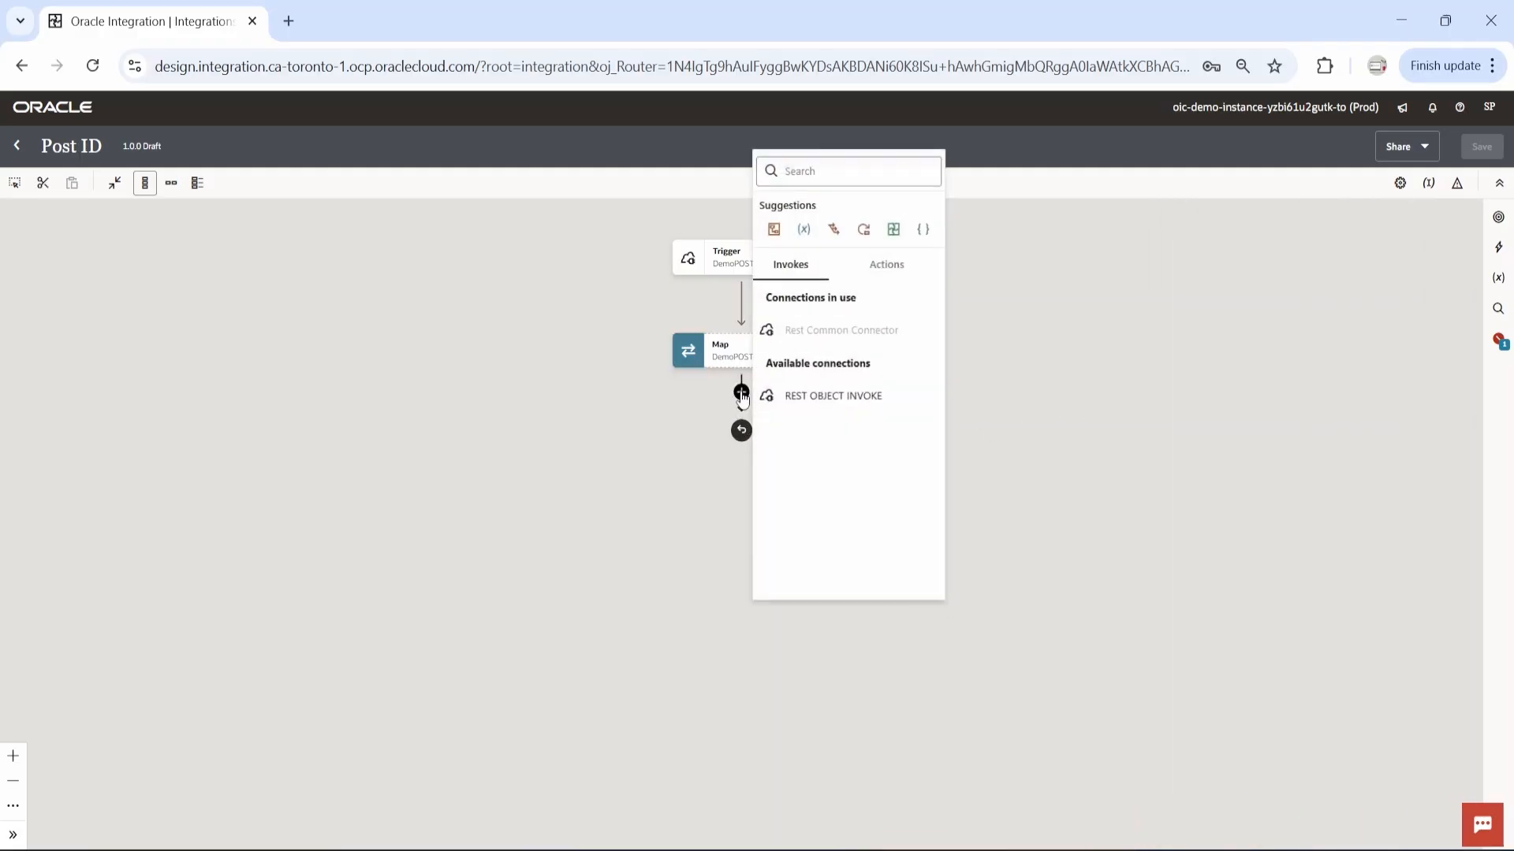
{"action": "left_click", "coordinate": [849, 405]}
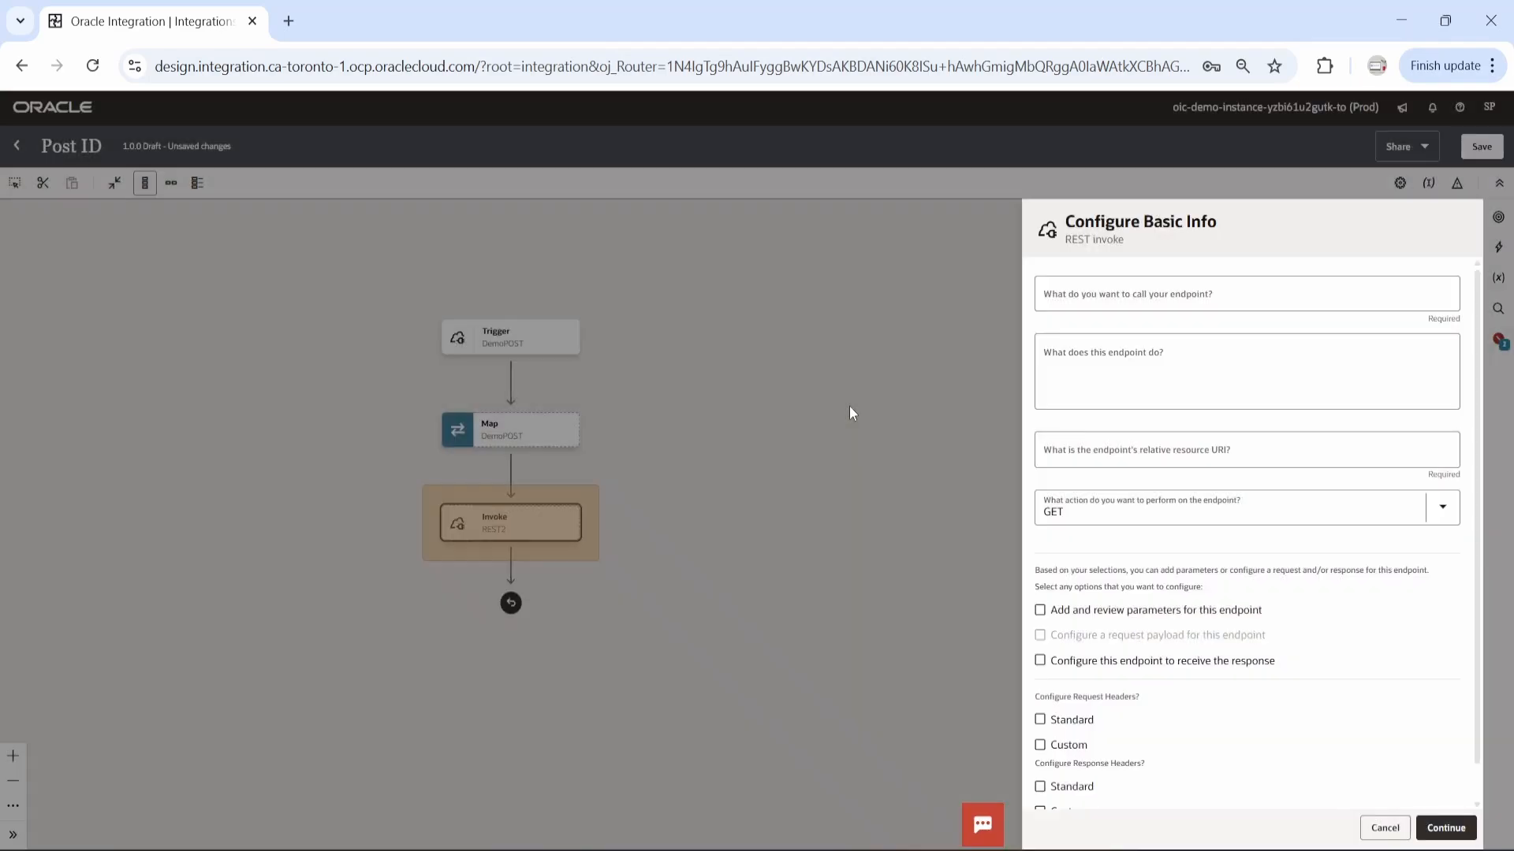
Step: Name the invoke endpoint PostID, set its action to POST and its relative resource URI to /objects, checking the path in Postman
{"action": "left_click", "coordinate": [1125, 299]}
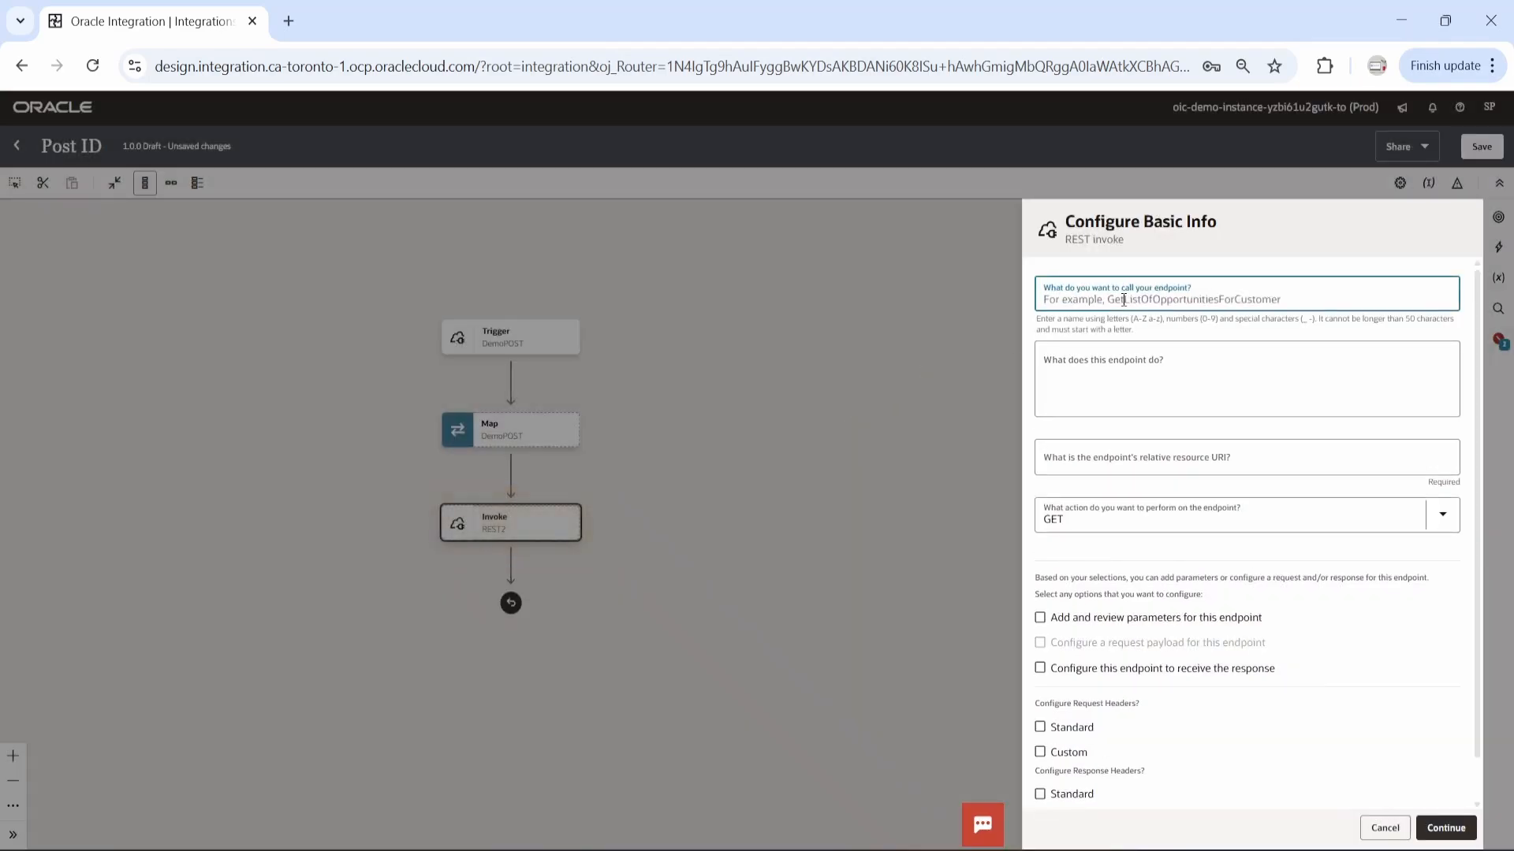
{"action": "type", "text": "PostID"}
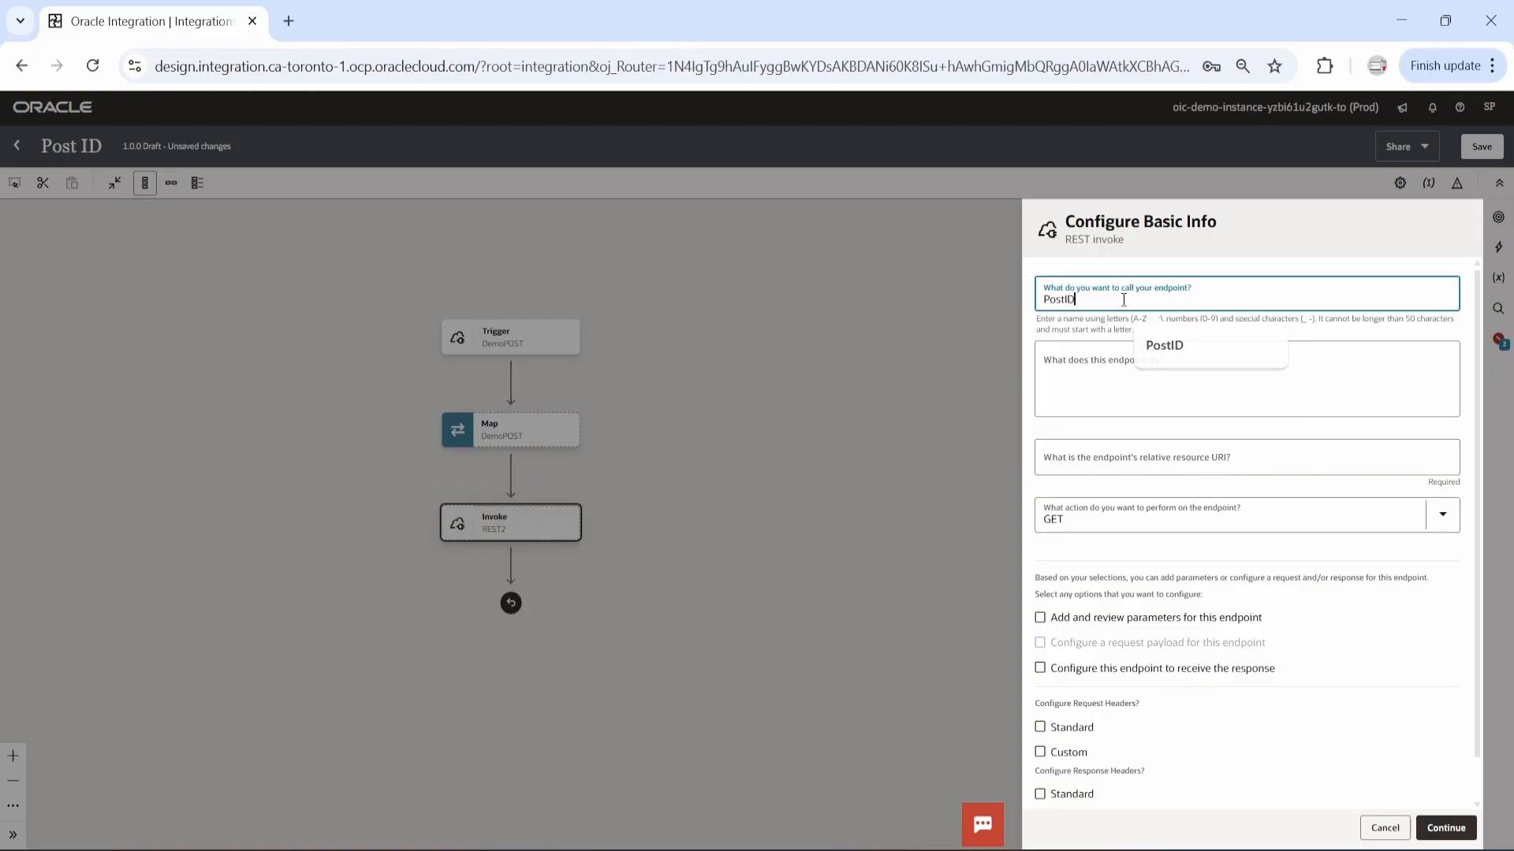
{"action": "left_click", "coordinate": [1449, 525]}
{"action": "left_click", "coordinate": [1118, 618]}
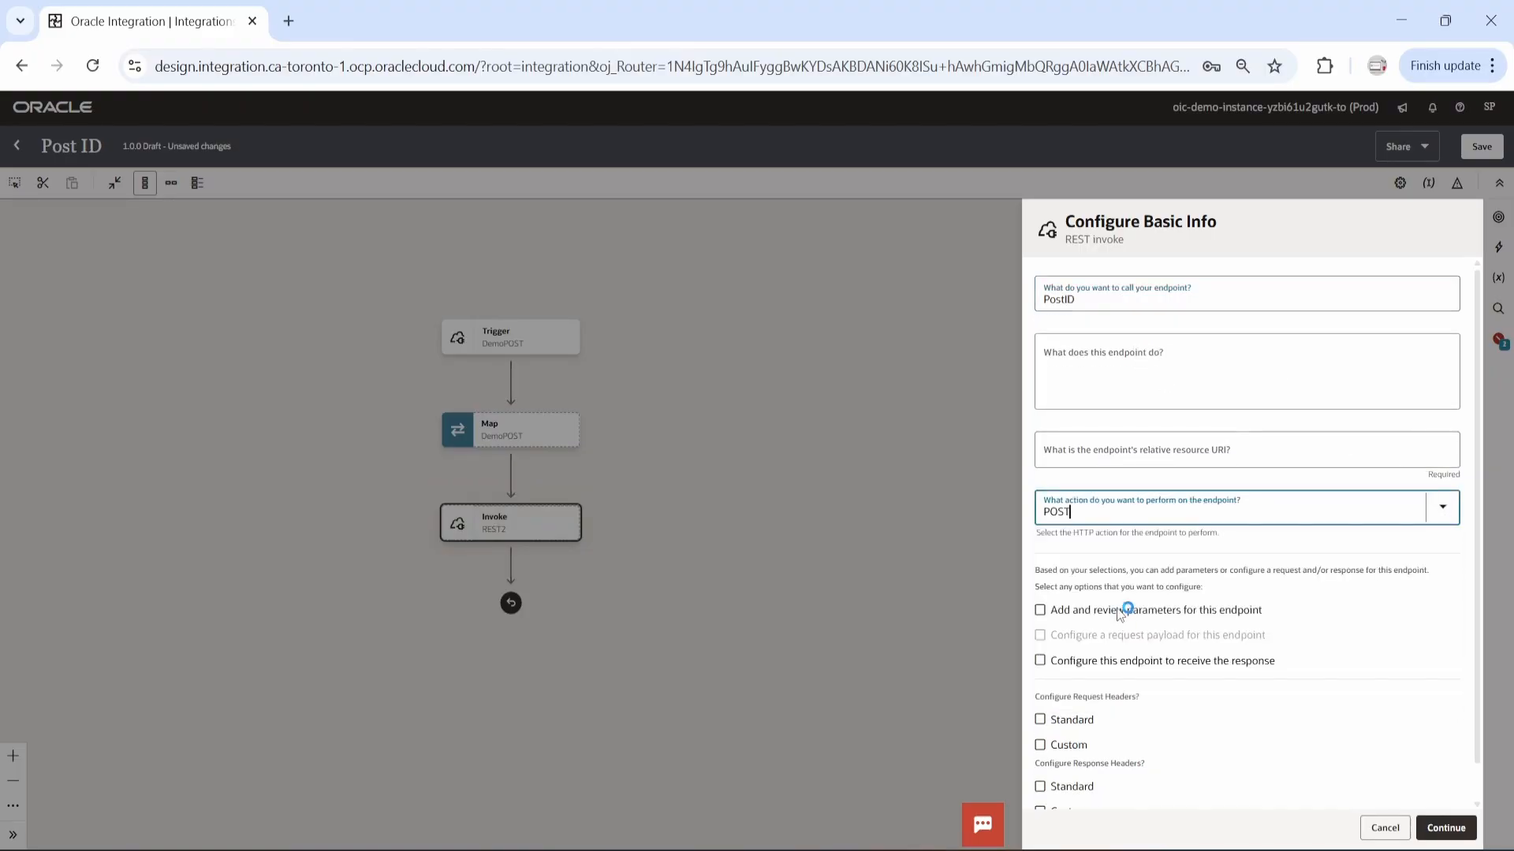
{"action": "left_click", "coordinate": [1120, 461]}
{"action": "left_click", "coordinate": [1165, 500]}
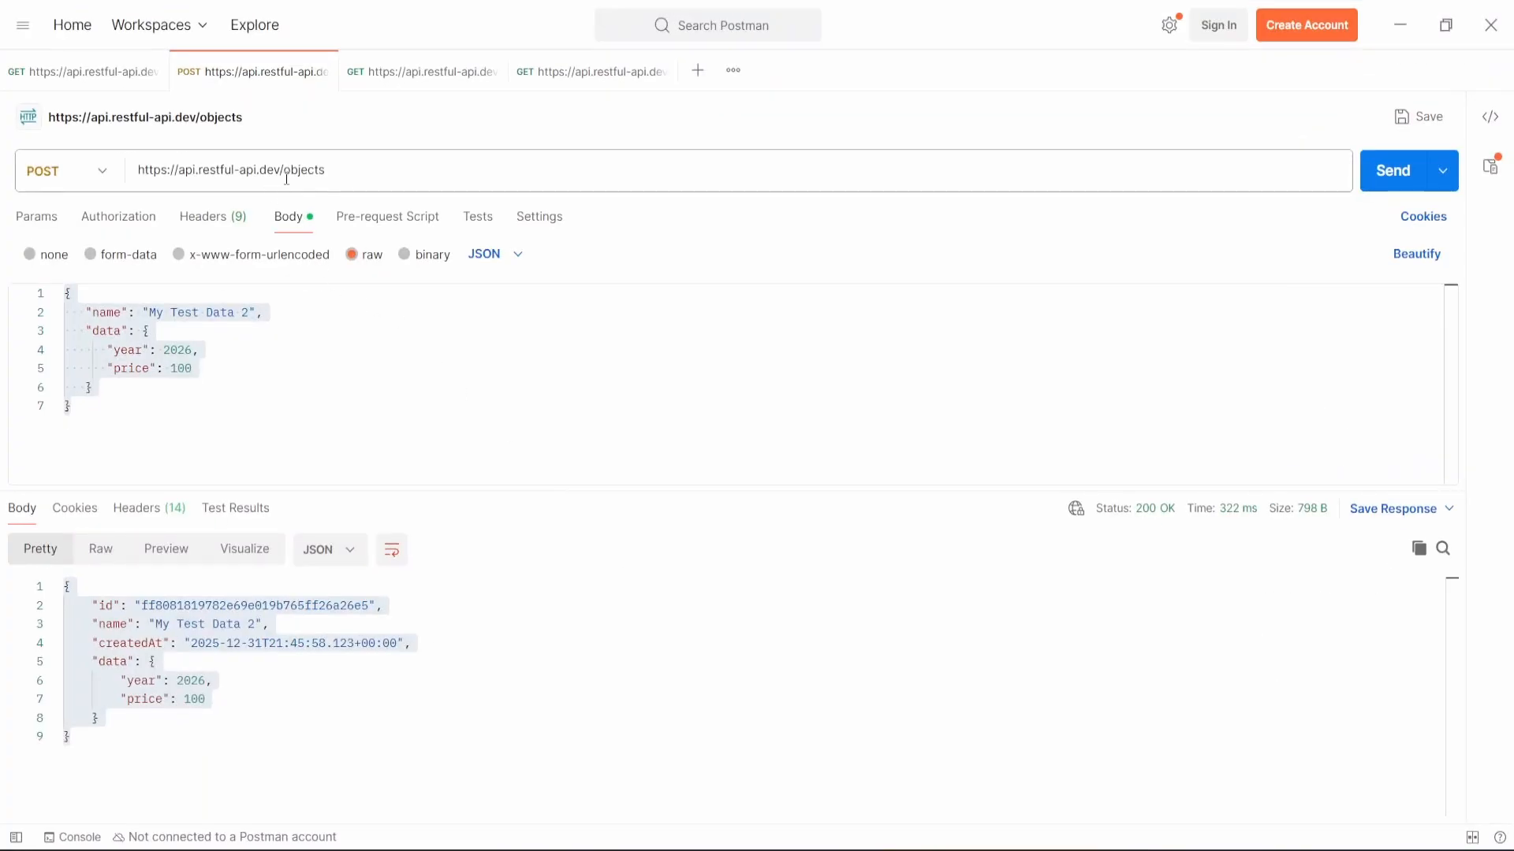
{"action": "left_click", "coordinate": [1401, 24]}
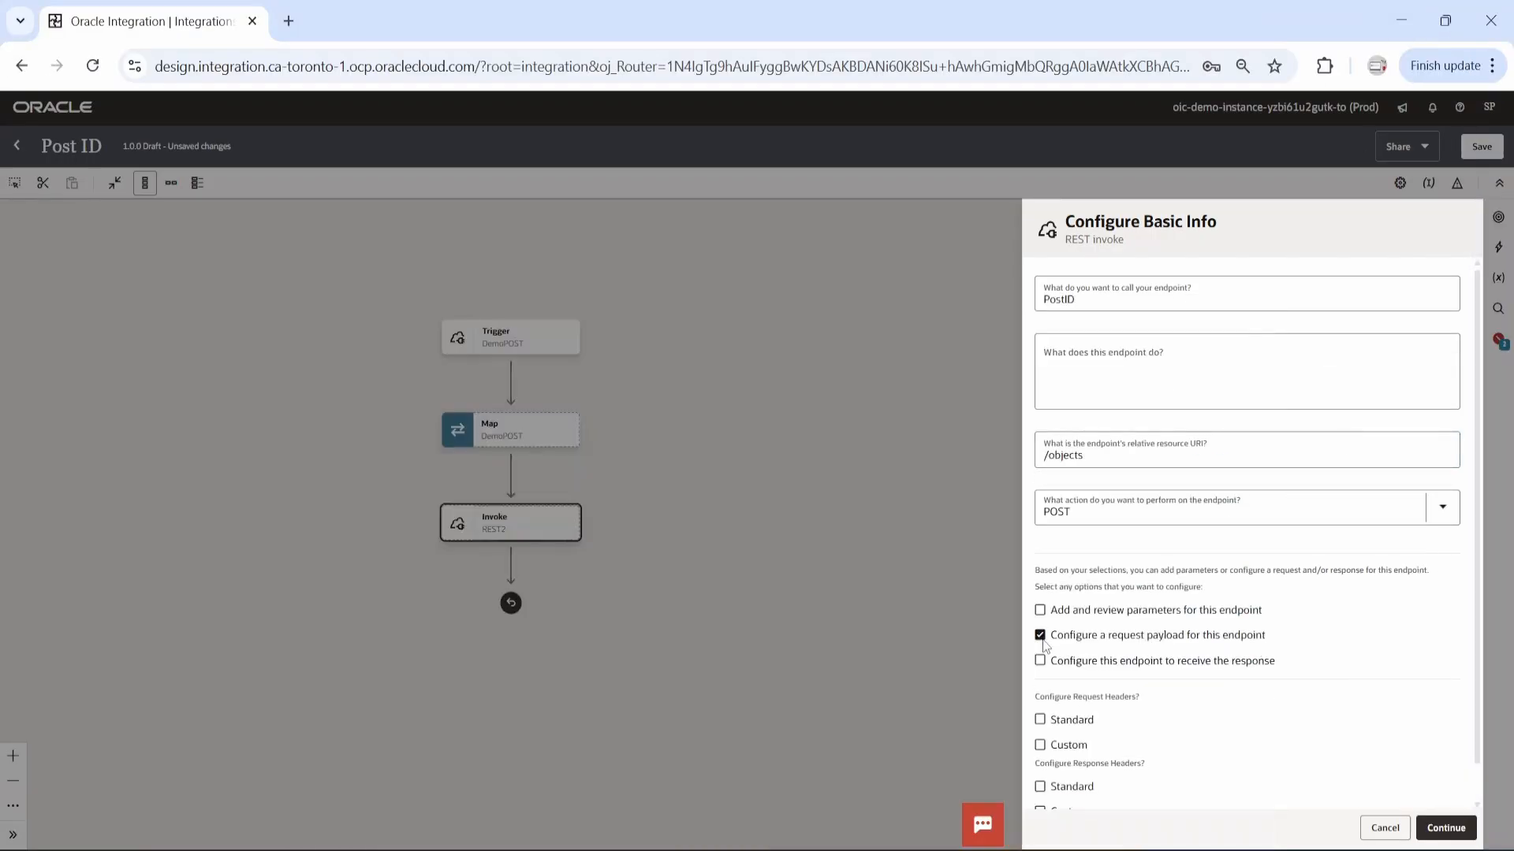
Step: Enable the request payload and response options for the PostID endpoint and proceed to the request configuration
{"action": "scroll", "coordinate": [1327, 652], "scroll_direction": "down", "scroll_amount": 1}
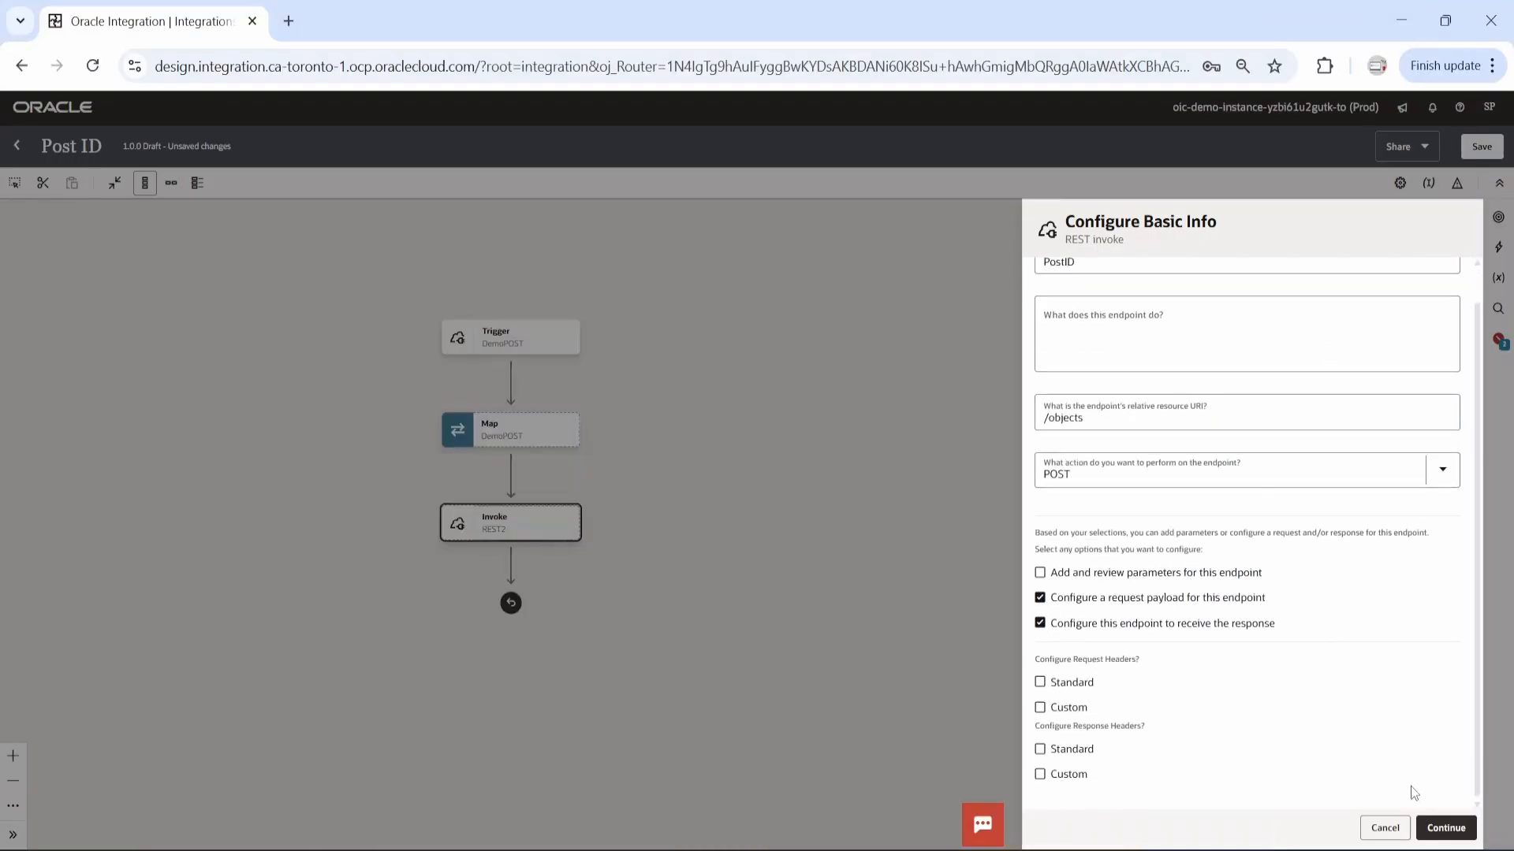
{"action": "left_click", "coordinate": [1446, 828]}
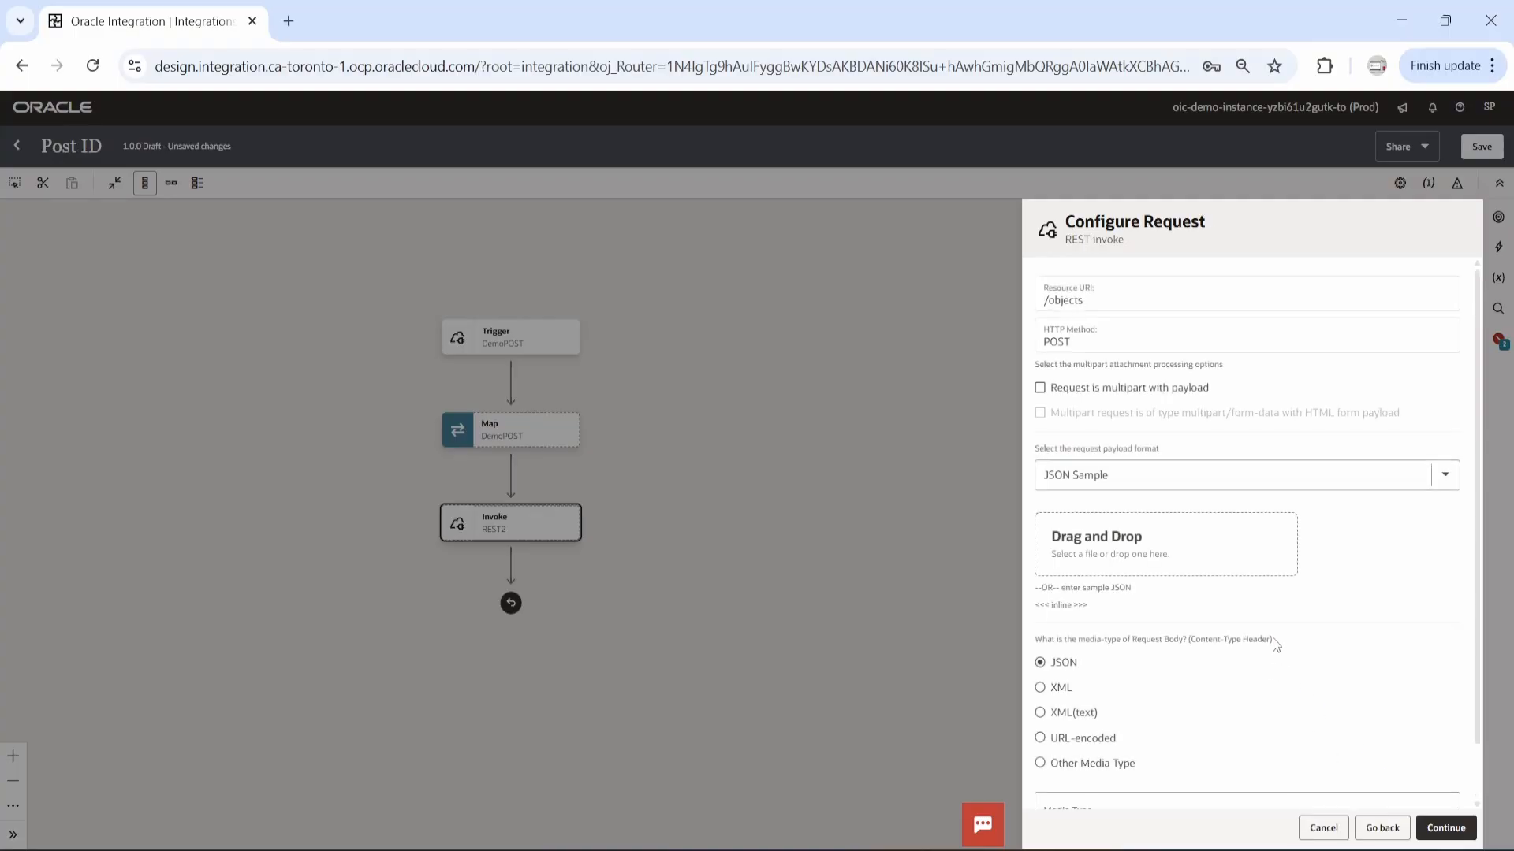
{"action": "scroll", "coordinate": [1290, 588], "scroll_direction": "down", "scroll_amount": 2}
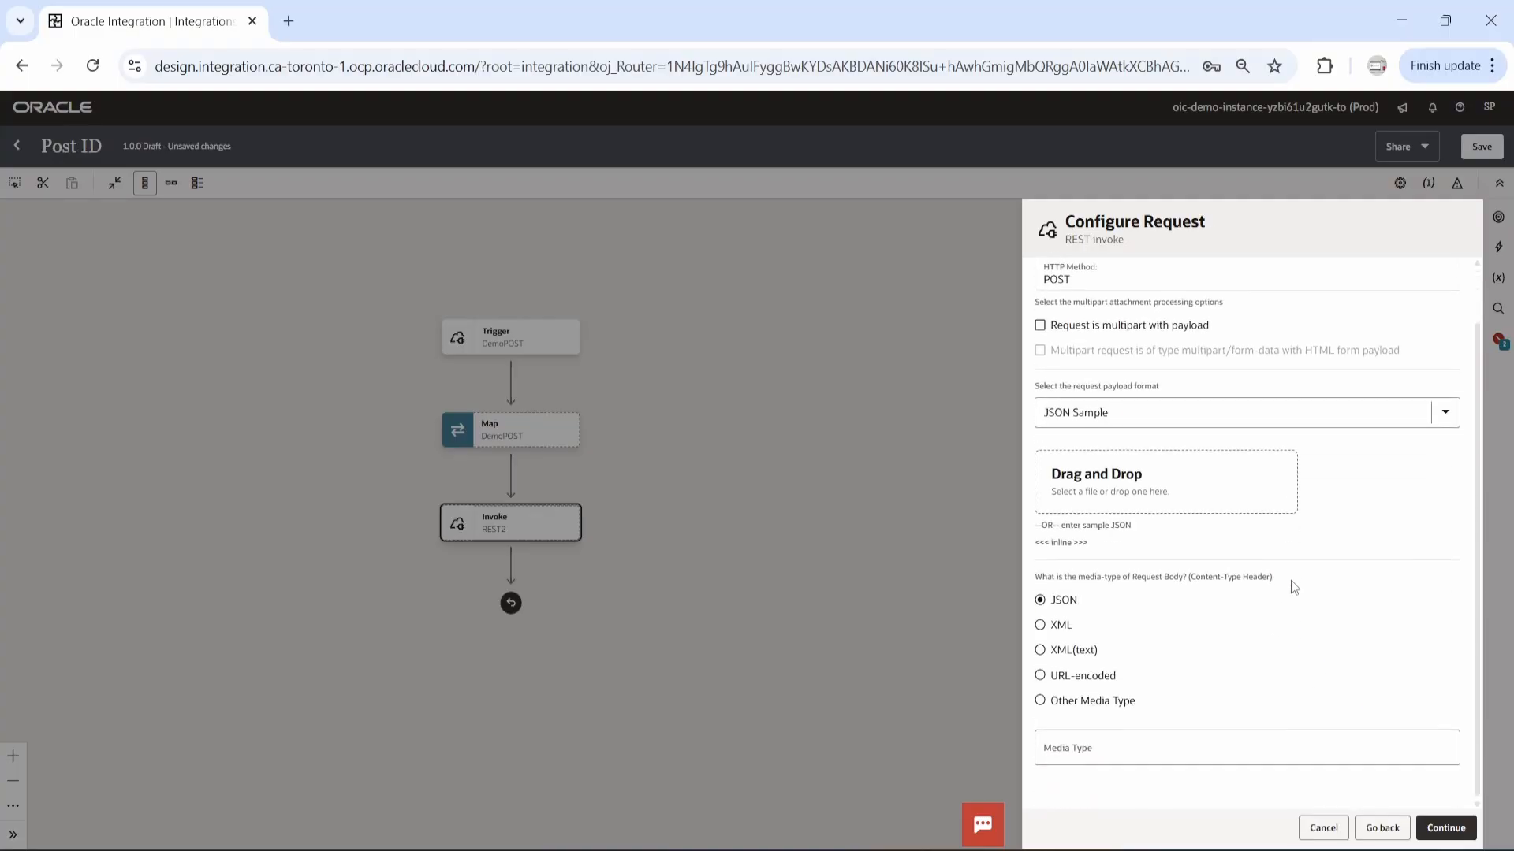
Step: Copy the request body (name "My Test Data 2", year 2026, price 100) from Postman and use it as the PostID request's inline sample JSON
{"action": "left_click", "coordinate": [1060, 543]}
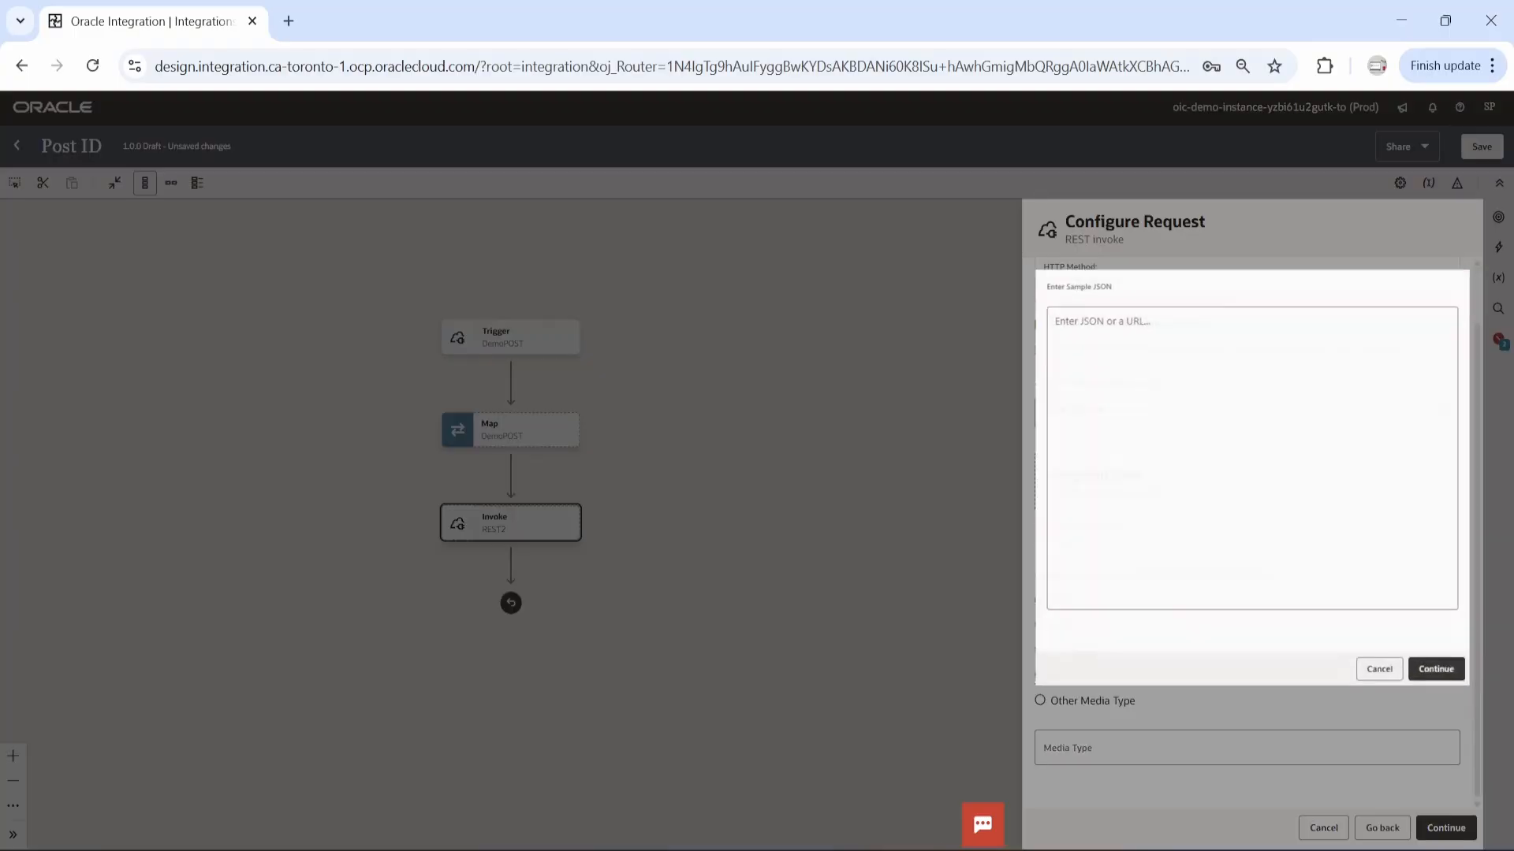
{"action": "left_click", "coordinate": [888, 850]}
{"action": "left_click", "coordinate": [107, 412]}
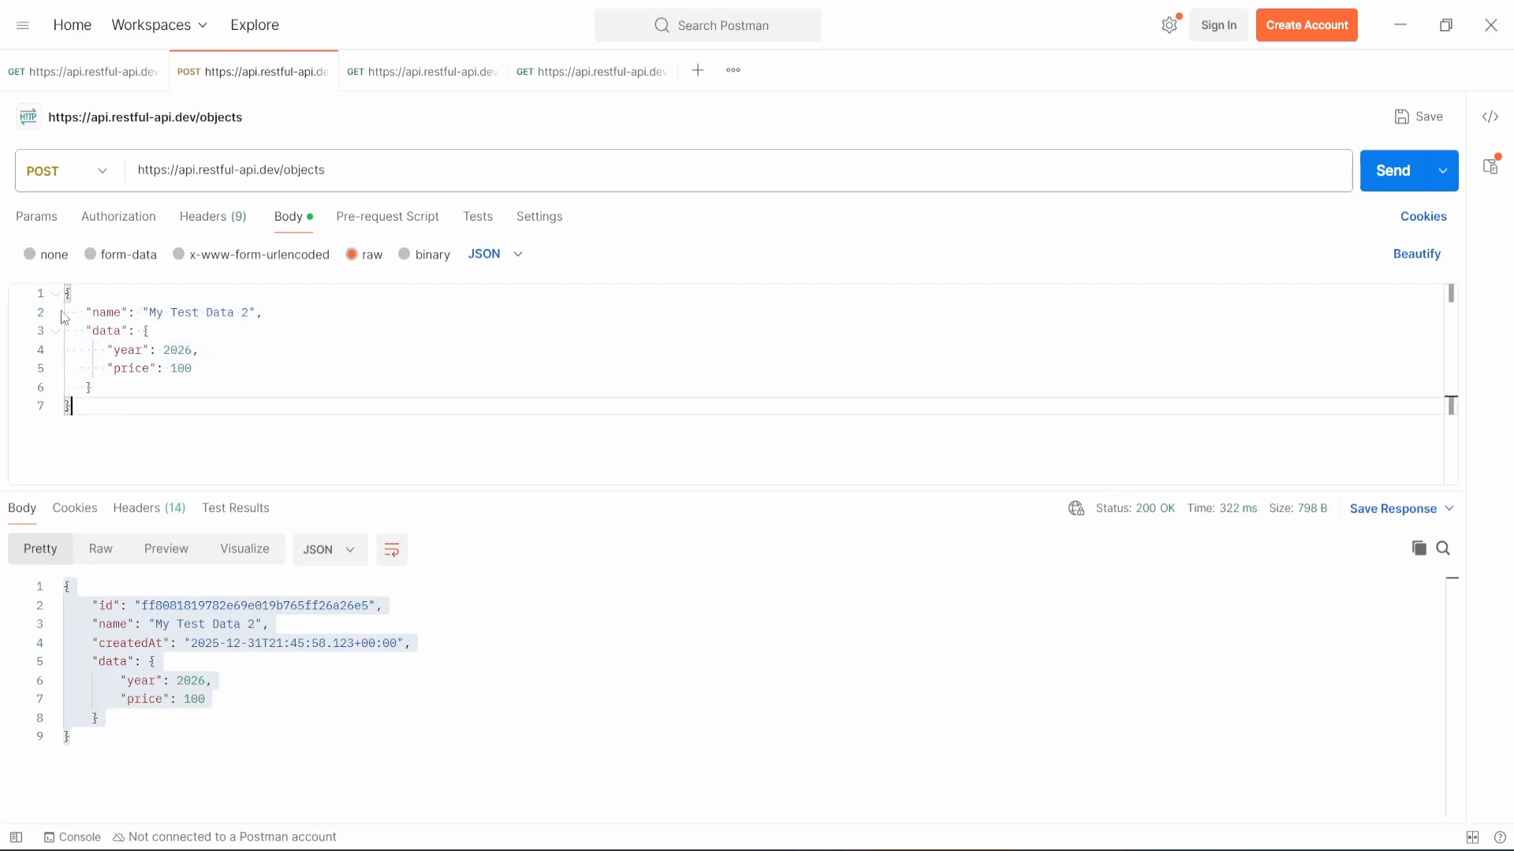
{"action": "left_click", "coordinate": [70, 293], "text": "shift"}
{"action": "key", "text": "ctrl+c"}
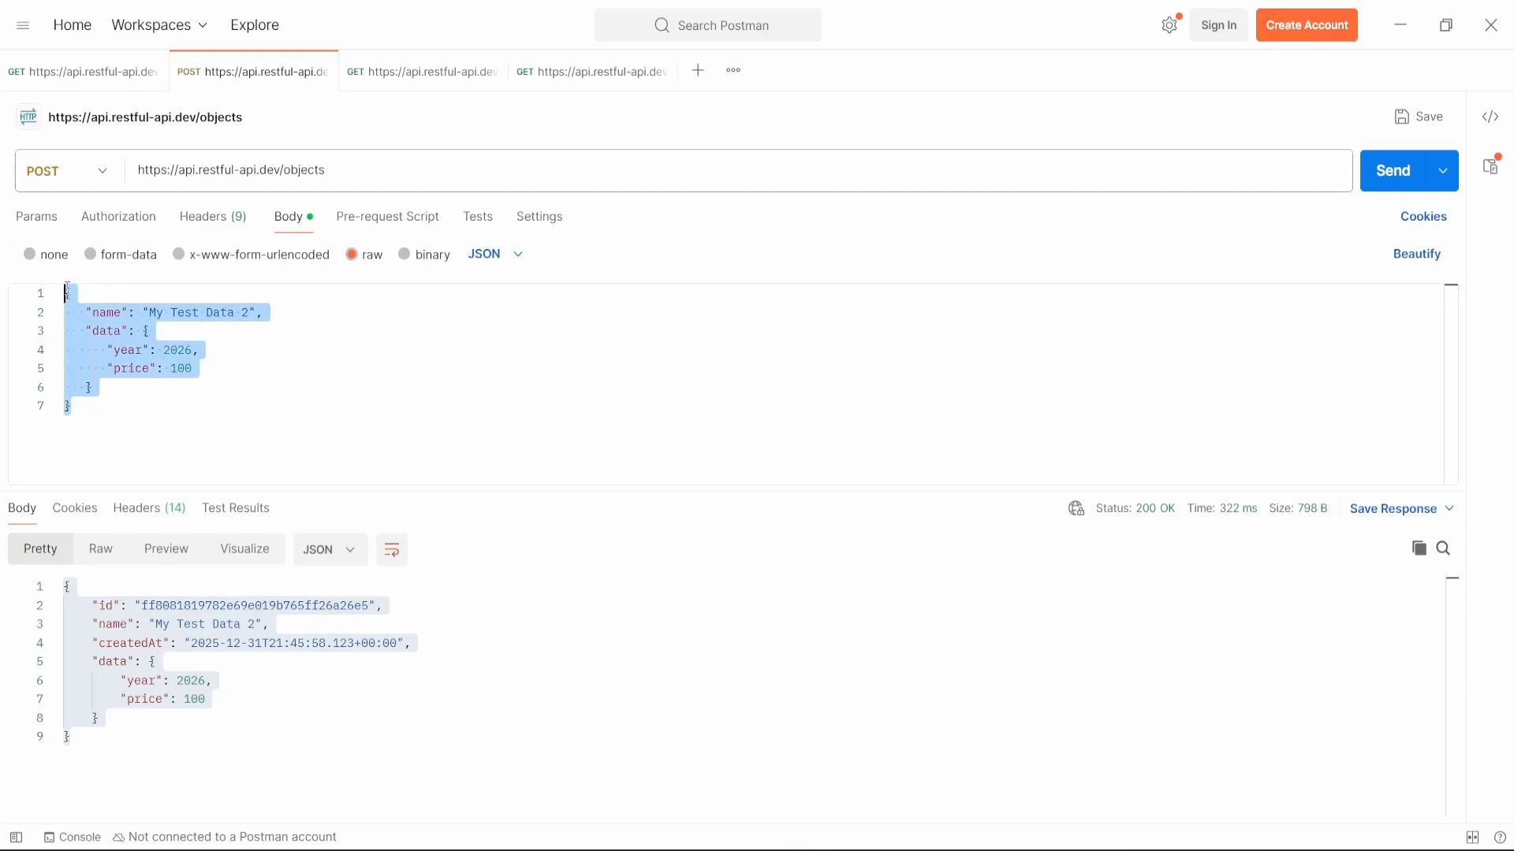
{"action": "left_click", "coordinate": [1400, 24]}
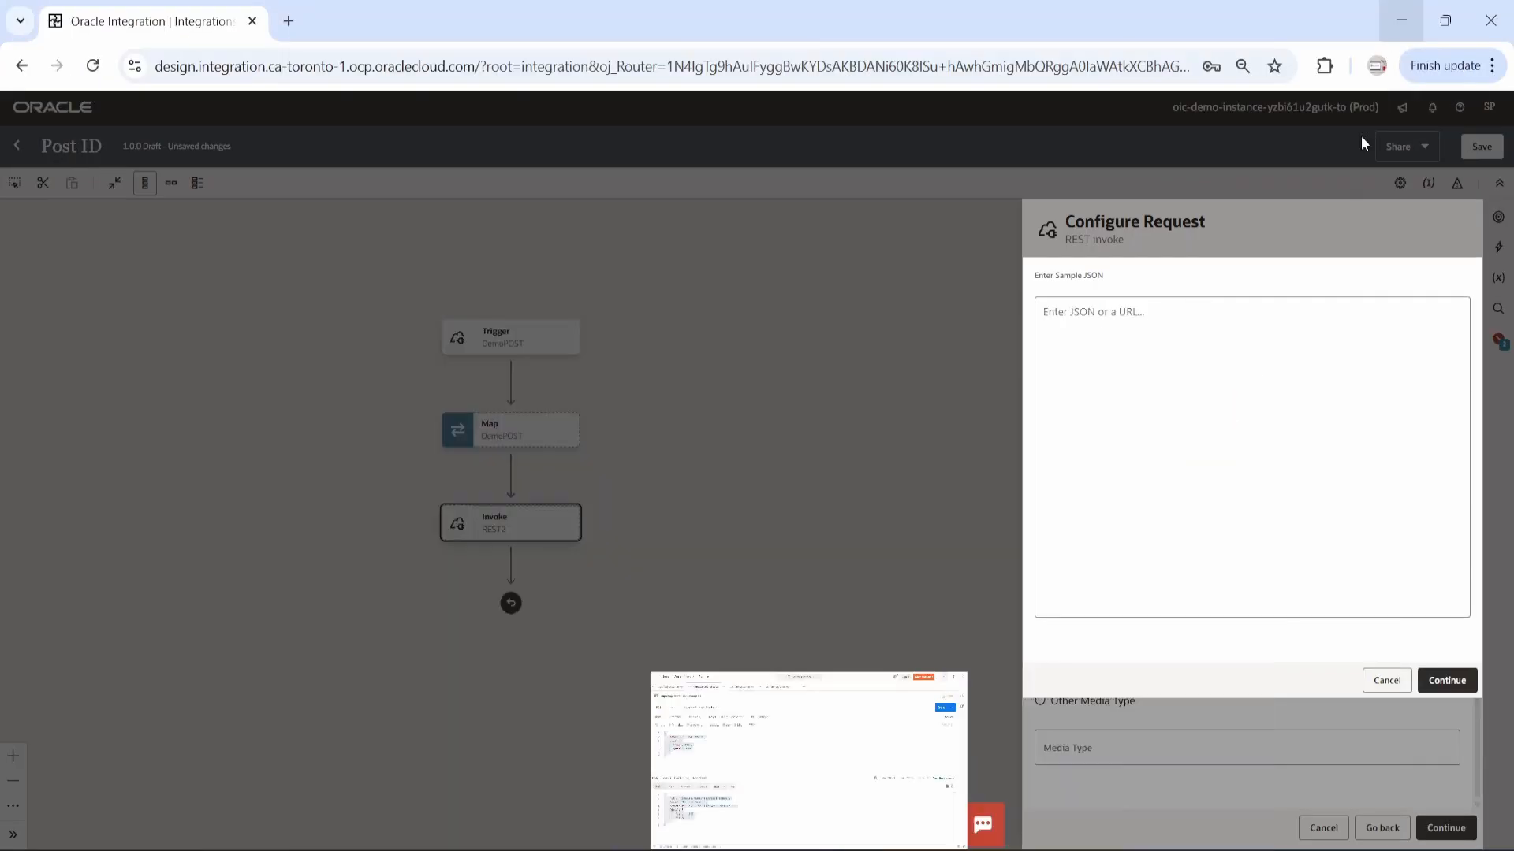
{"action": "left_click", "coordinate": [1166, 361]}
{"action": "key", "text": "ctrl+v"}
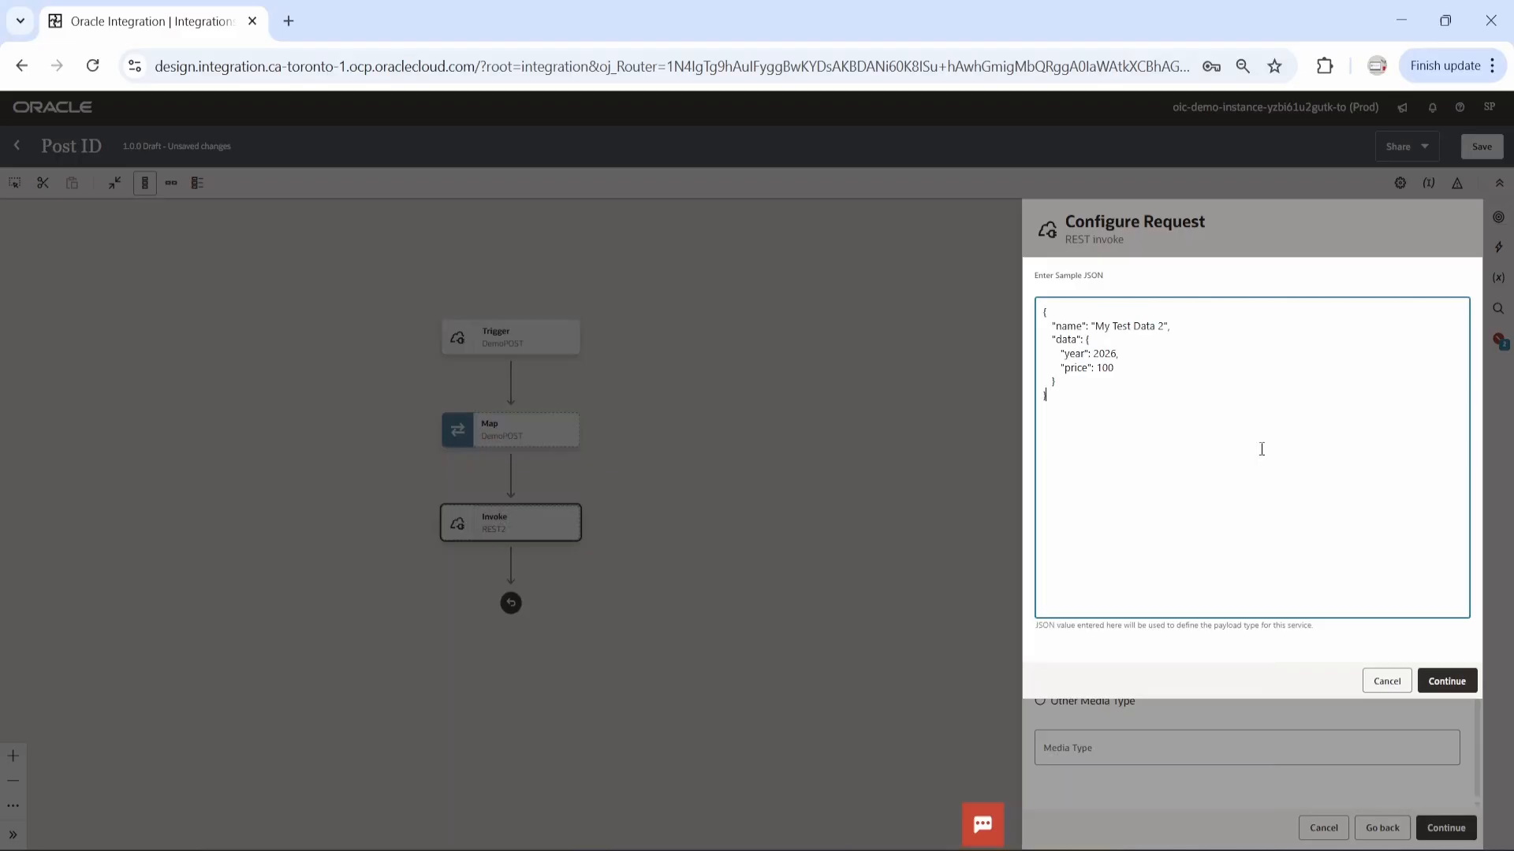
{"action": "left_click", "coordinate": [1448, 681]}
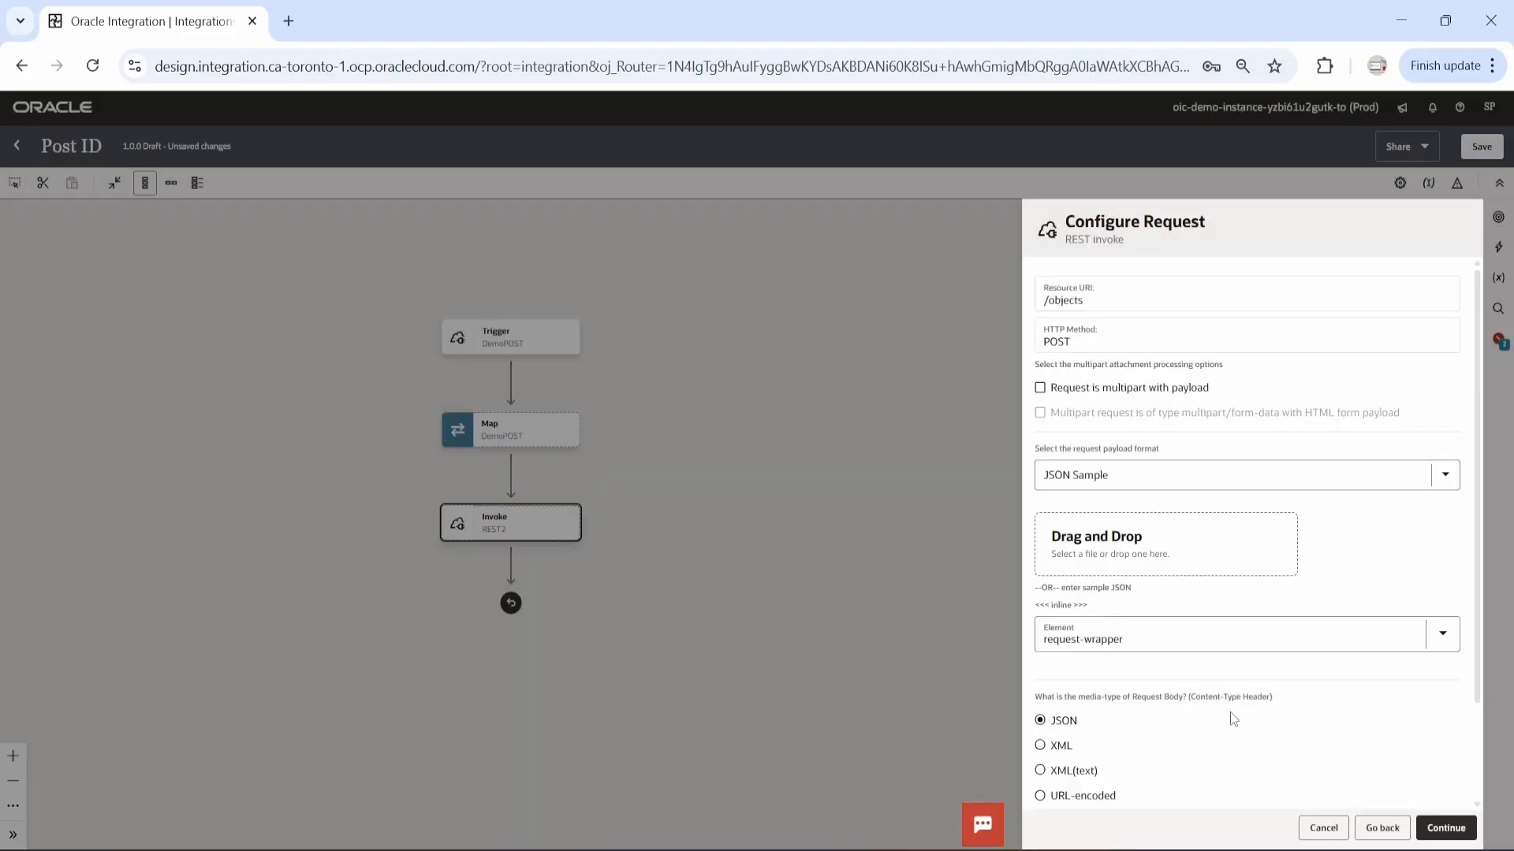
Step: Set the request media type to application/json and proceed to the response configuration
{"action": "scroll", "coordinate": [1230, 712], "scroll_direction": "down", "scroll_amount": 2}
{"action": "left_click", "coordinate": [1139, 748]}
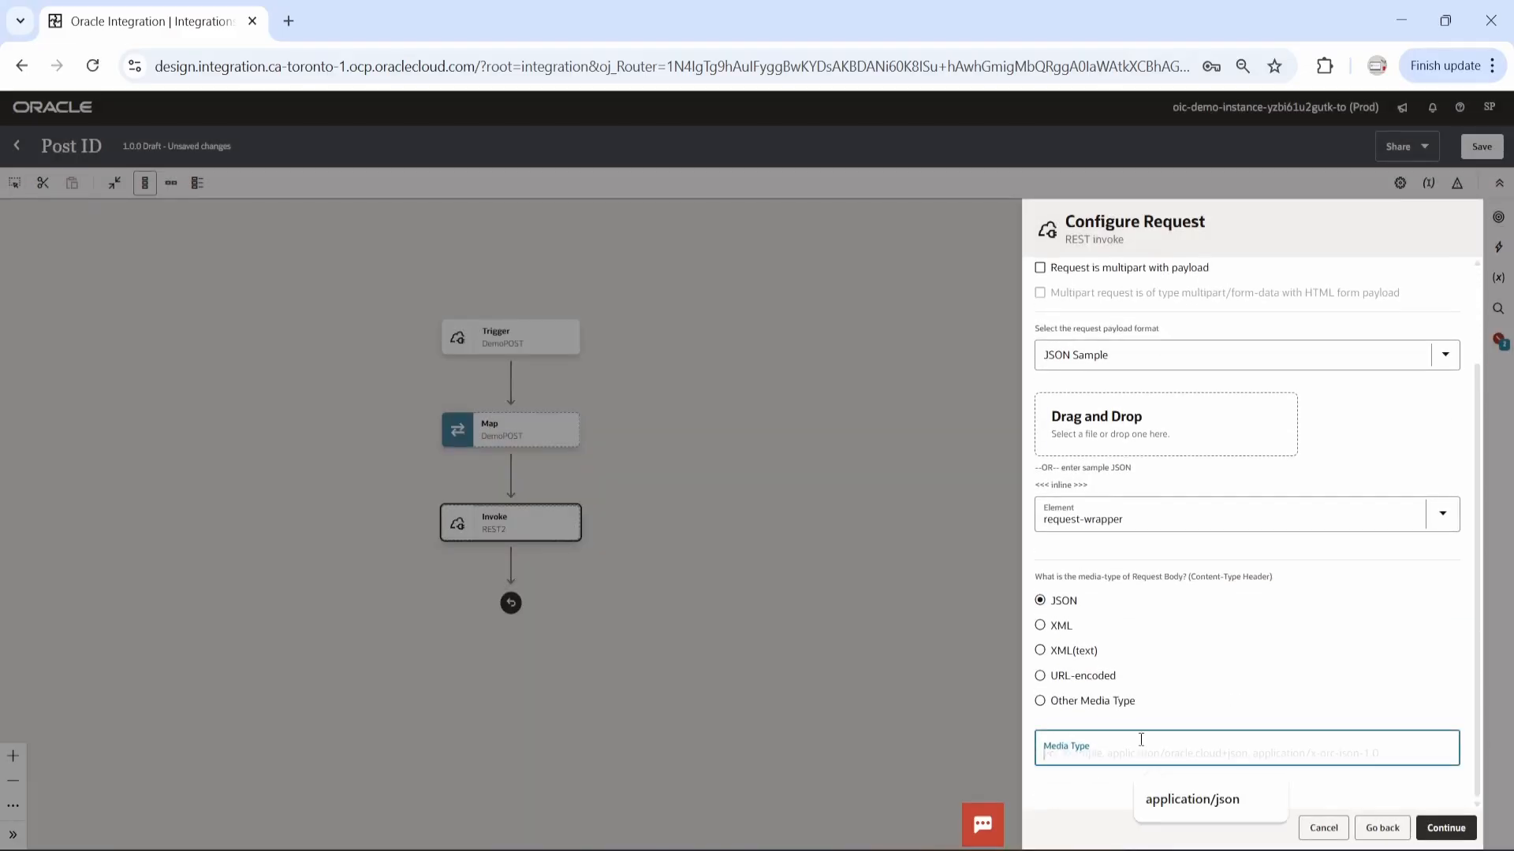
{"action": "left_click", "coordinate": [1174, 811]}
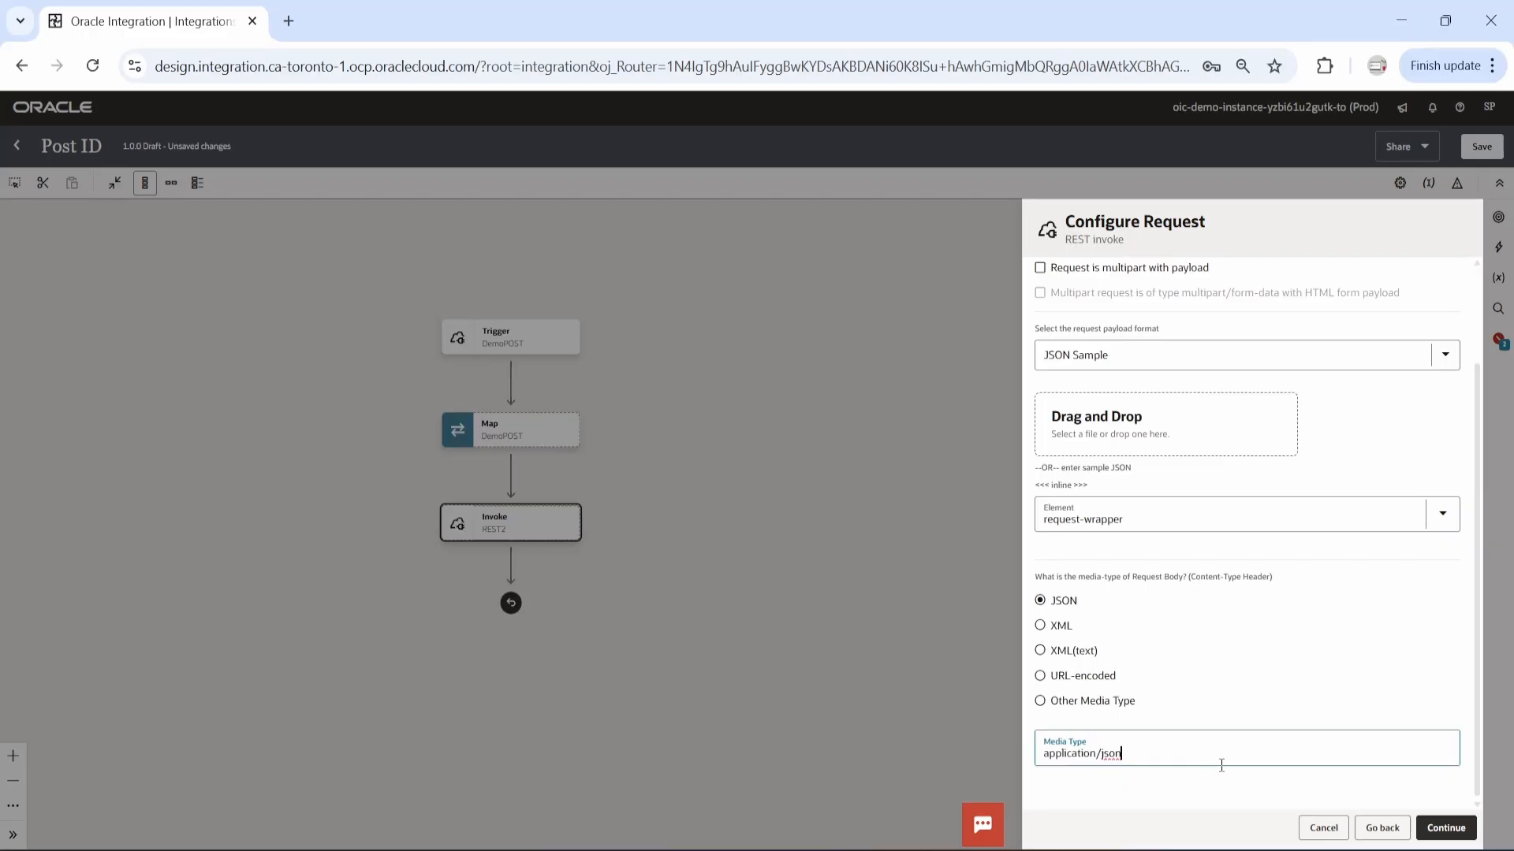
{"action": "left_click", "coordinate": [1444, 826]}
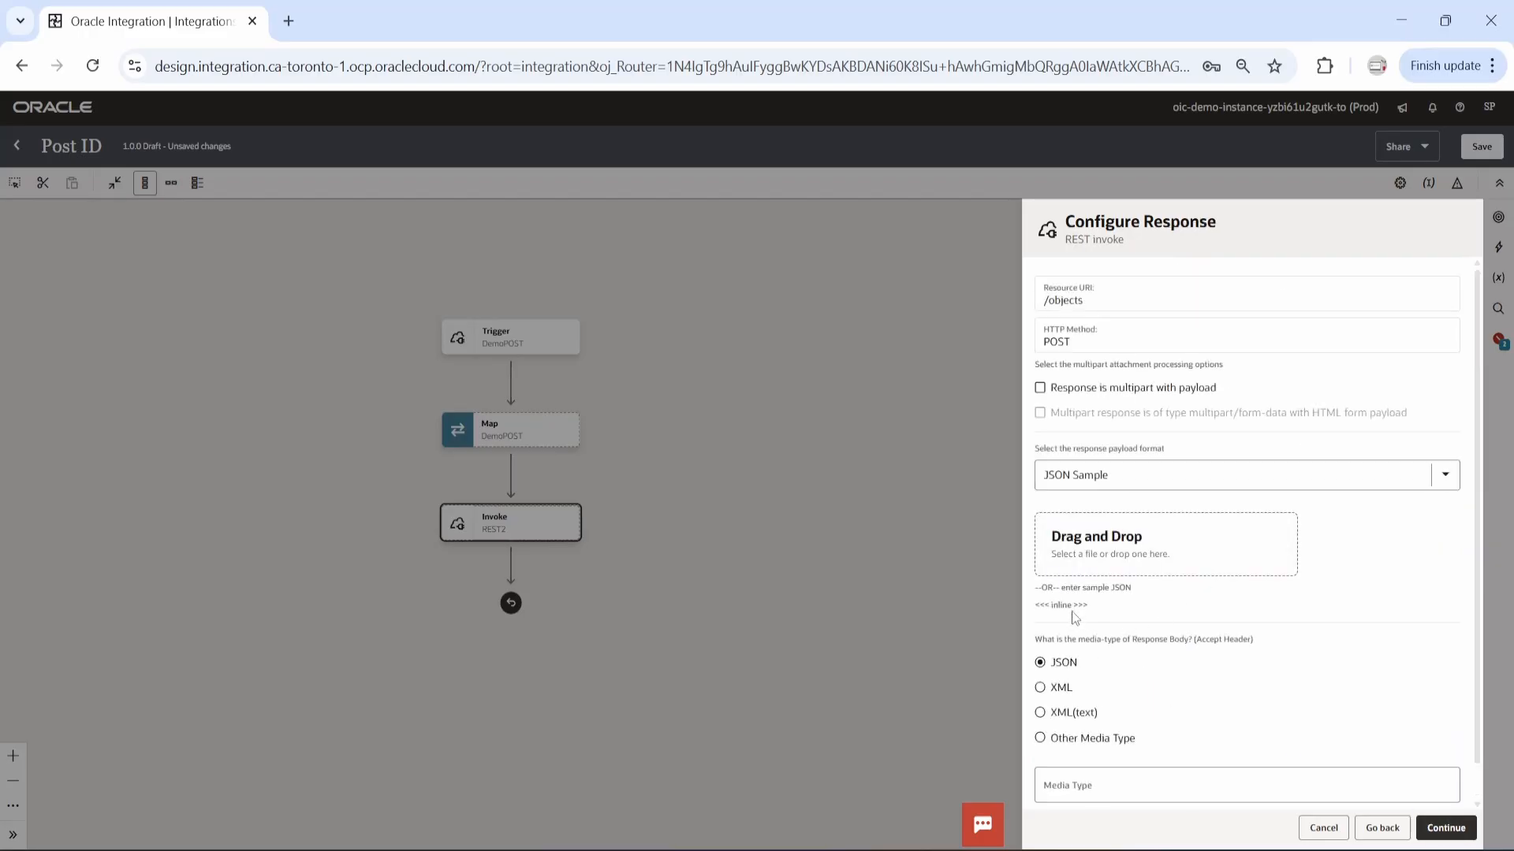
Step: Copy the response body of the /objects POST call from Postman and use it as the PostID response's inline sample JSON
{"action": "scroll", "coordinate": [1117, 641], "scroll_direction": "down", "scroll_amount": 1}
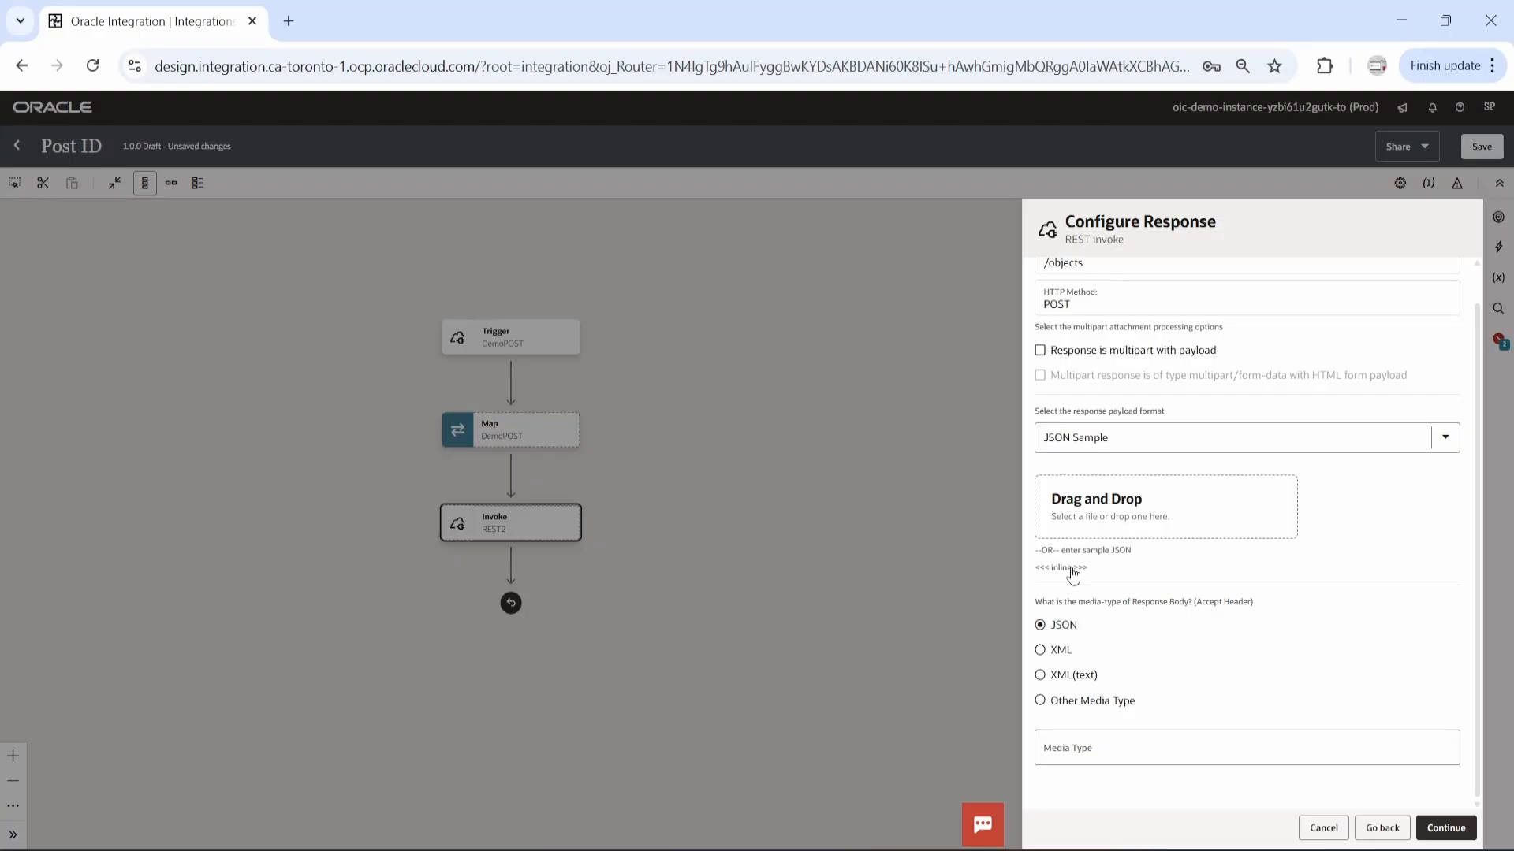
{"action": "left_click", "coordinate": [1071, 571]}
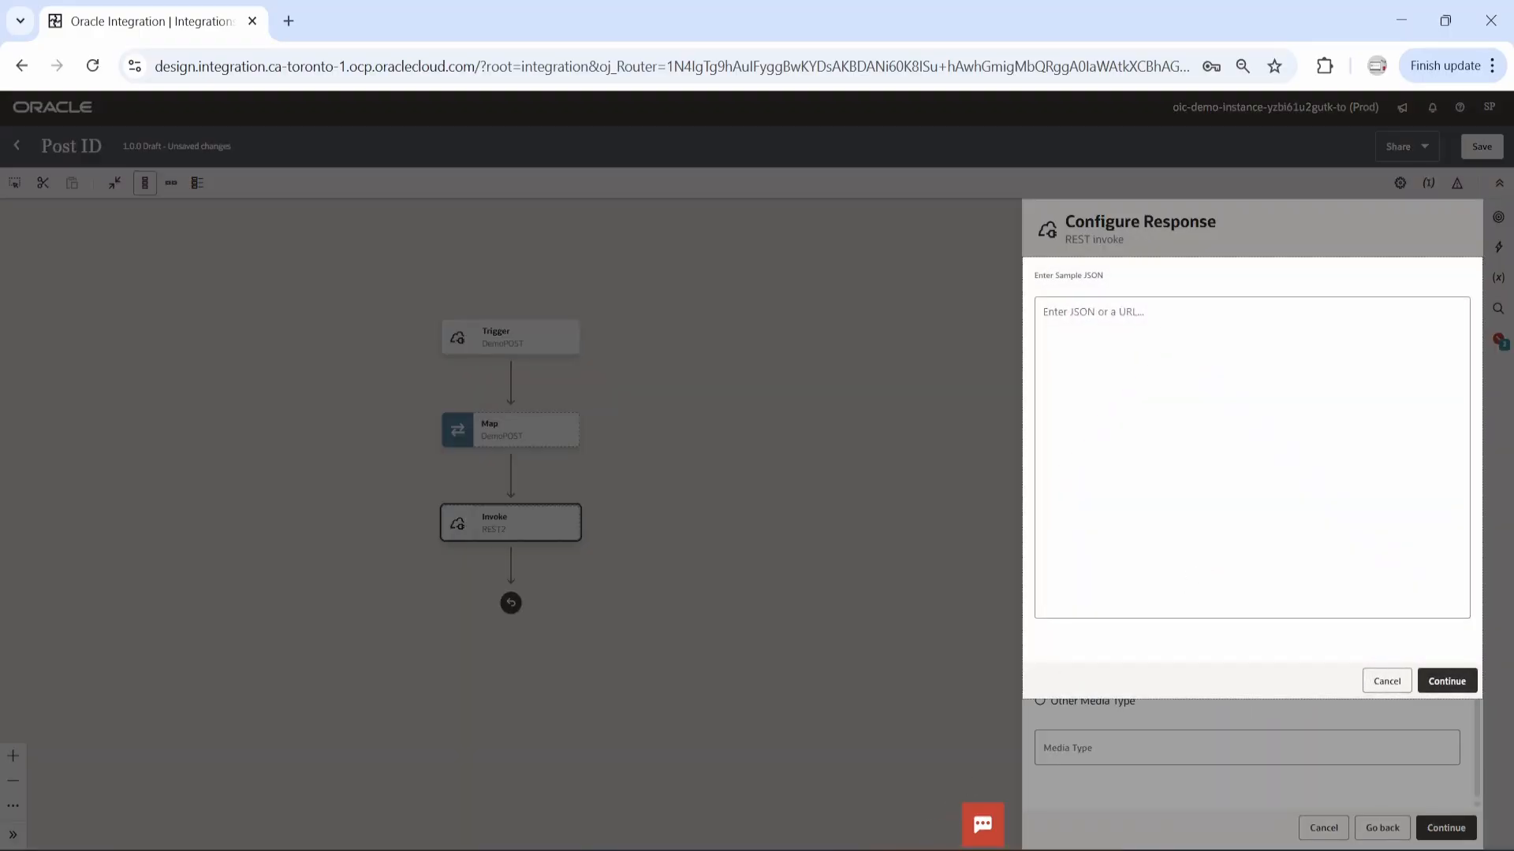
{"action": "left_click", "coordinate": [907, 850]}
{"action": "left_click", "coordinate": [107, 735]}
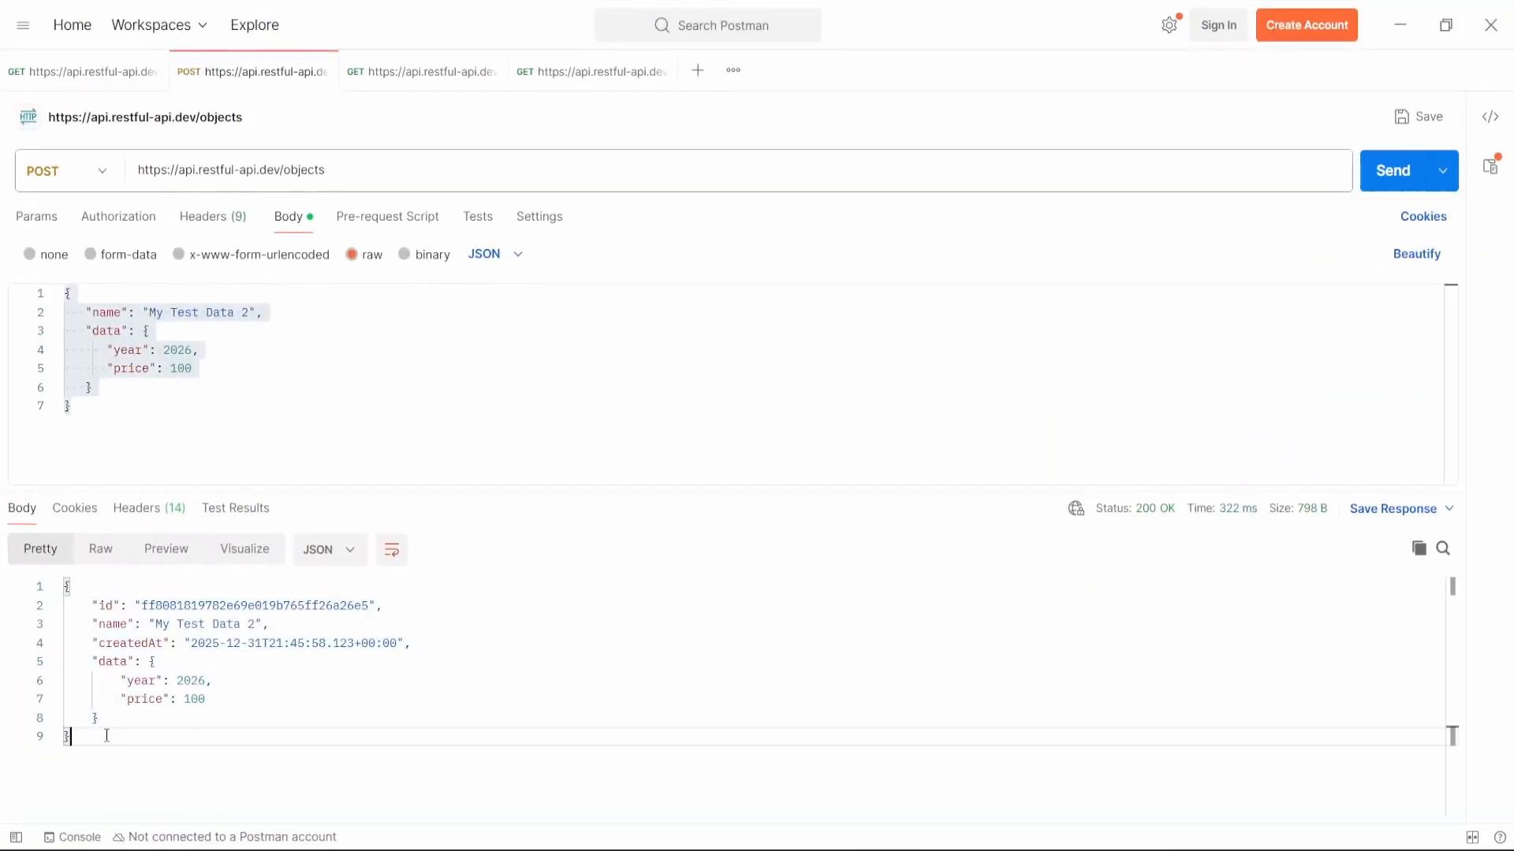
{"action": "left_click", "coordinate": [67, 587], "text": "shift"}
{"action": "key", "text": "ctrl+c"}
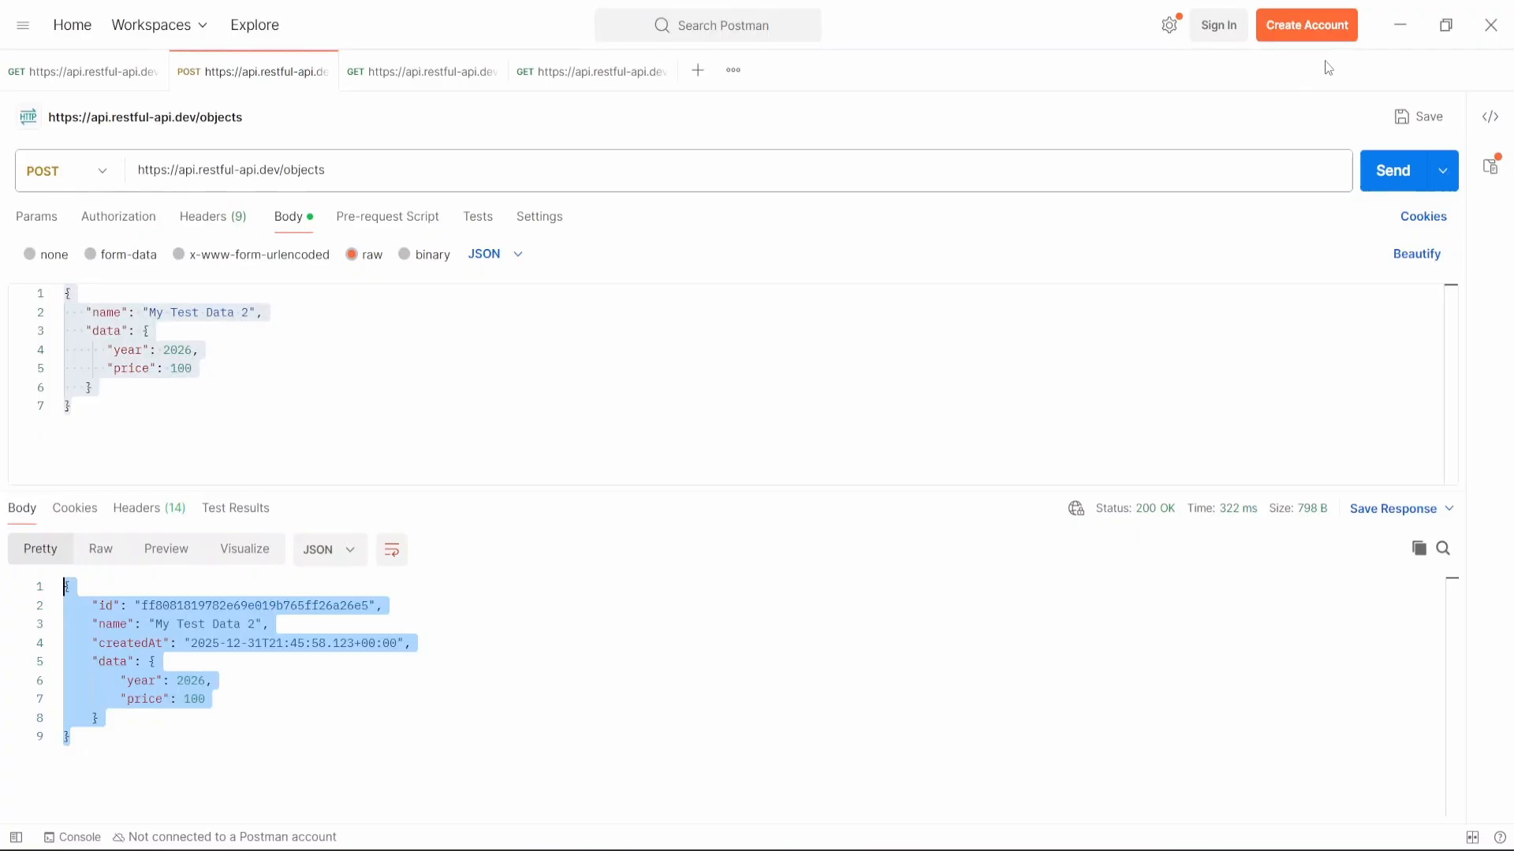
{"action": "left_click", "coordinate": [1400, 24]}
{"action": "left_click", "coordinate": [1125, 452]}
{"action": "key", "text": "ctrl+v"}
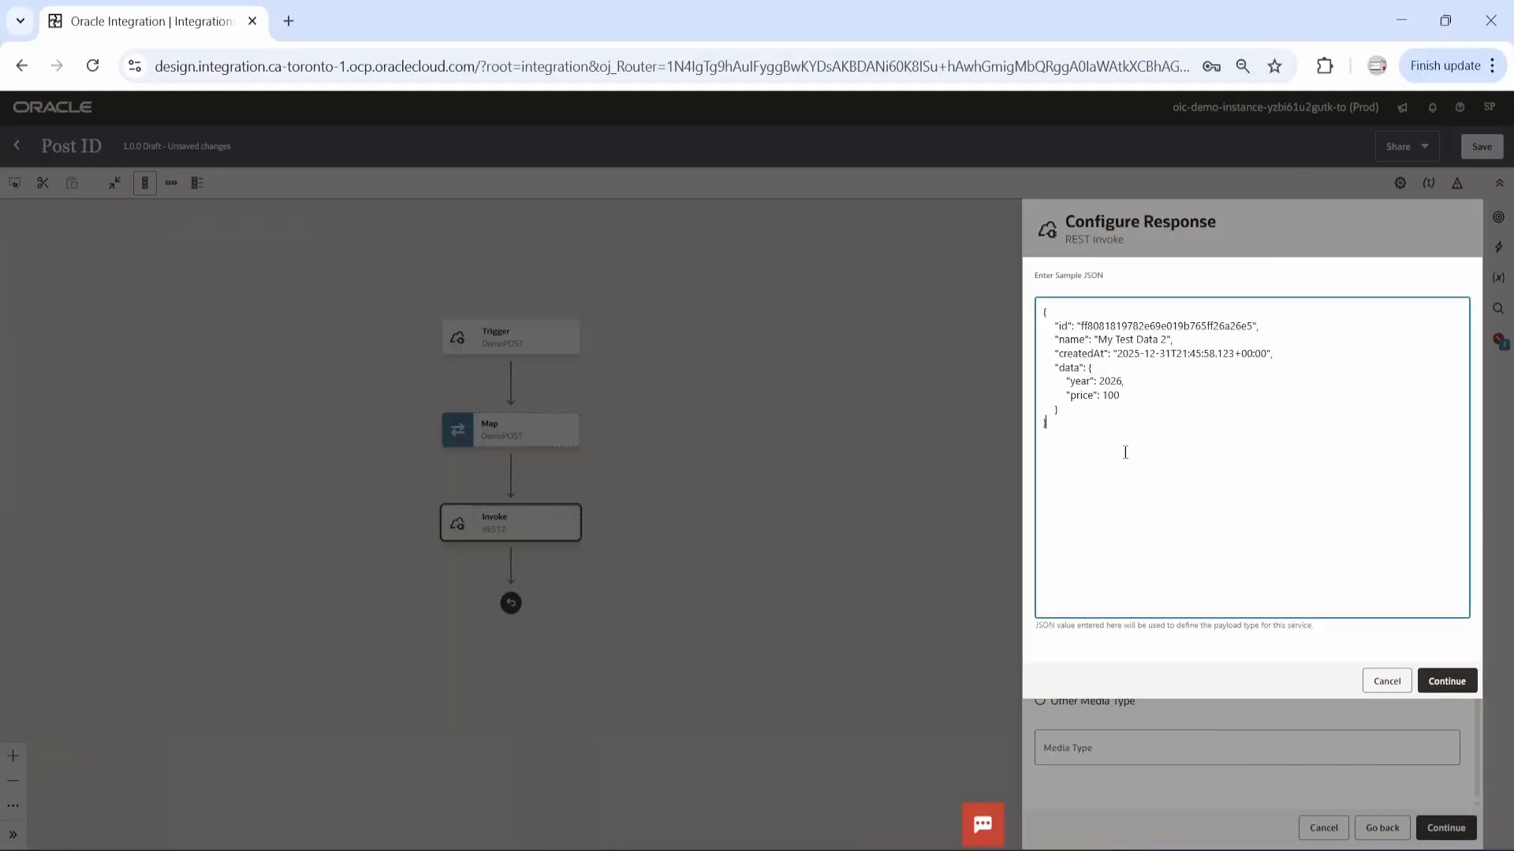
{"action": "left_click", "coordinate": [1421, 680]}
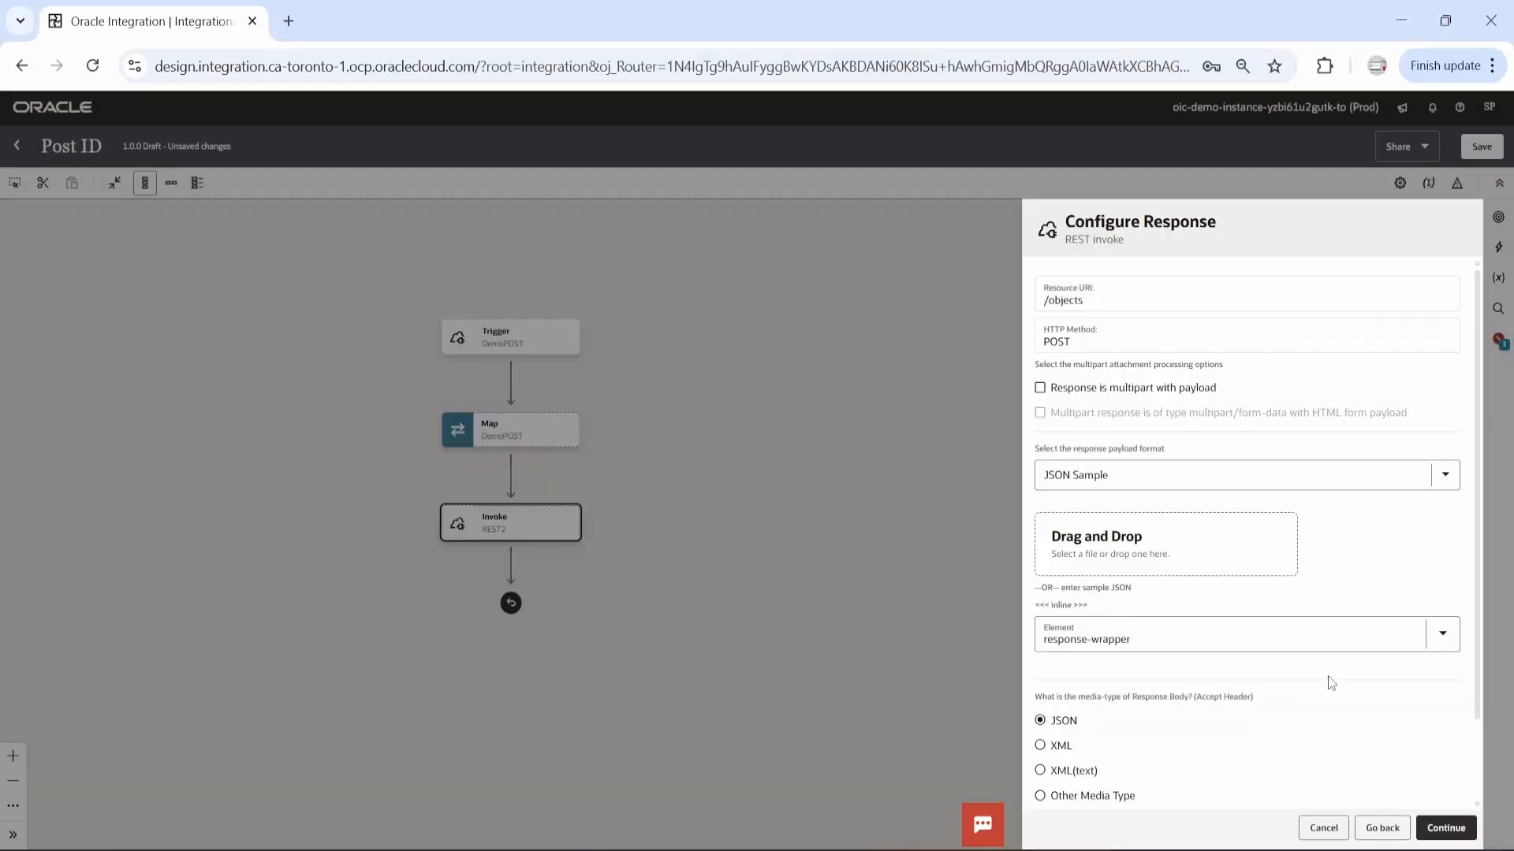
Step: Keep JSON as the response media type and finish the PostID invoke endpoint configuration
{"action": "scroll", "coordinate": [1331, 683], "scroll_direction": "down", "scroll_amount": 1}
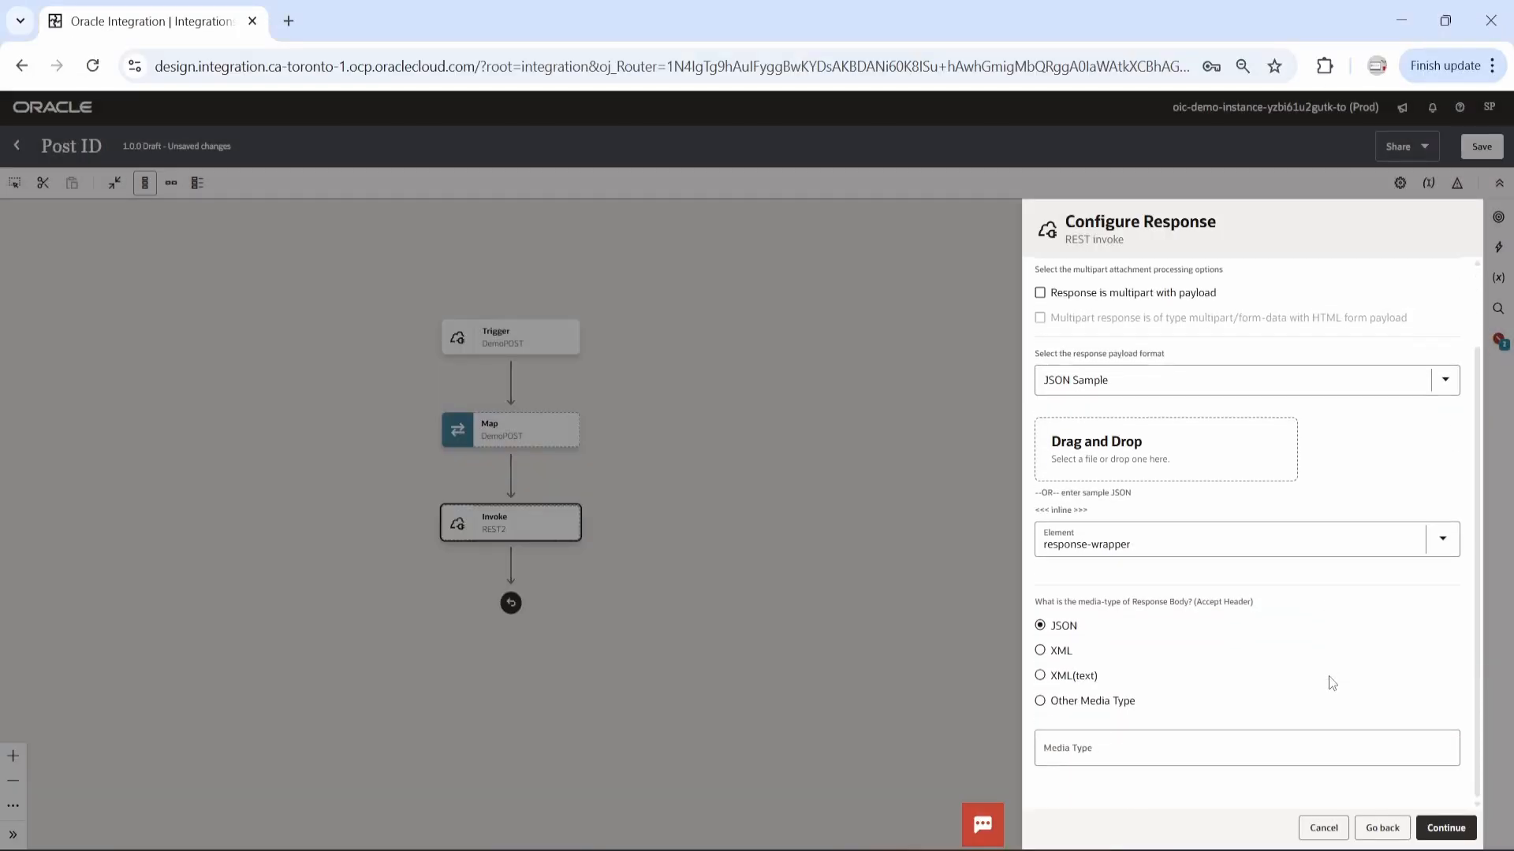
{"action": "left_click", "coordinate": [1443, 829]}
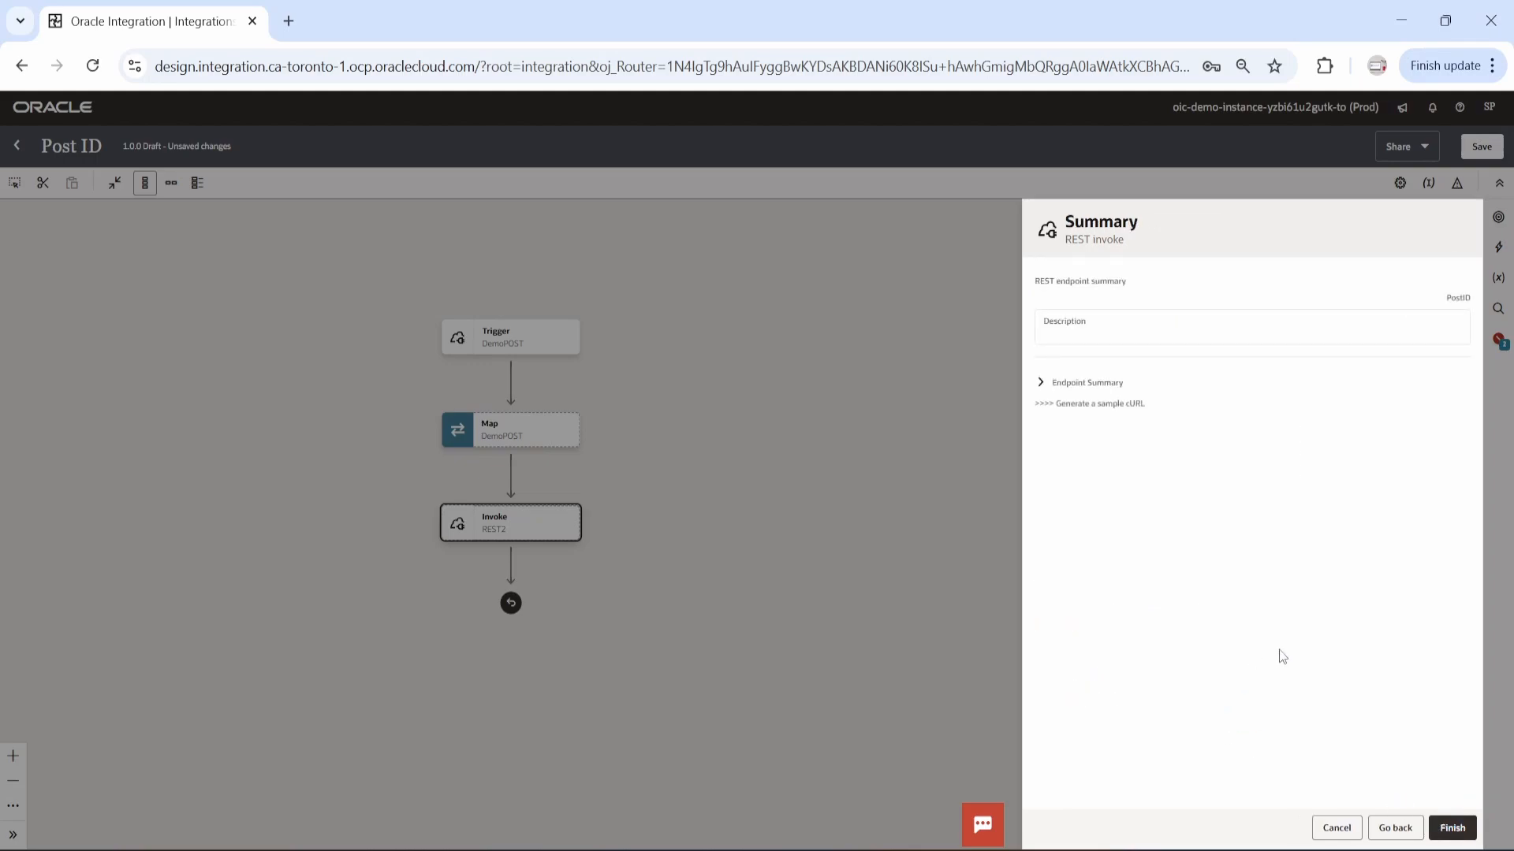
{"action": "left_click", "coordinate": [1453, 827]}
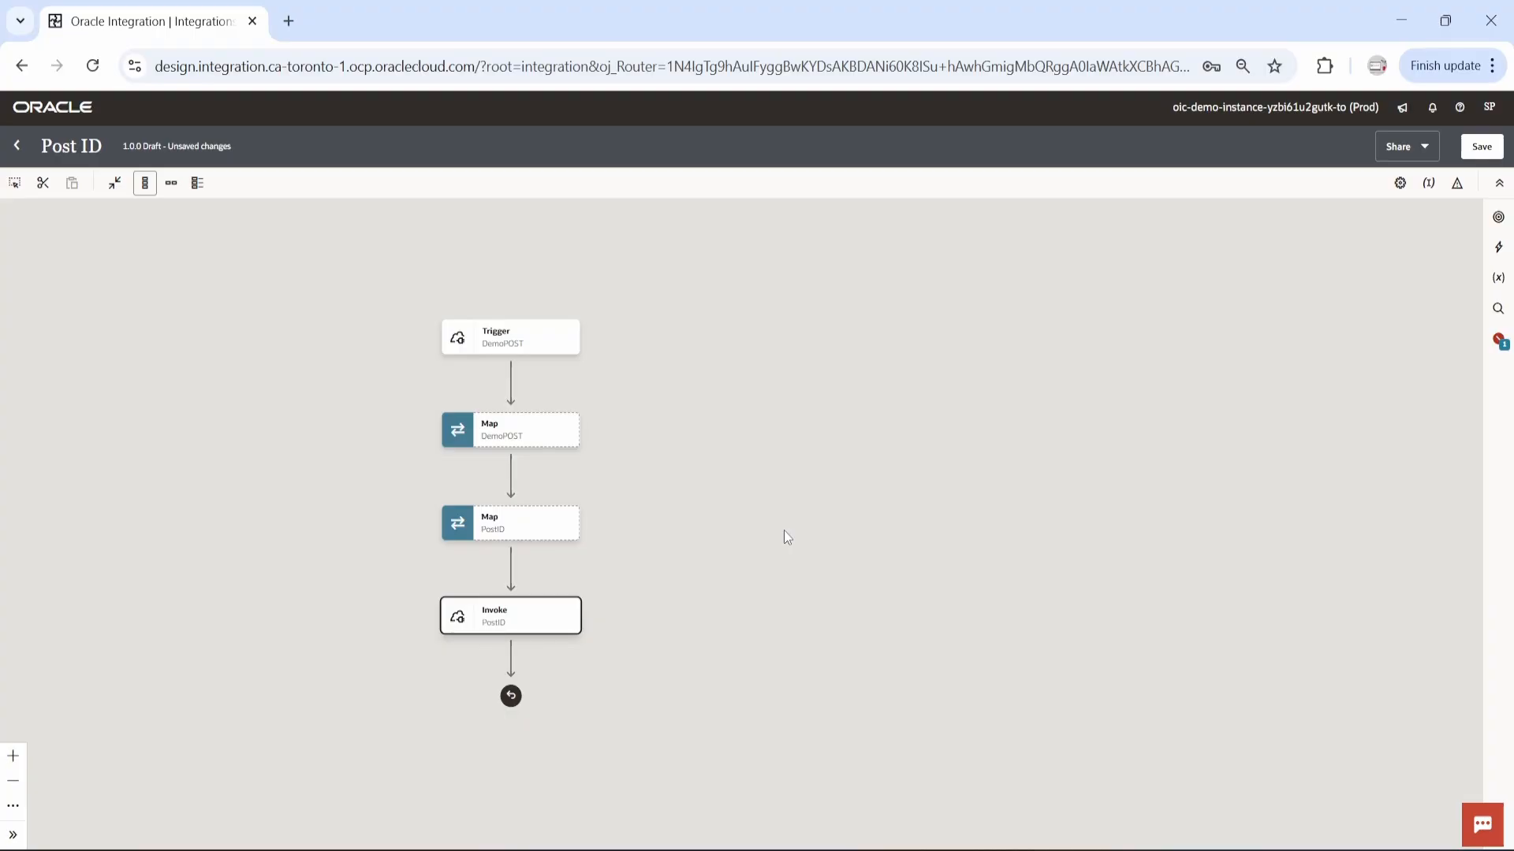
Step: Delete the unconfigured DemoPOST map that sits between the trigger and the PostID map
{"action": "left_click", "coordinate": [571, 439]}
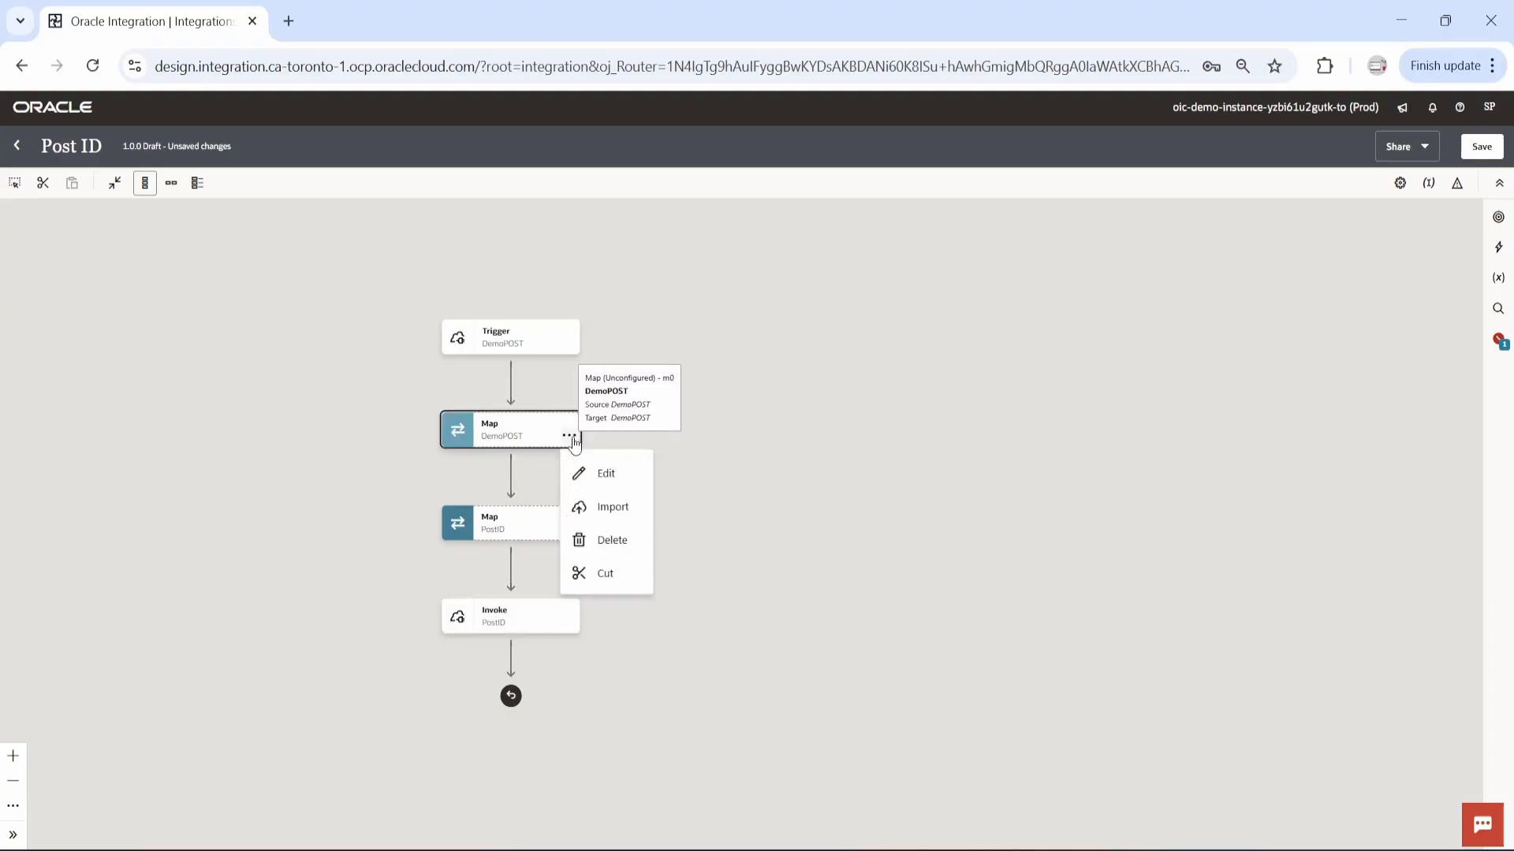
{"action": "left_click", "coordinate": [619, 544]}
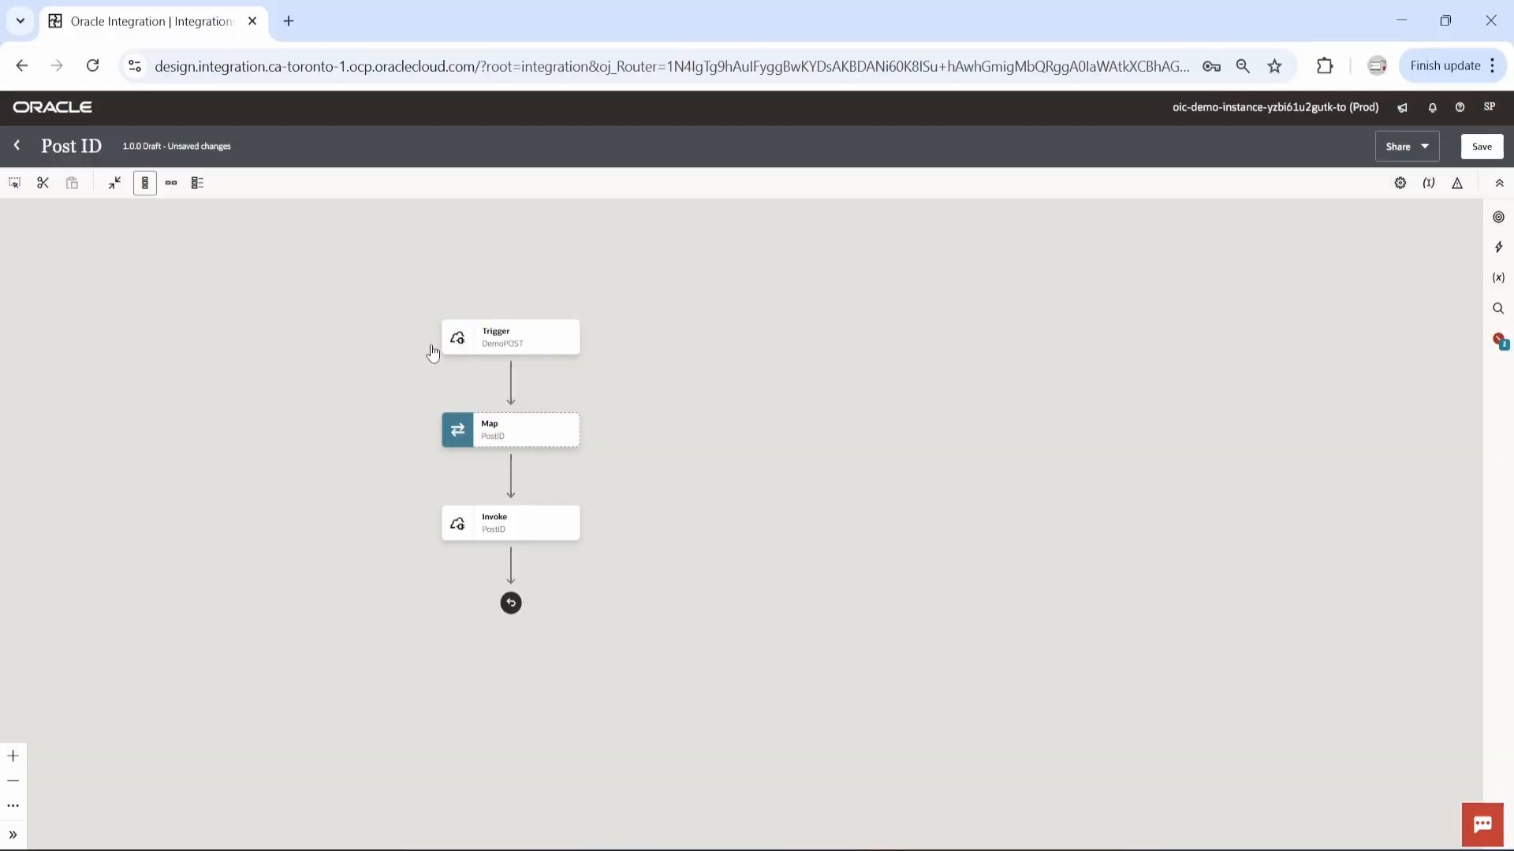
{"action": "mouse_move", "coordinate": [490, 340]}
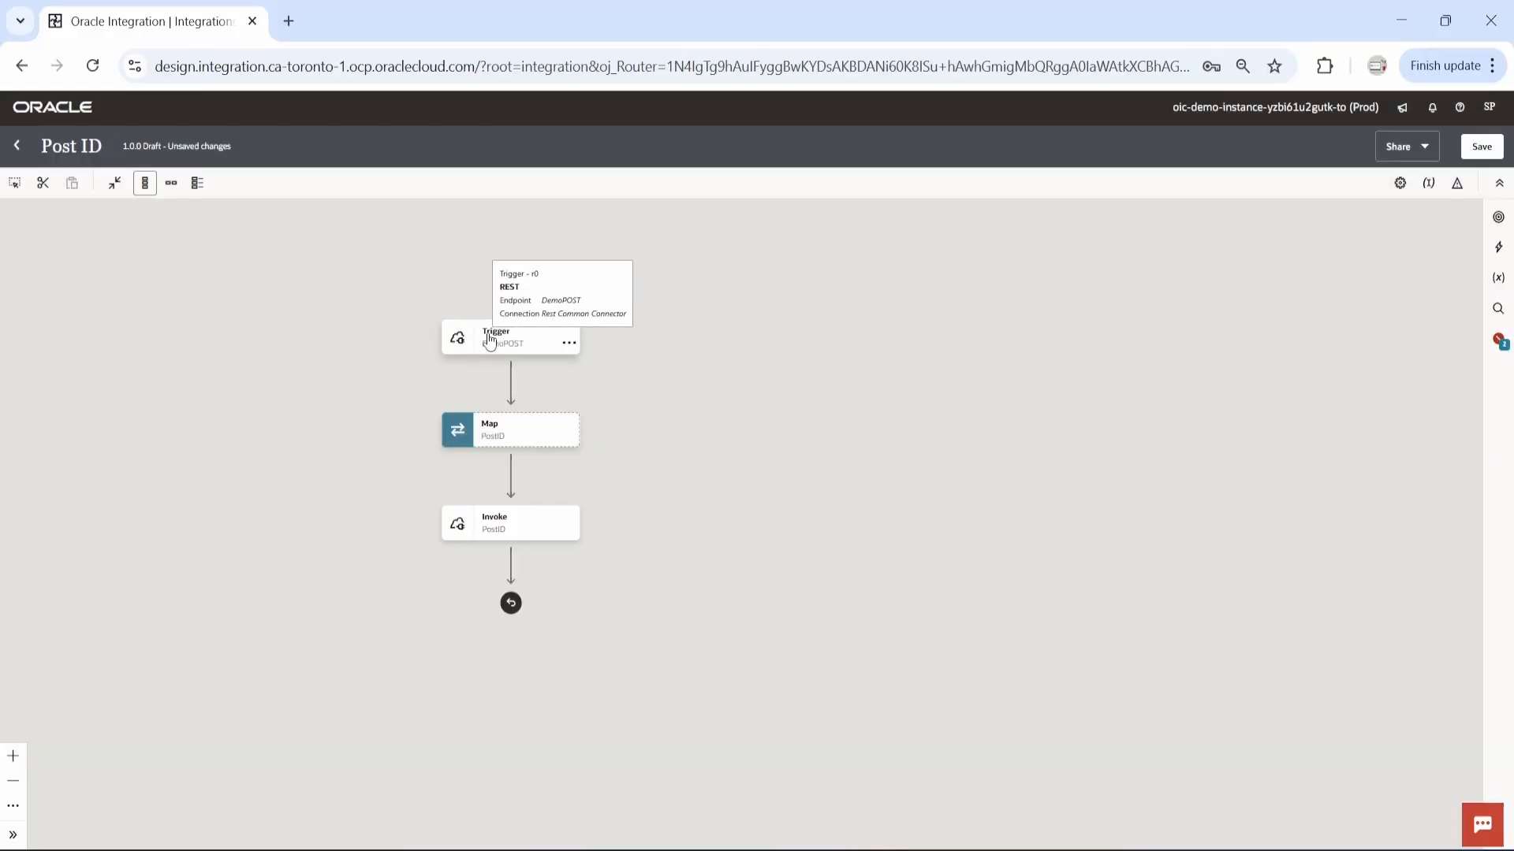
Step: Open the PostID map for editing and expand Request Wrapper, Name and Data in both the source and the target
{"action": "left_click", "coordinate": [568, 439]}
{"action": "left_click", "coordinate": [616, 476]}
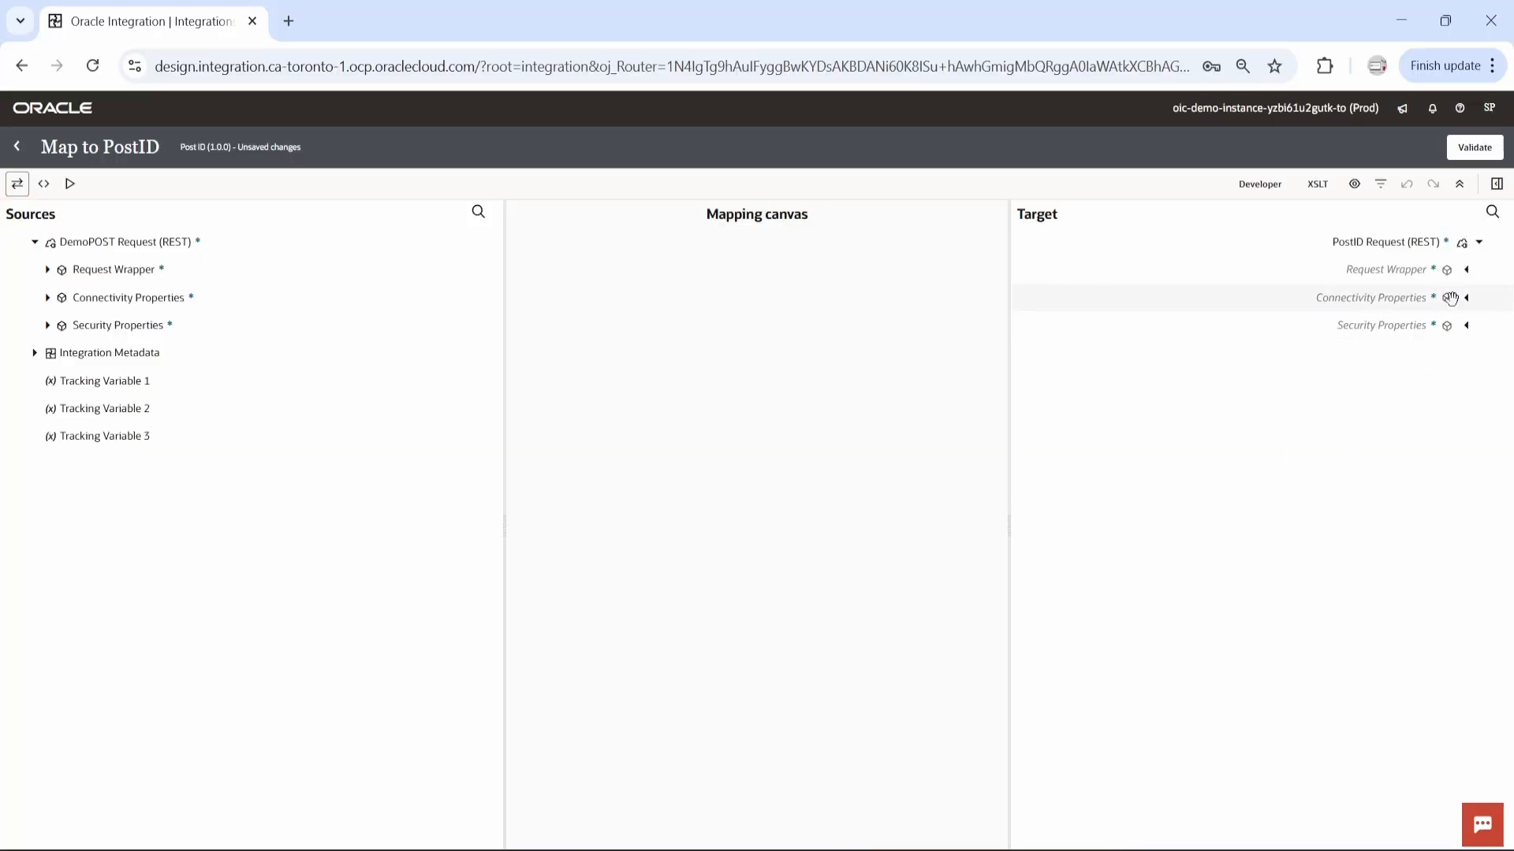
{"action": "left_click", "coordinate": [1466, 272]}
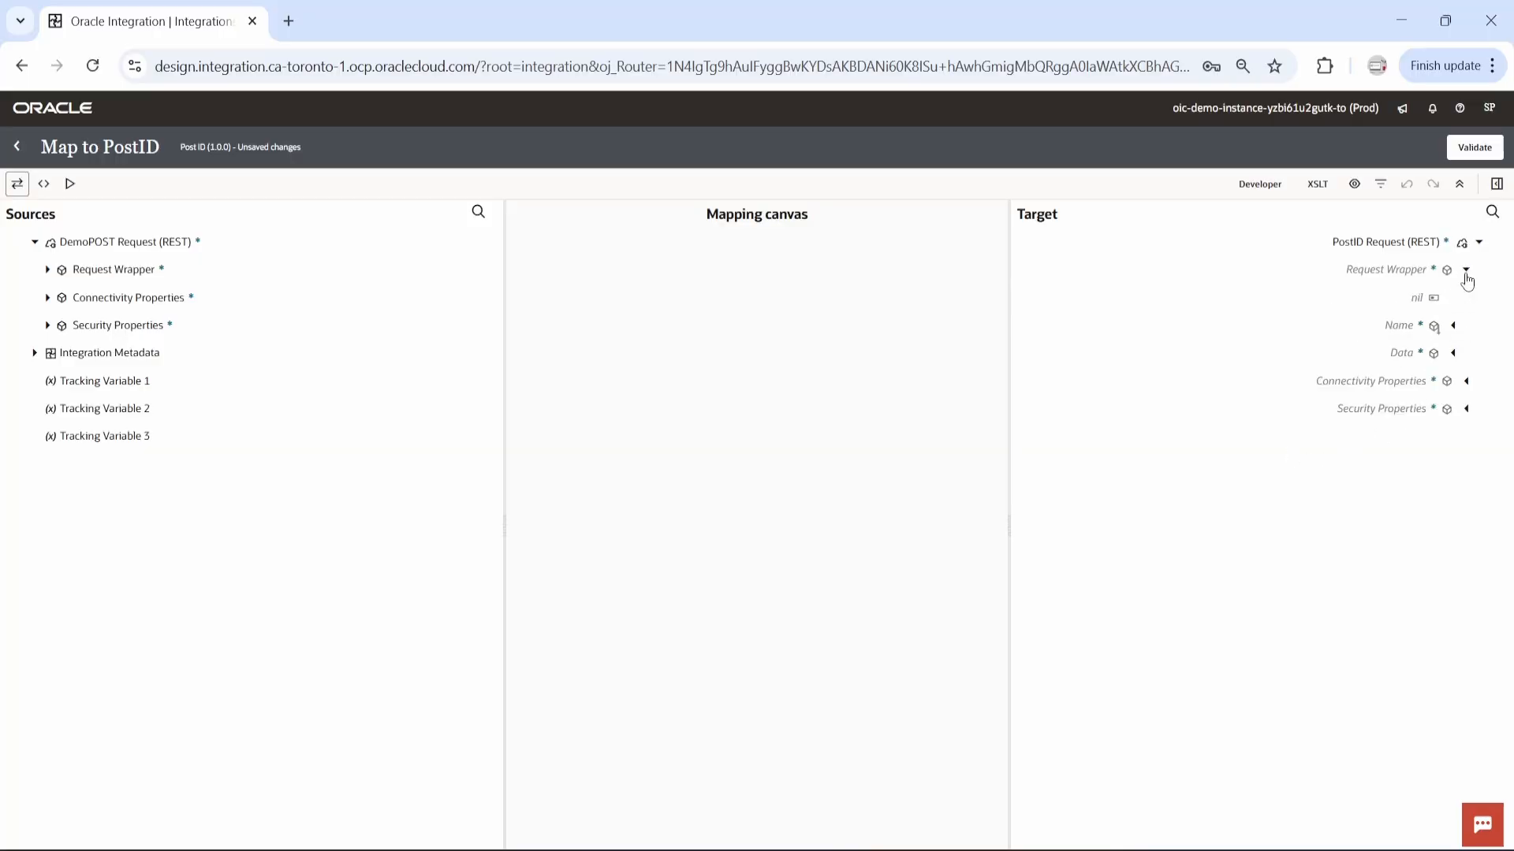
{"action": "left_click", "coordinate": [1453, 326]}
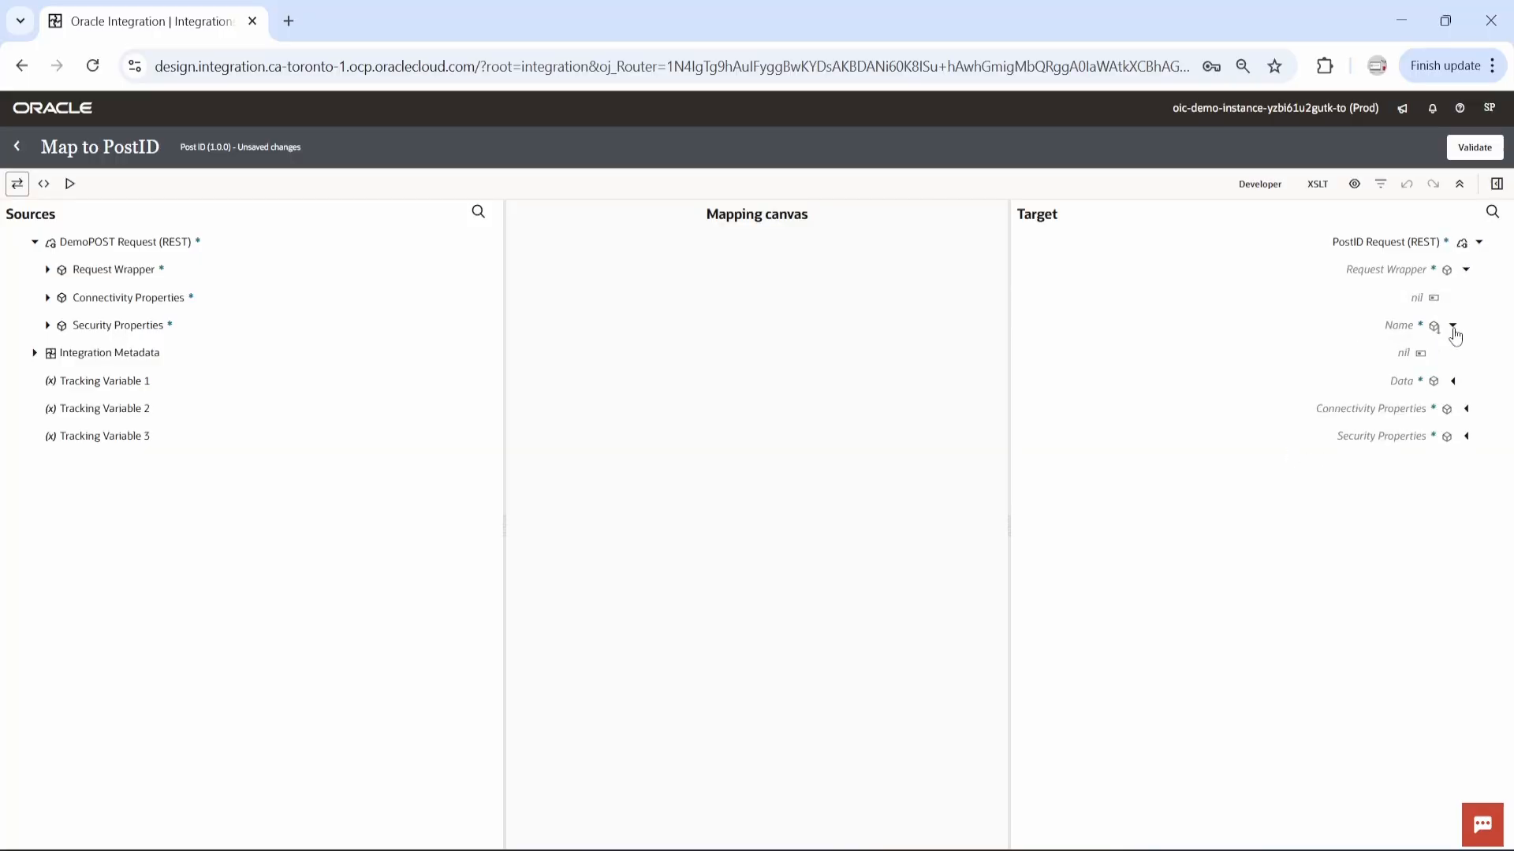
{"action": "left_click", "coordinate": [1453, 382]}
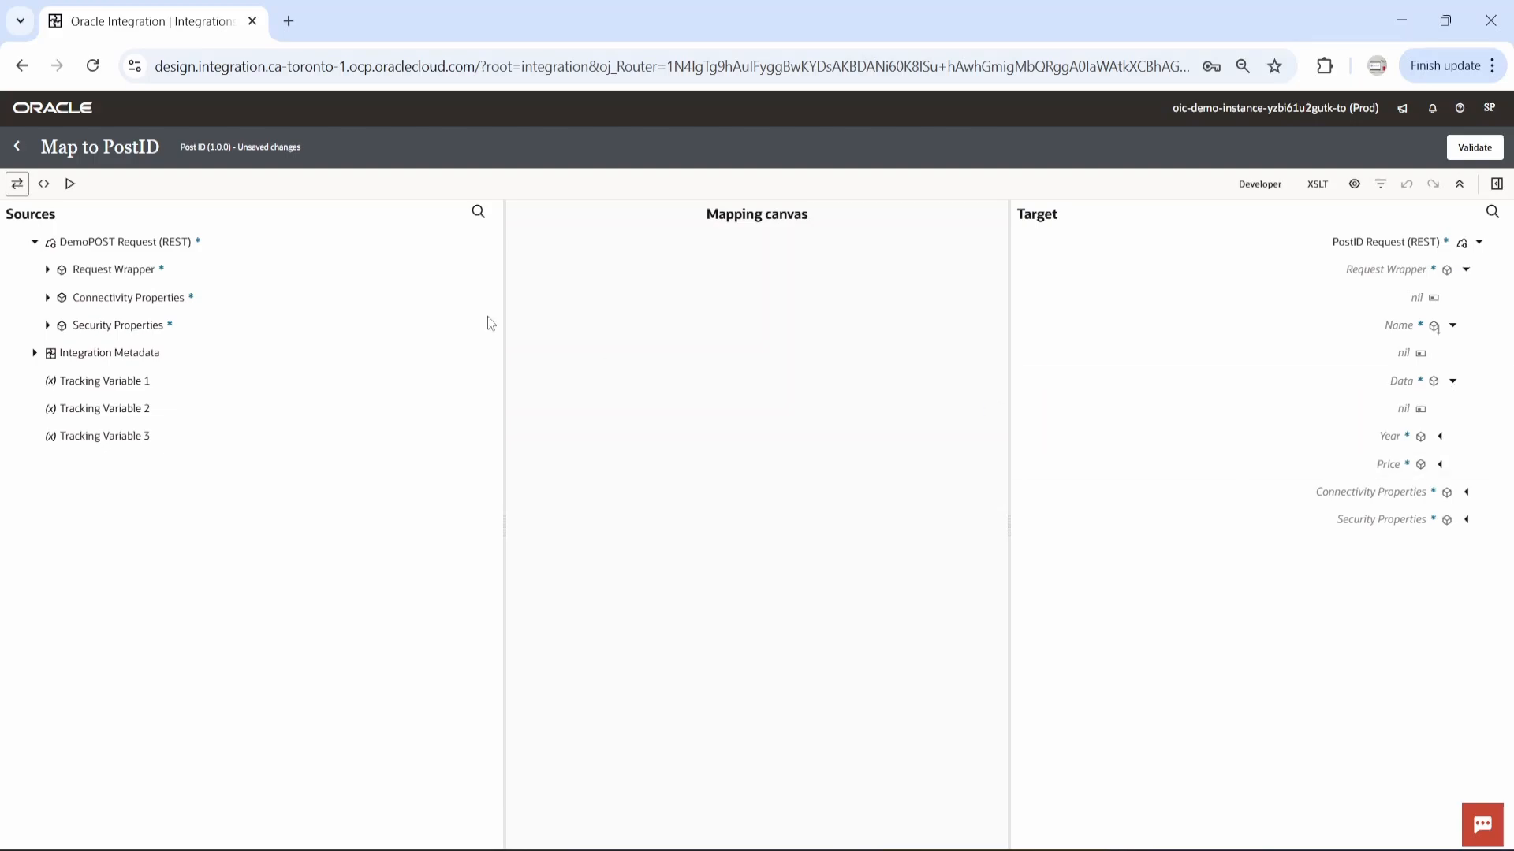
{"action": "left_click", "coordinate": [48, 270]}
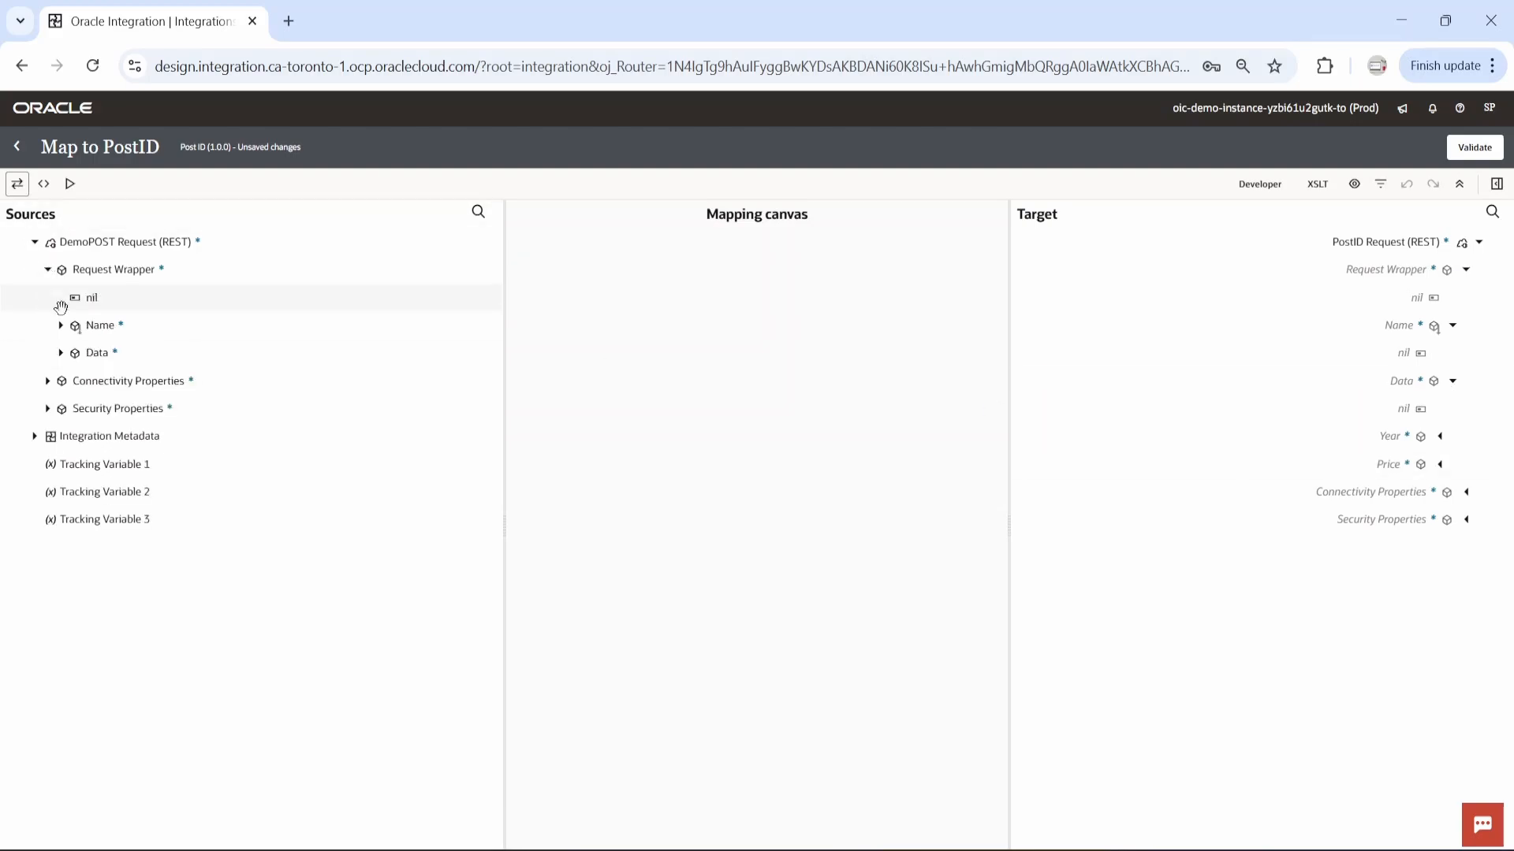
{"action": "left_click", "coordinate": [60, 325]}
{"action": "left_click", "coordinate": [59, 382]}
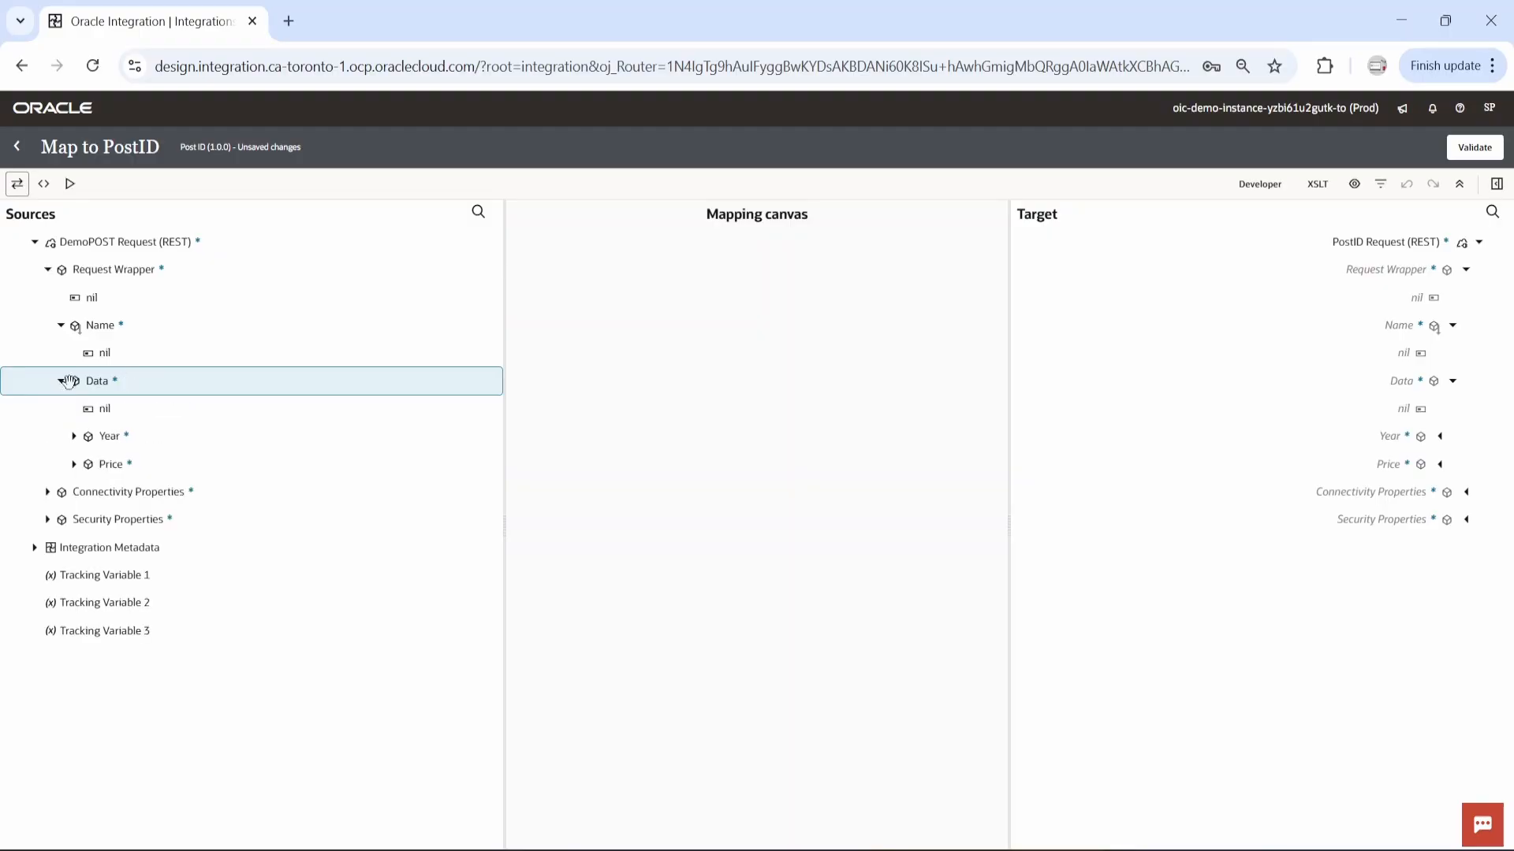
Step: Map the source Name, Year and Price to the matching PostID request fields, validate the map and return to the integration
{"action": "left_click_drag", "start_coordinate": [105, 325], "coordinate": [1389, 326]}
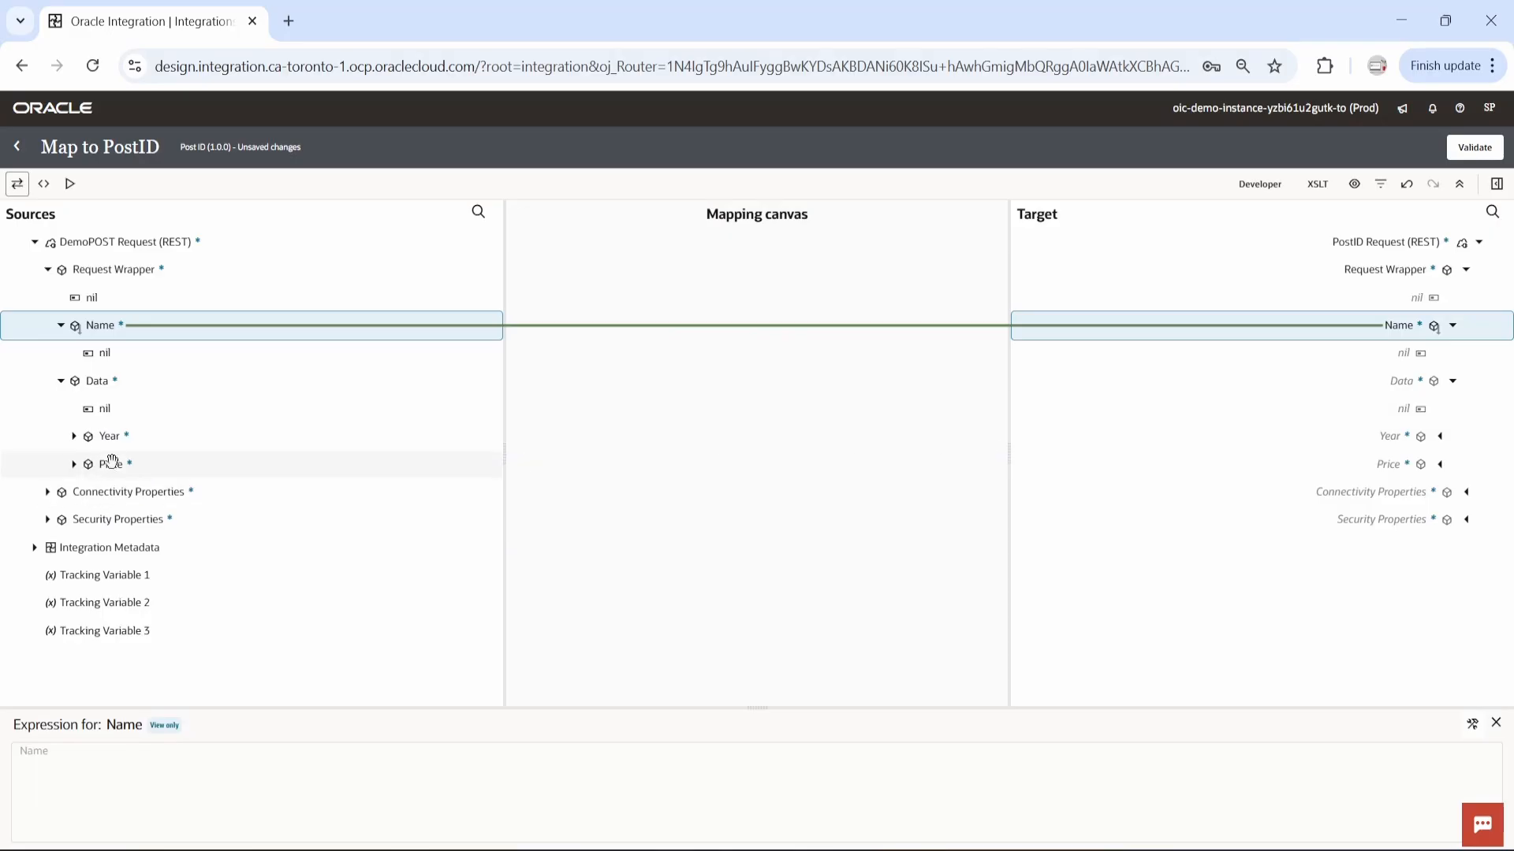
{"action": "left_click_drag", "start_coordinate": [111, 436], "coordinate": [1386, 438]}
{"action": "left_click_drag", "start_coordinate": [110, 466], "coordinate": [1384, 466]}
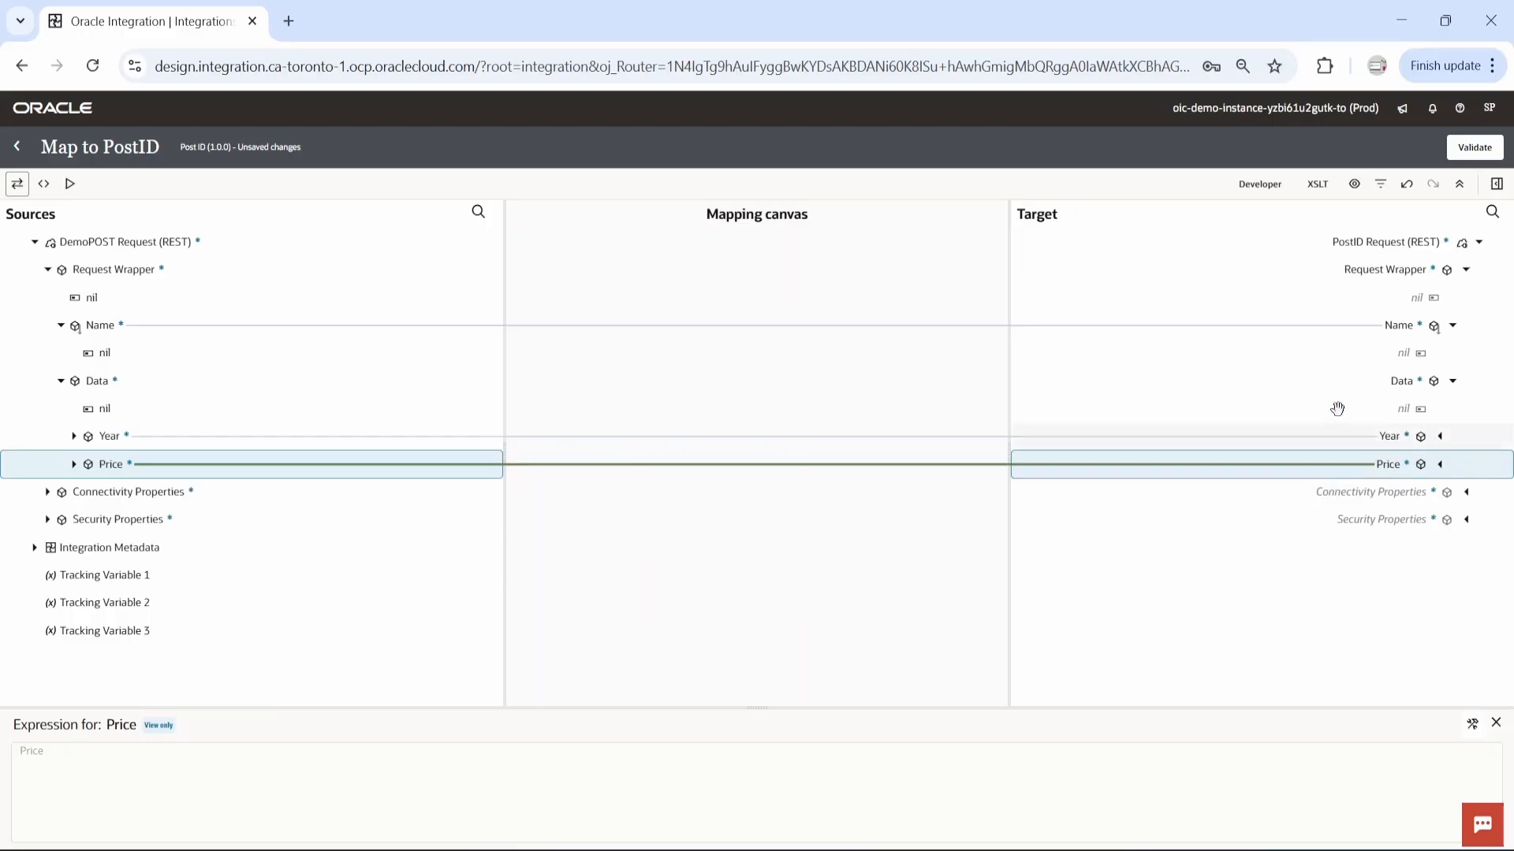
{"action": "left_click", "coordinate": [1474, 147]}
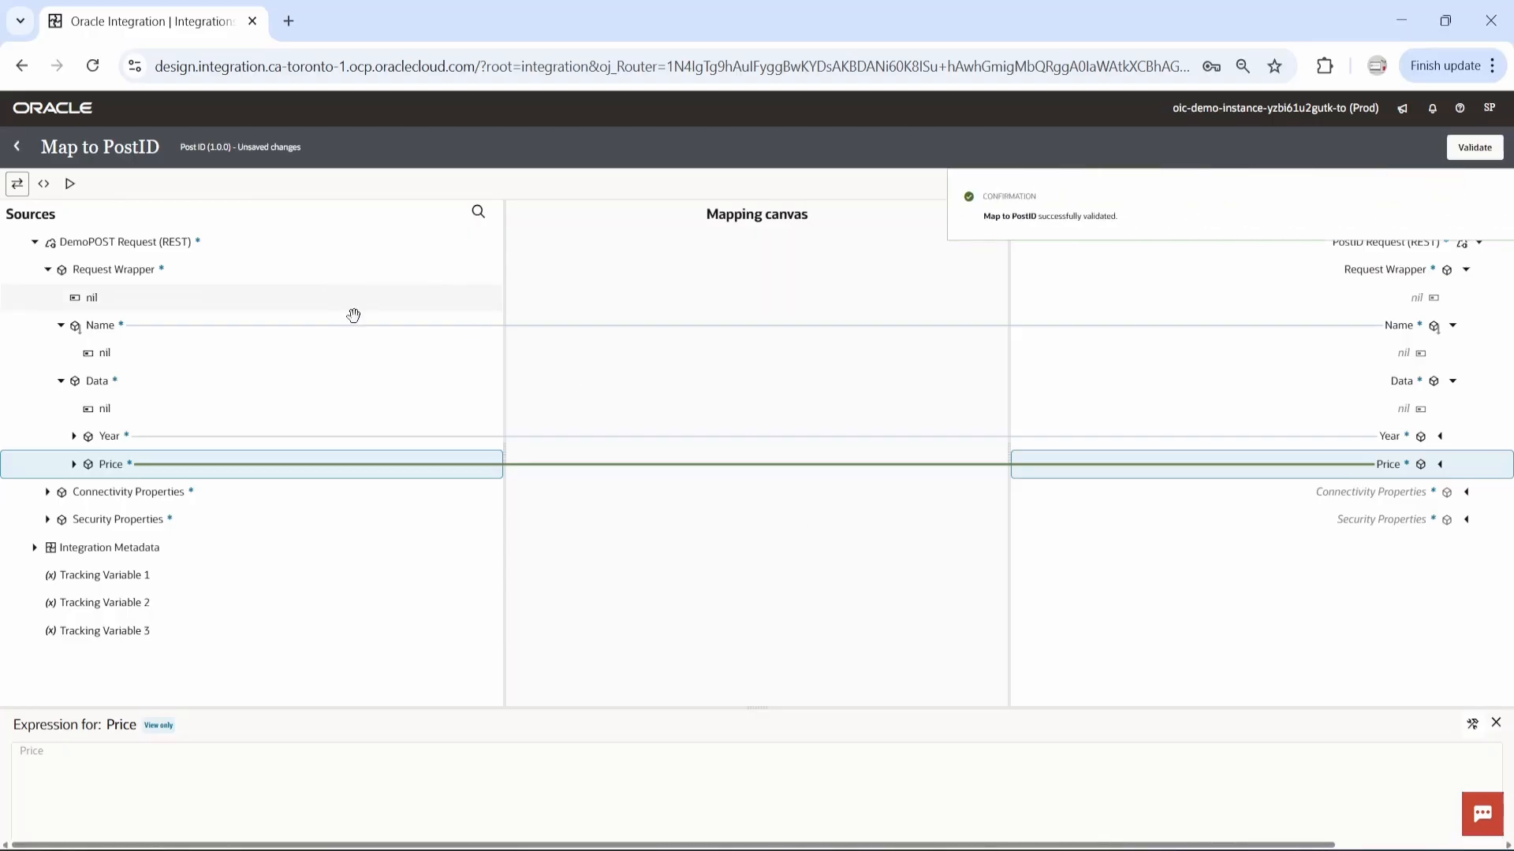
{"action": "left_click", "coordinate": [17, 147]}
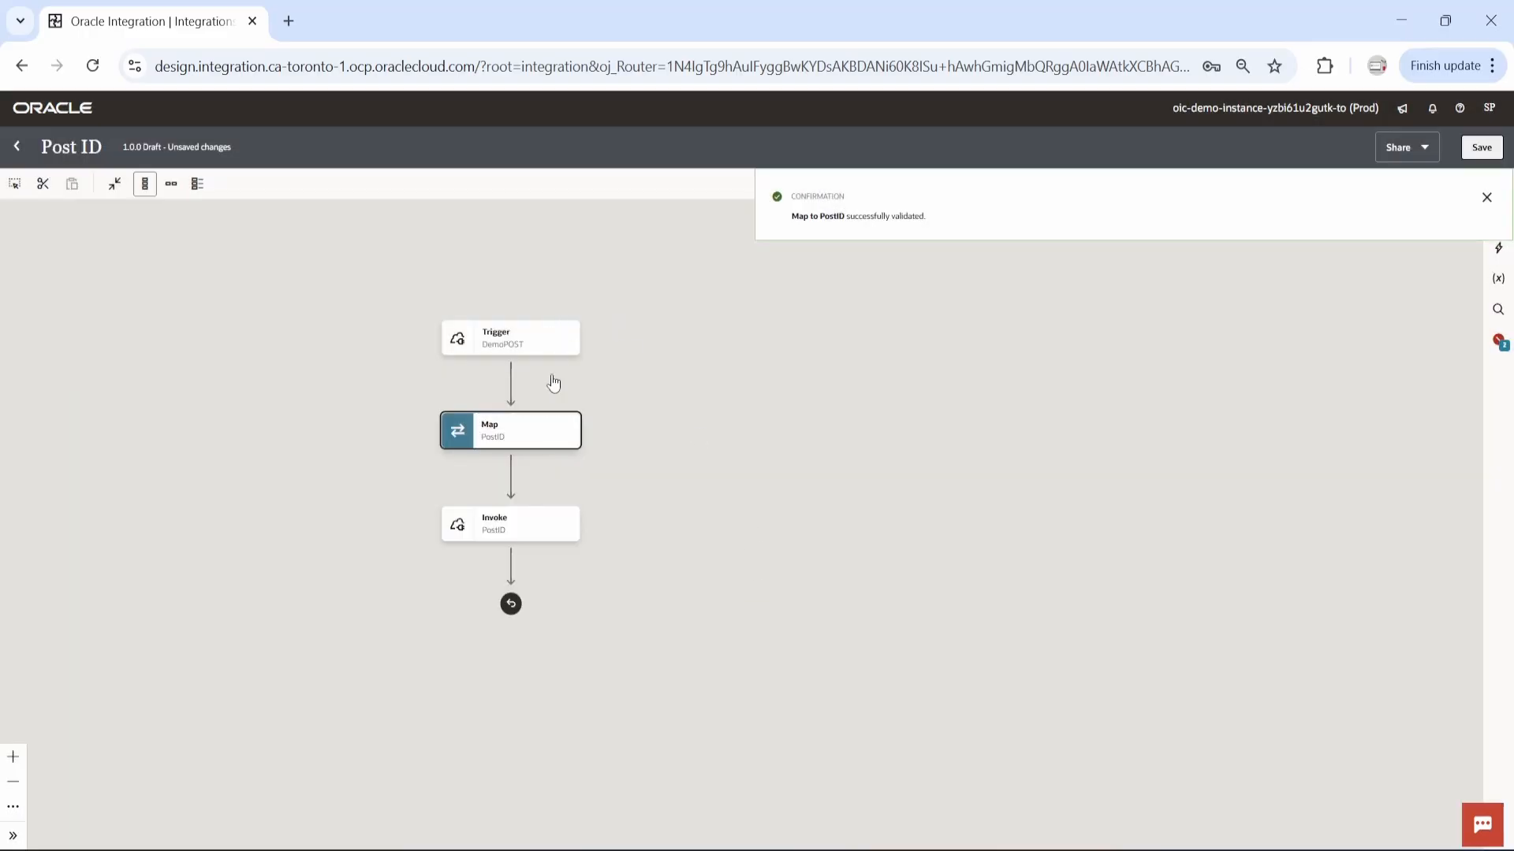
Step: Add a Map action after the PostID invoke that maps data to the DemoPOST endpoint
{"action": "mouse_move", "coordinate": [521, 542]}
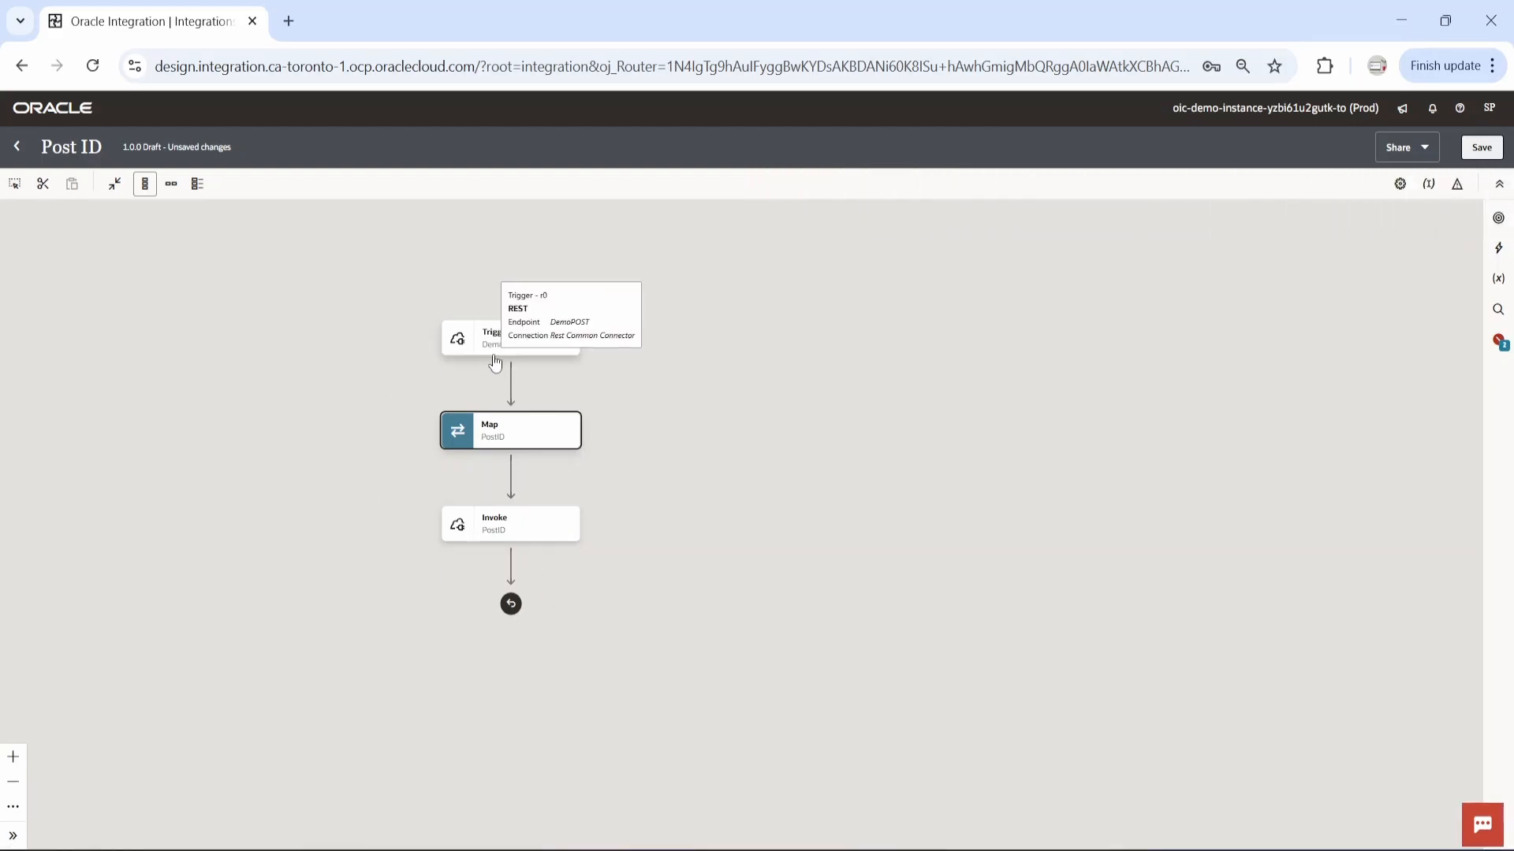
{"action": "left_click", "coordinate": [511, 566]}
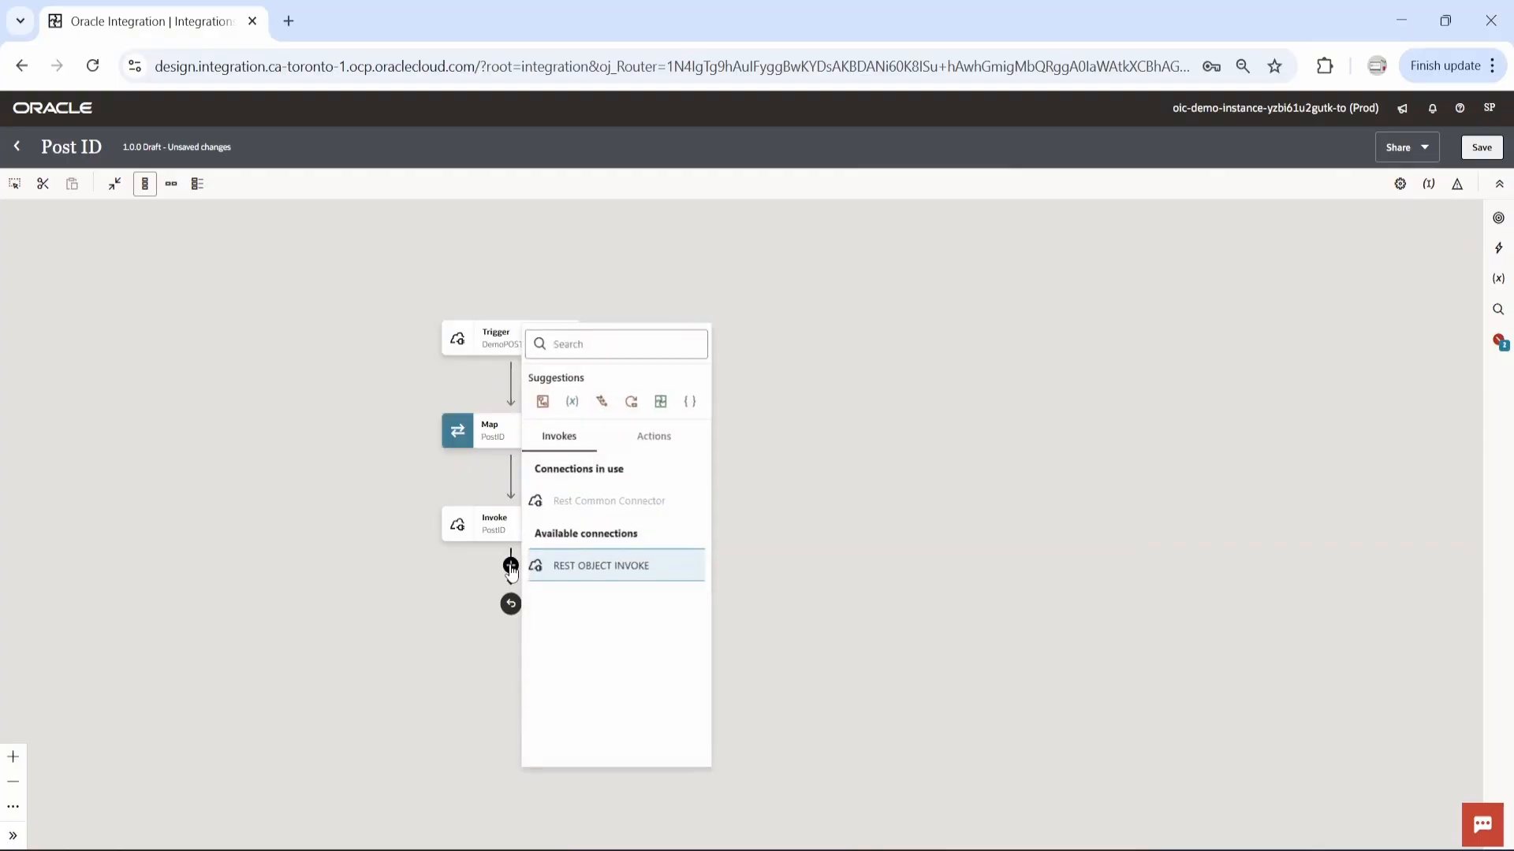
{"action": "type", "text": "map"}
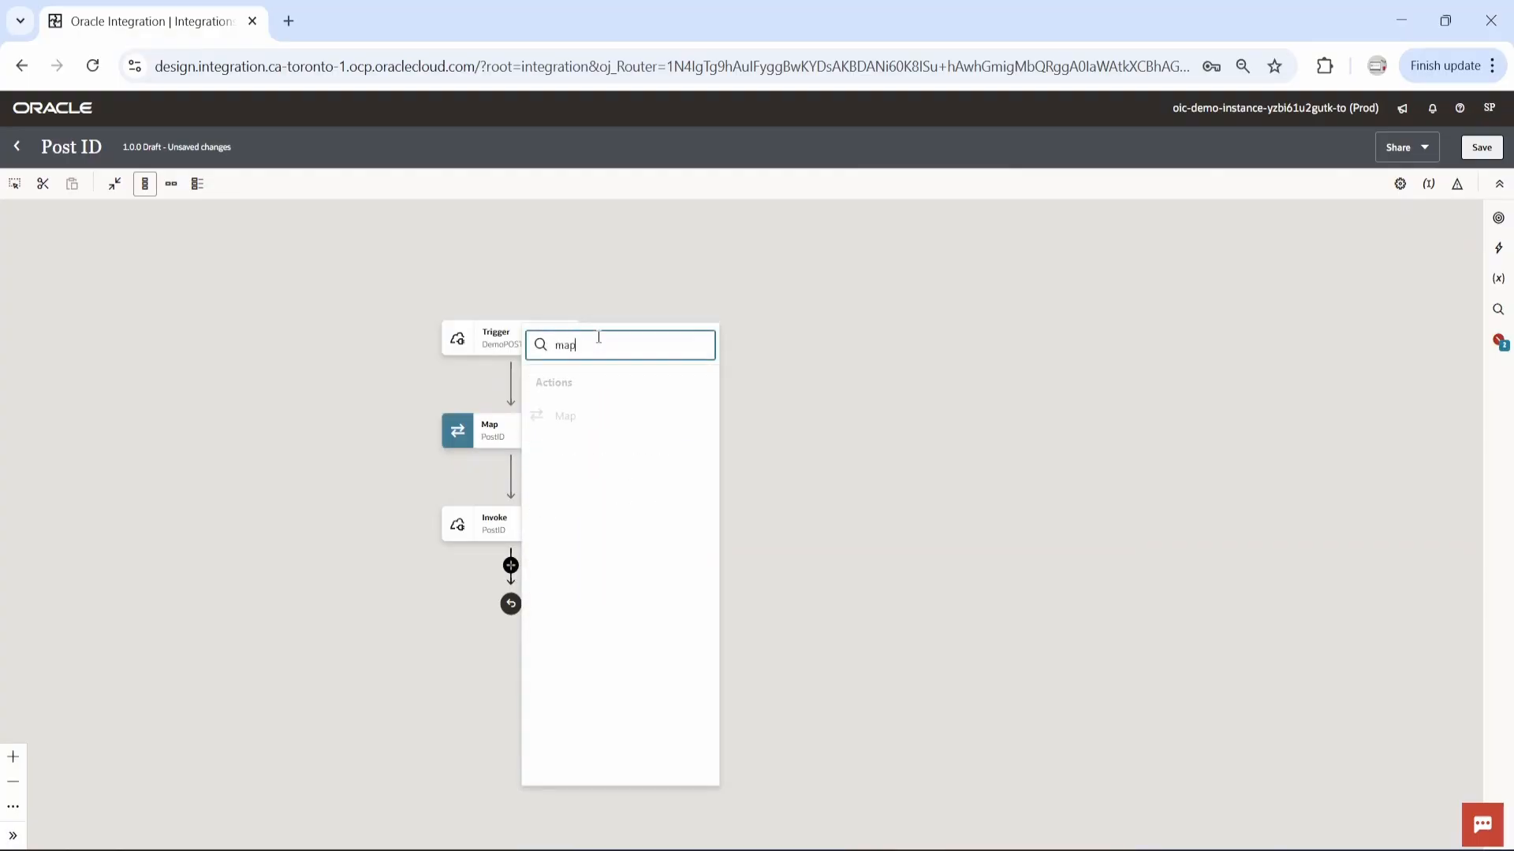
{"action": "left_click", "coordinate": [566, 417]}
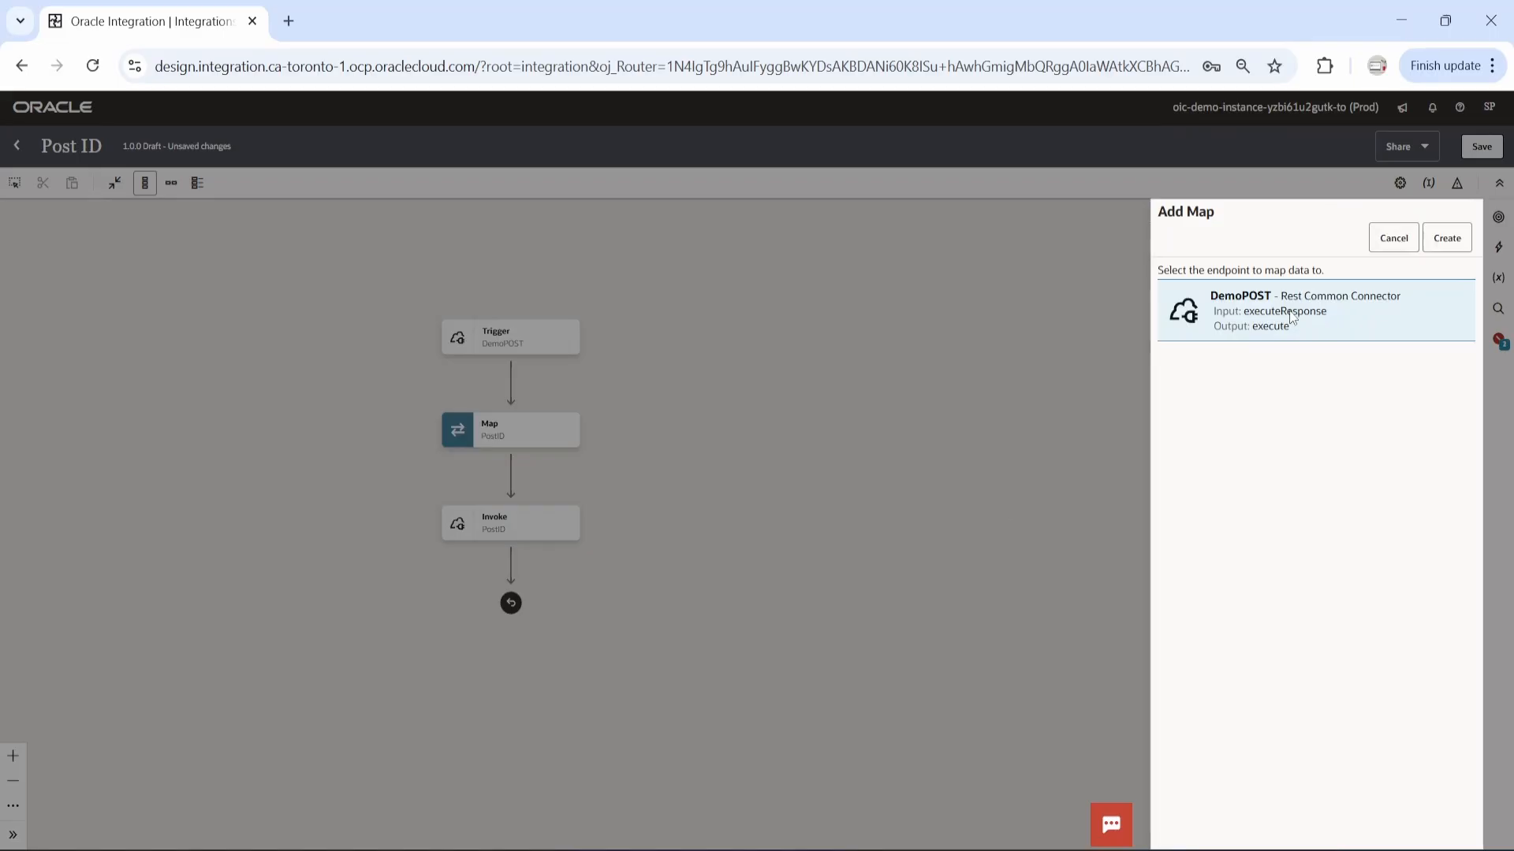
{"action": "left_click", "coordinate": [1446, 238]}
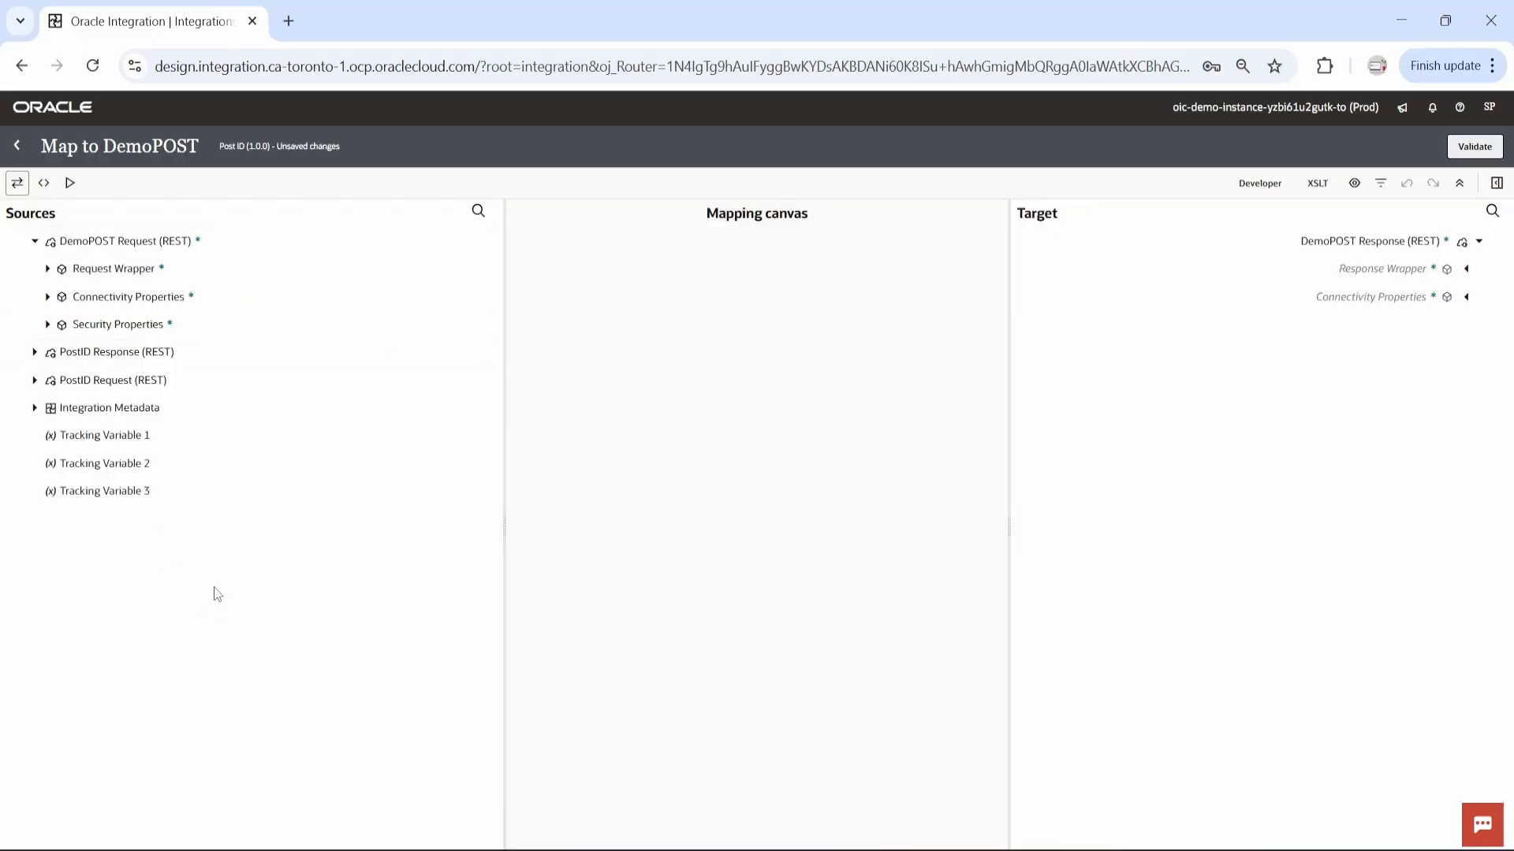
Step: Expand the source PostID Response down to the contents of Data, and expand the Response Wrapper in the target
{"action": "left_click", "coordinate": [34, 352]}
{"action": "left_click", "coordinate": [47, 380]}
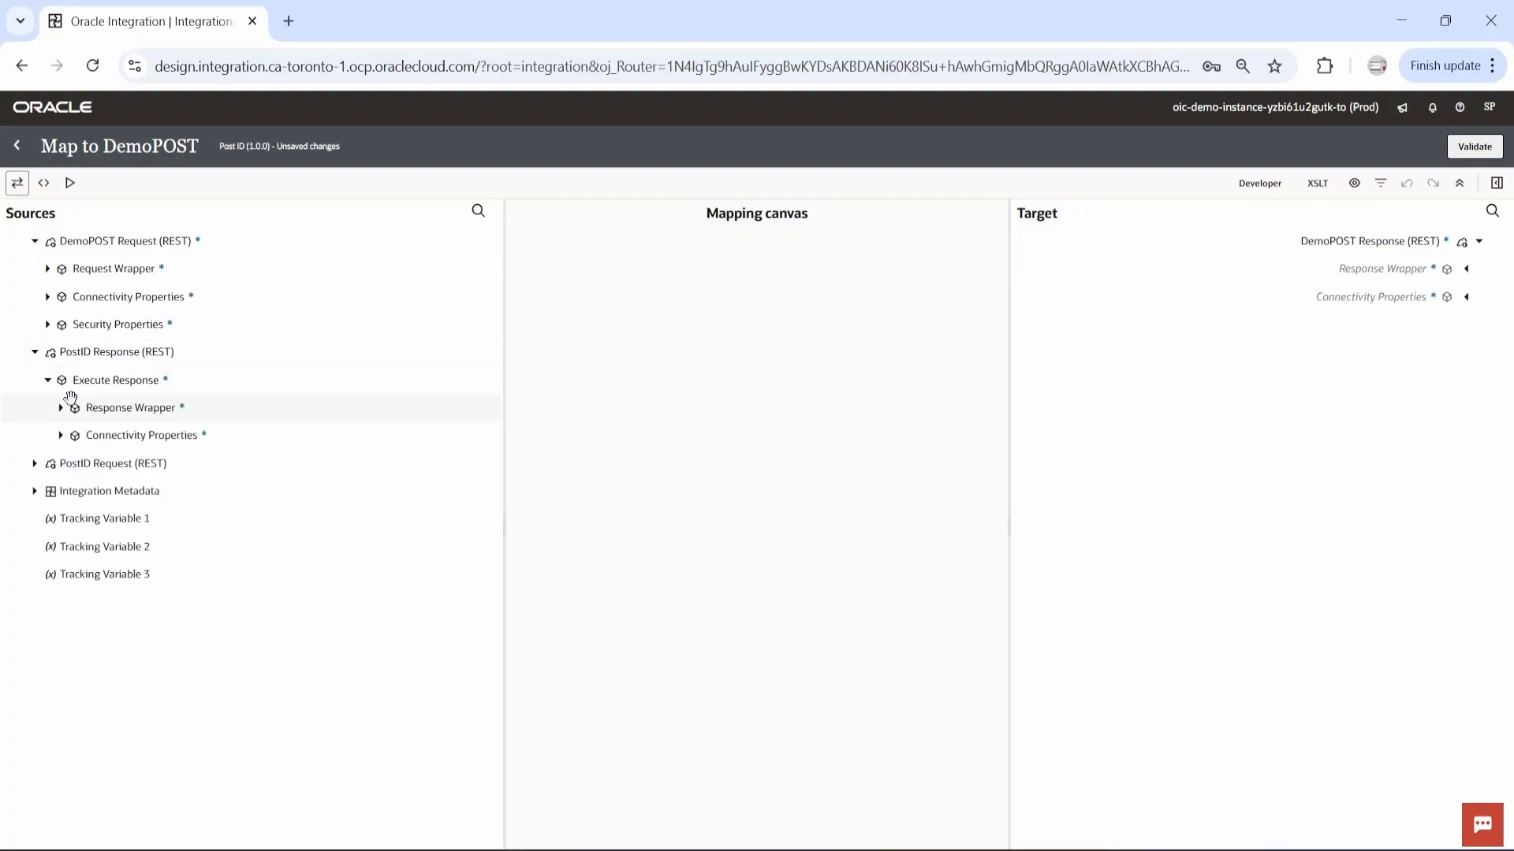
{"action": "left_click", "coordinate": [61, 409]}
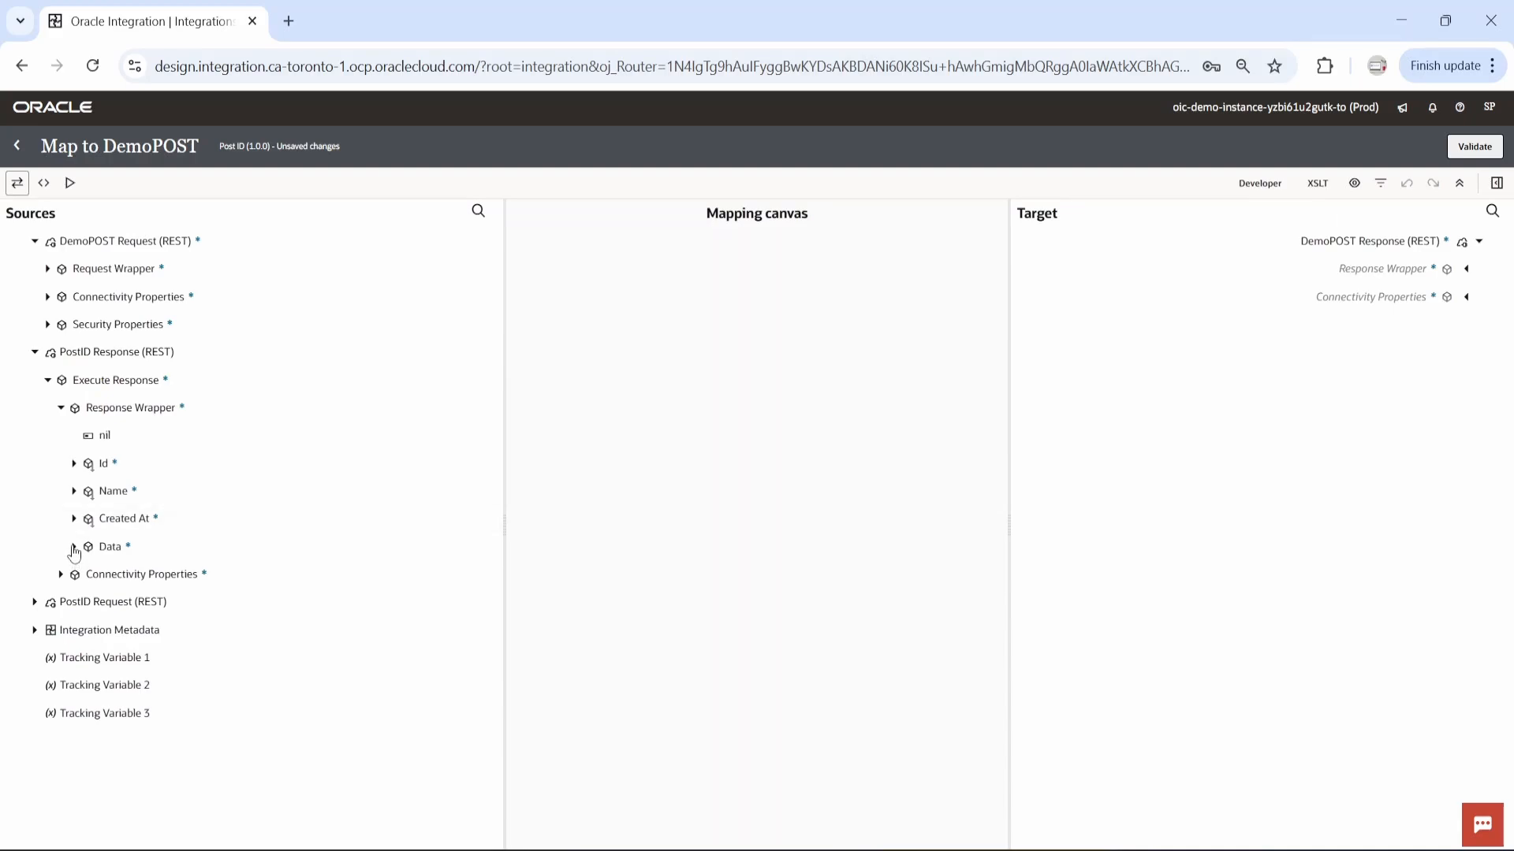
{"action": "left_click", "coordinate": [74, 549]}
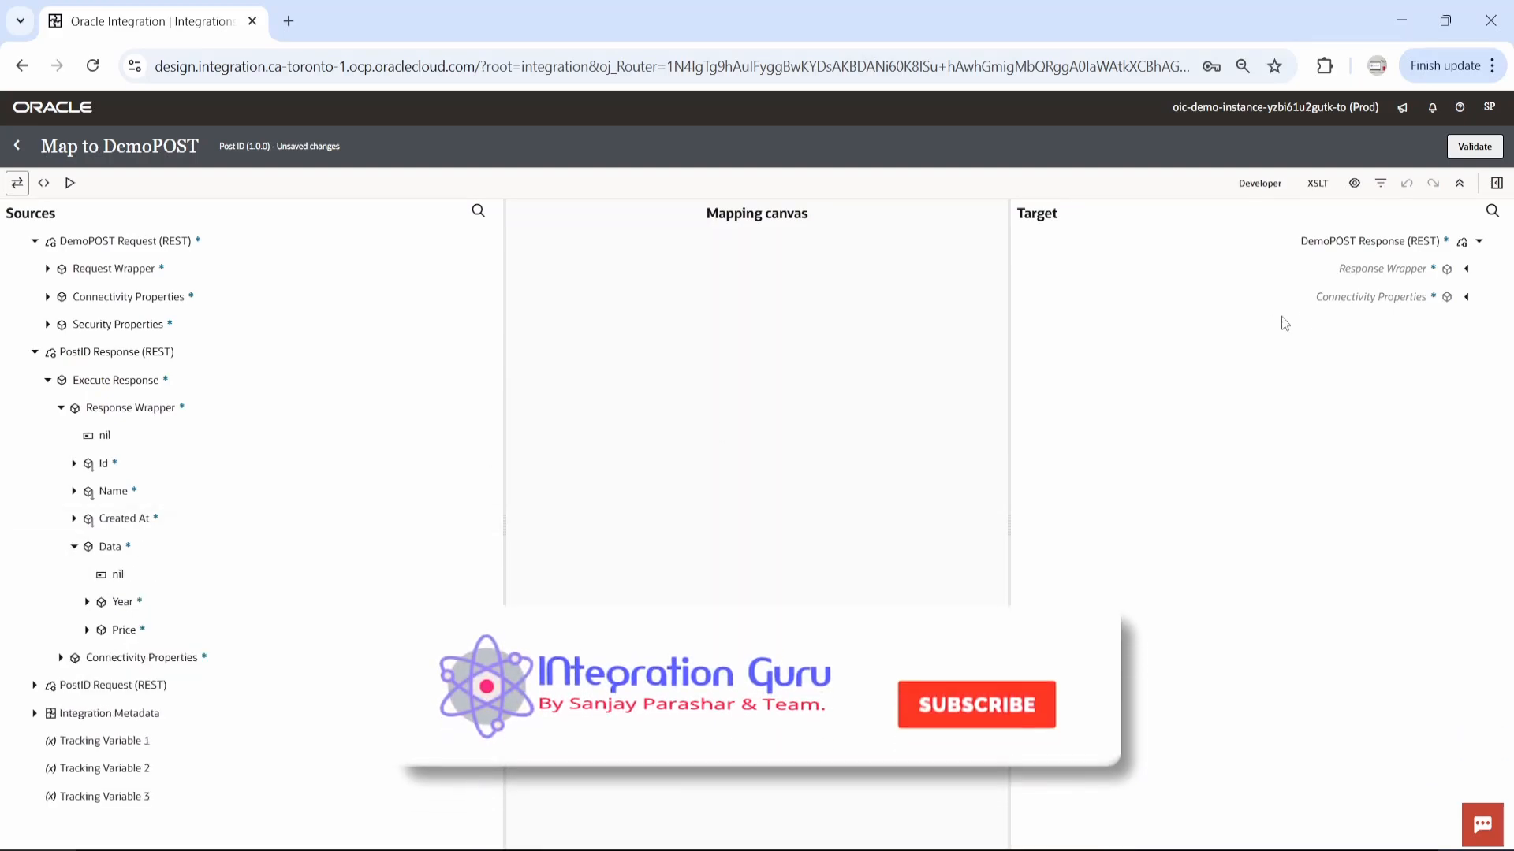
{"action": "left_click", "coordinate": [1467, 270]}
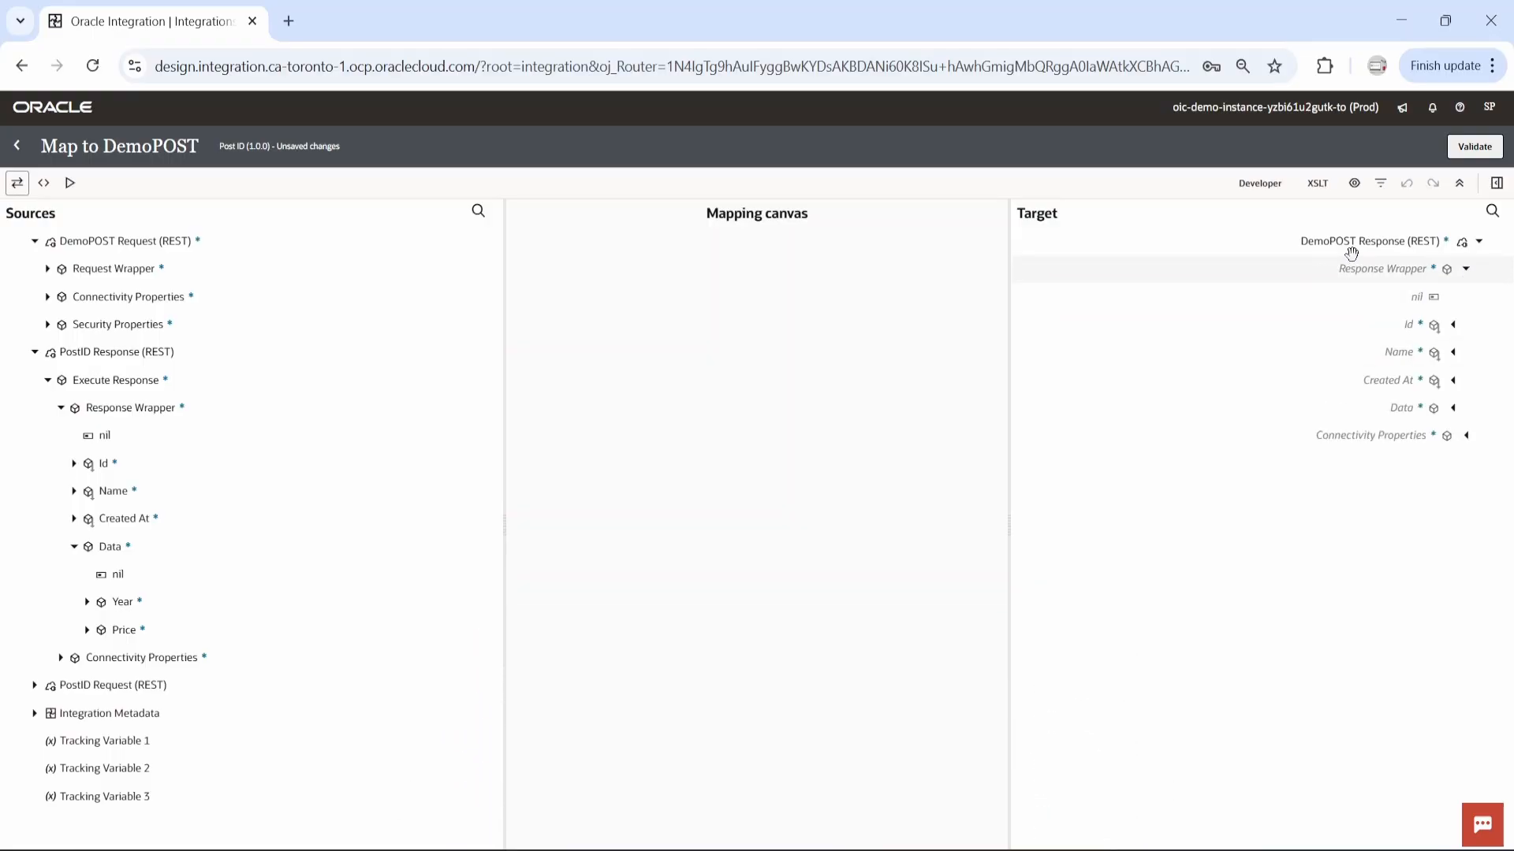
Step: Map the PostID response's Id, Name and Created At to the matching DemoPOST response fields
{"action": "left_click_drag", "start_coordinate": [103, 463], "coordinate": [1345, 327]}
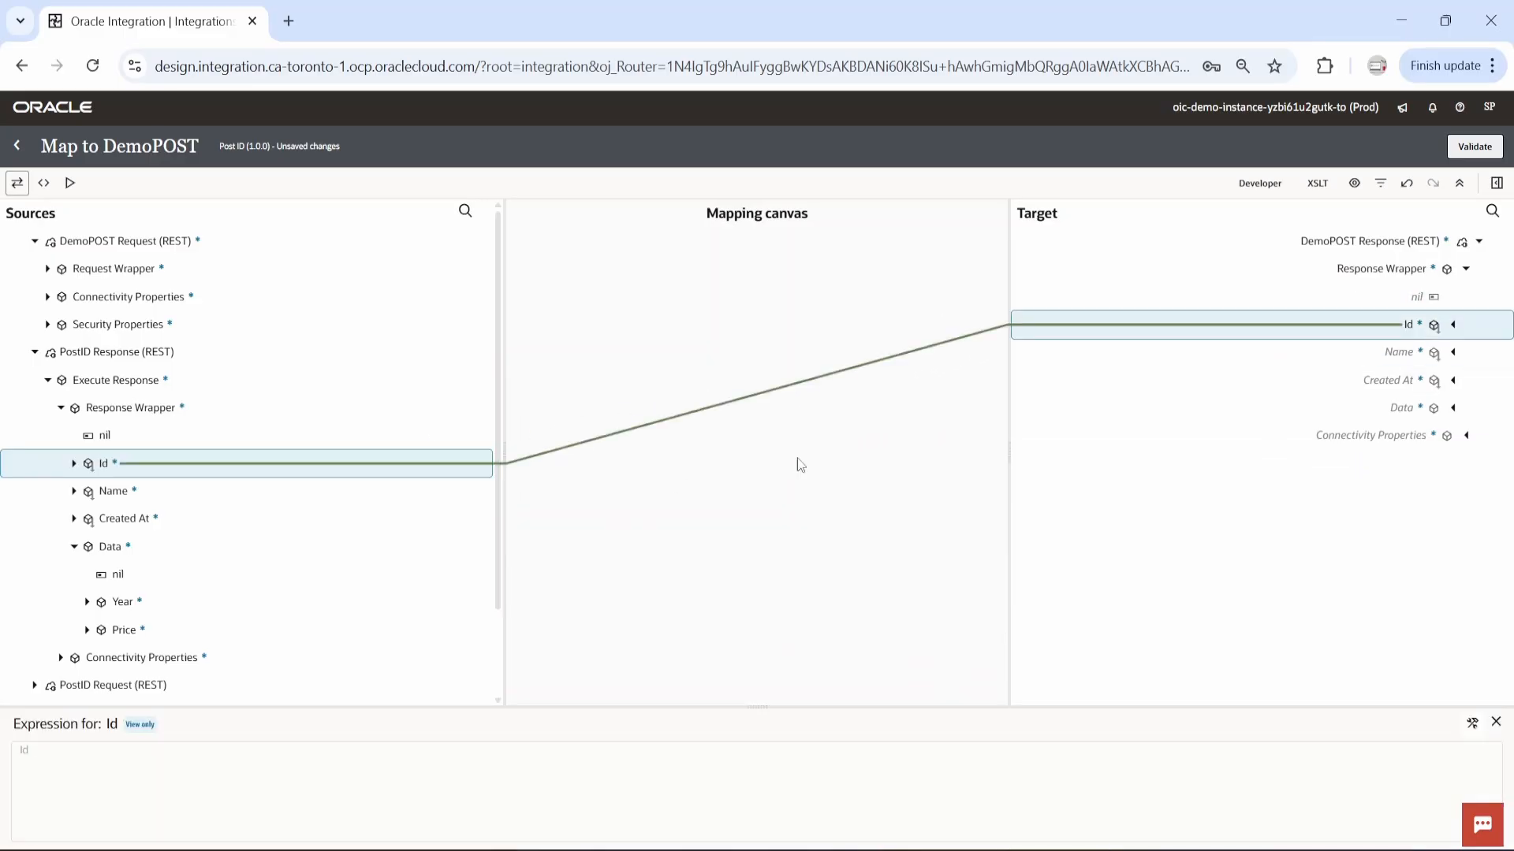
{"action": "left_click_drag", "start_coordinate": [116, 490], "coordinate": [1376, 354]}
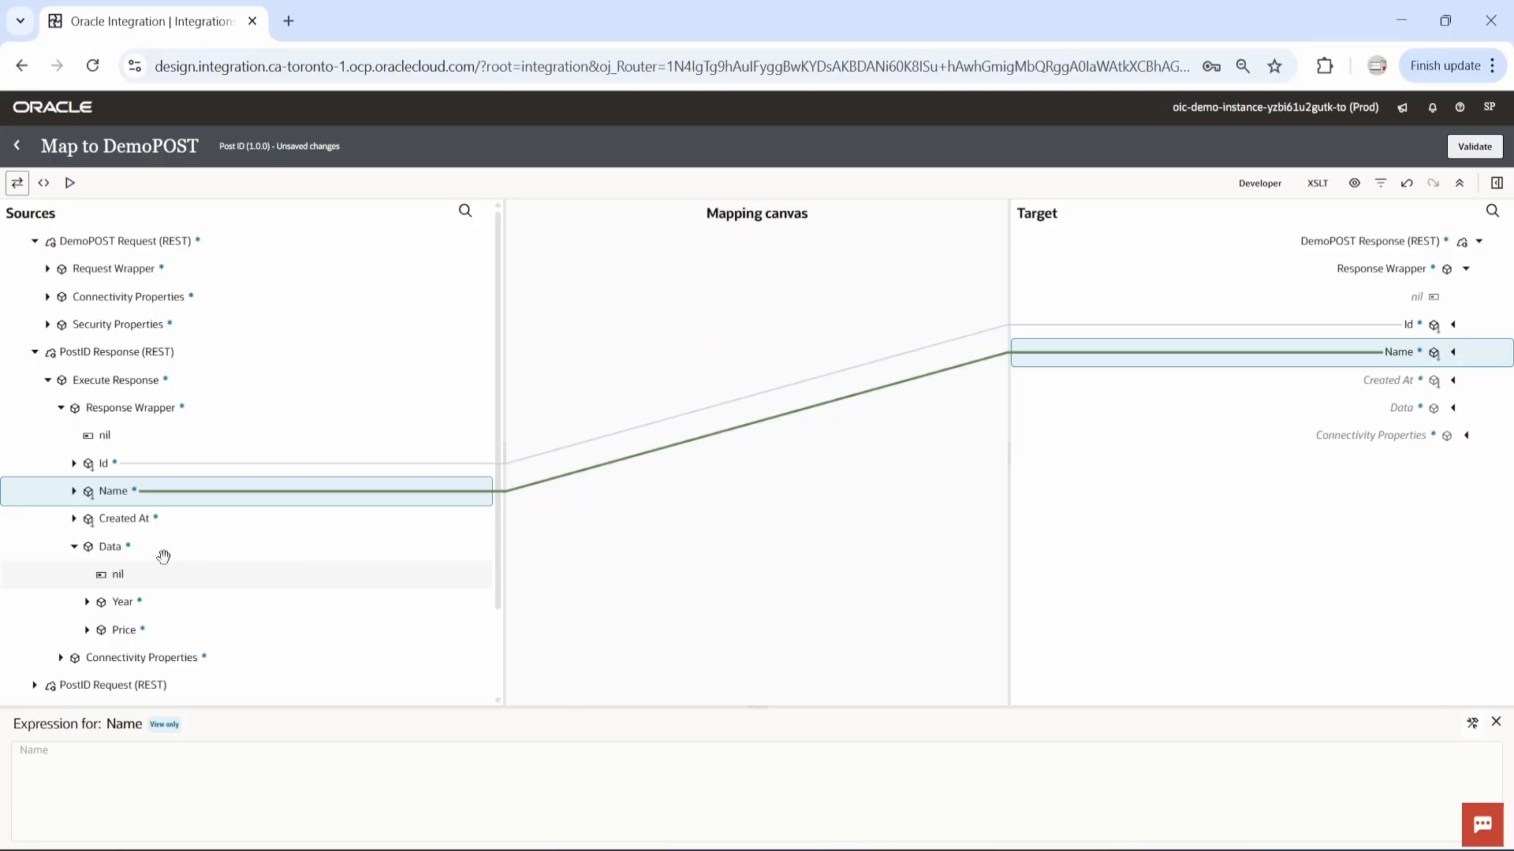
{"action": "left_click_drag", "start_coordinate": [134, 519], "coordinate": [1385, 389]}
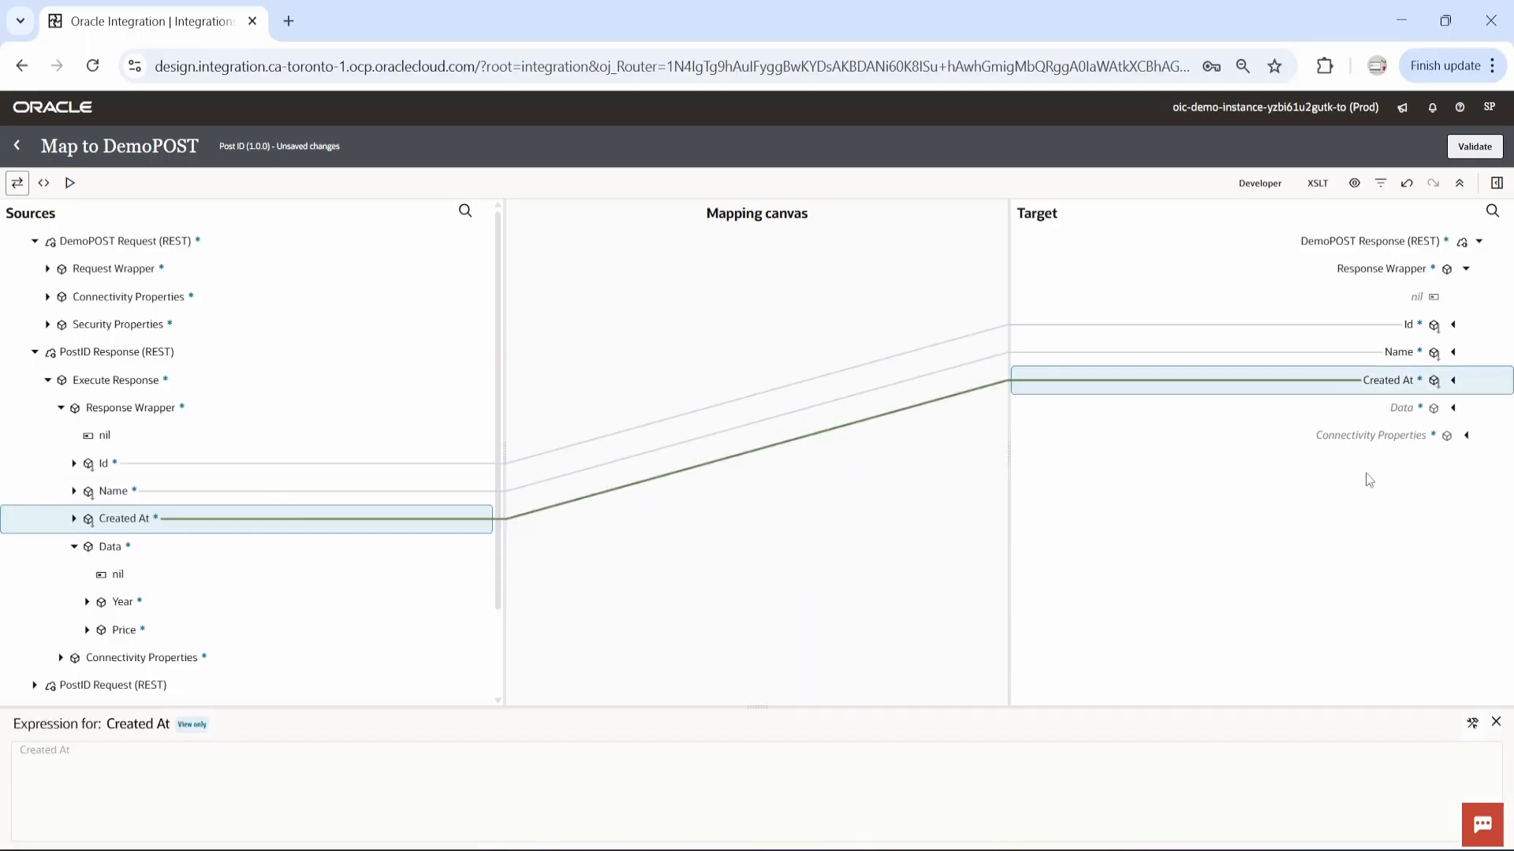
Step: Map the PostID response's Year and Price to the target Data fields, validate the map and return to the integration
{"action": "left_click", "coordinate": [1455, 408]}
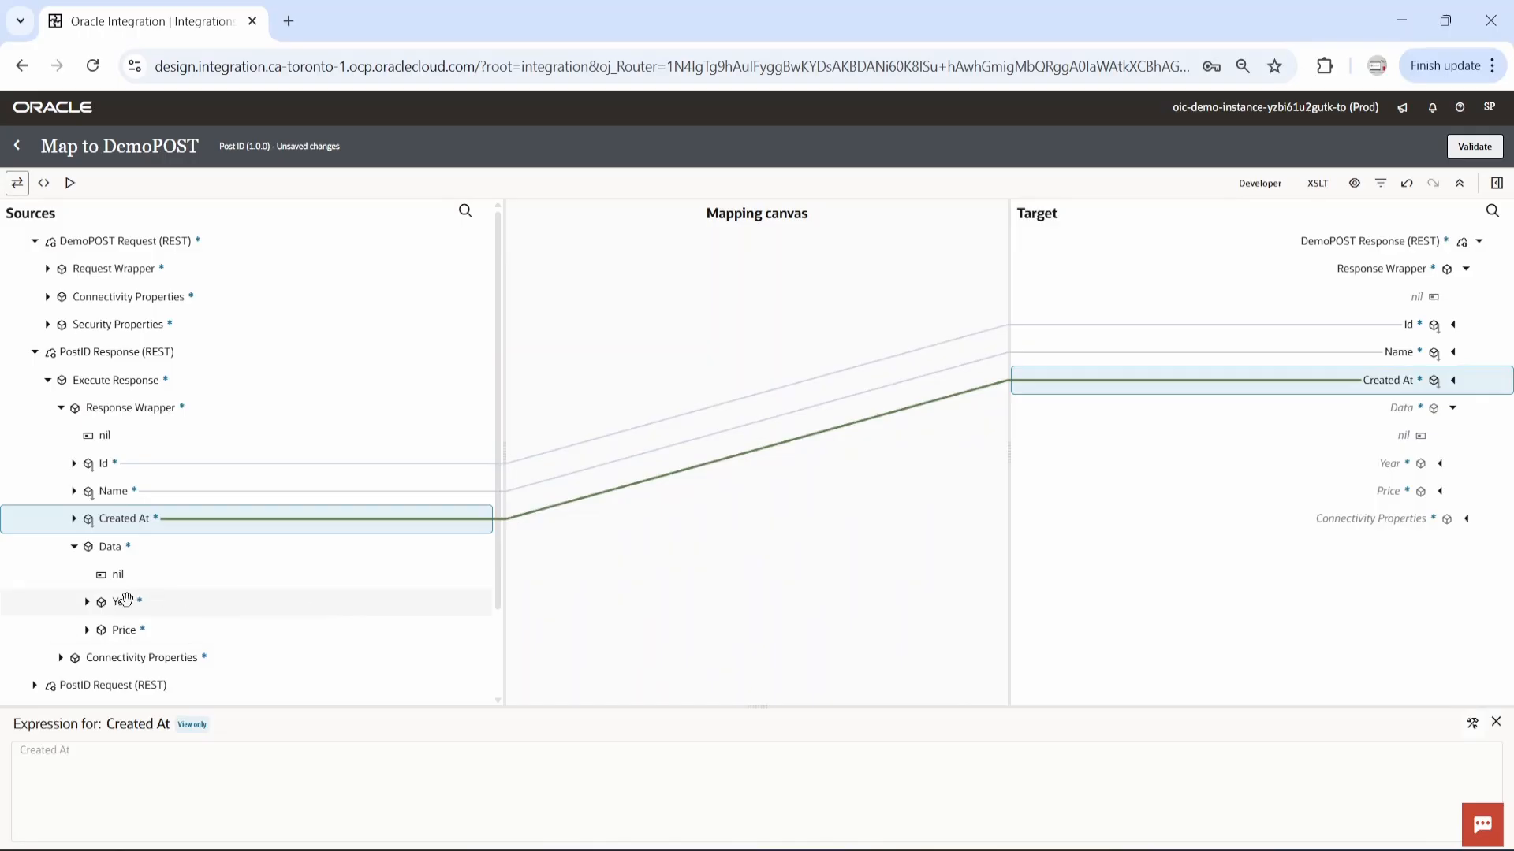
{"action": "left_click_drag", "start_coordinate": [124, 601], "coordinate": [1373, 465]}
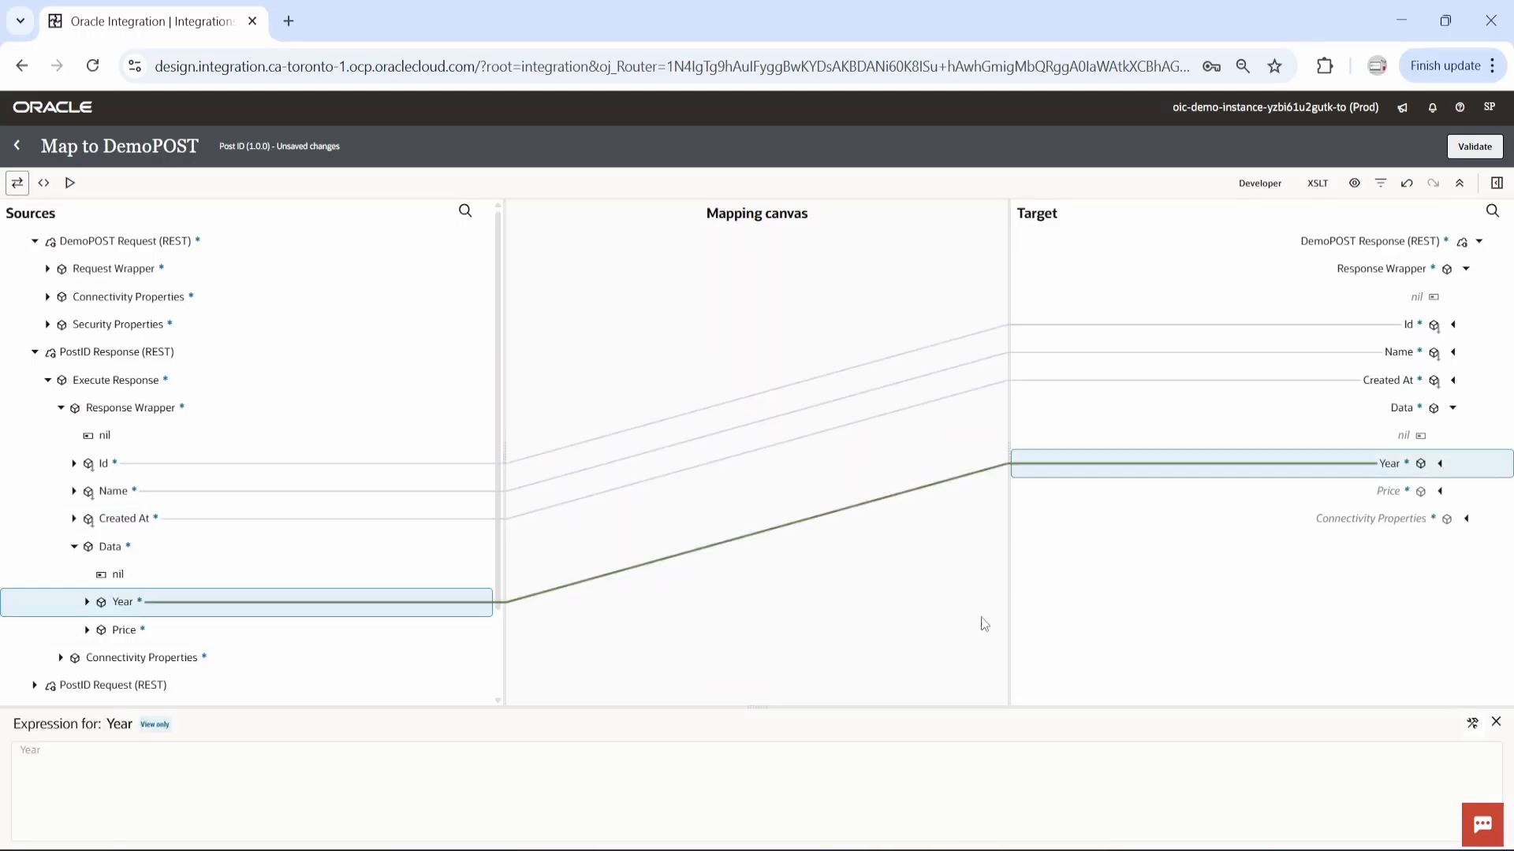
{"action": "left_click_drag", "start_coordinate": [126, 630], "coordinate": [1364, 495]}
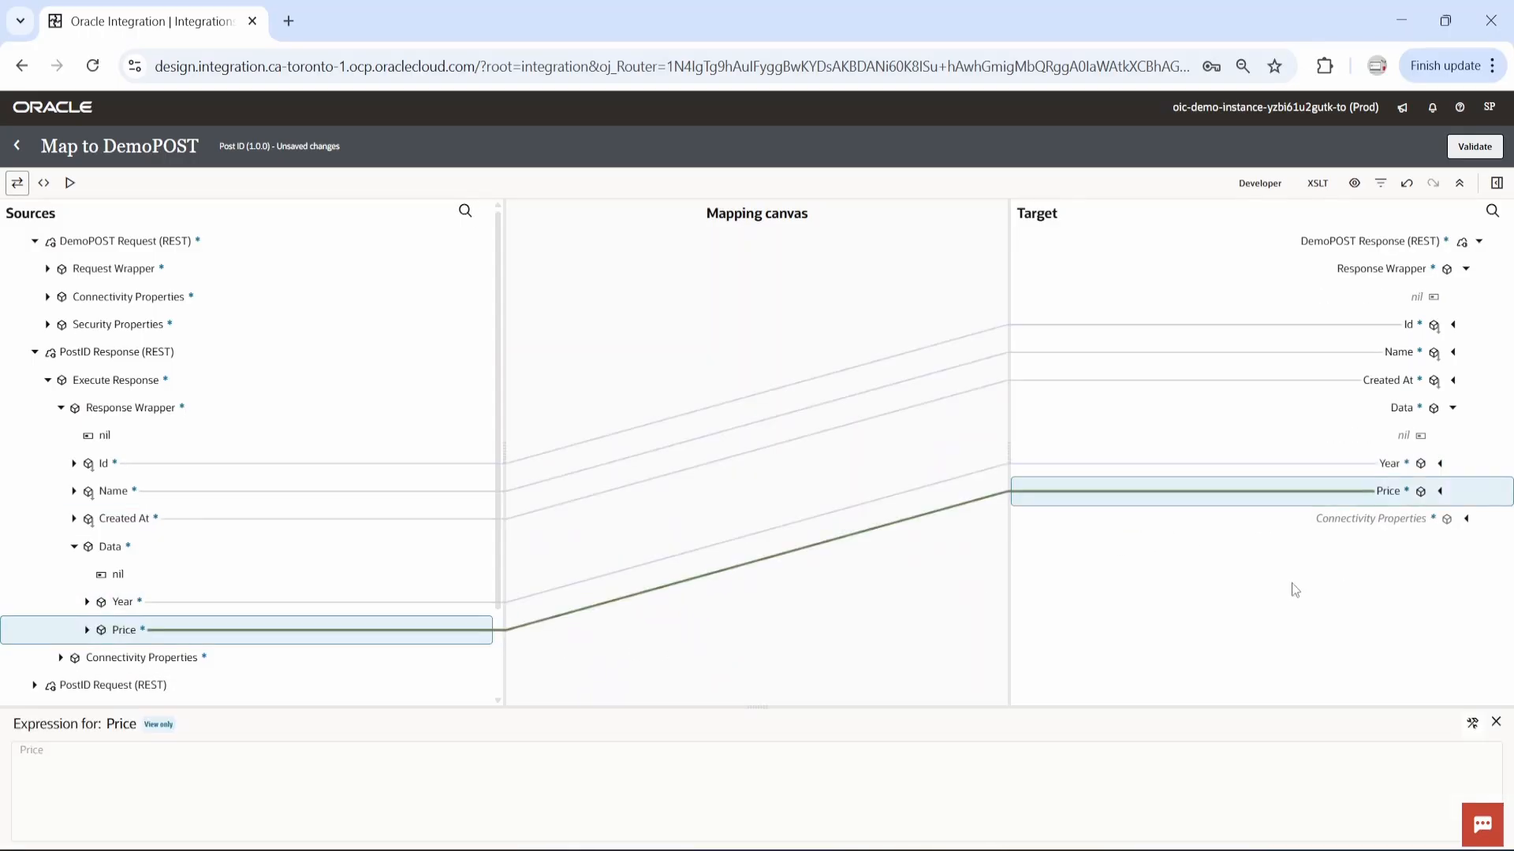
{"action": "left_click", "coordinate": [1474, 146]}
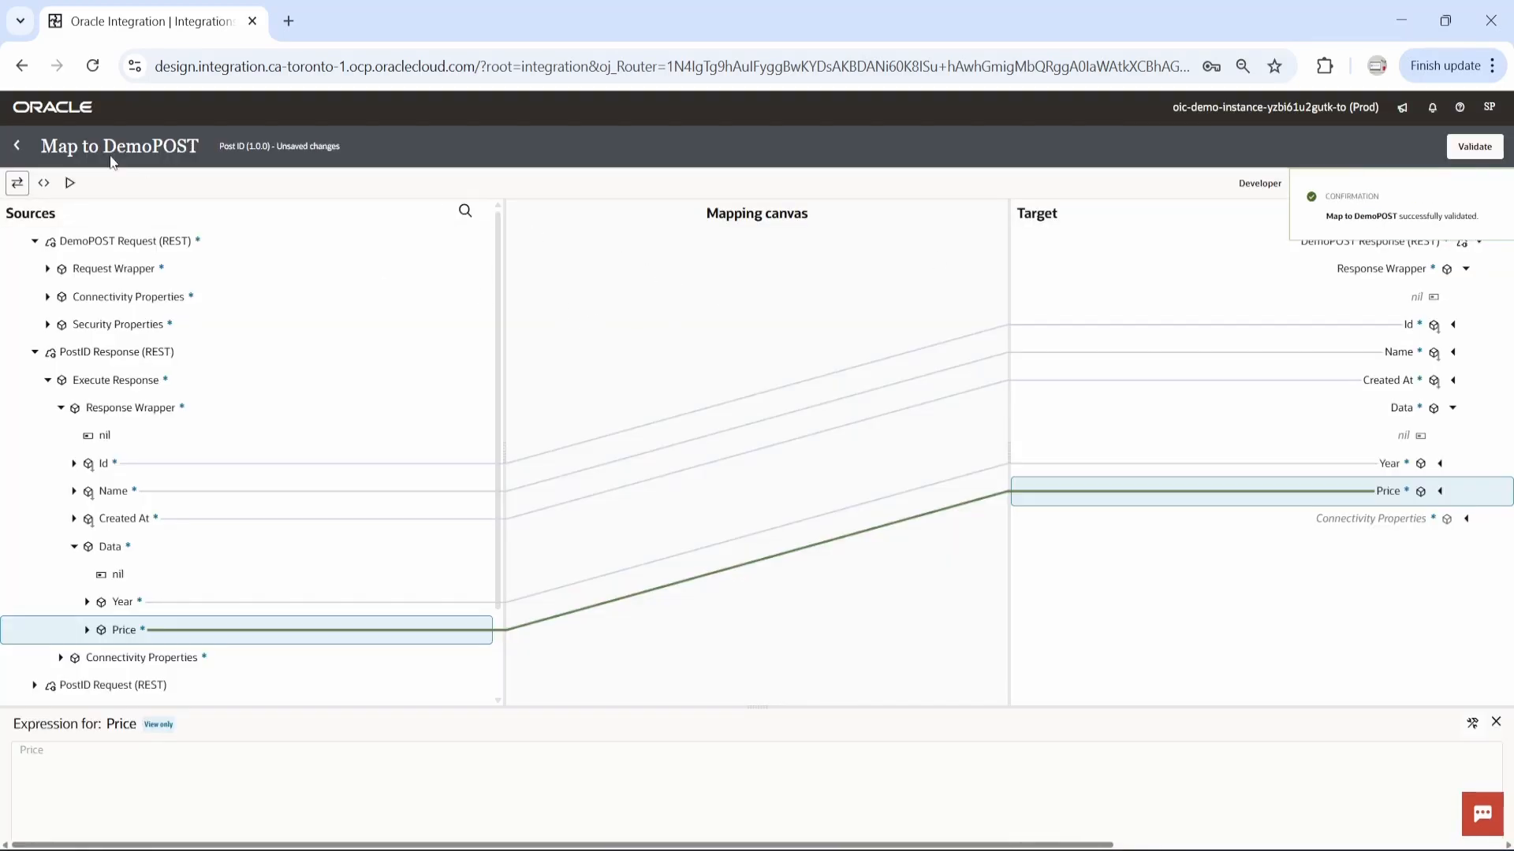
{"action": "left_click", "coordinate": [17, 147]}
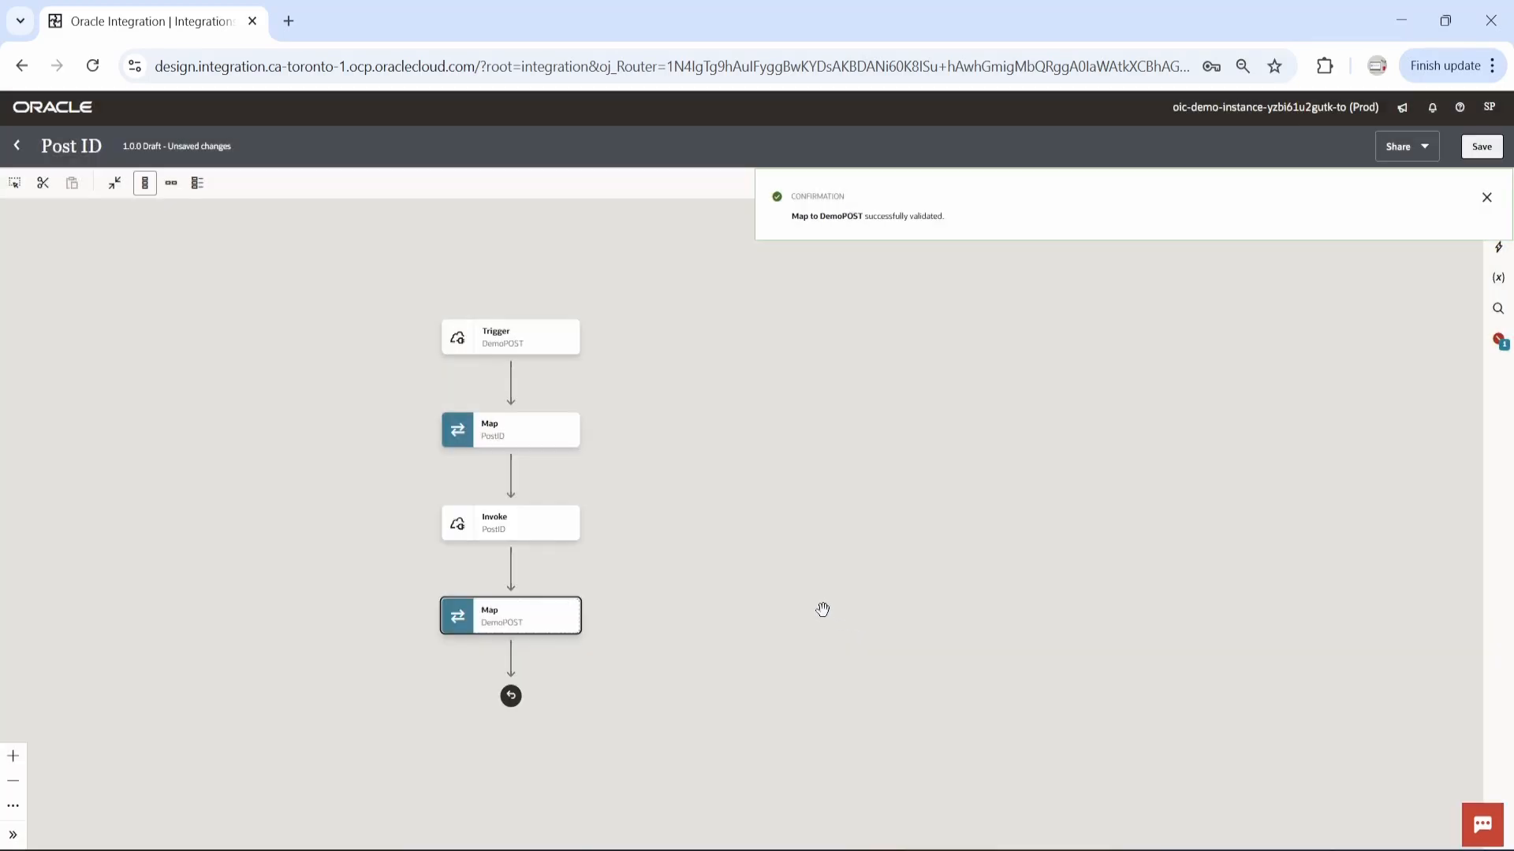
{"action": "left_click", "coordinate": [1487, 201]}
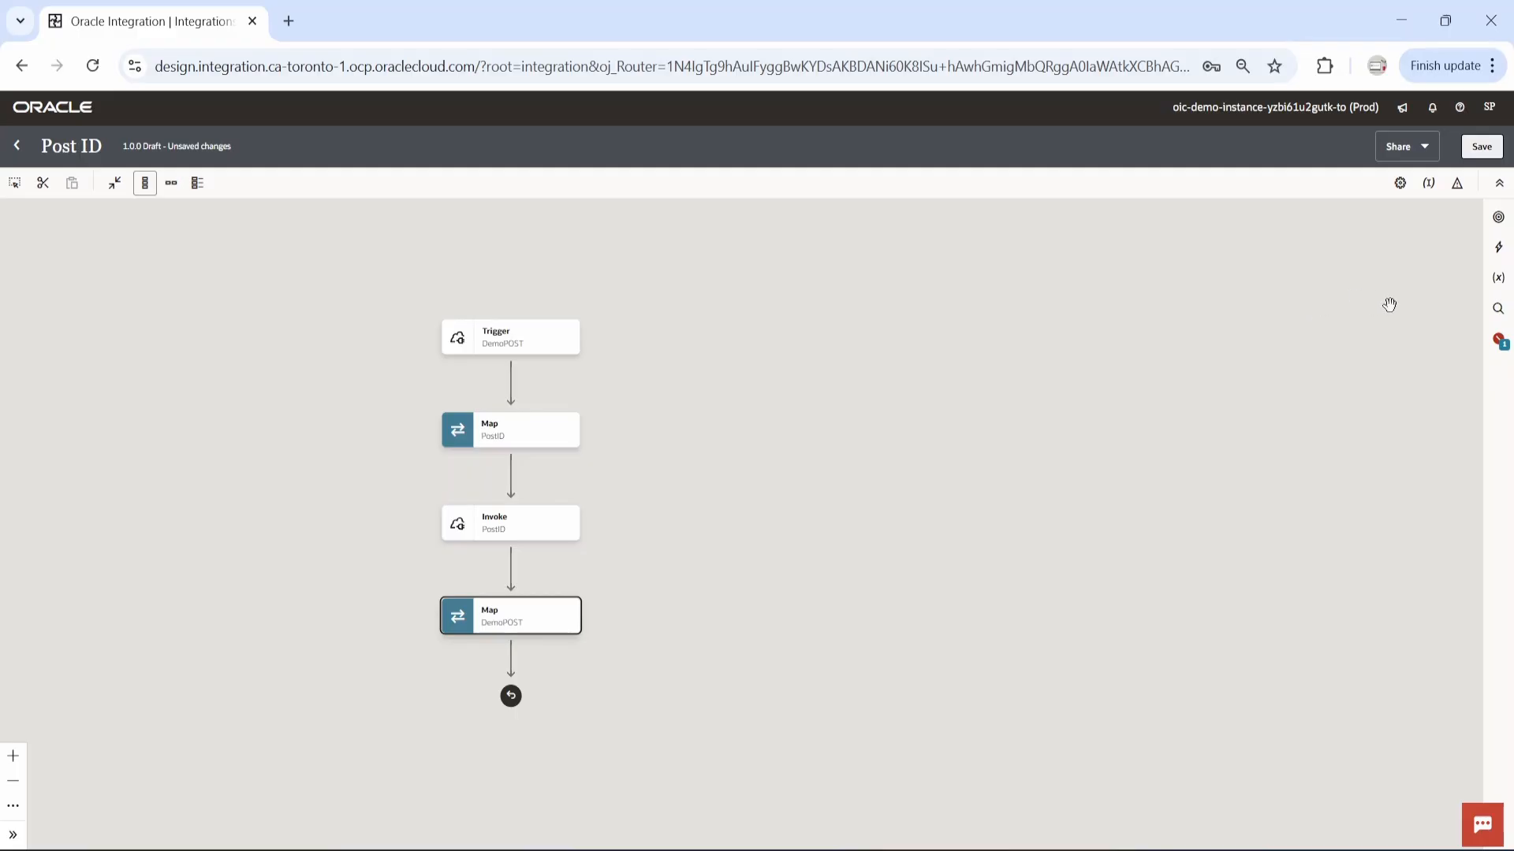
Step: Assign name from request-wrapper as the primary business identifier, then save the integration and return to the integrations list
{"action": "left_click", "coordinate": [1428, 183]}
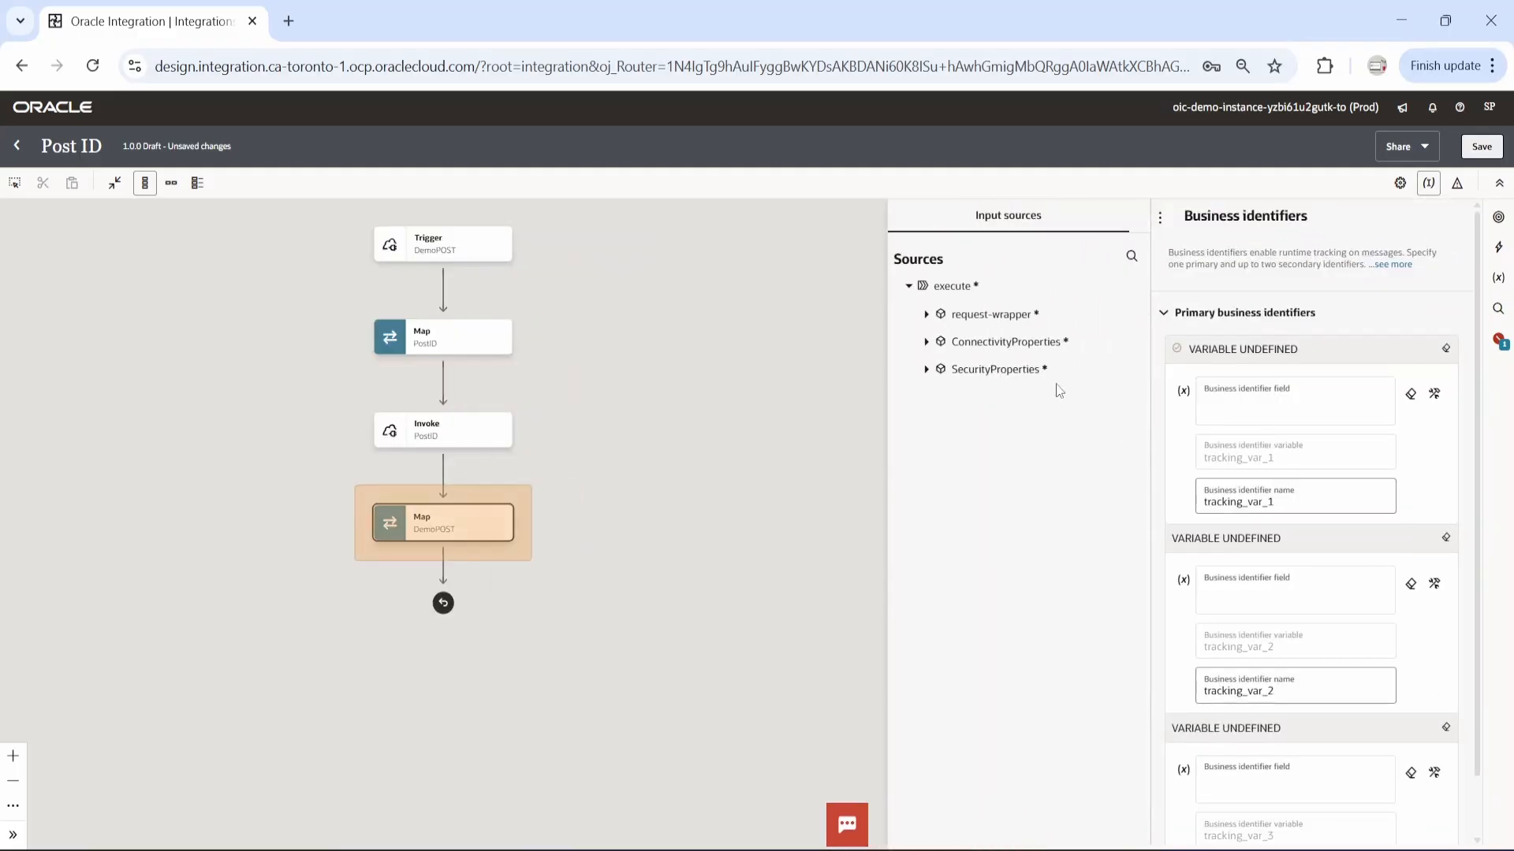
{"action": "left_click", "coordinate": [926, 319]}
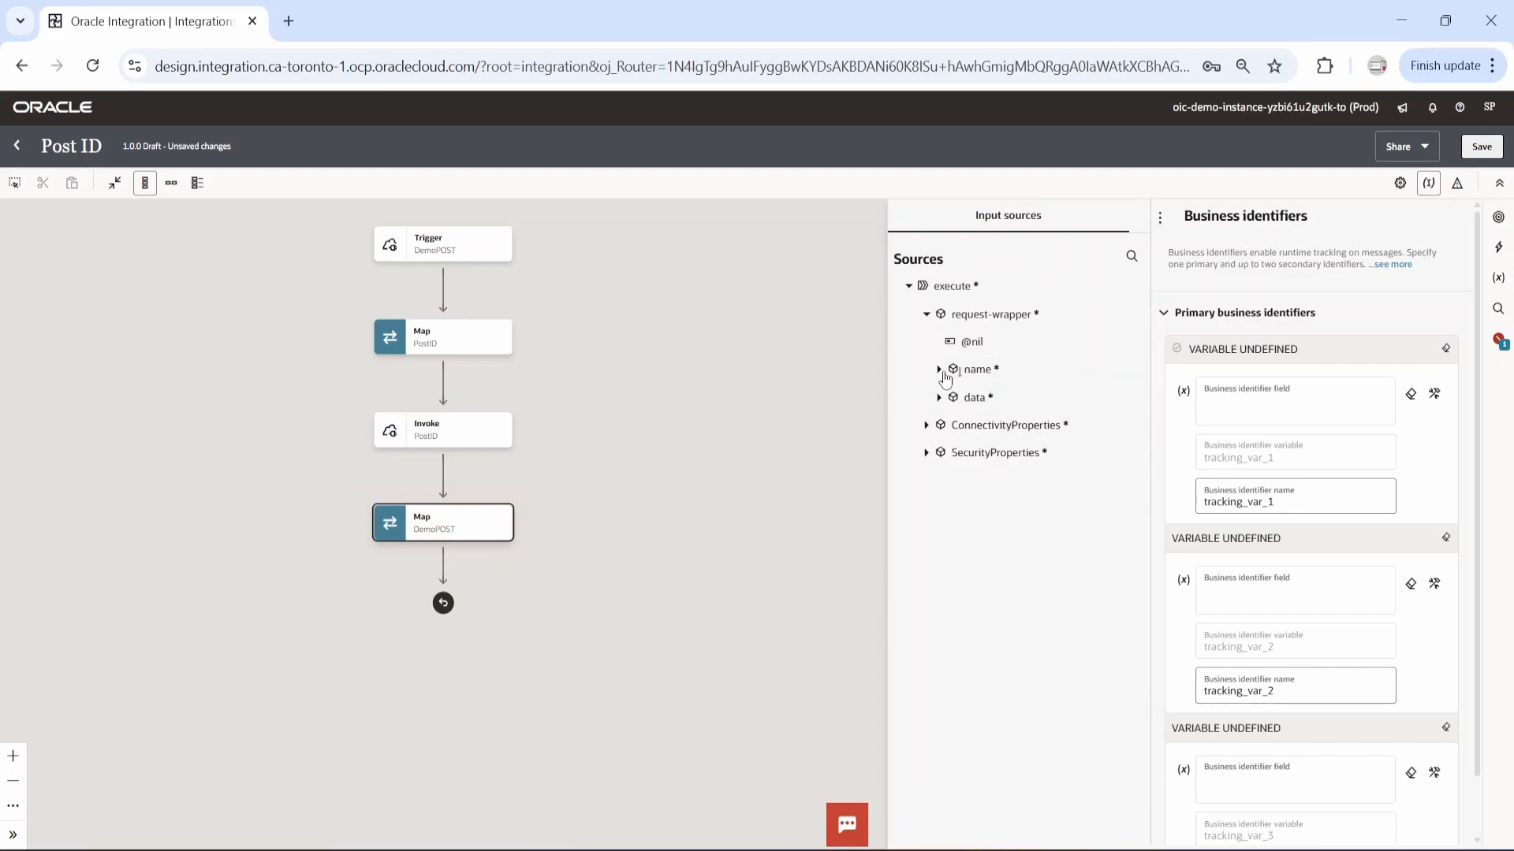
{"action": "left_click", "coordinate": [941, 370]}
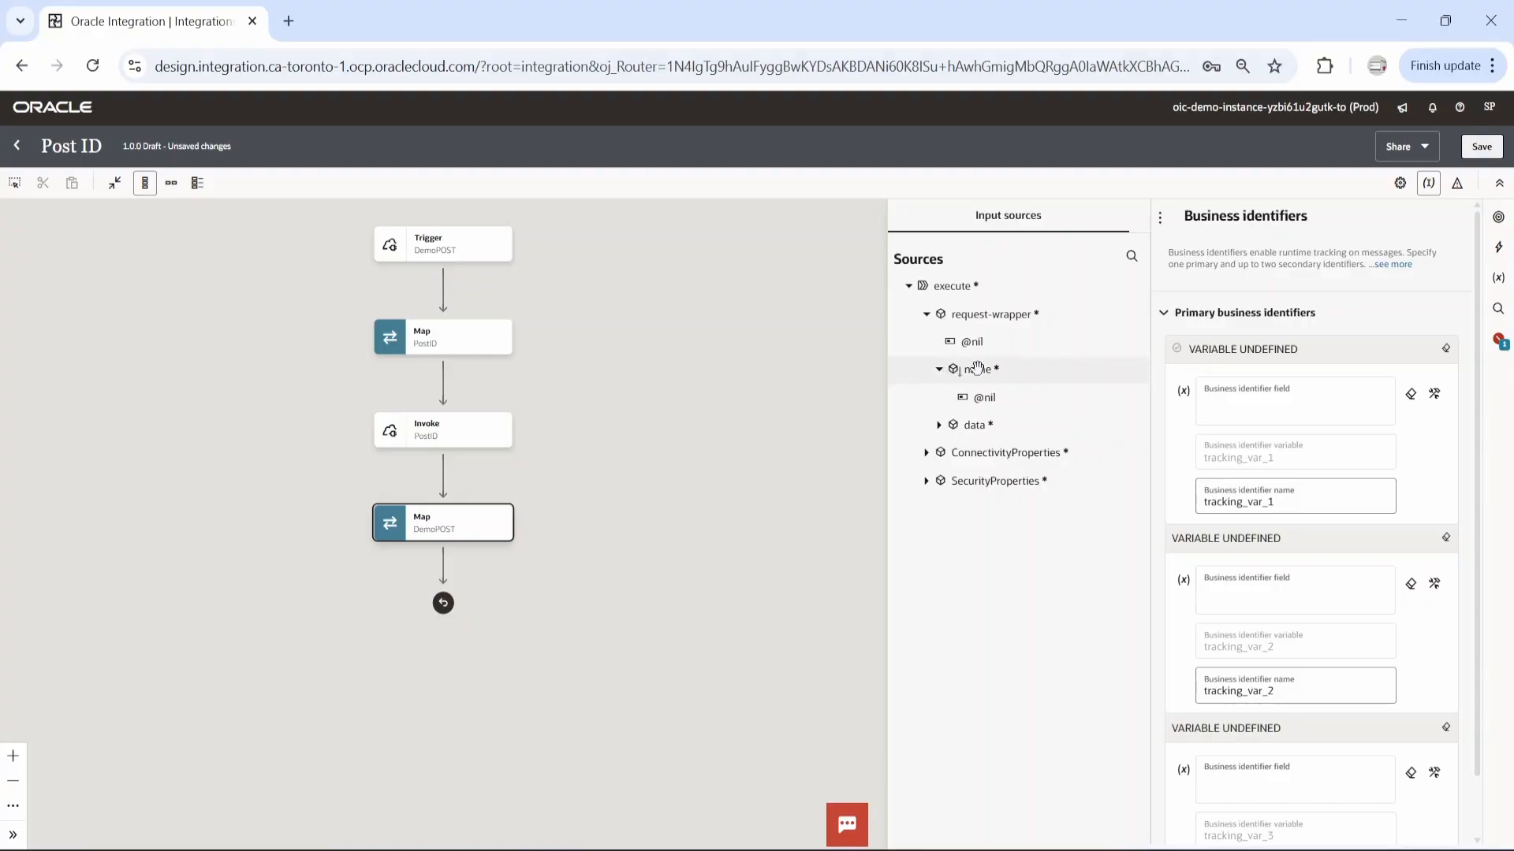
{"action": "left_click_drag", "start_coordinate": [976, 369], "coordinate": [1303, 416]}
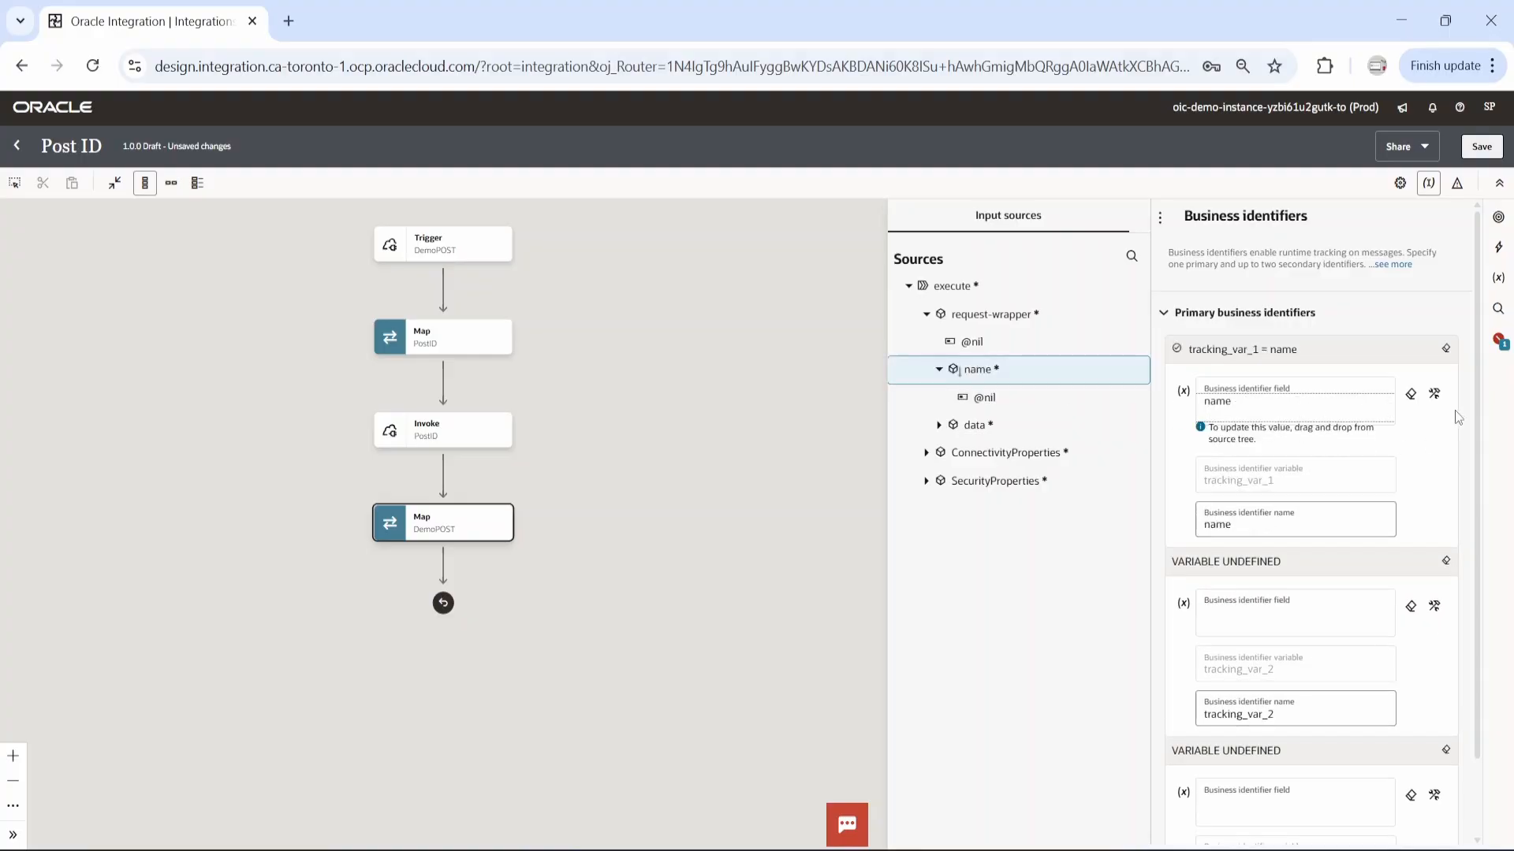
{"action": "left_click", "coordinate": [1481, 147]}
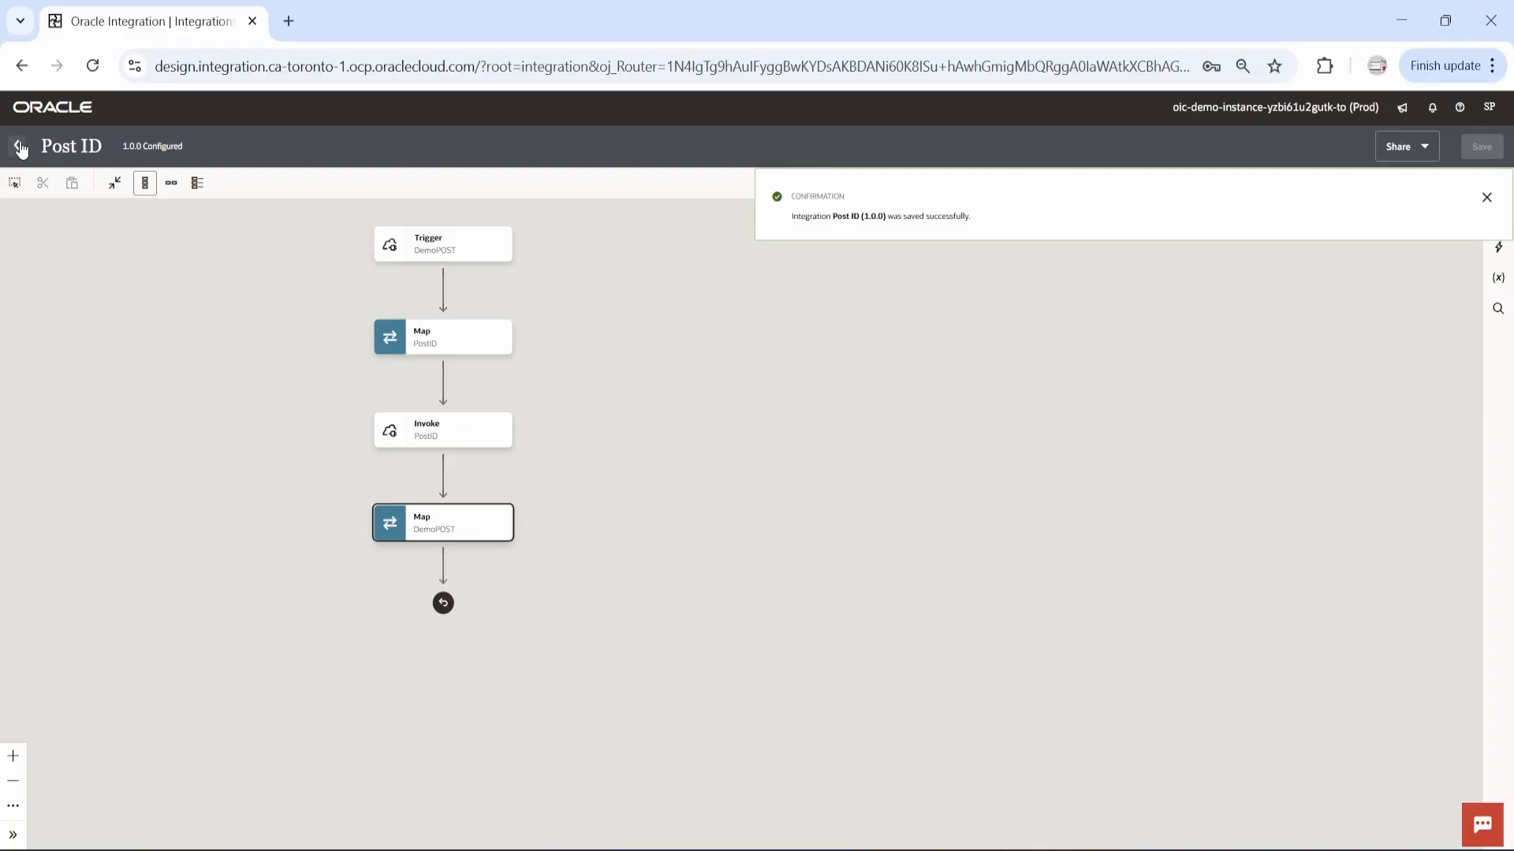
{"action": "left_click", "coordinate": [19, 147]}
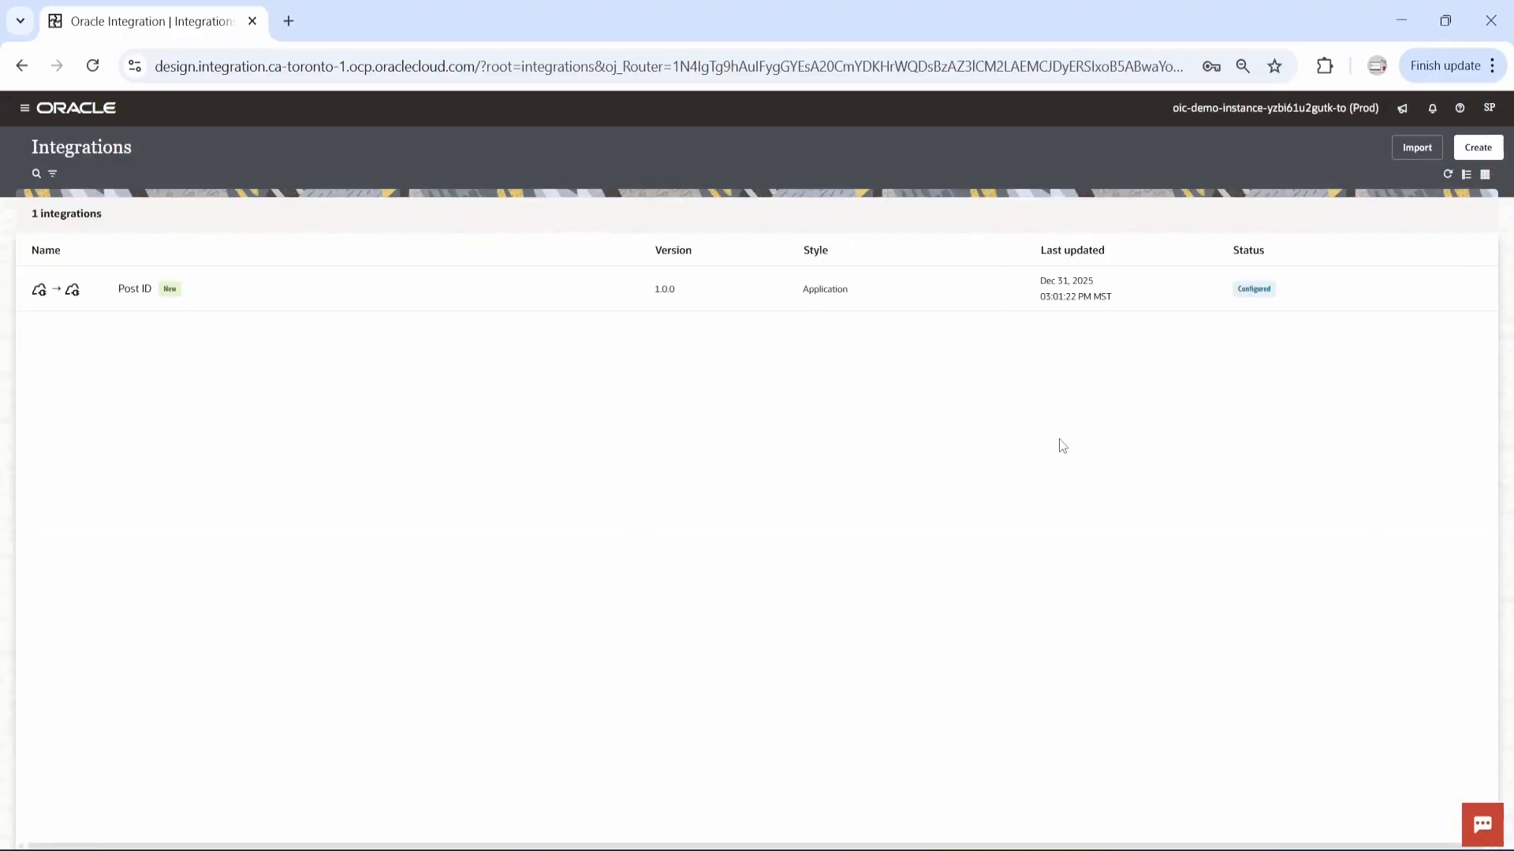
Step: Activate the Post ID integration with the Debug tracing level and refresh its status
{"action": "mouse_move", "coordinate": [1372, 291]}
{"action": "left_click", "coordinate": [1404, 287]}
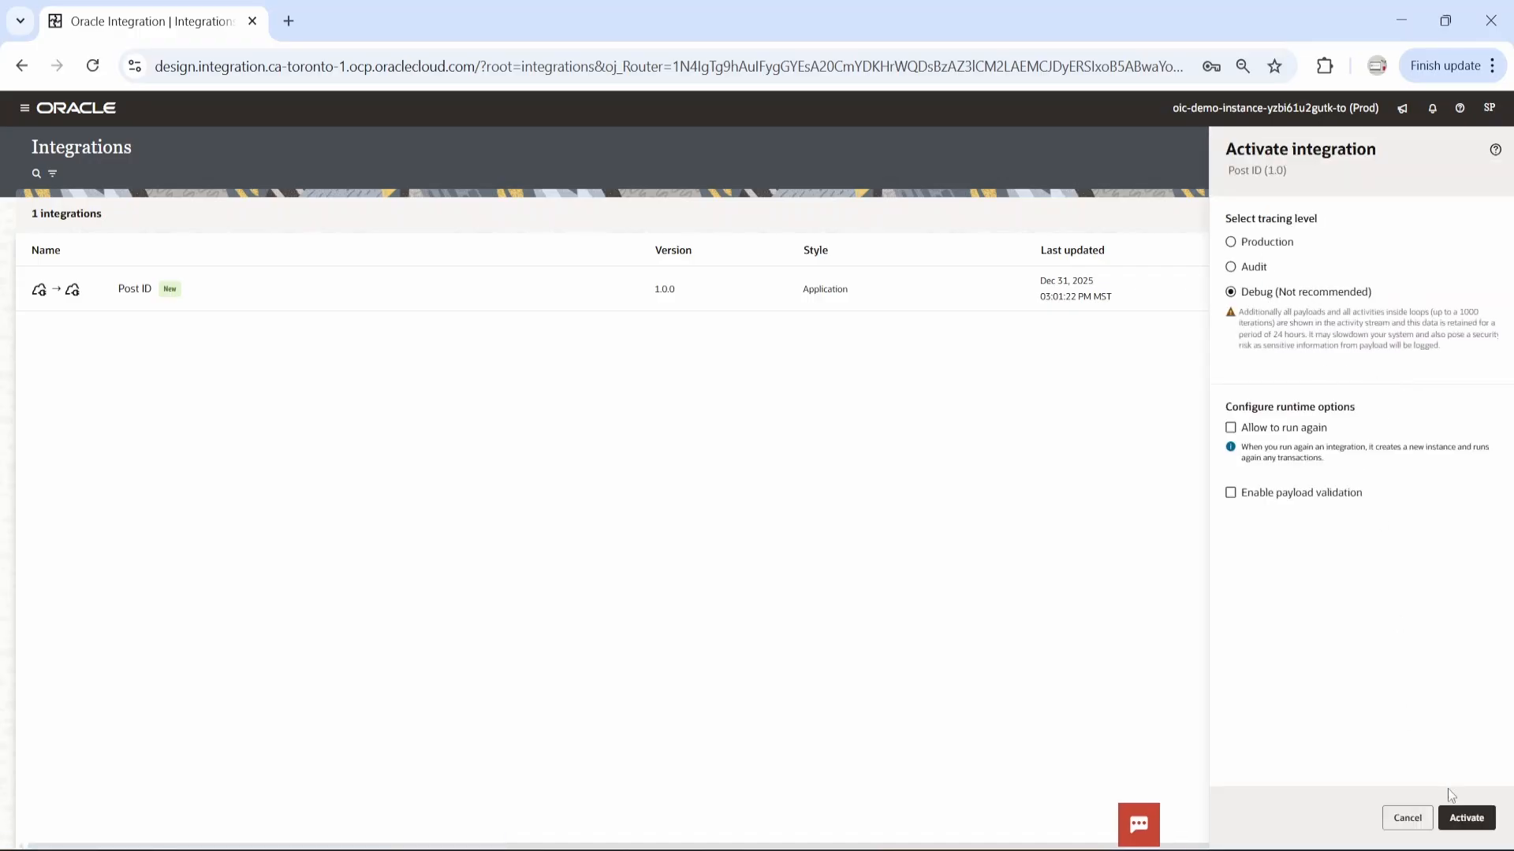
{"action": "left_click", "coordinate": [1451, 816]}
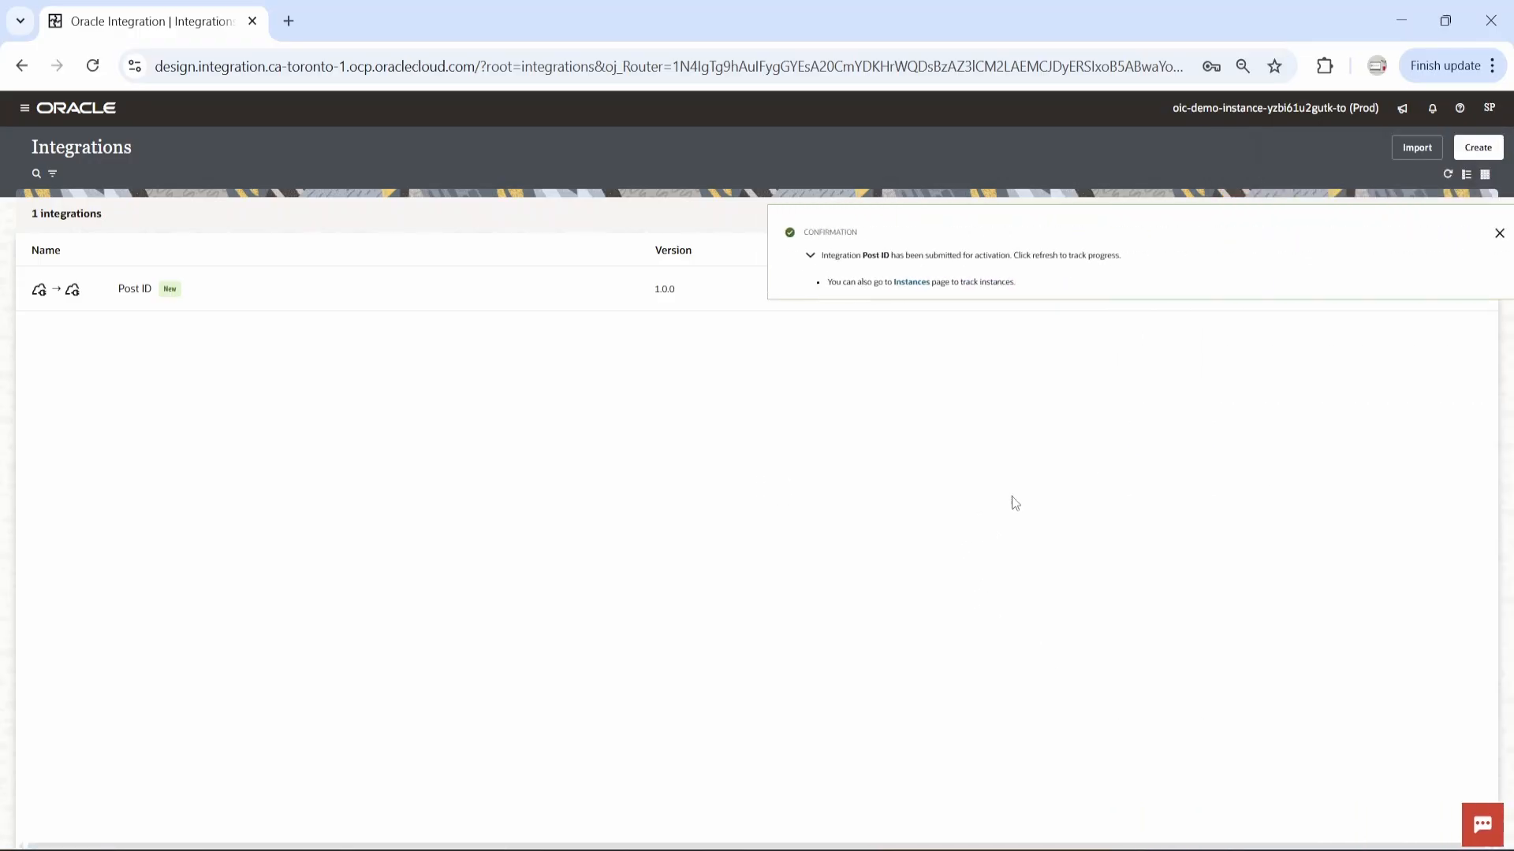
{"action": "left_click", "coordinate": [1487, 233]}
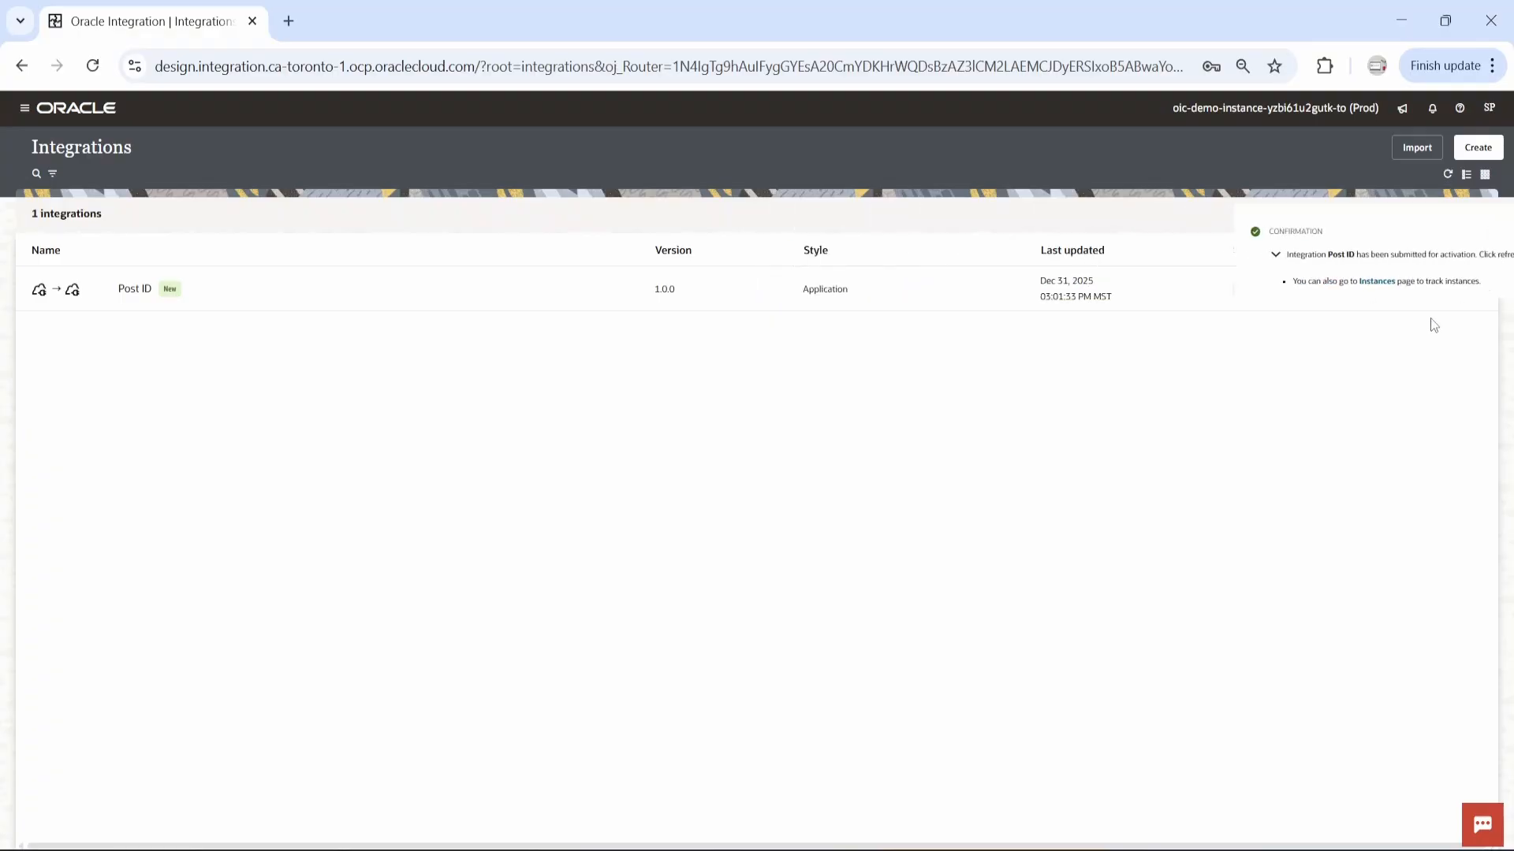
{"action": "left_click", "coordinate": [1404, 285]}
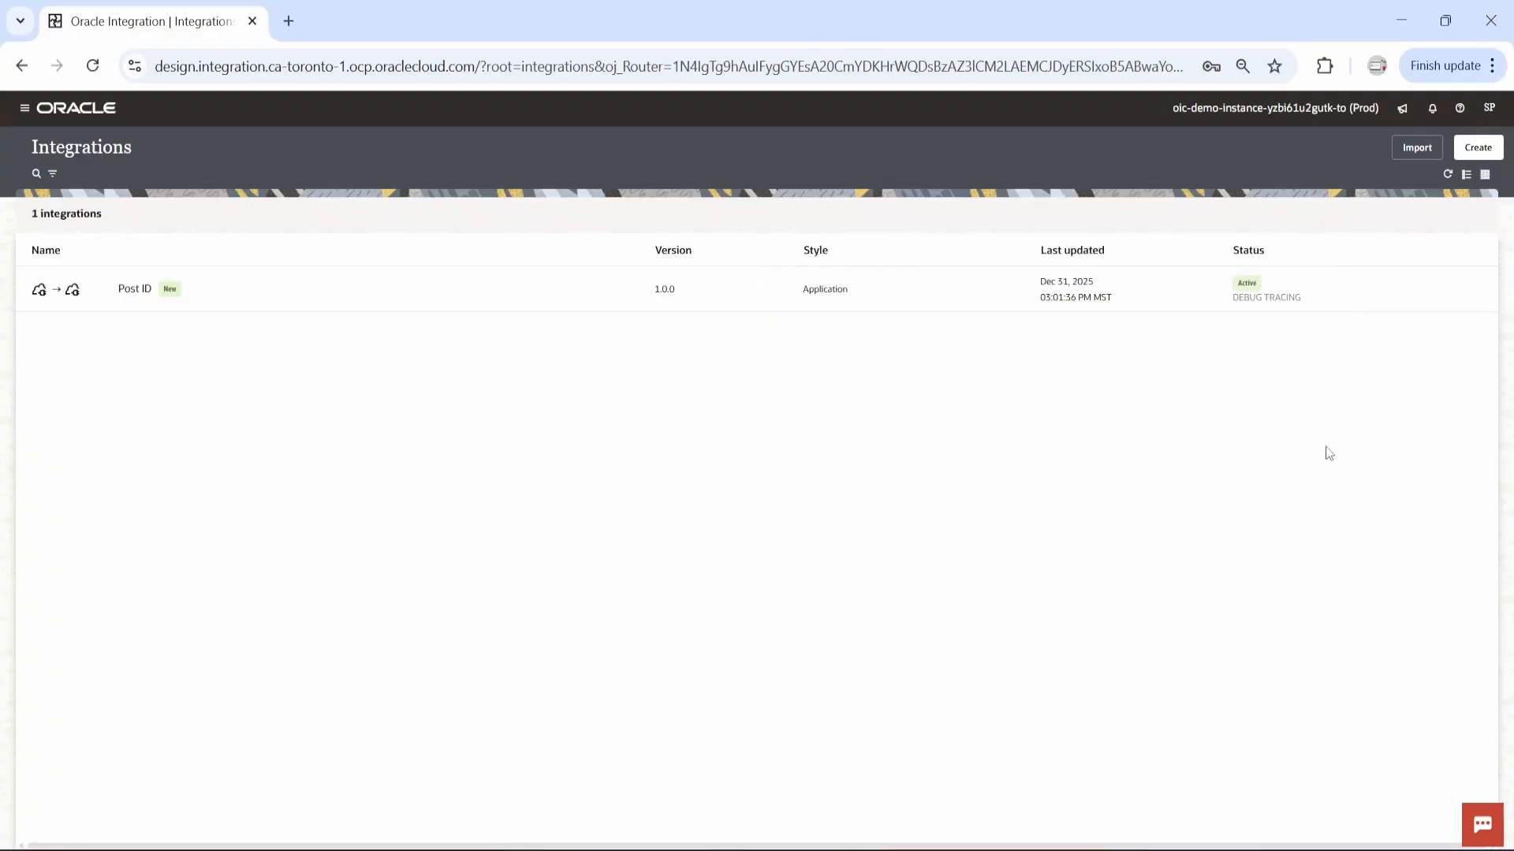
Step: Open the run page for the Post ID integration and check its POST endpoint path
{"action": "left_click", "coordinate": [1431, 289]}
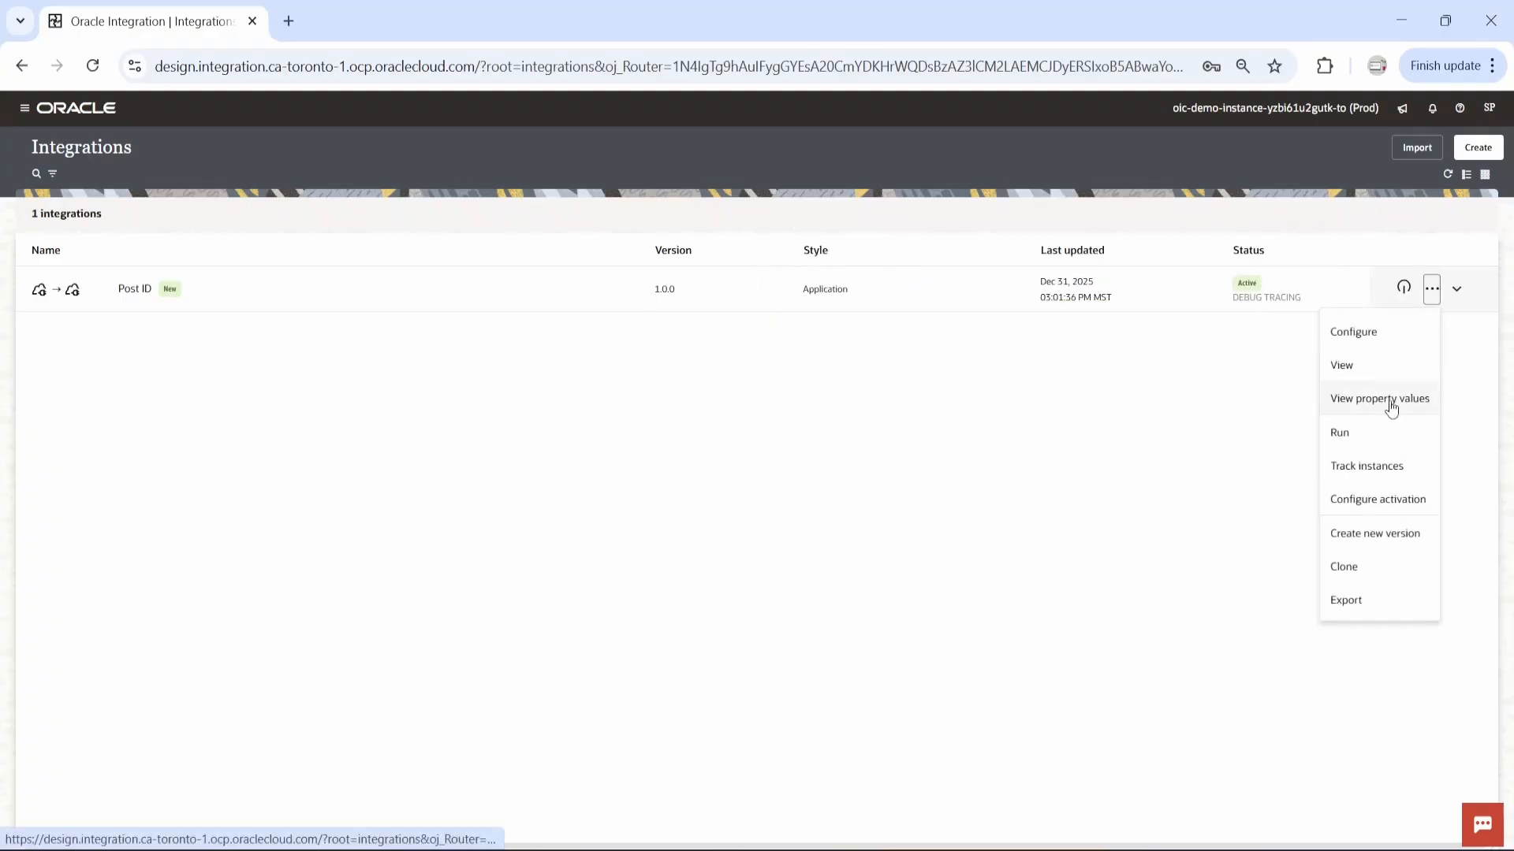
{"action": "left_click", "coordinate": [1374, 441]}
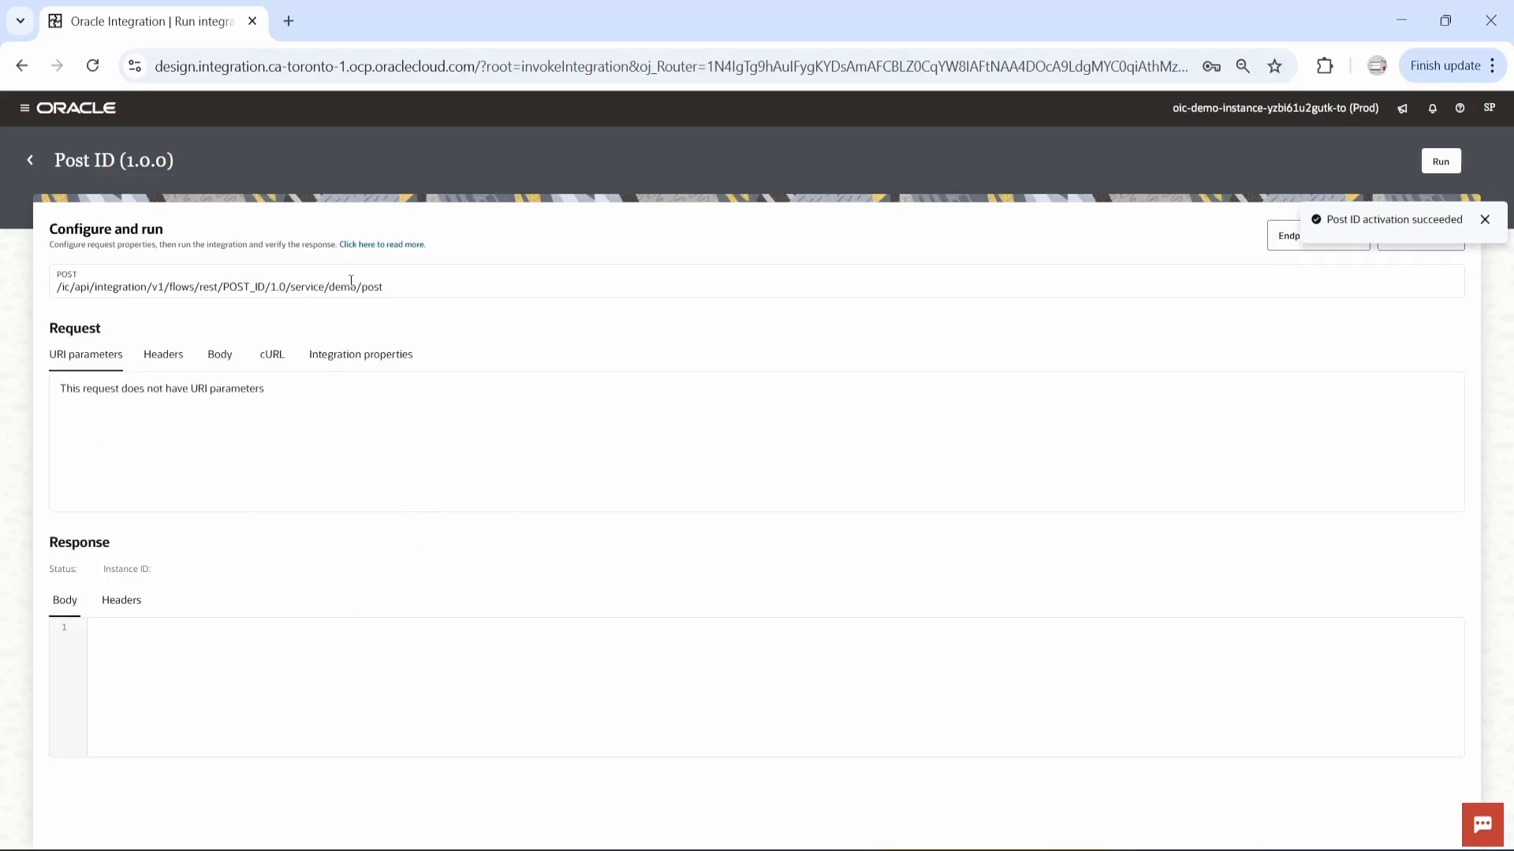
{"action": "left_click_drag", "start_coordinate": [401, 286], "coordinate": [50, 291]}
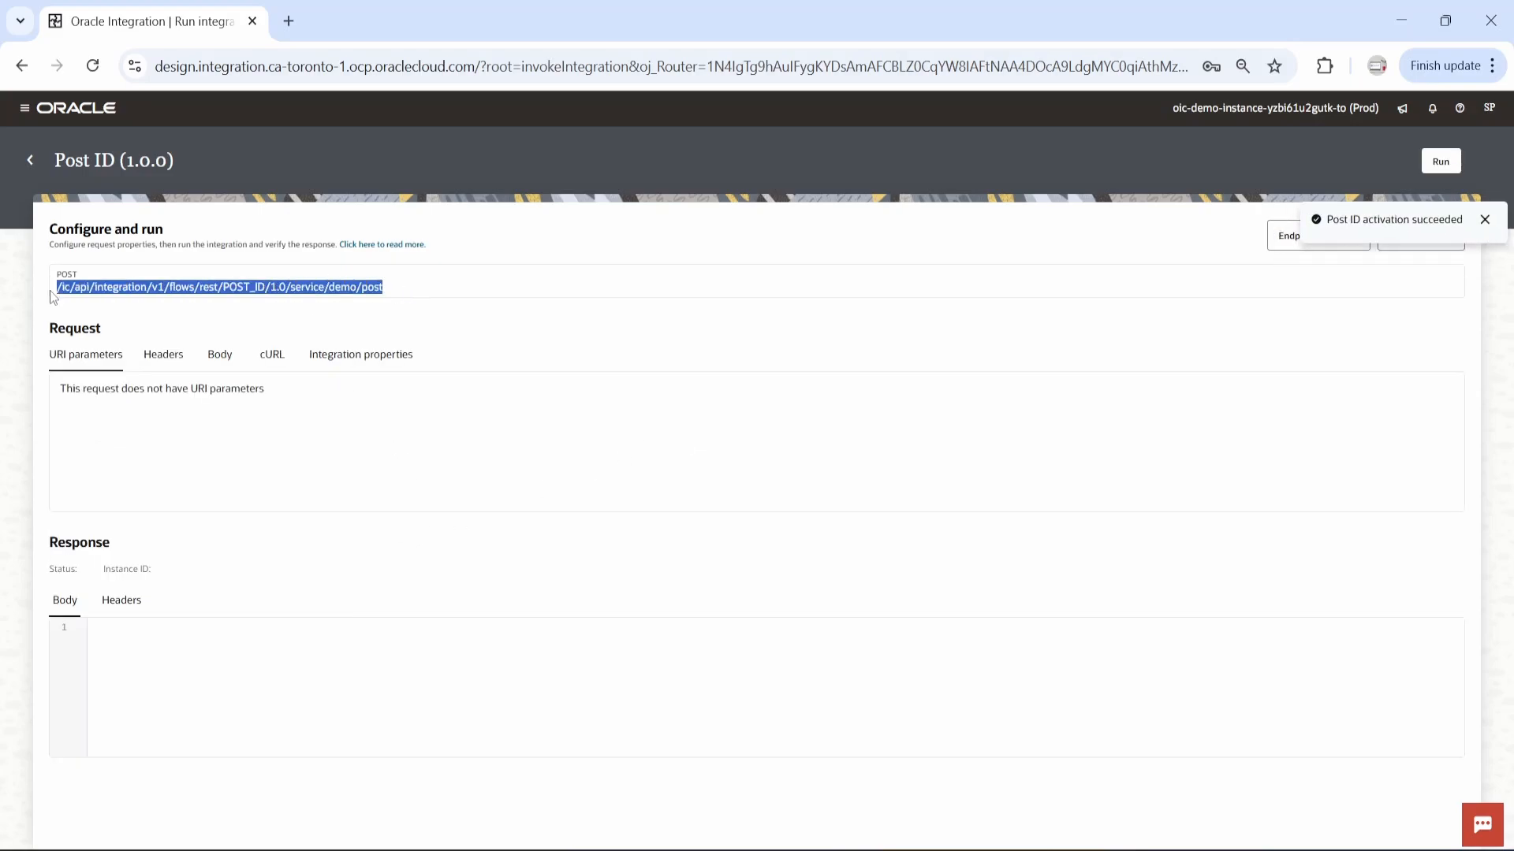
{"action": "left_click", "coordinate": [520, 318]}
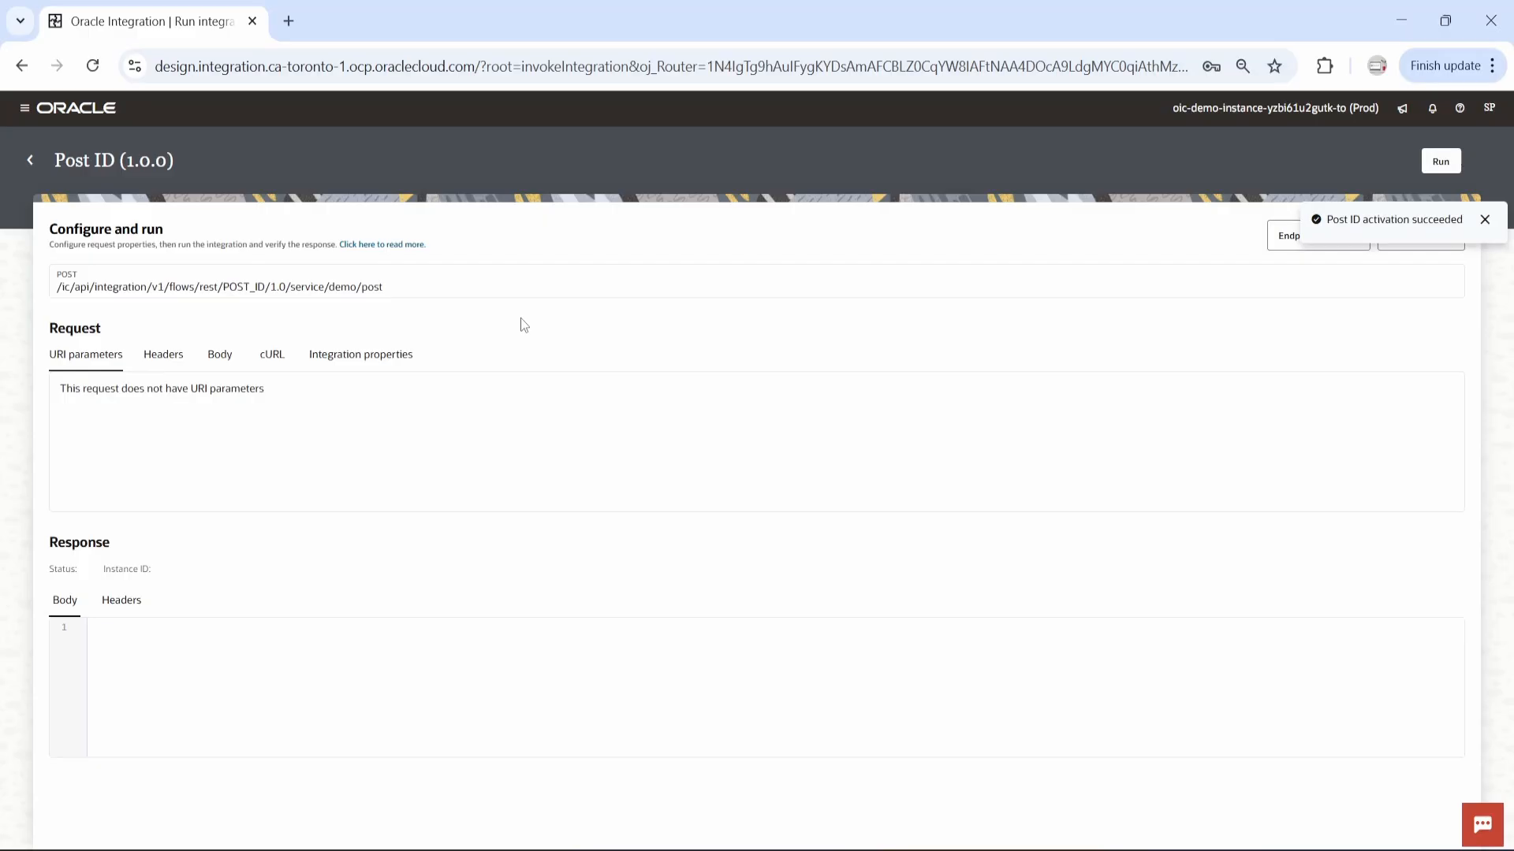
Step: Set the name in the request body to "First Object" and run the integration
{"action": "left_click", "coordinate": [219, 356]}
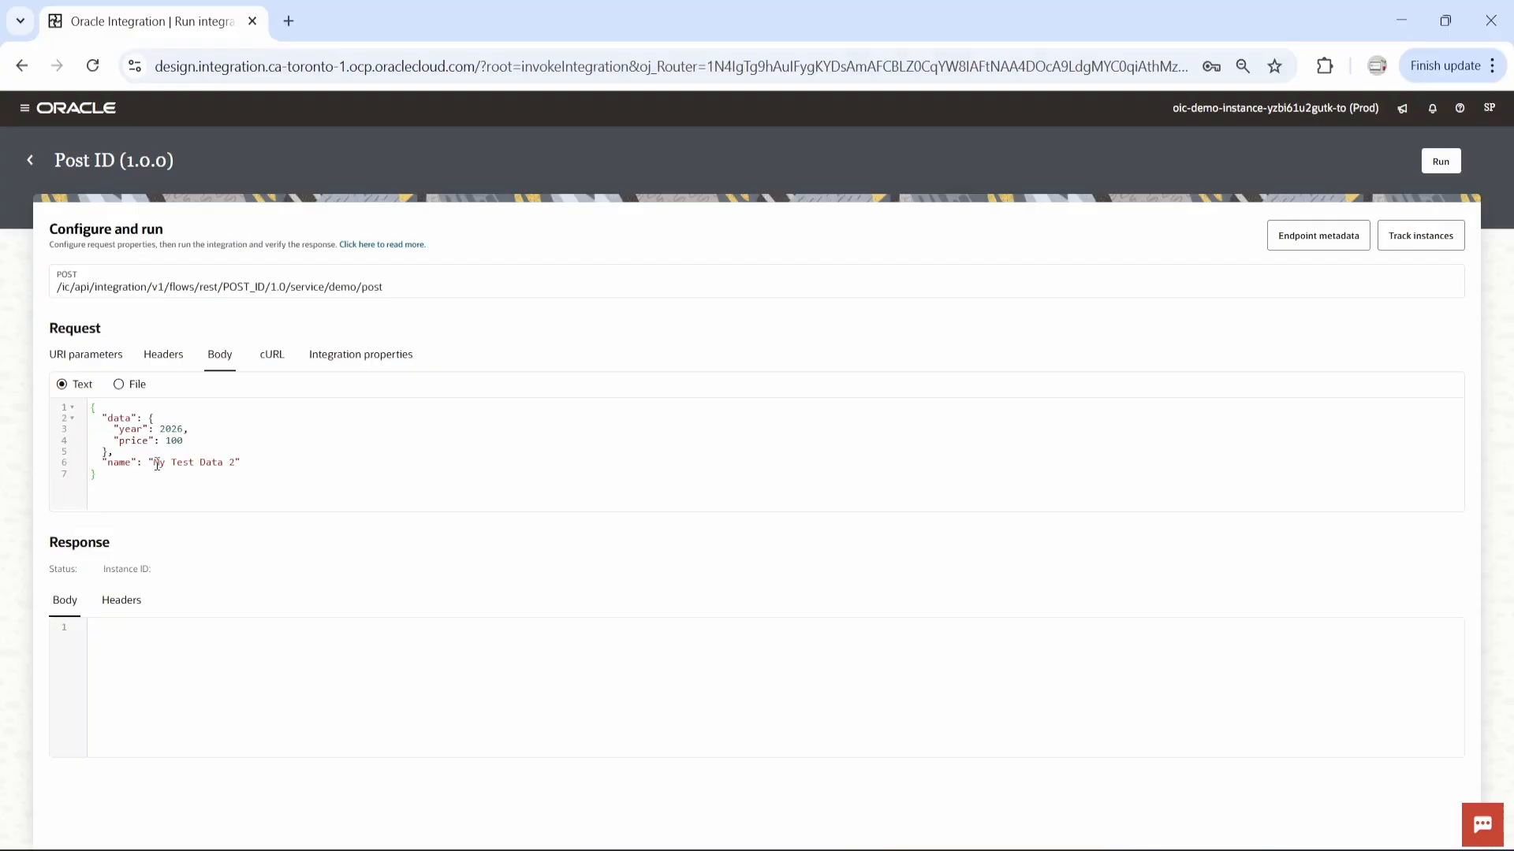
{"action": "left_click_drag", "start_coordinate": [237, 463], "coordinate": [154, 463]}
{"action": "type", "text": "First Object"}
{"action": "left_click", "coordinate": [1441, 162]}
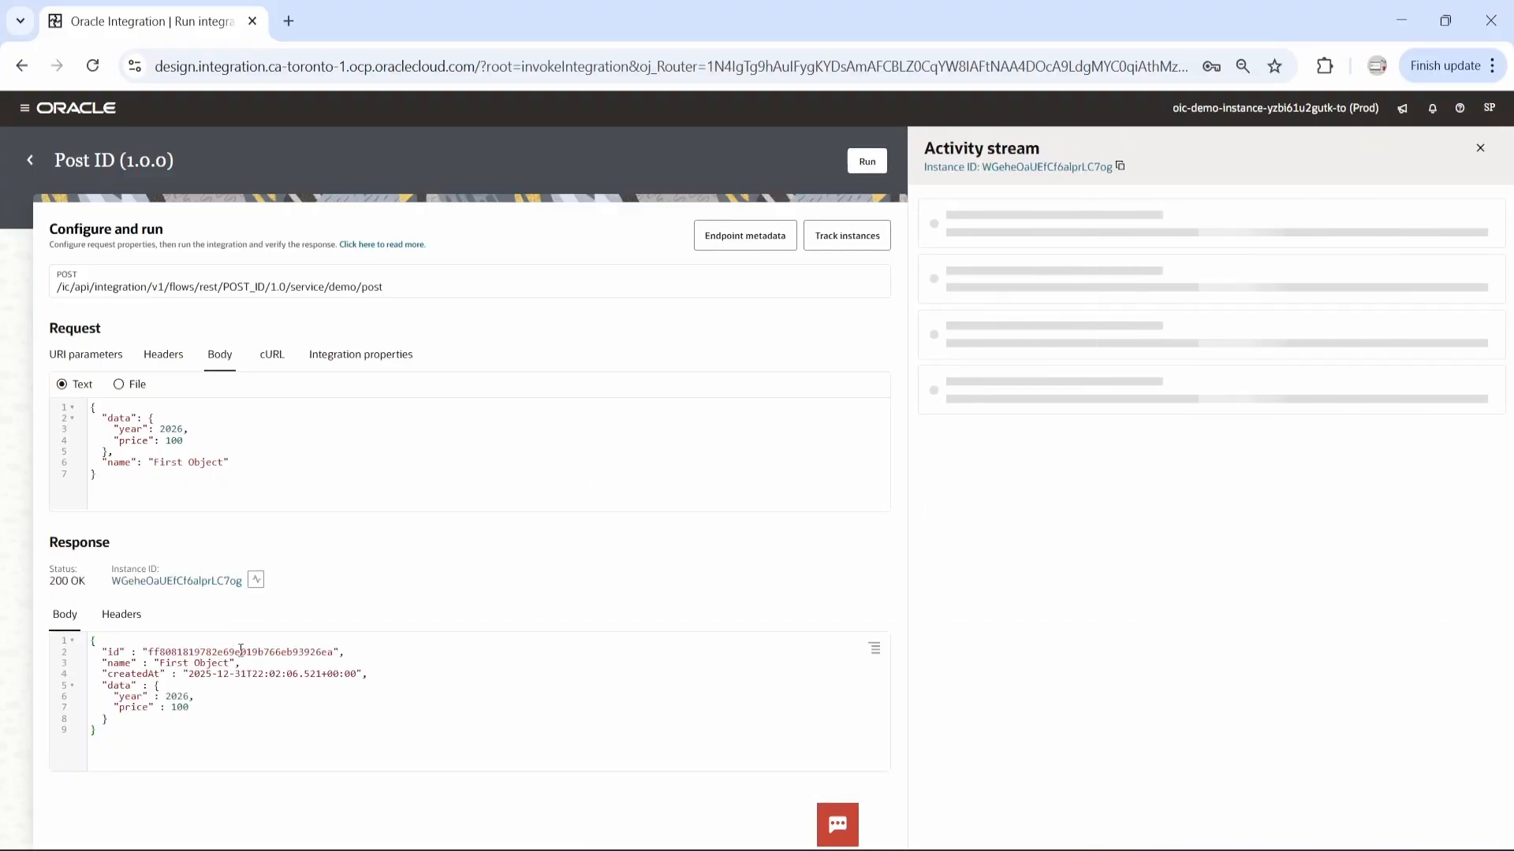
Step: Copy the object's id value from the response body
{"action": "double_click", "coordinate": [240, 652]}
{"action": "key", "text": "ctrl+c"}
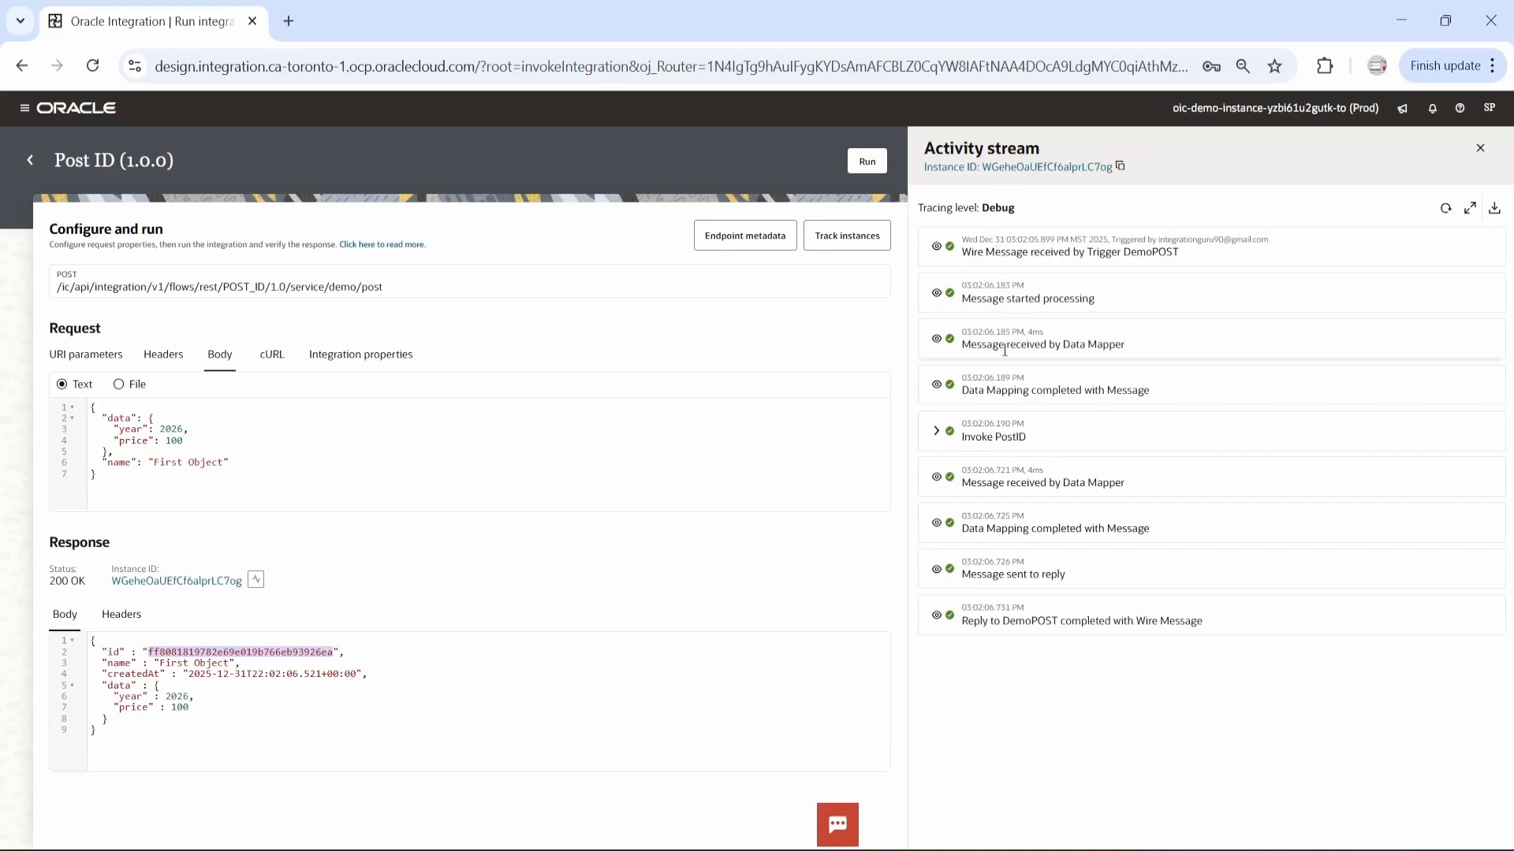
Step: Examine the message processed by Invoke PostID and the response Data Mapper messages in the activity stream
{"action": "left_click", "coordinate": [937, 432]}
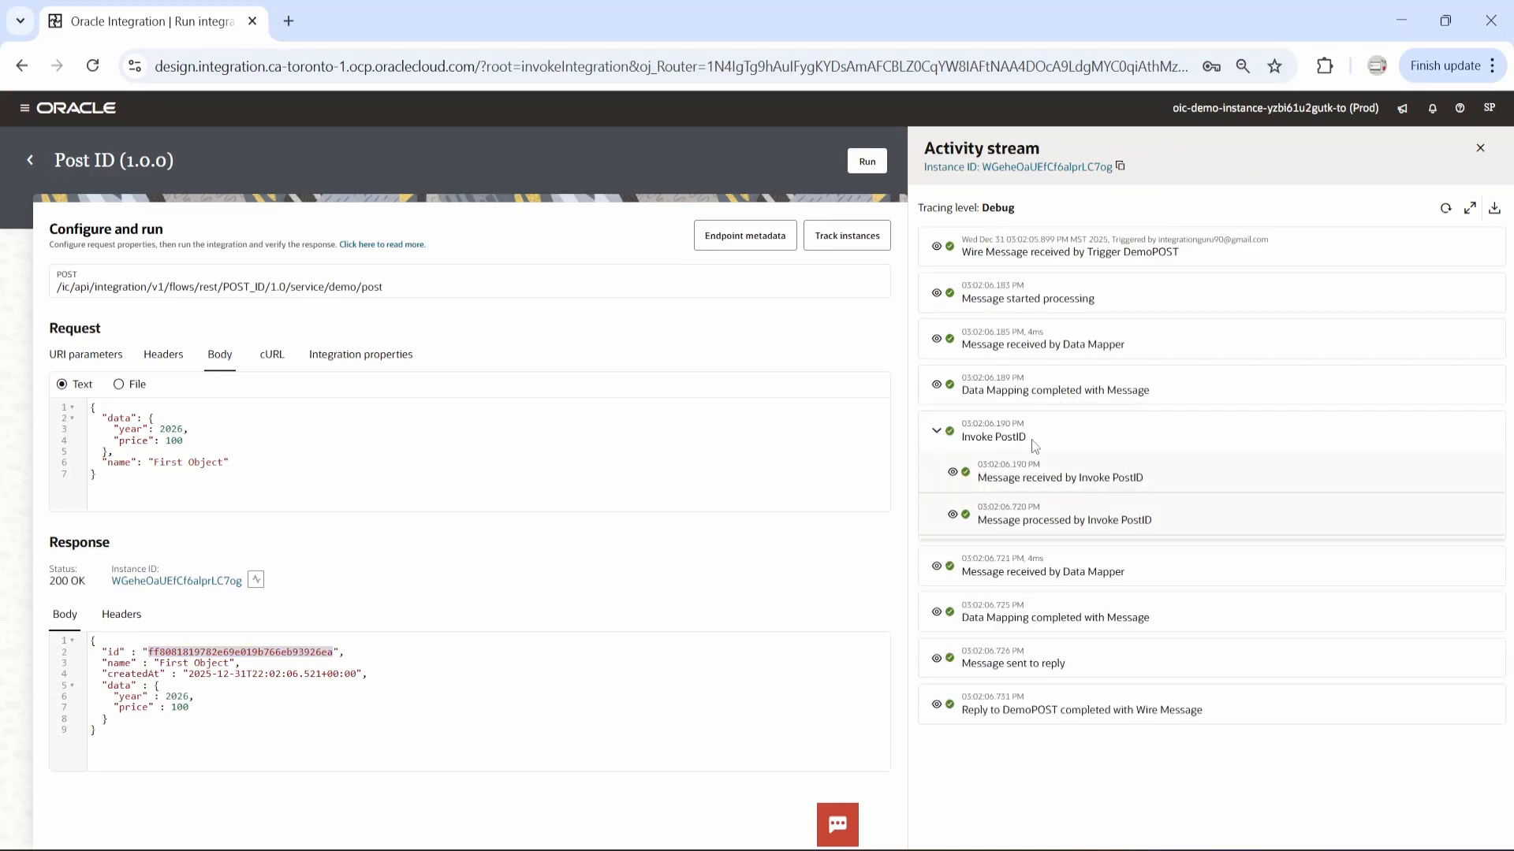
{"action": "left_click", "coordinate": [953, 515]}
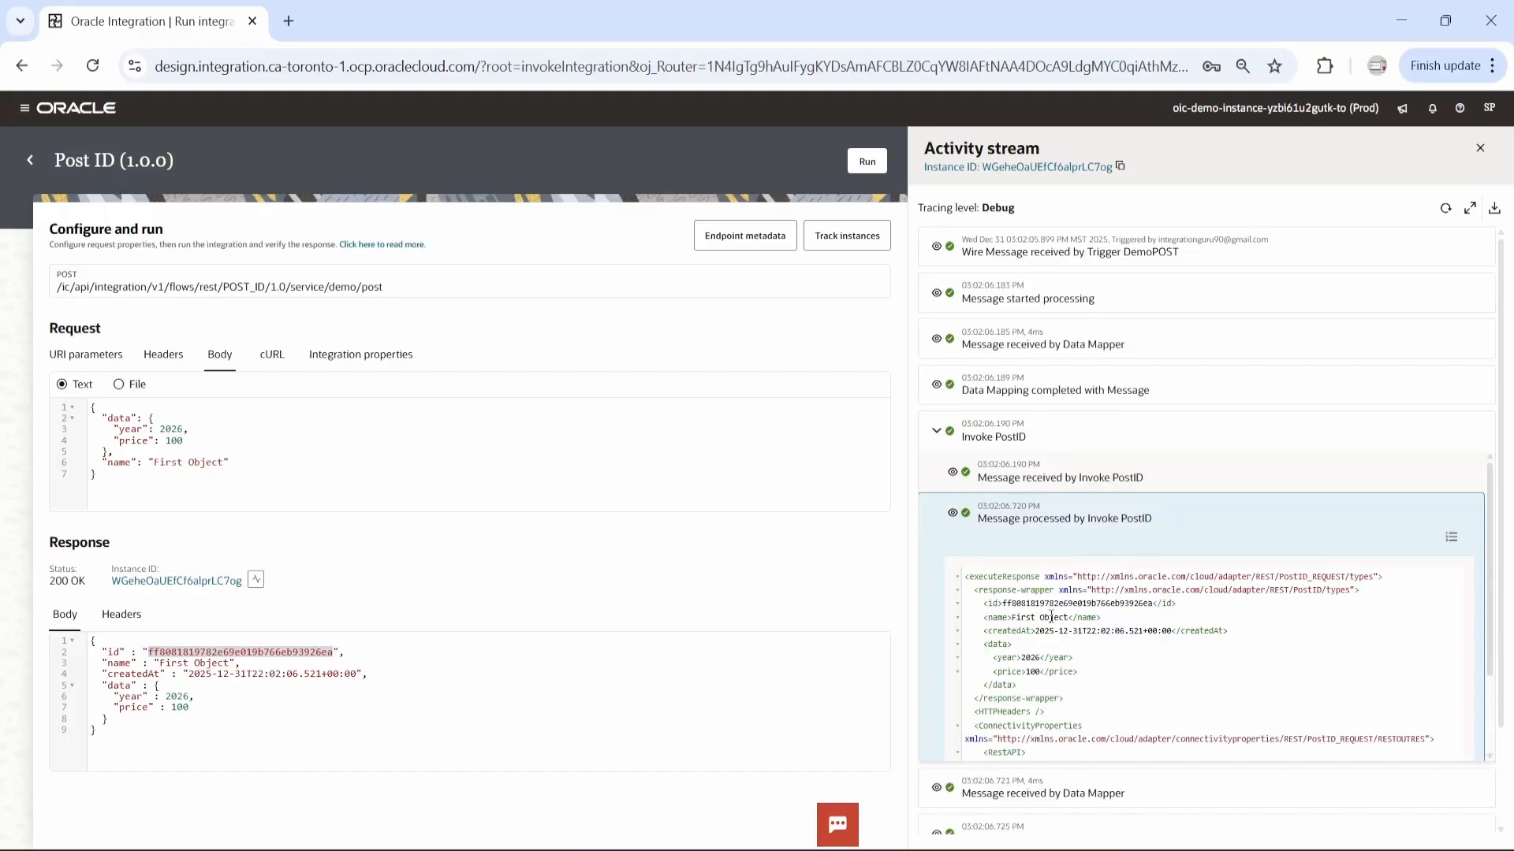
{"action": "scroll", "coordinate": [1049, 617], "scroll_direction": "down", "scroll_amount": 2}
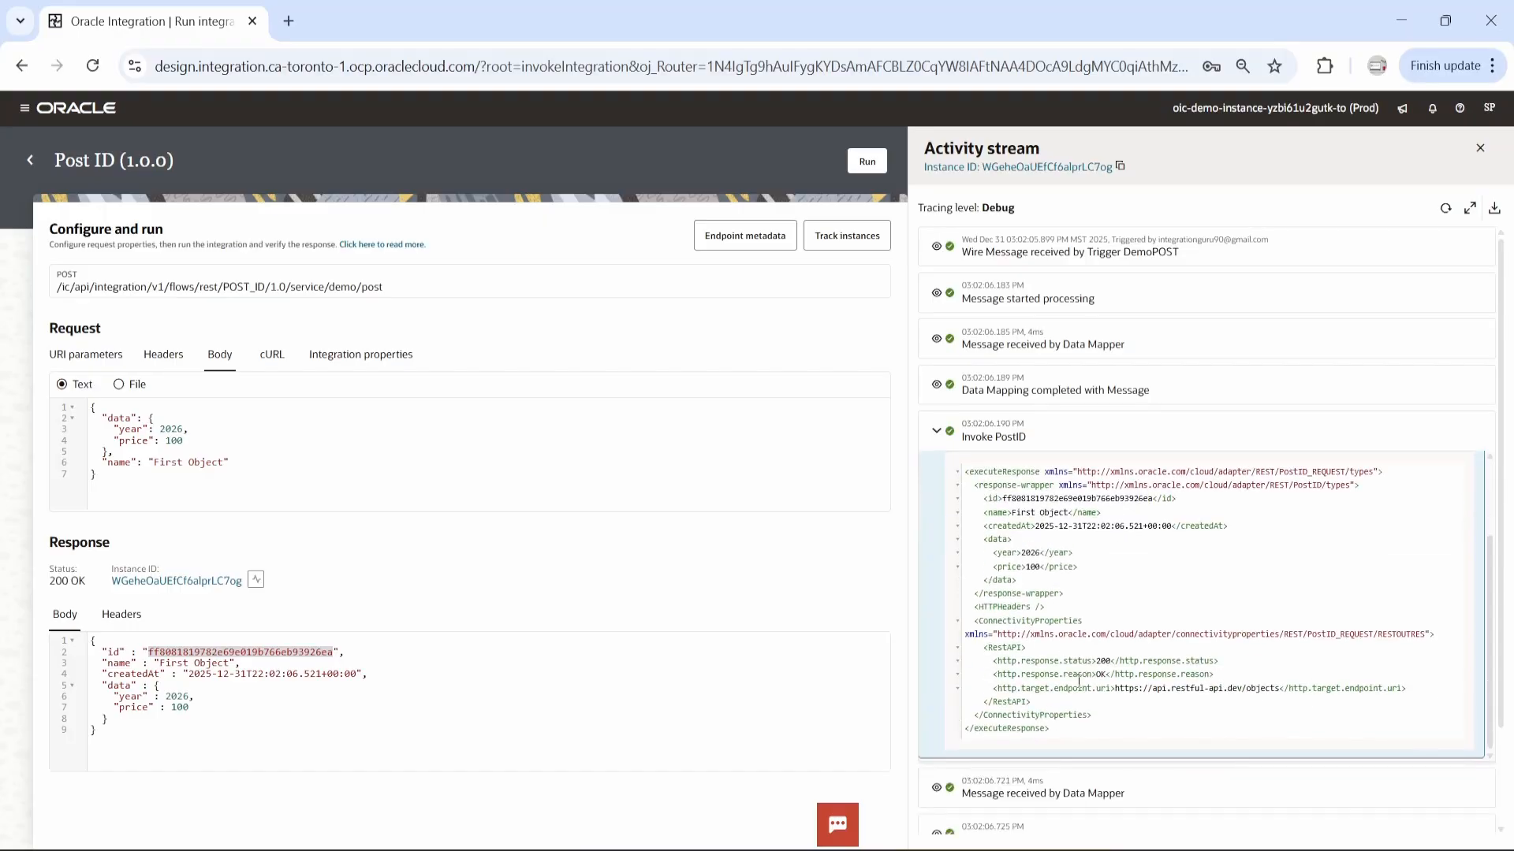
{"action": "double_click", "coordinate": [1103, 662]}
{"action": "left_click", "coordinate": [936, 430]}
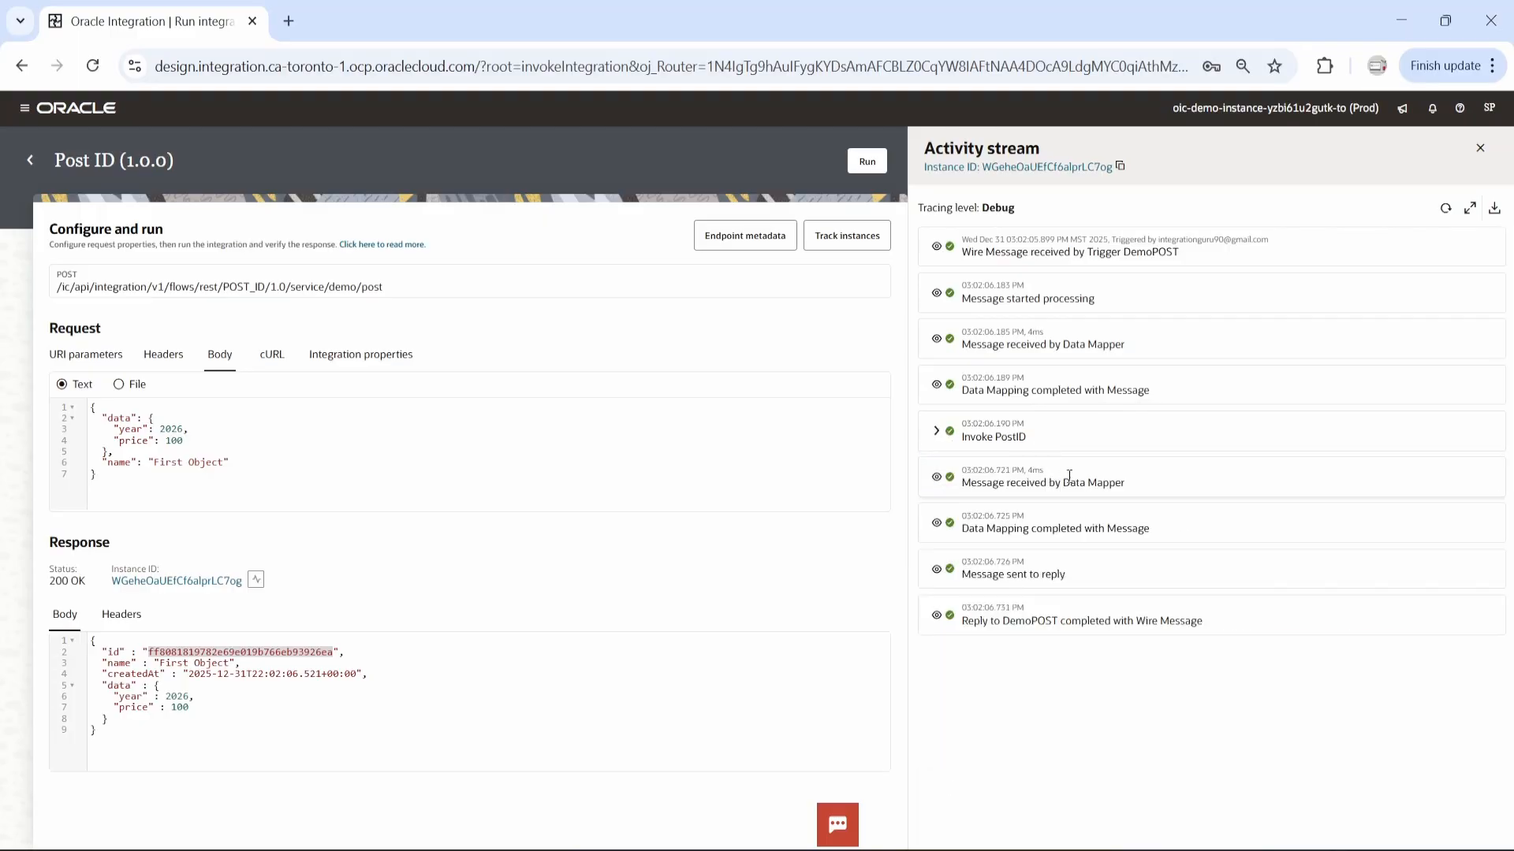
{"action": "left_click", "coordinate": [938, 478]}
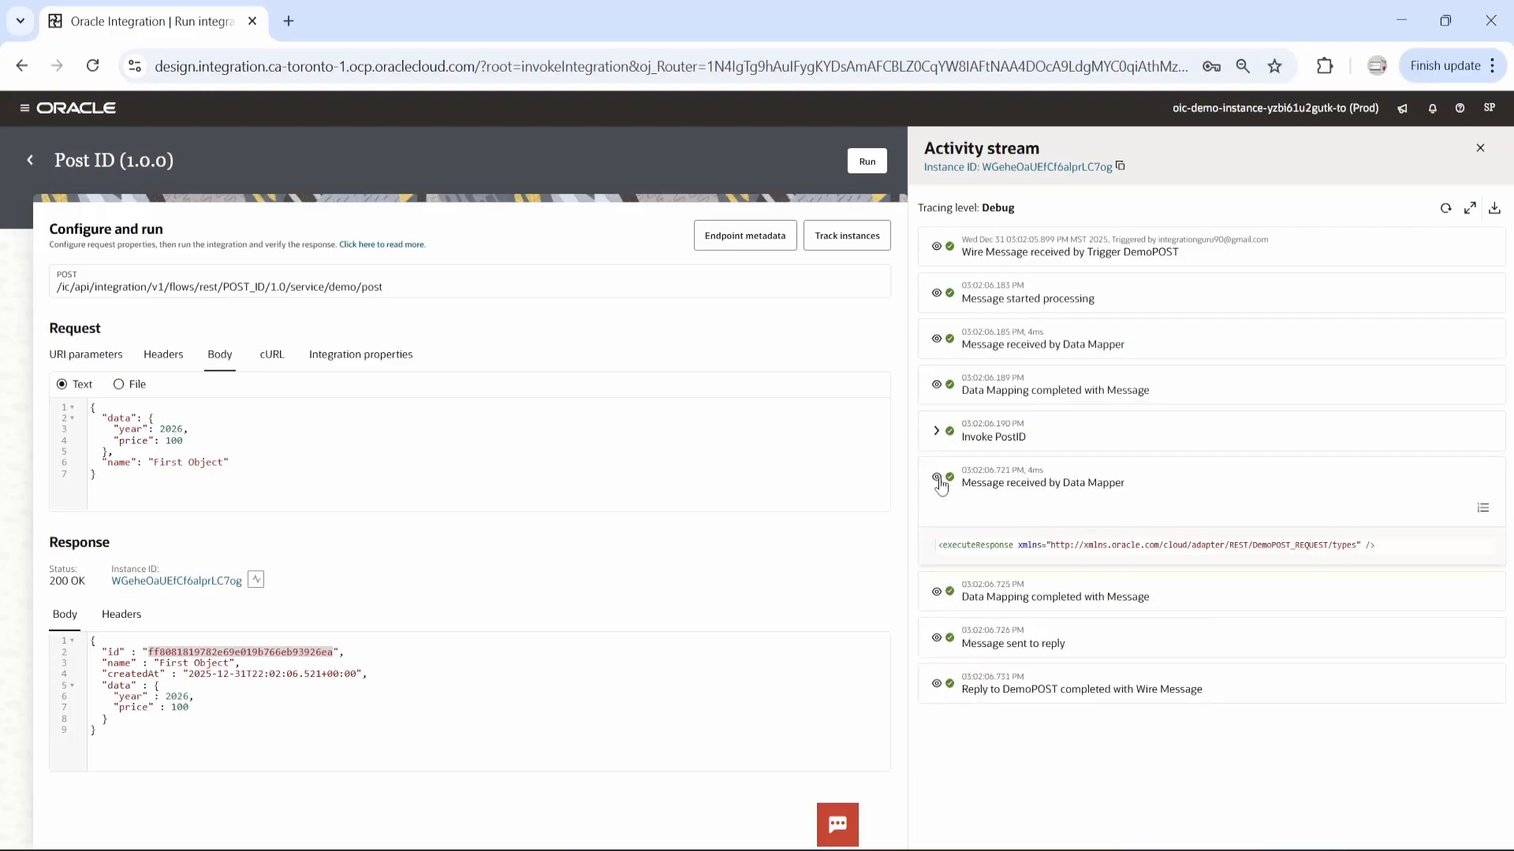
{"action": "left_click", "coordinate": [937, 592]}
{"action": "scroll", "coordinate": [1046, 677], "scroll_direction": "down", "scroll_amount": 1}
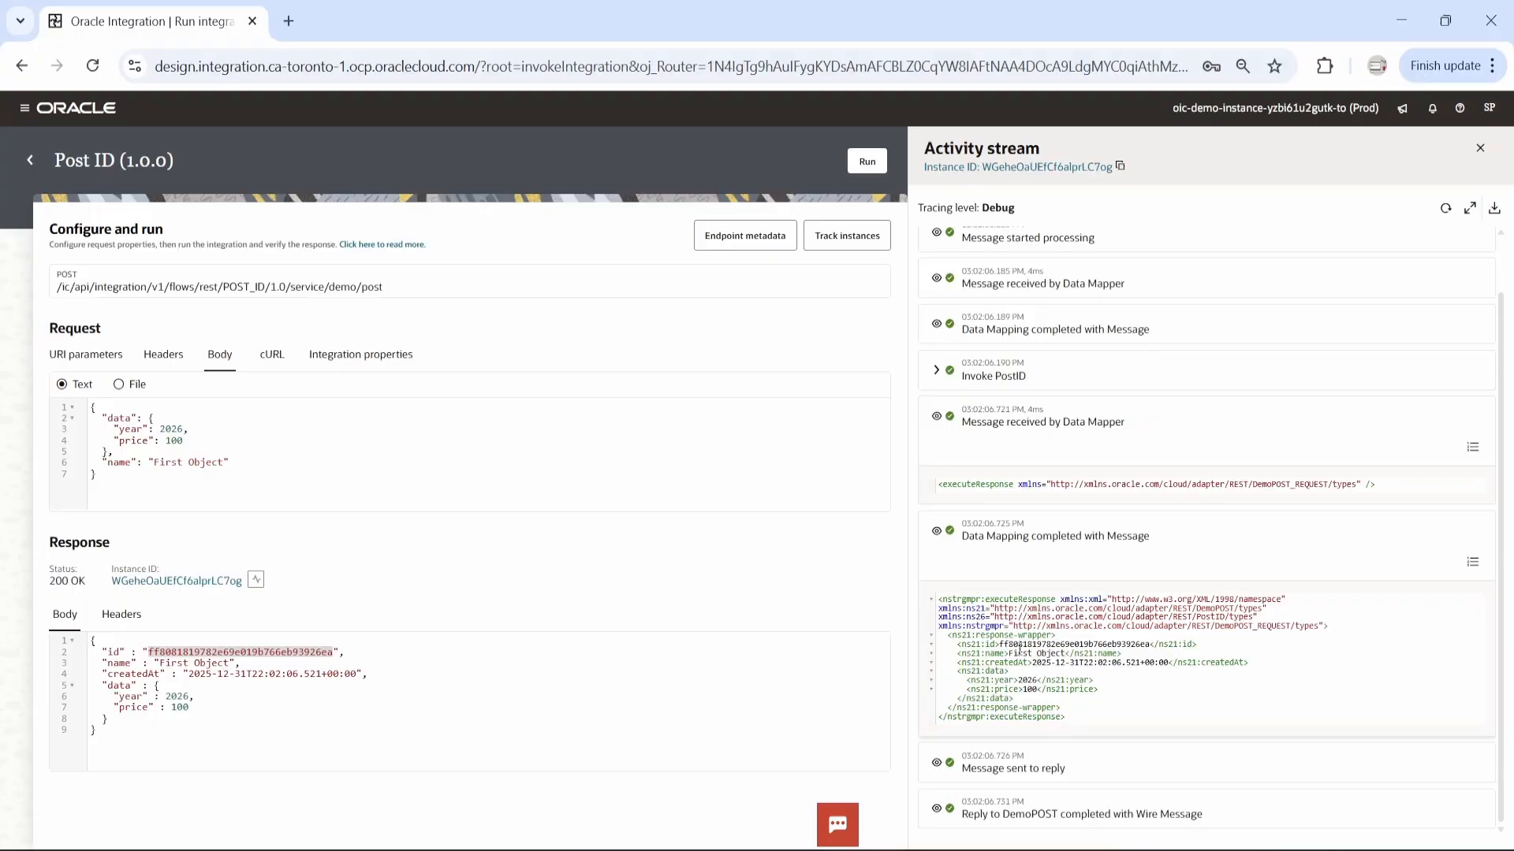
Step: Switch to Postman, replace the id in the GET /objects?id= request with the copied object id, and send it
{"action": "key", "text": "alt+Tab"}
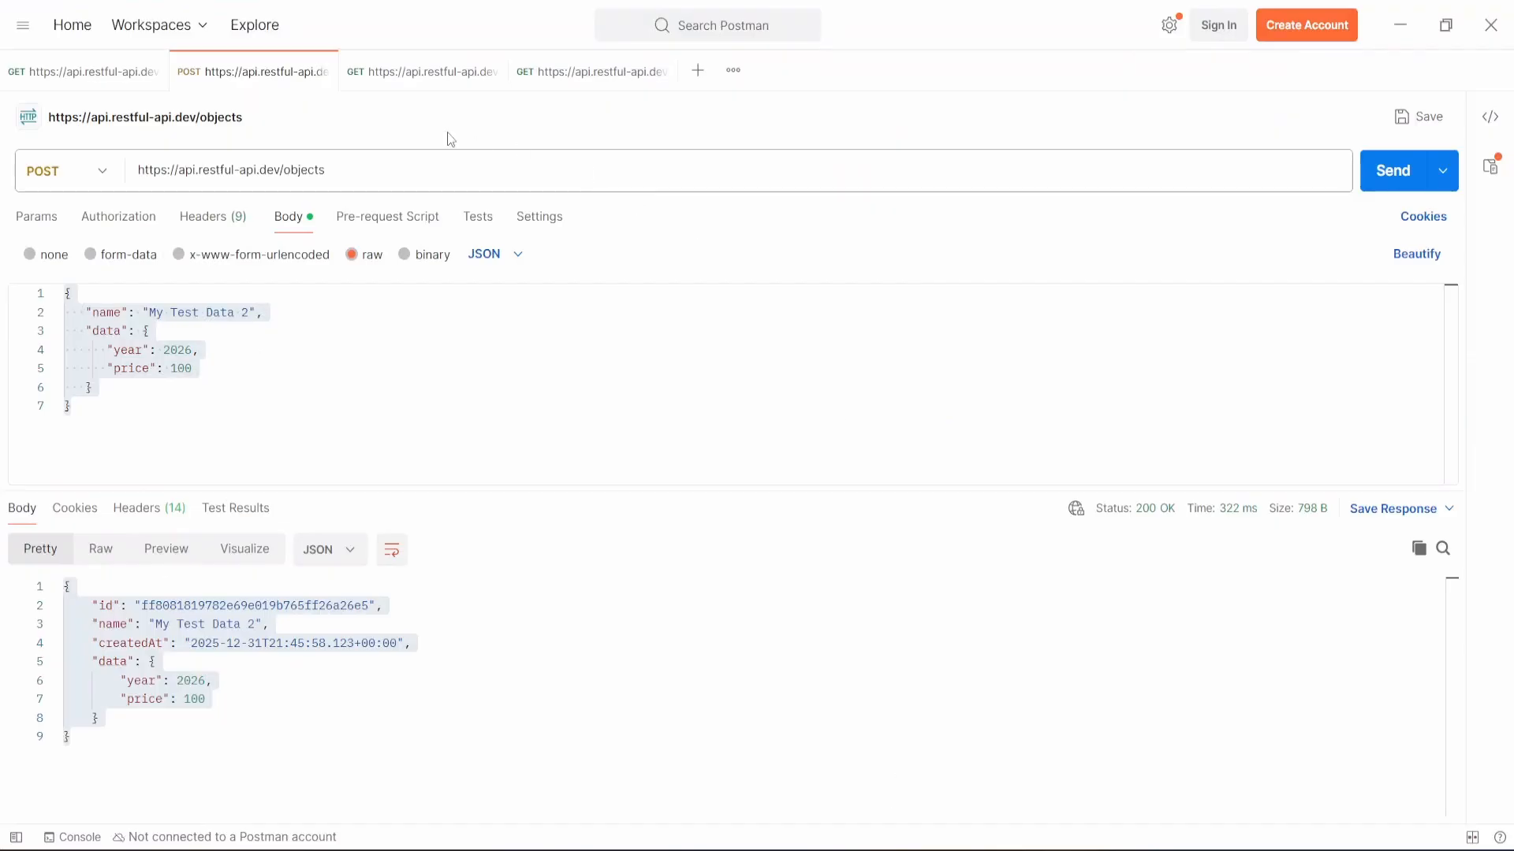
{"action": "left_click", "coordinate": [417, 75]}
{"action": "left_click", "coordinate": [558, 74]}
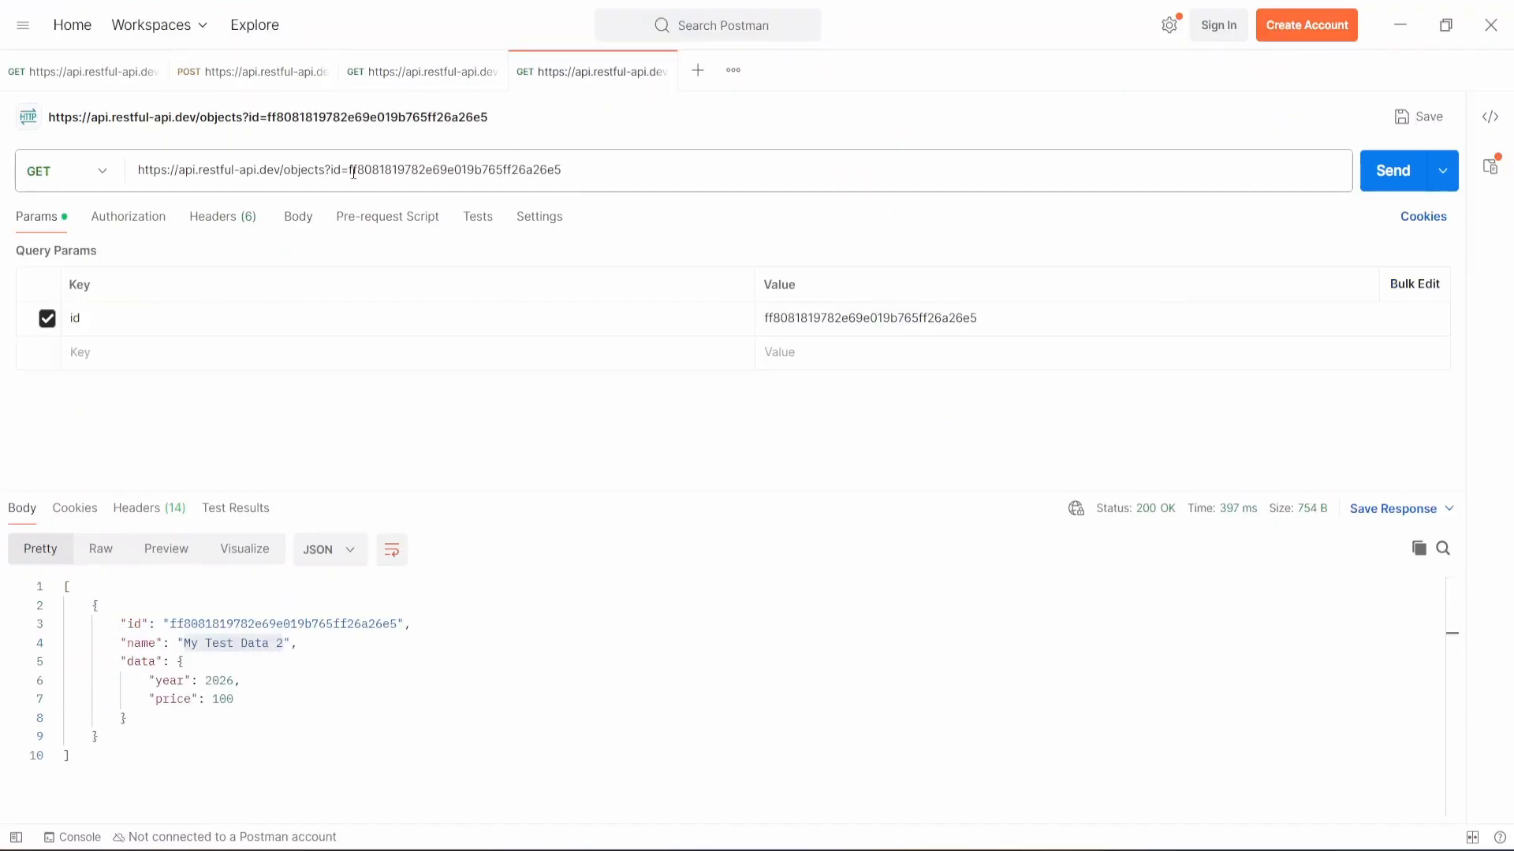
{"action": "left_click_drag", "start_coordinate": [349, 170], "coordinate": [615, 165]}
{"action": "key", "text": "ctrl+v"}
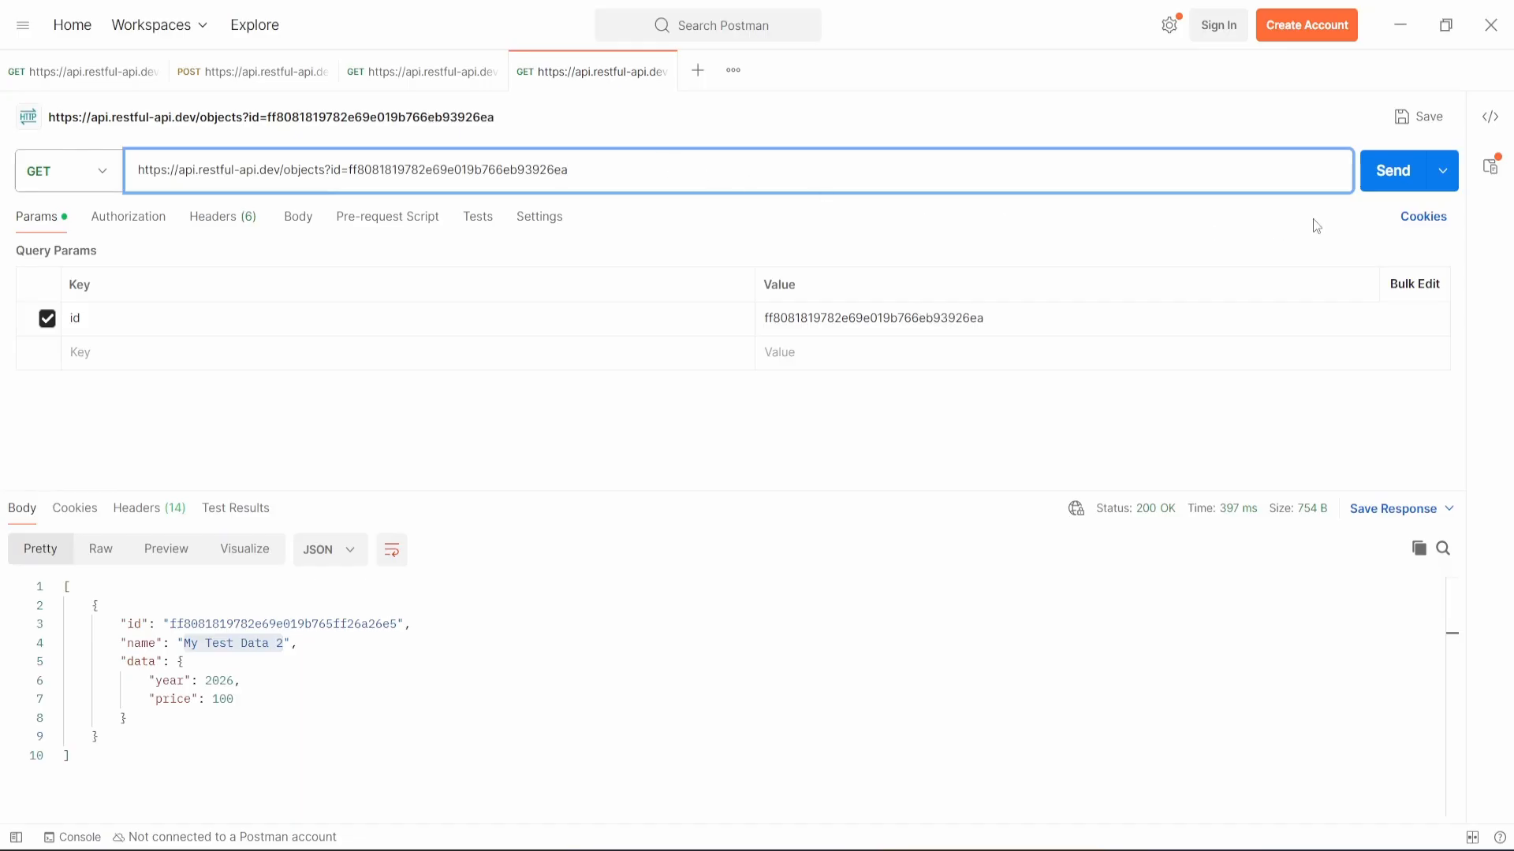
{"action": "left_click", "coordinate": [1394, 172]}
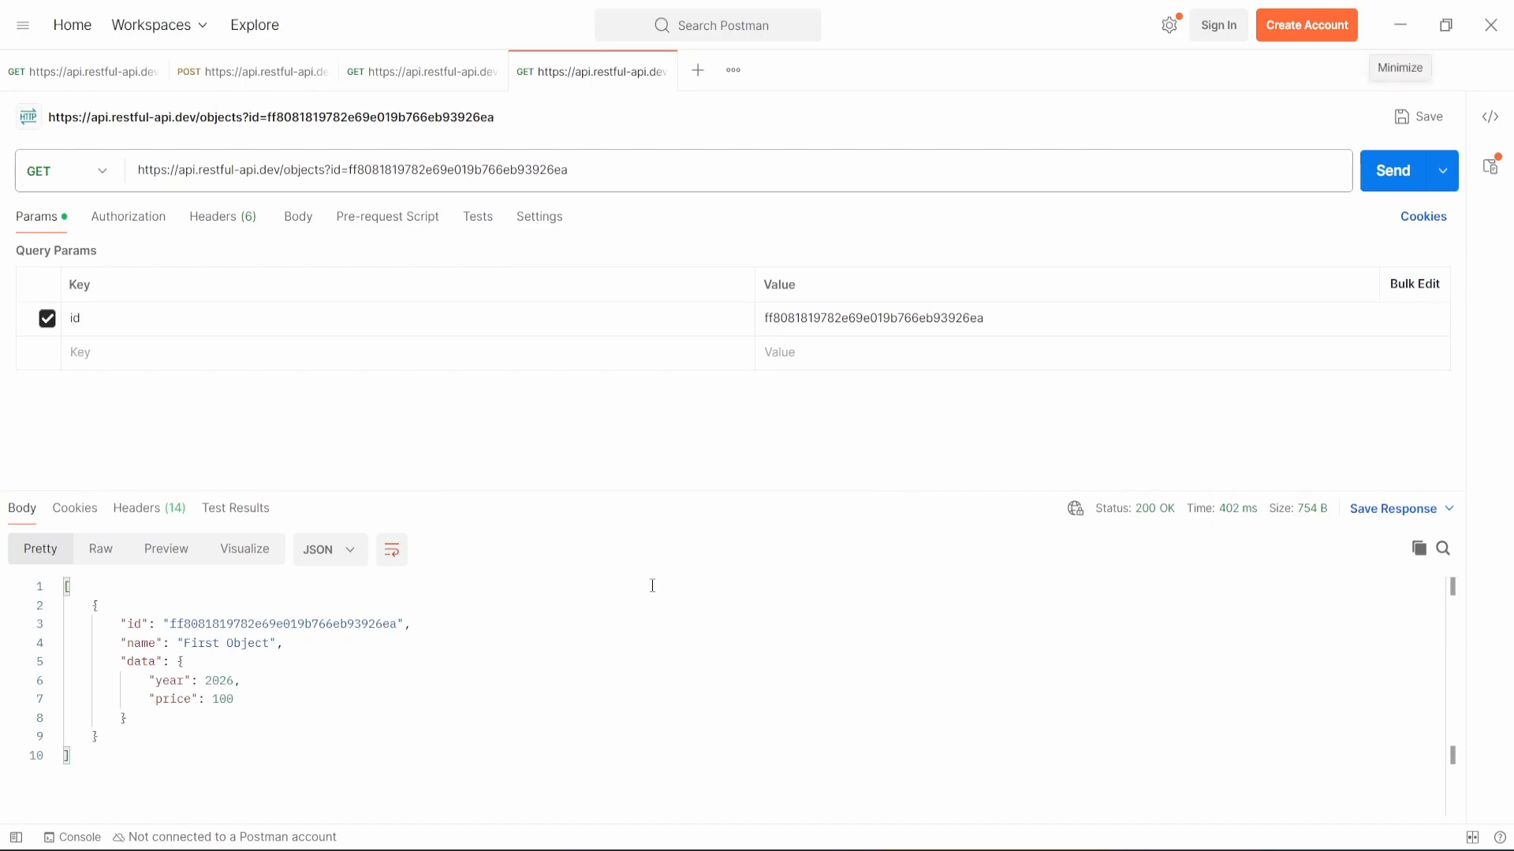
{"action": "left_click", "coordinate": [1399, 41]}
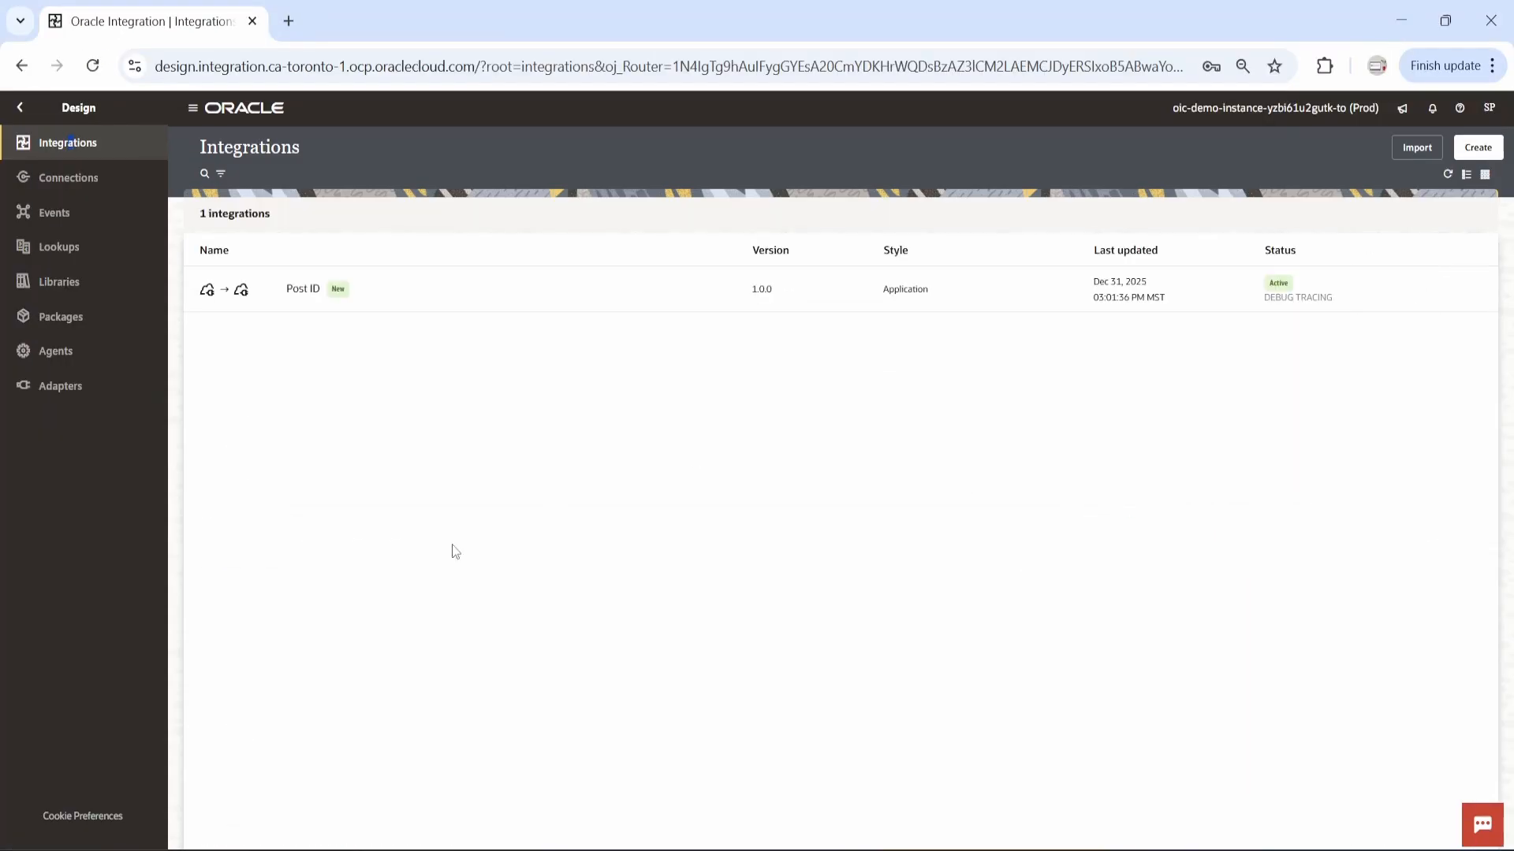
Step: Create a new application integration named "getIDData"
{"action": "left_click", "coordinate": [1477, 148]}
{"action": "left_click", "coordinate": [1307, 268]}
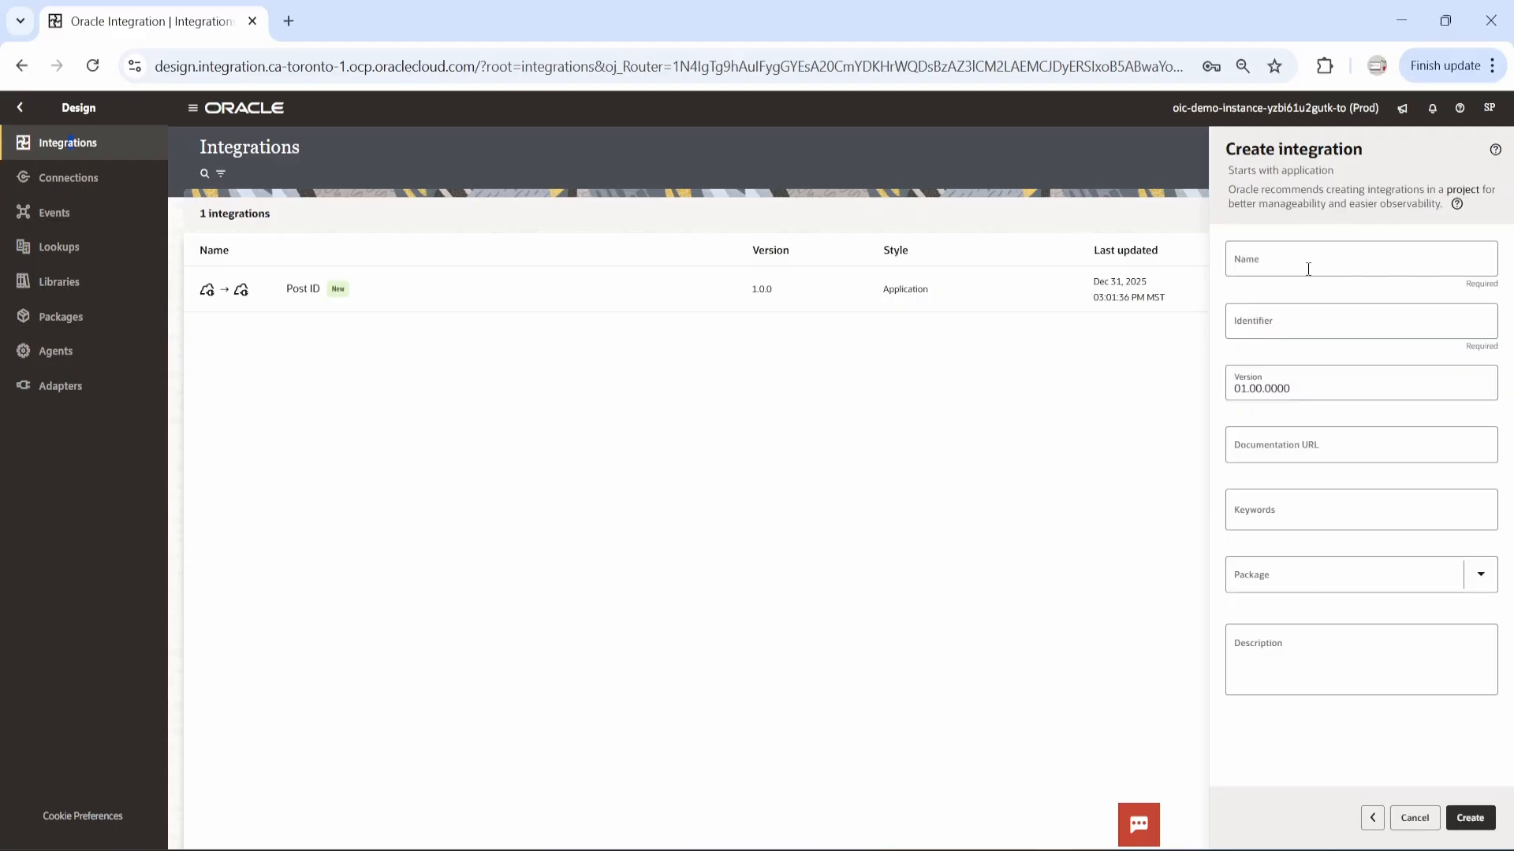
{"action": "left_click", "coordinate": [1308, 267]}
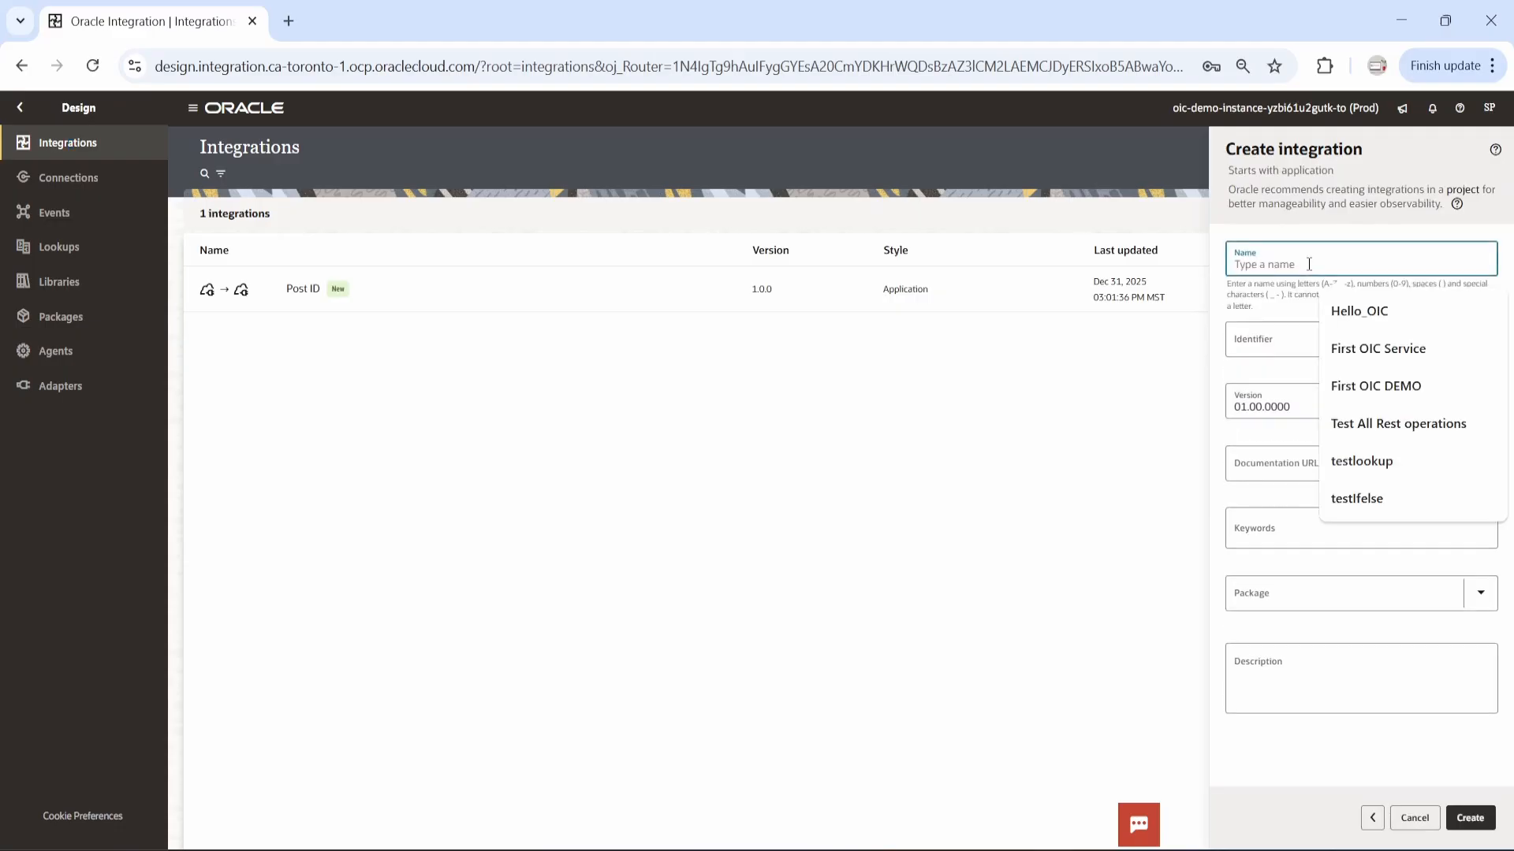
{"action": "type", "text": "getIDData"}
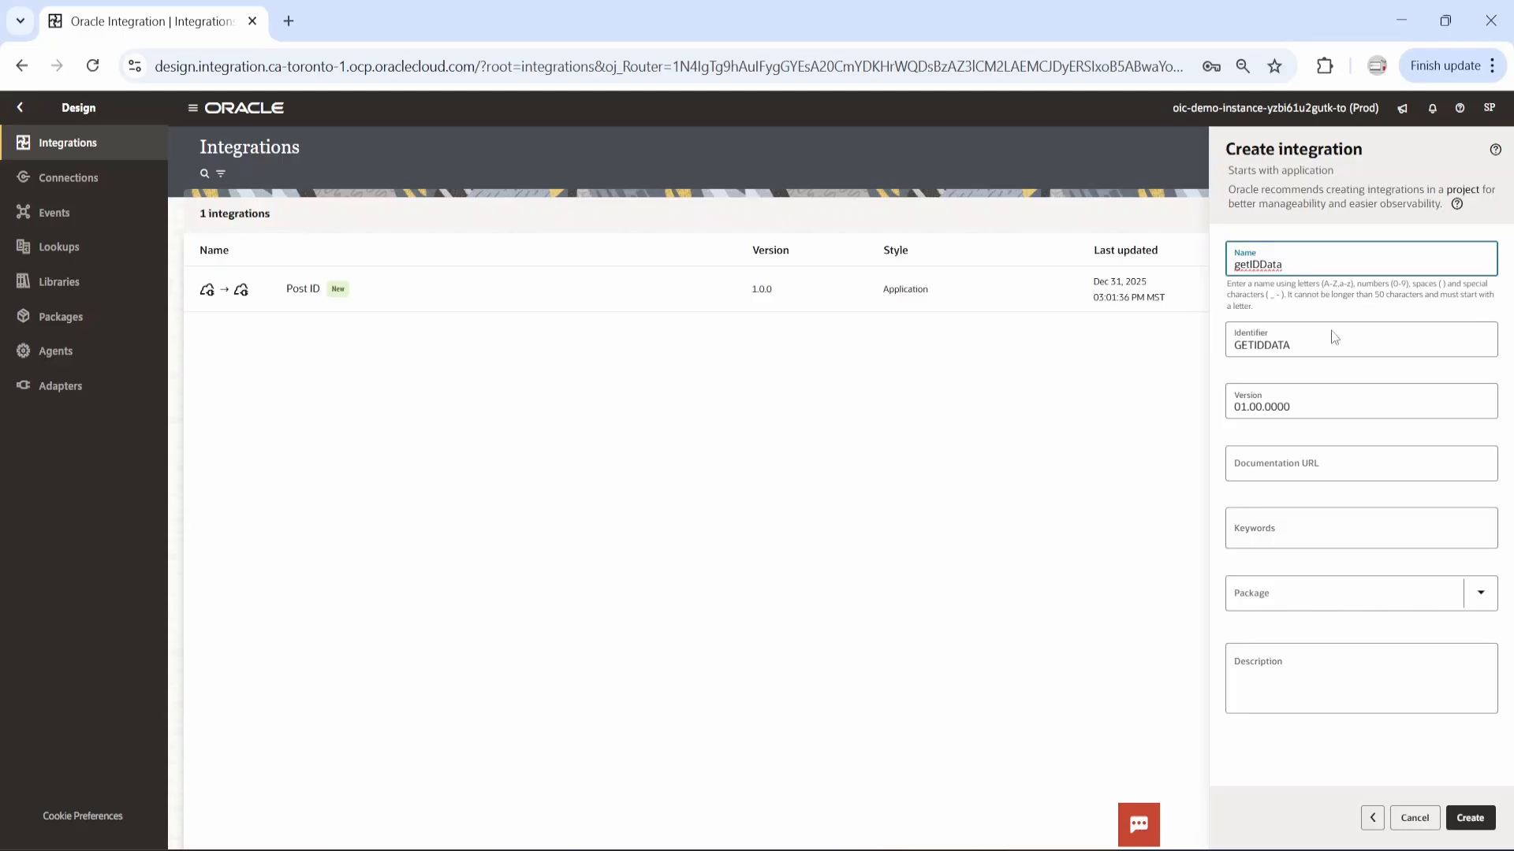
{"action": "left_click", "coordinate": [1471, 818]}
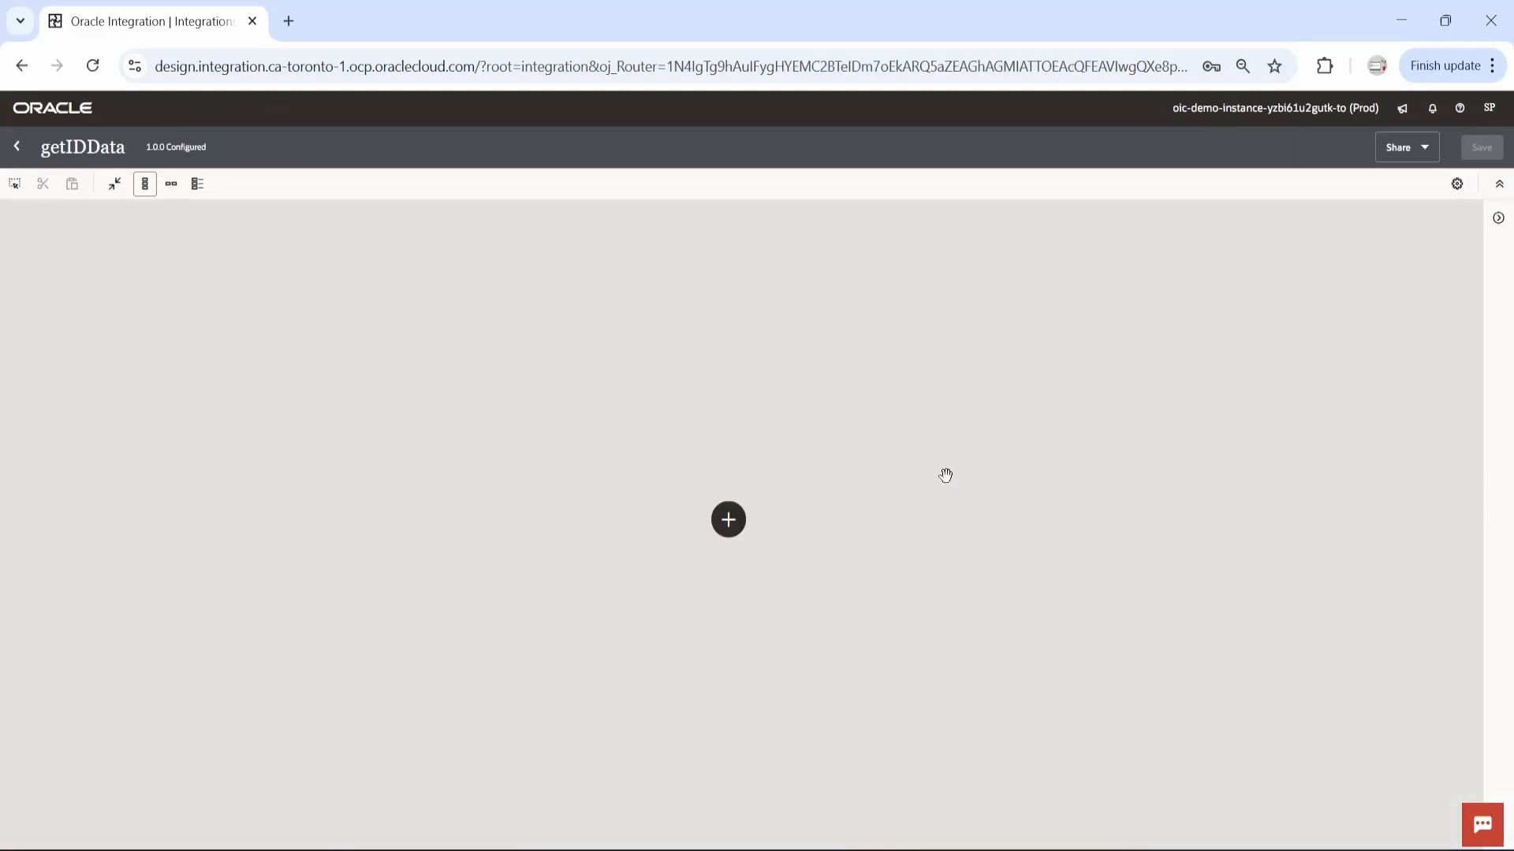
Step: Add Rest Common Connector as the integration's trigger, name its endpoint "GetIDData", and continue to the resource configuration
{"action": "left_click", "coordinate": [729, 535]}
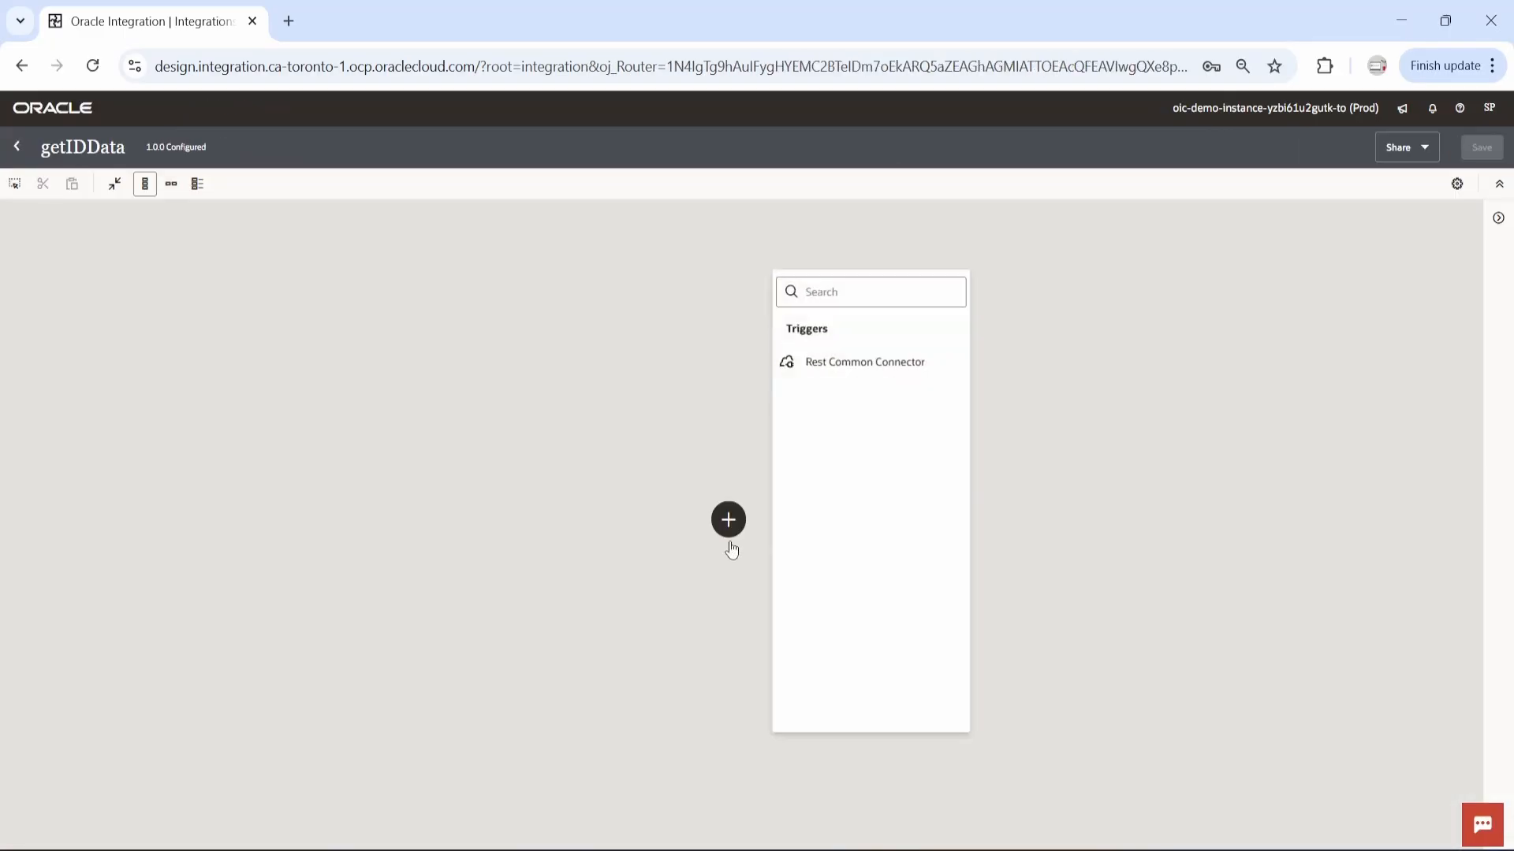
{"action": "left_click", "coordinate": [869, 368]}
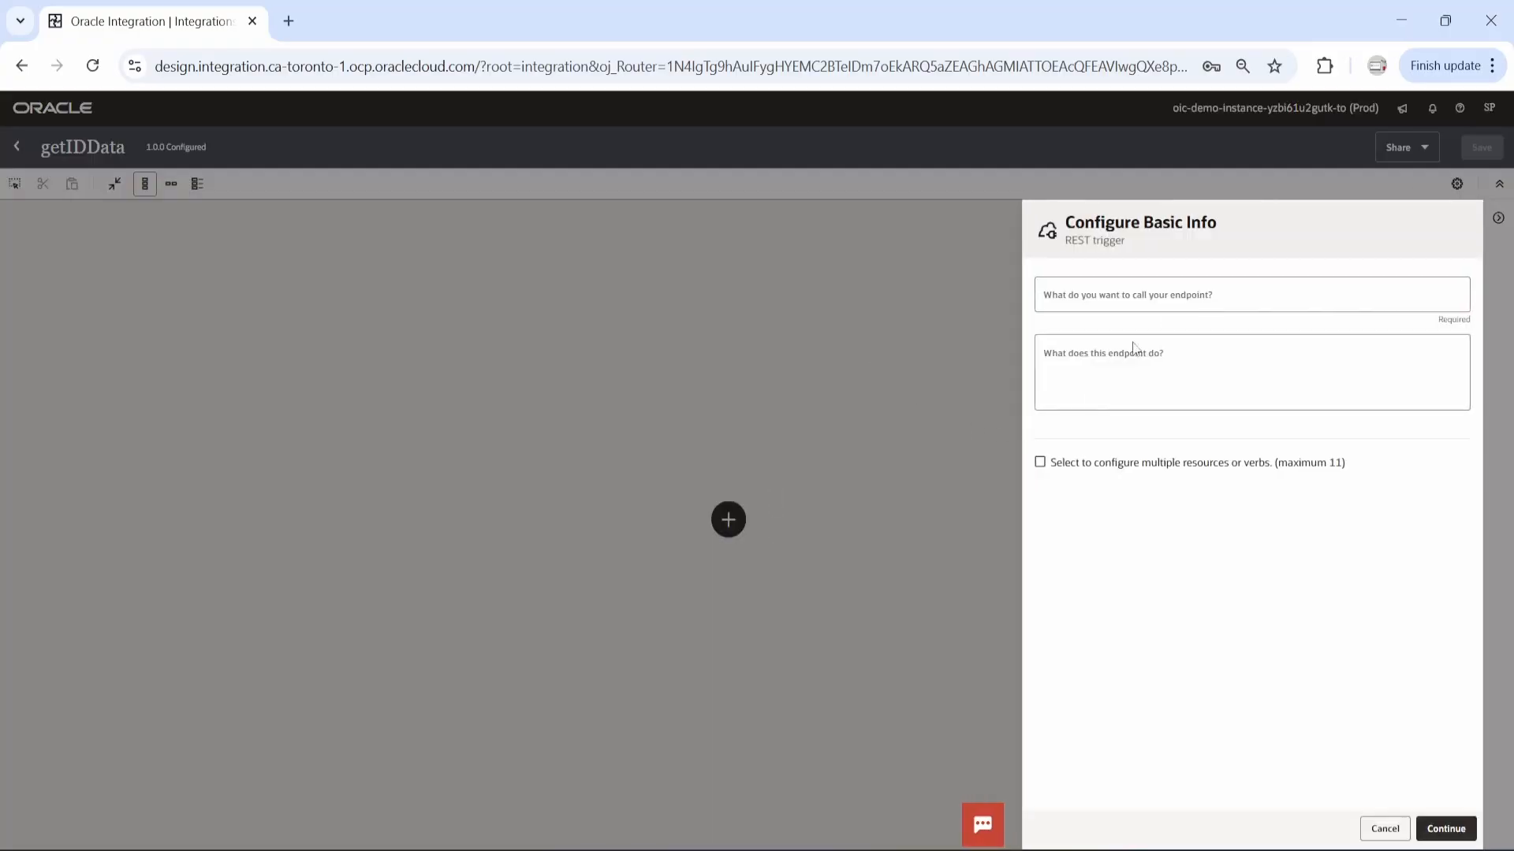
{"action": "left_click", "coordinate": [1156, 298]}
{"action": "type", "text": "Get"}
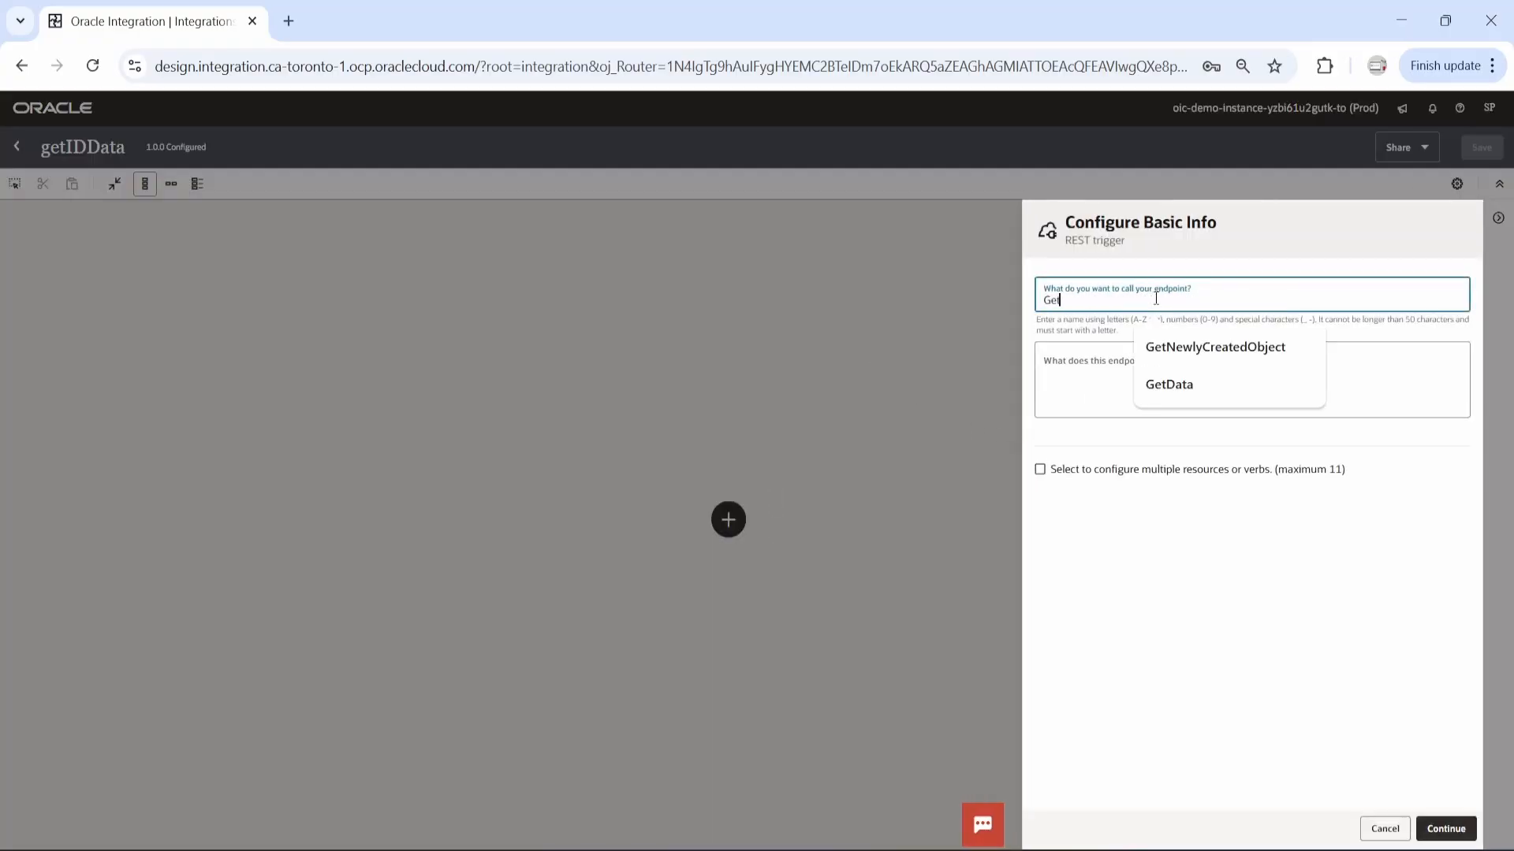
{"action": "type", "text": "DDD"}
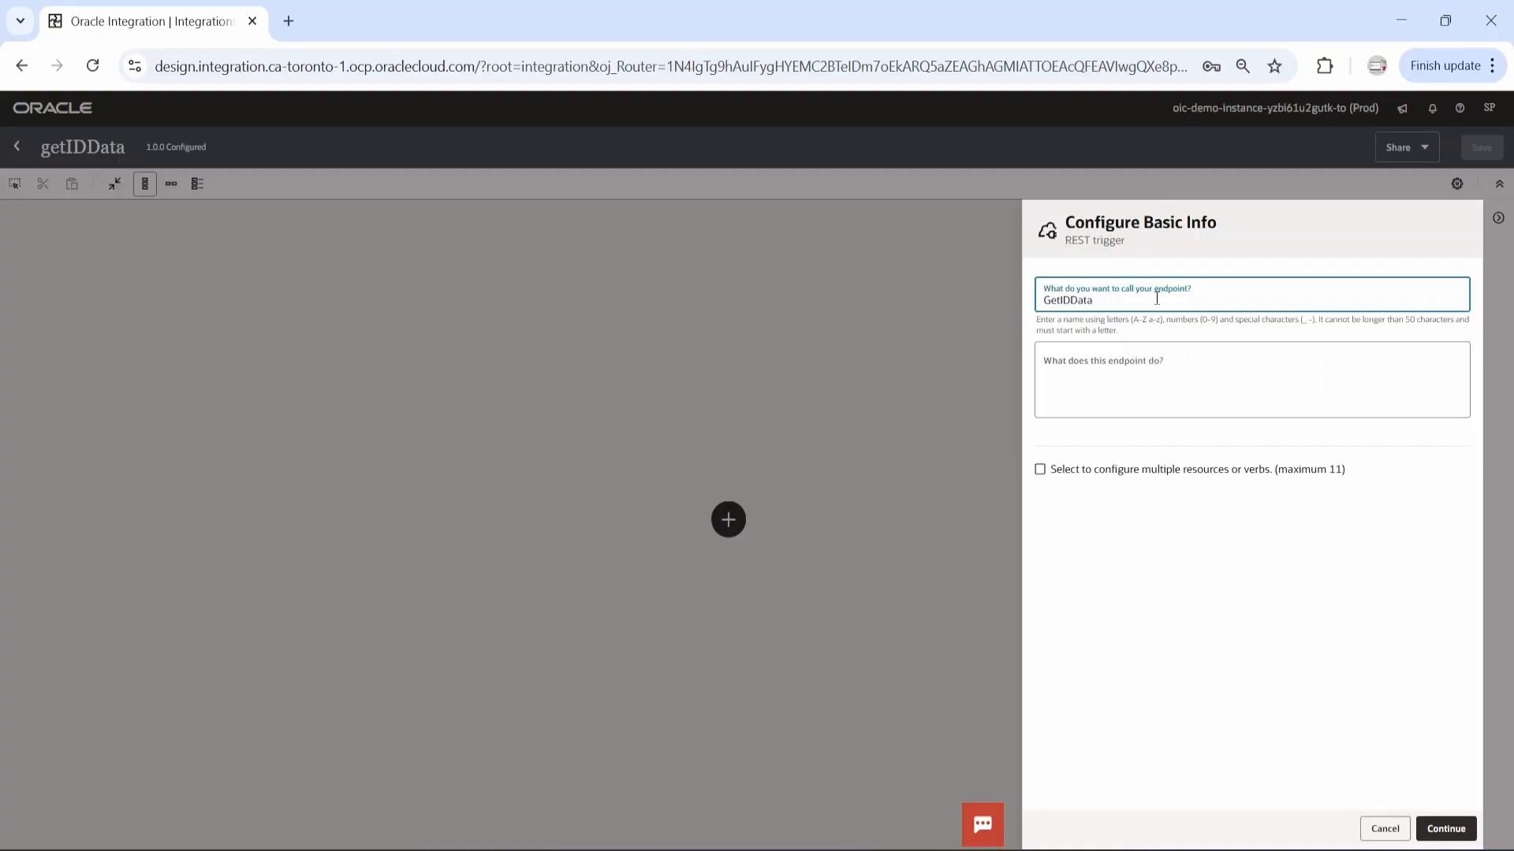
{"action": "left_click", "coordinate": [1446, 829]}
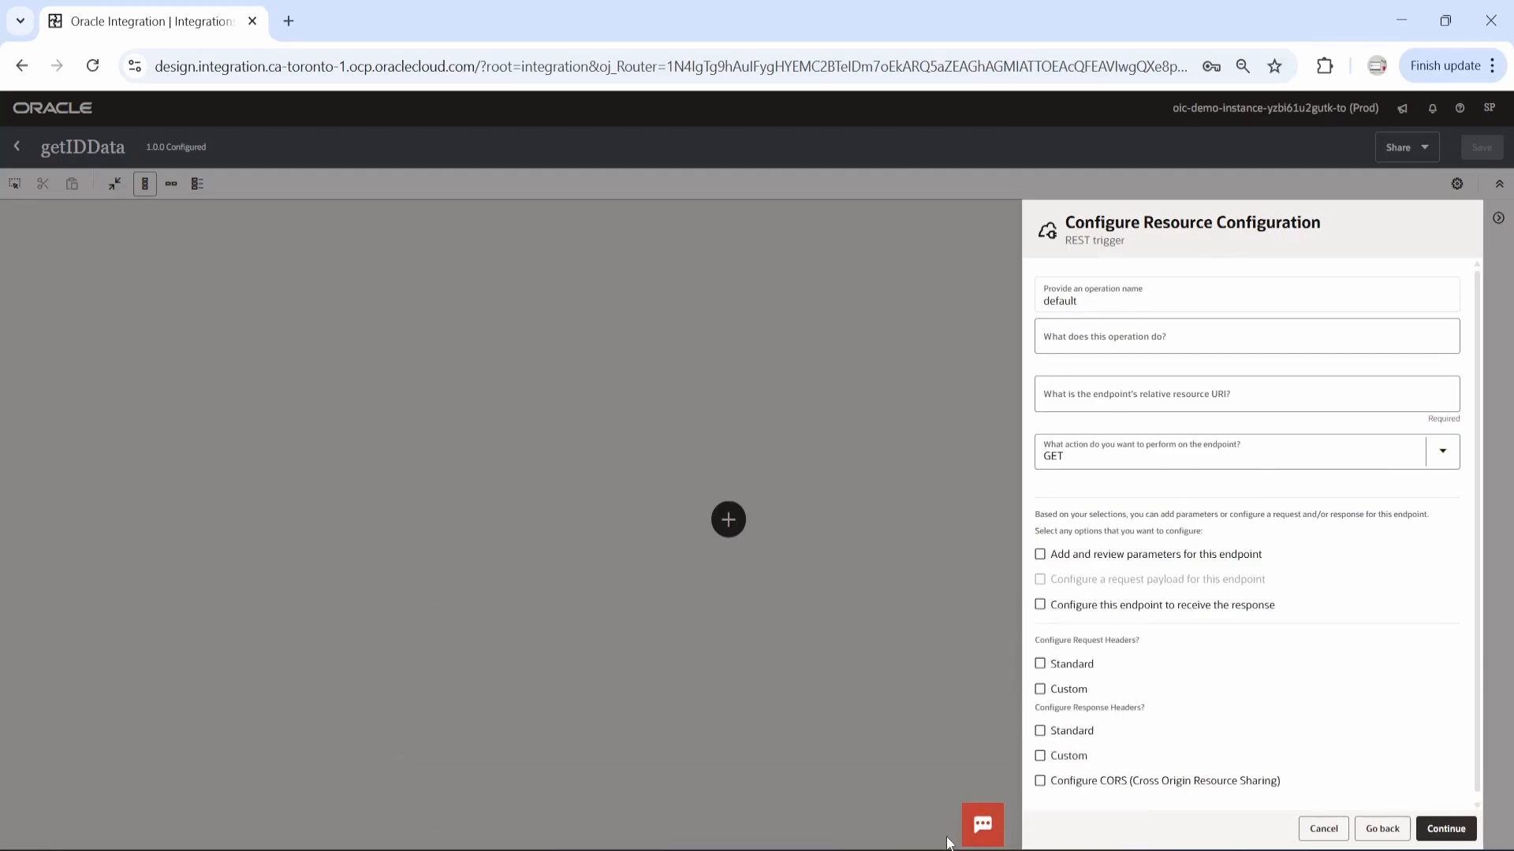
Step: Check the GET request URL in Postman and set the trigger endpoint's relative resource URI to /objects
{"action": "left_click", "coordinate": [888, 850]}
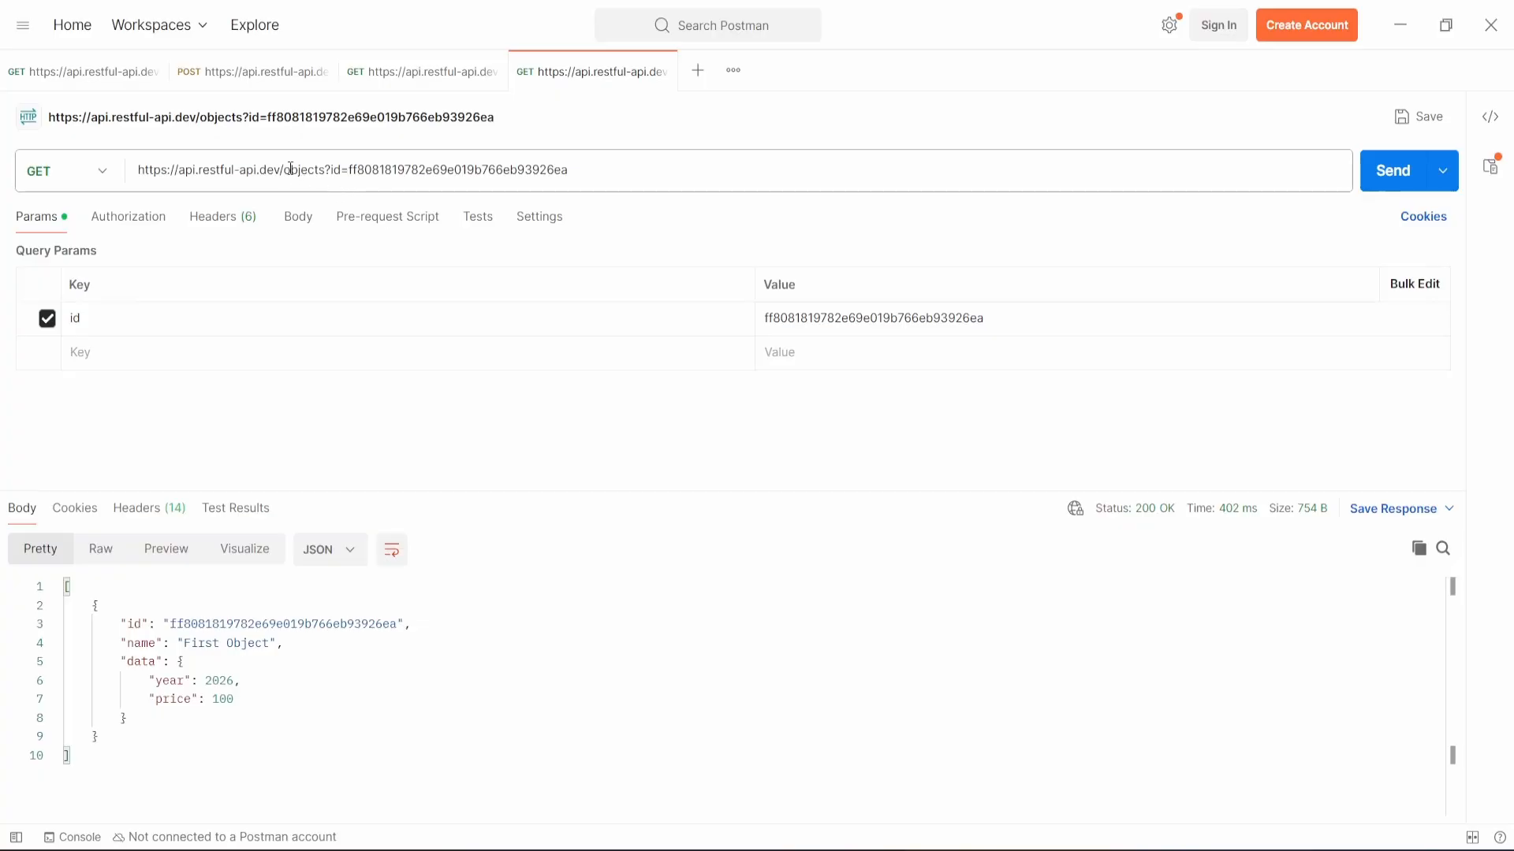
{"action": "left_click", "coordinate": [1400, 25]}
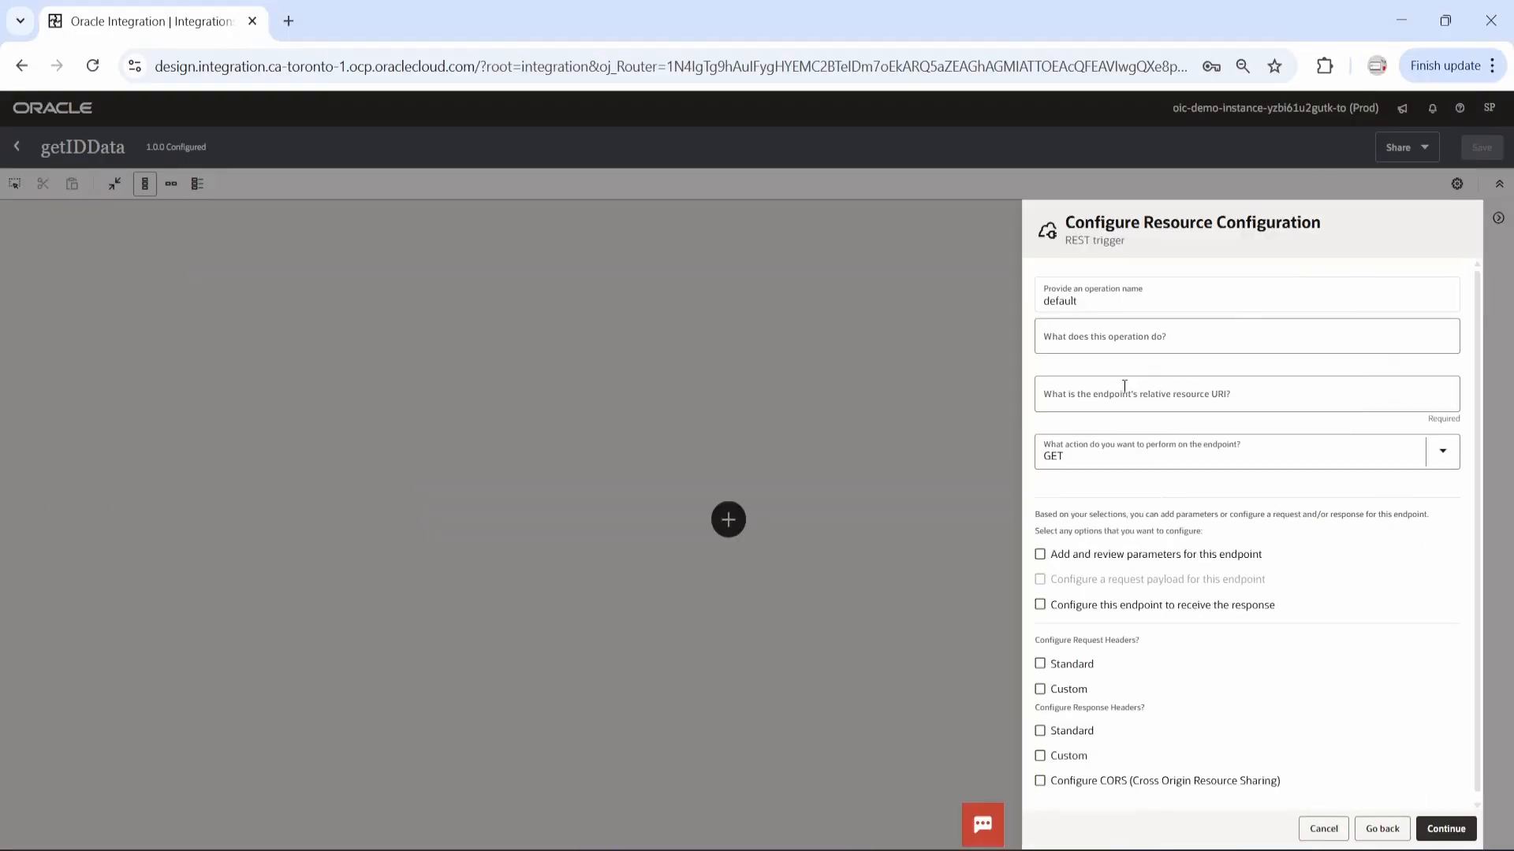
{"action": "left_click", "coordinate": [1099, 398]}
{"action": "left_click", "coordinate": [1151, 444]}
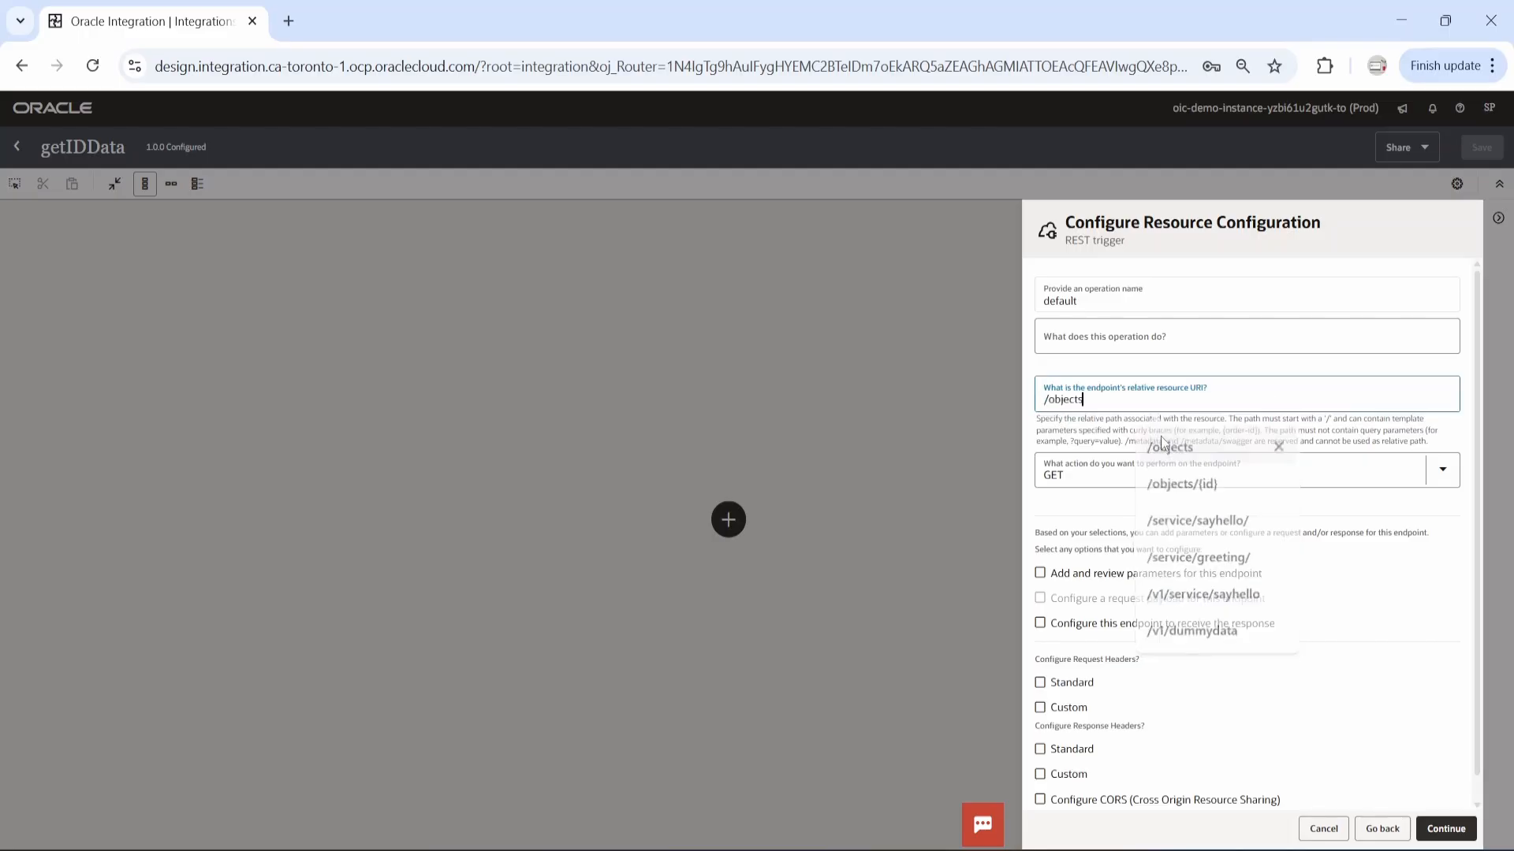
{"action": "left_click", "coordinate": [1107, 435]}
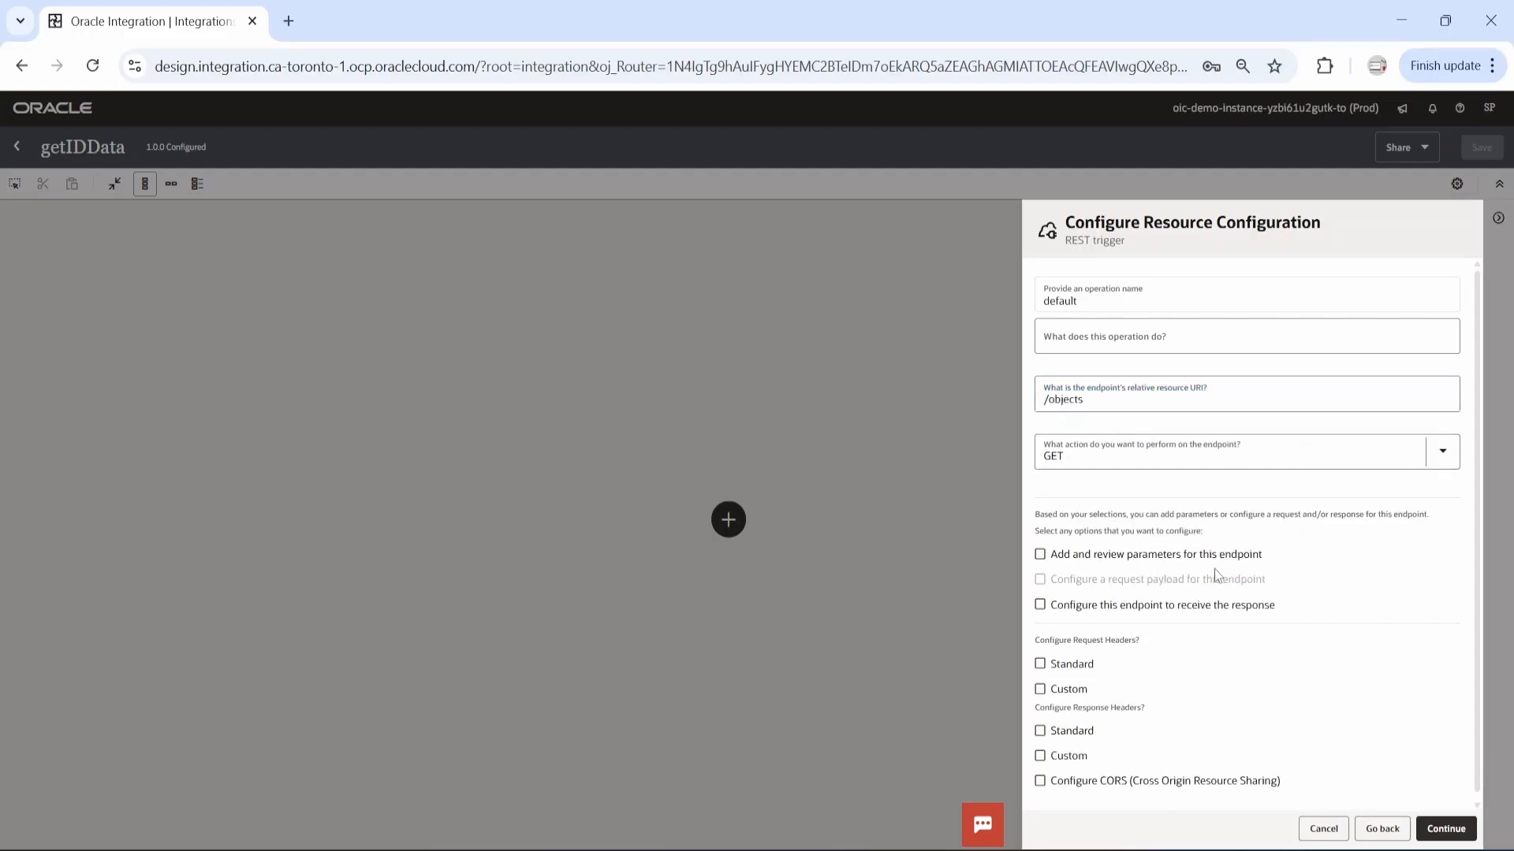
Step: In Postman, compare the GET request with the object id in its path to the one with id as a query parameter
{"action": "key", "text": "alt+Tab"}
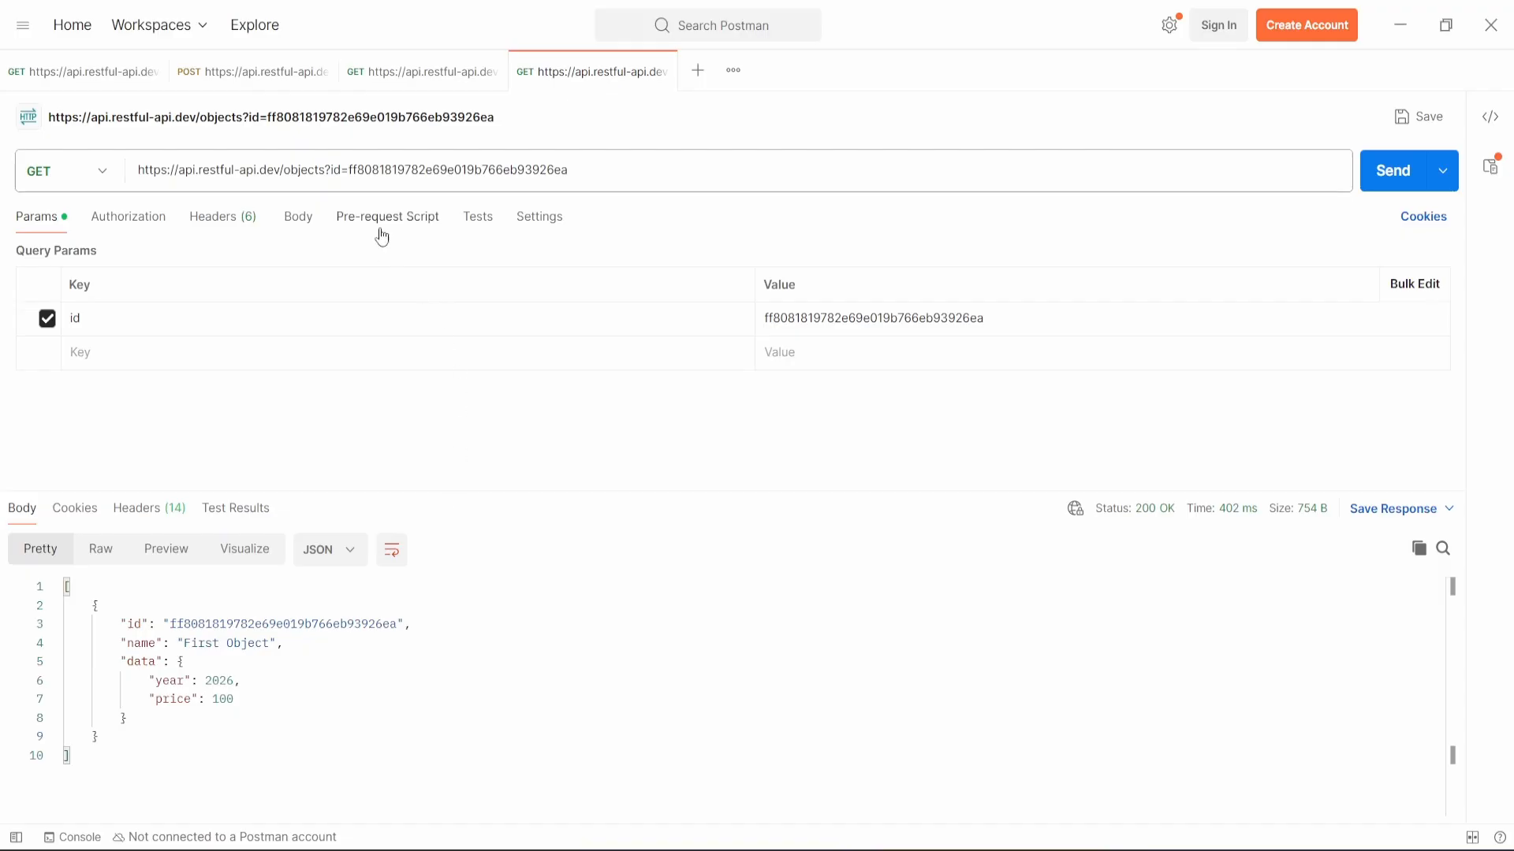
{"action": "left_click", "coordinate": [416, 75]}
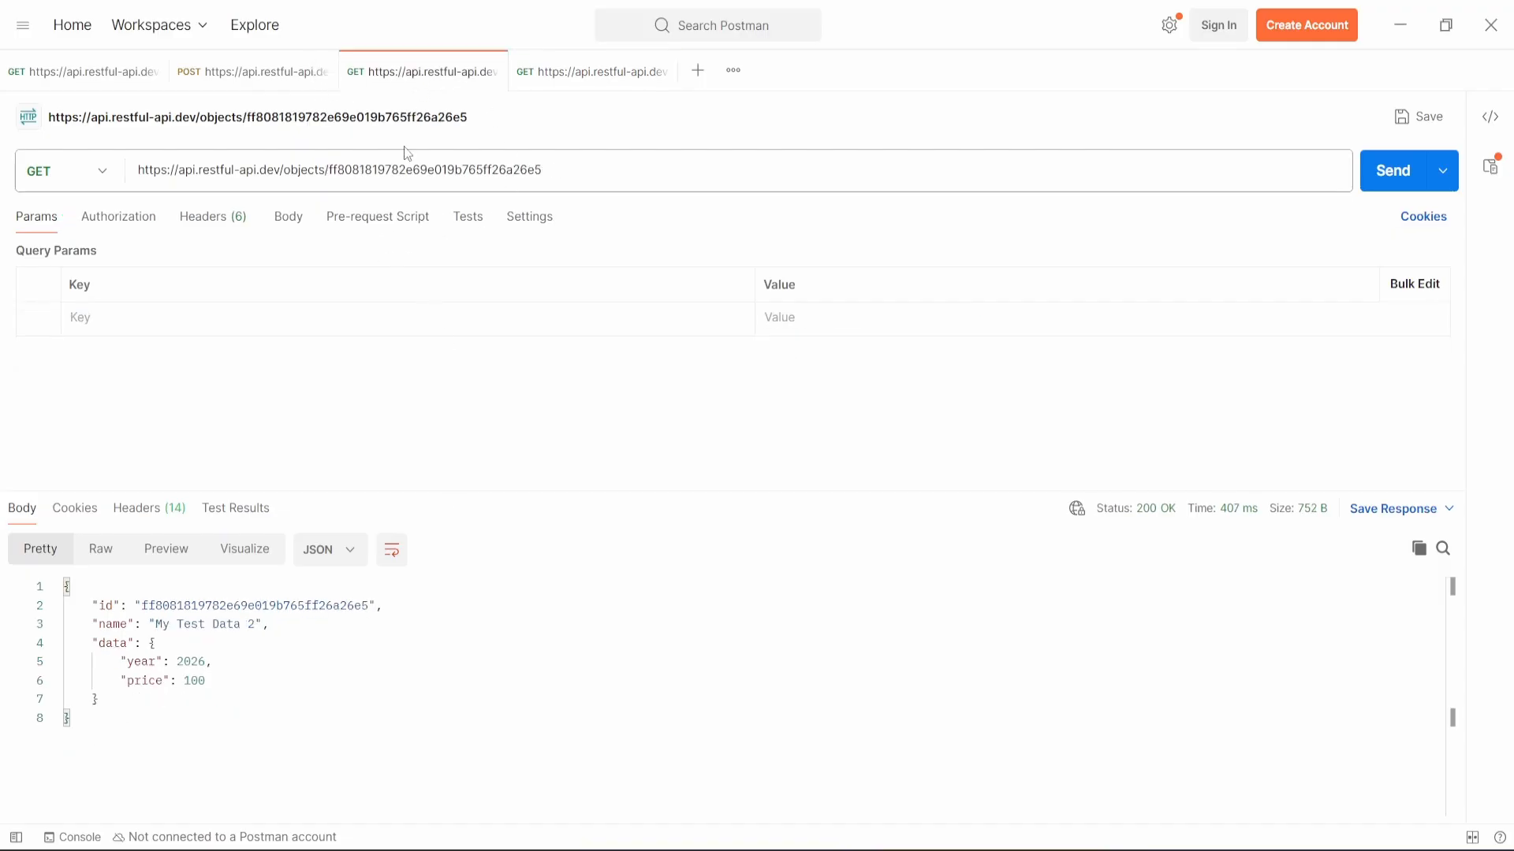
{"action": "left_click_drag", "start_coordinate": [330, 170], "coordinate": [564, 172]}
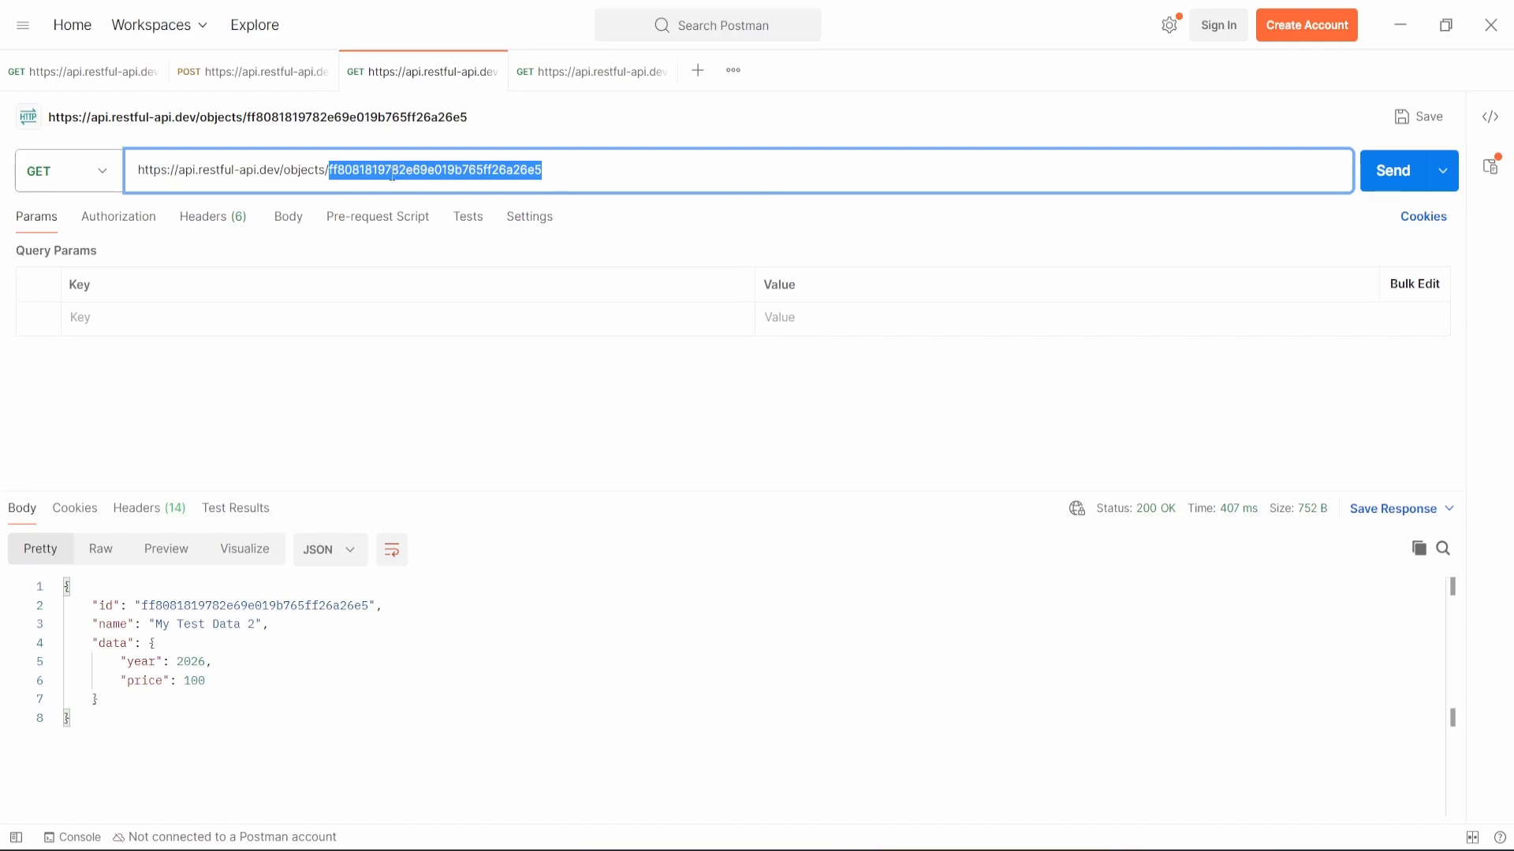
{"action": "left_click", "coordinate": [589, 73]}
{"action": "left_click", "coordinate": [423, 73]}
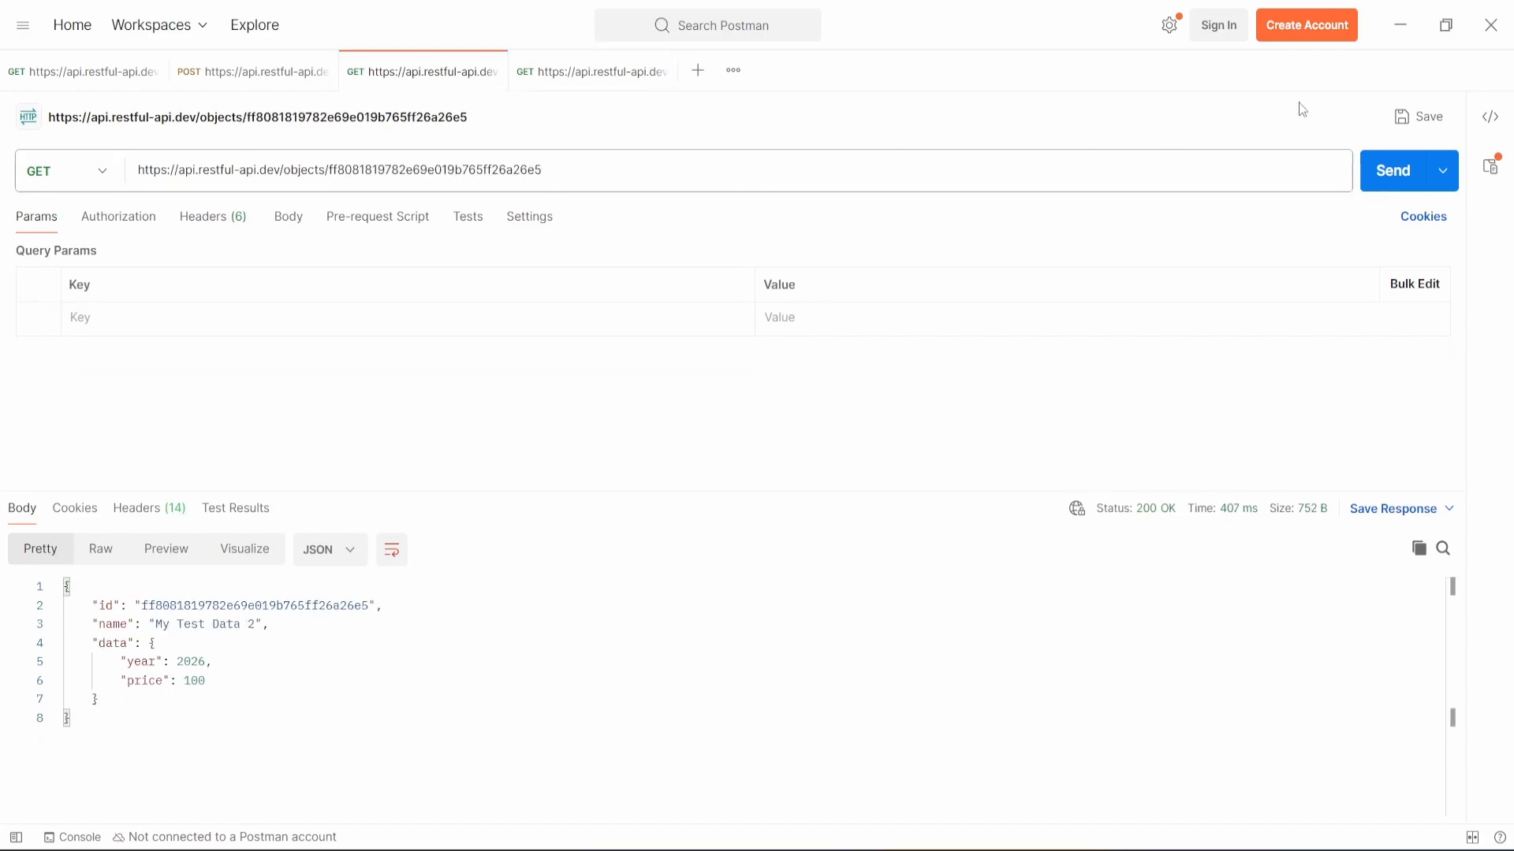
{"action": "left_click", "coordinate": [1400, 25]}
Step: Try the relative resource URI /objects/{id} for the GET trigger and review its template parameters
{"action": "left_click", "coordinate": [1106, 406]}
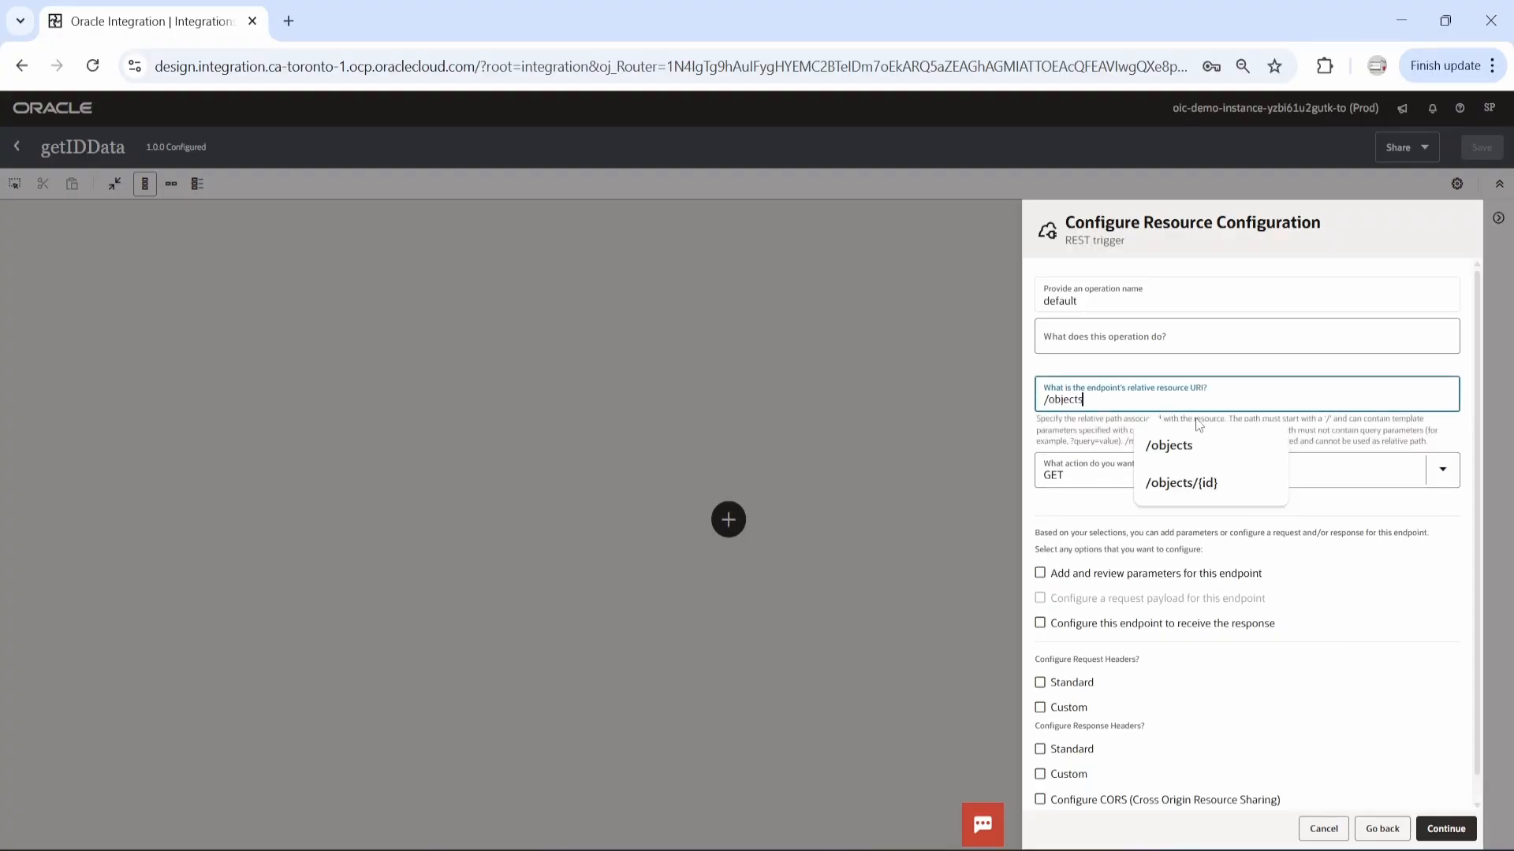
{"action": "type", "text": "/{"}
{"action": "key", "text": "Left"}
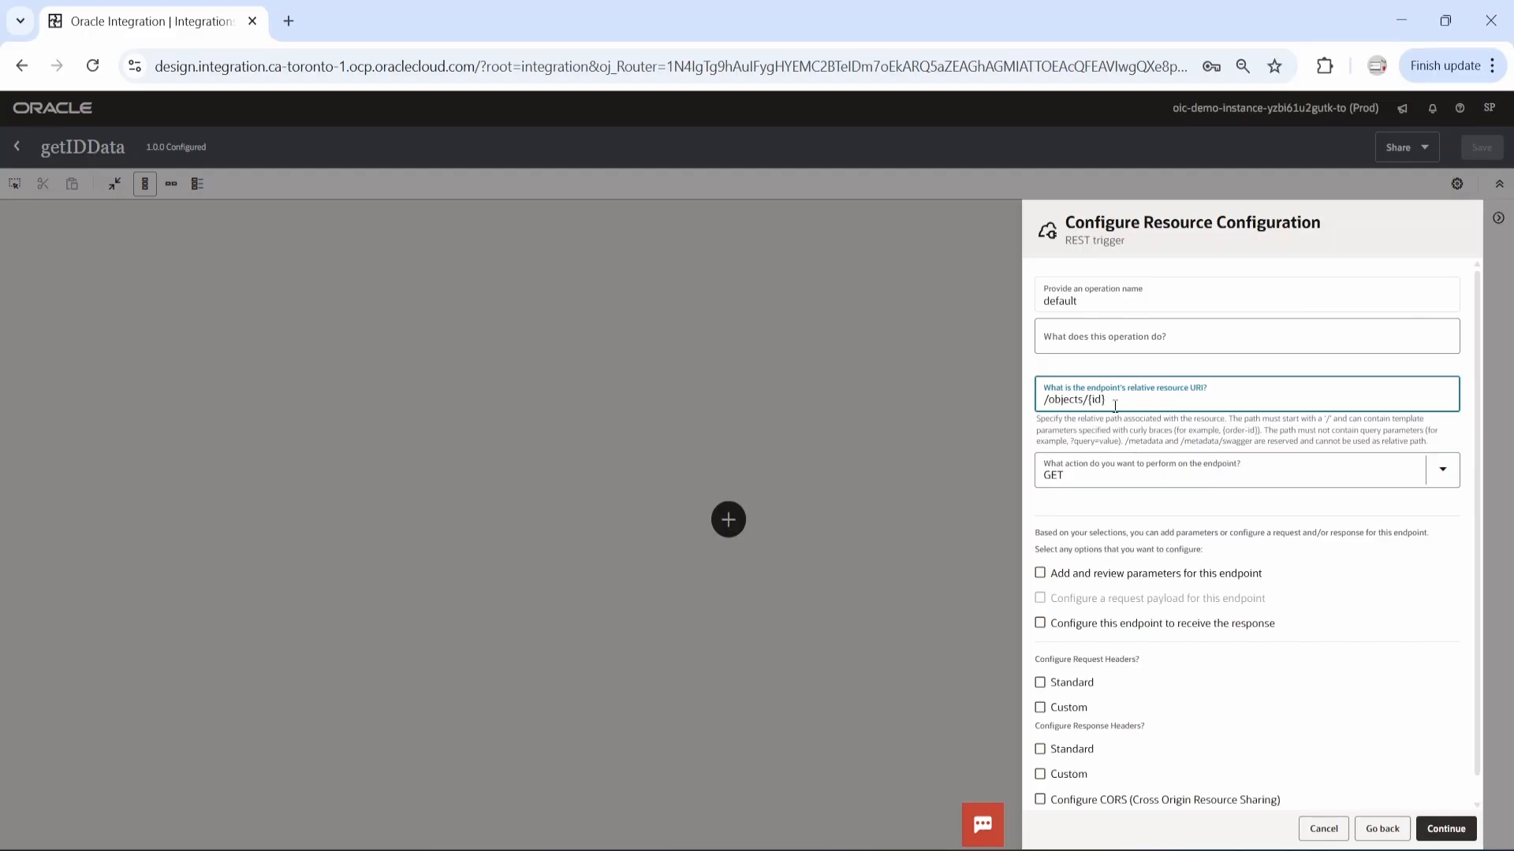
{"action": "left_click", "coordinate": [1089, 512]}
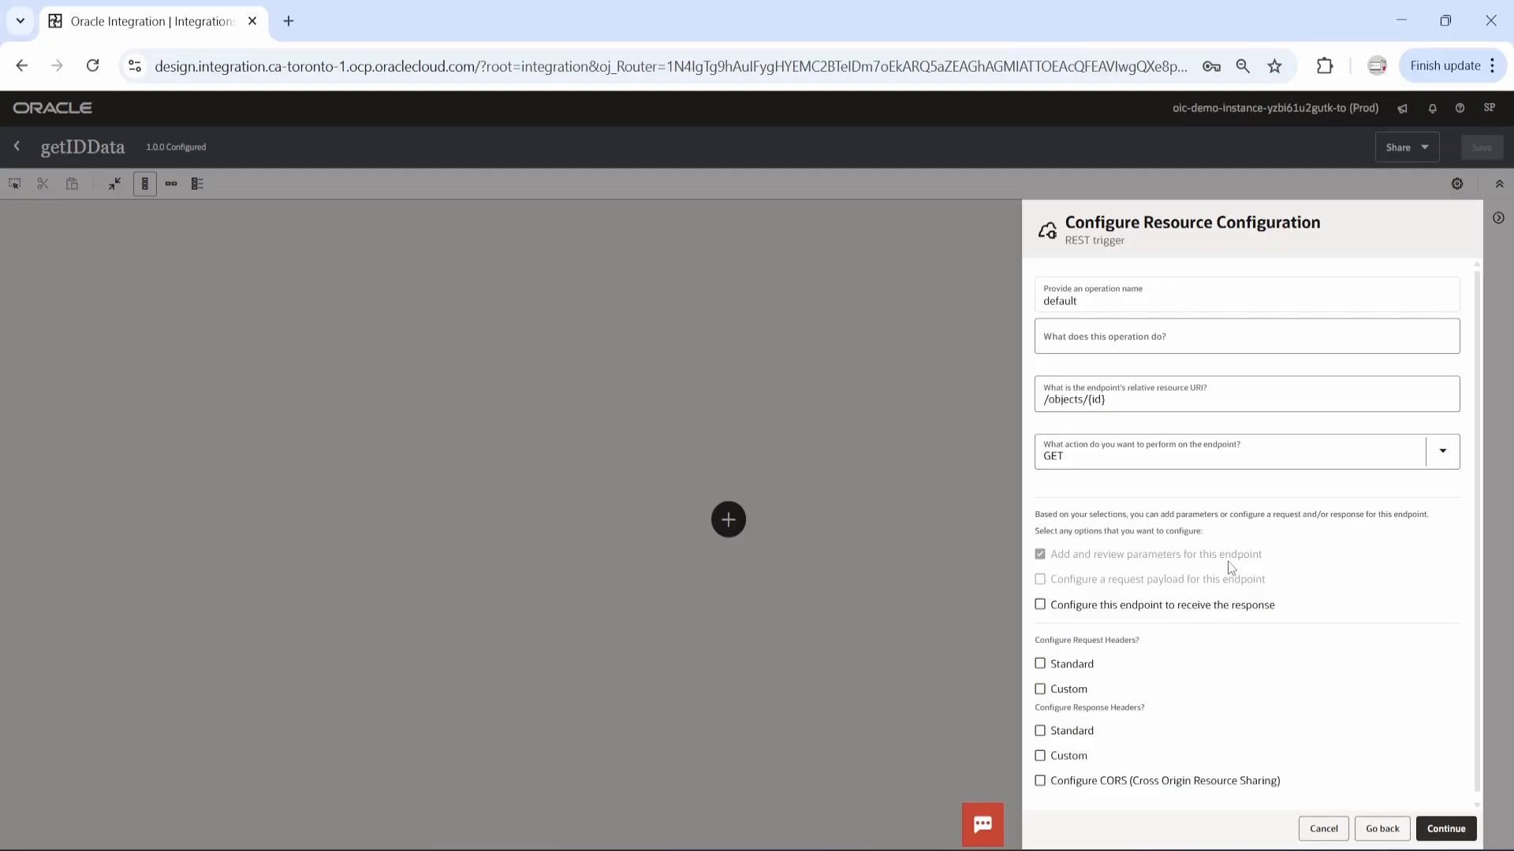
{"action": "left_click", "coordinate": [1432, 829]}
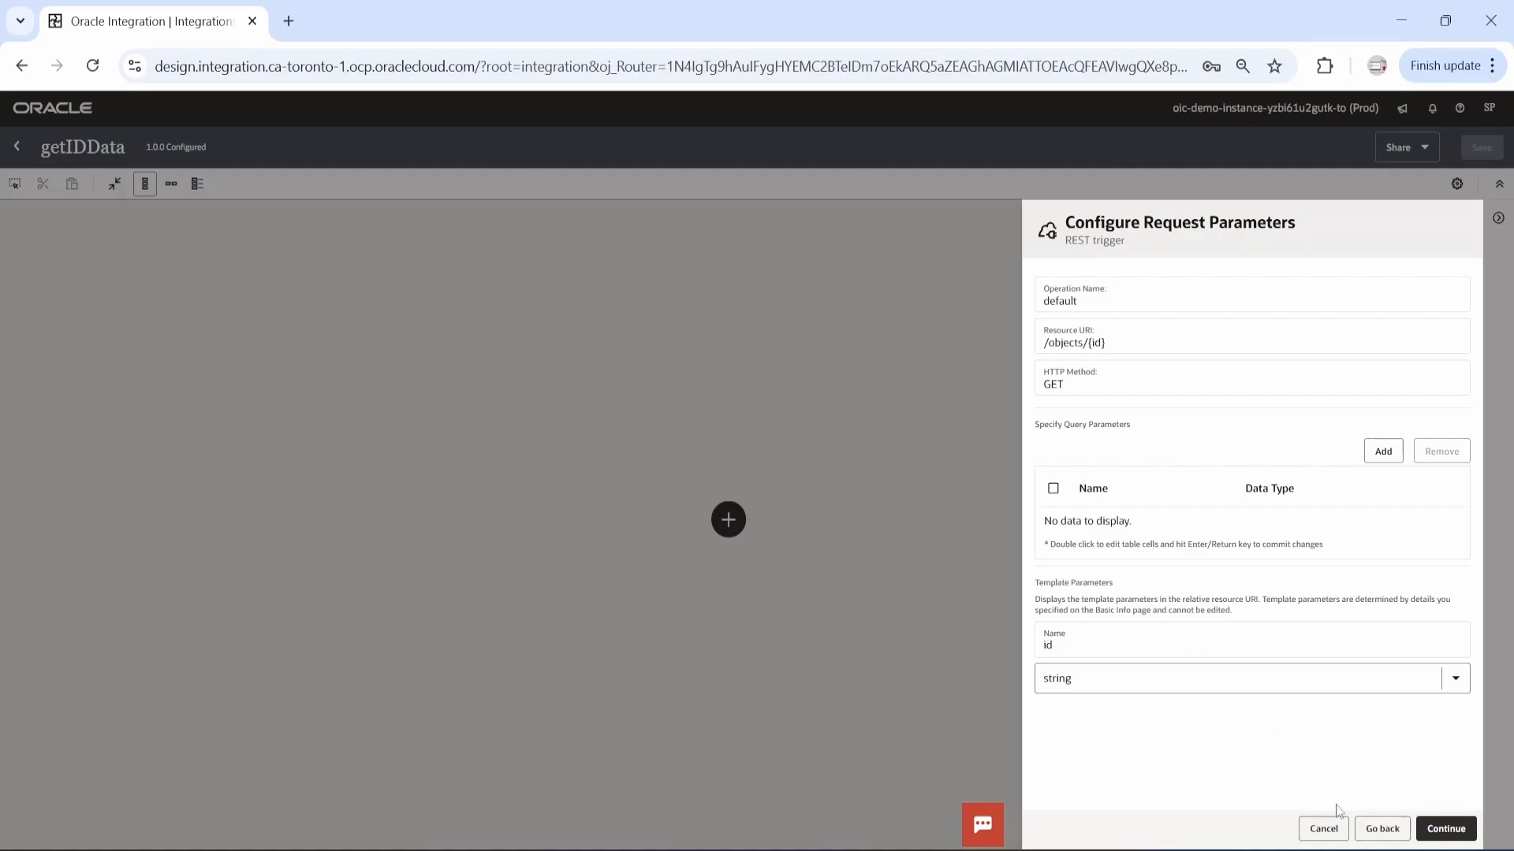
{"action": "left_click", "coordinate": [1381, 830]}
Step: Set the trigger endpoint's relative resource URI back to /objects by removing the {id} template parameter
{"action": "left_click", "coordinate": [1150, 404]}
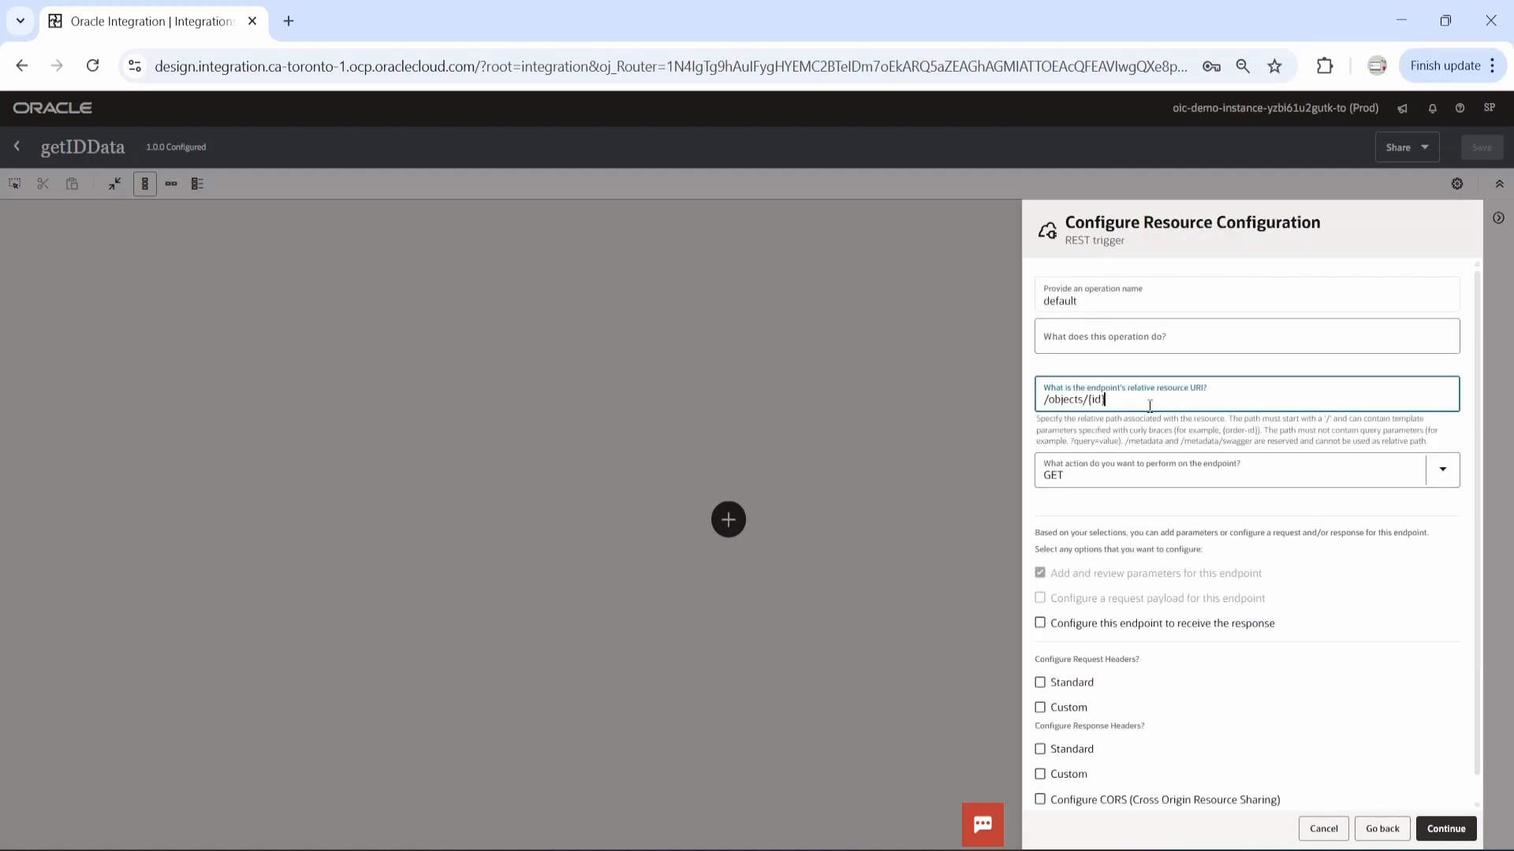
{"action": "key", "text": "BackSpace"}
{"action": "key", "text": "BackSpace"}
{"action": "key", "text": "BackSpace"}
{"action": "key", "text": "BackSpace"}
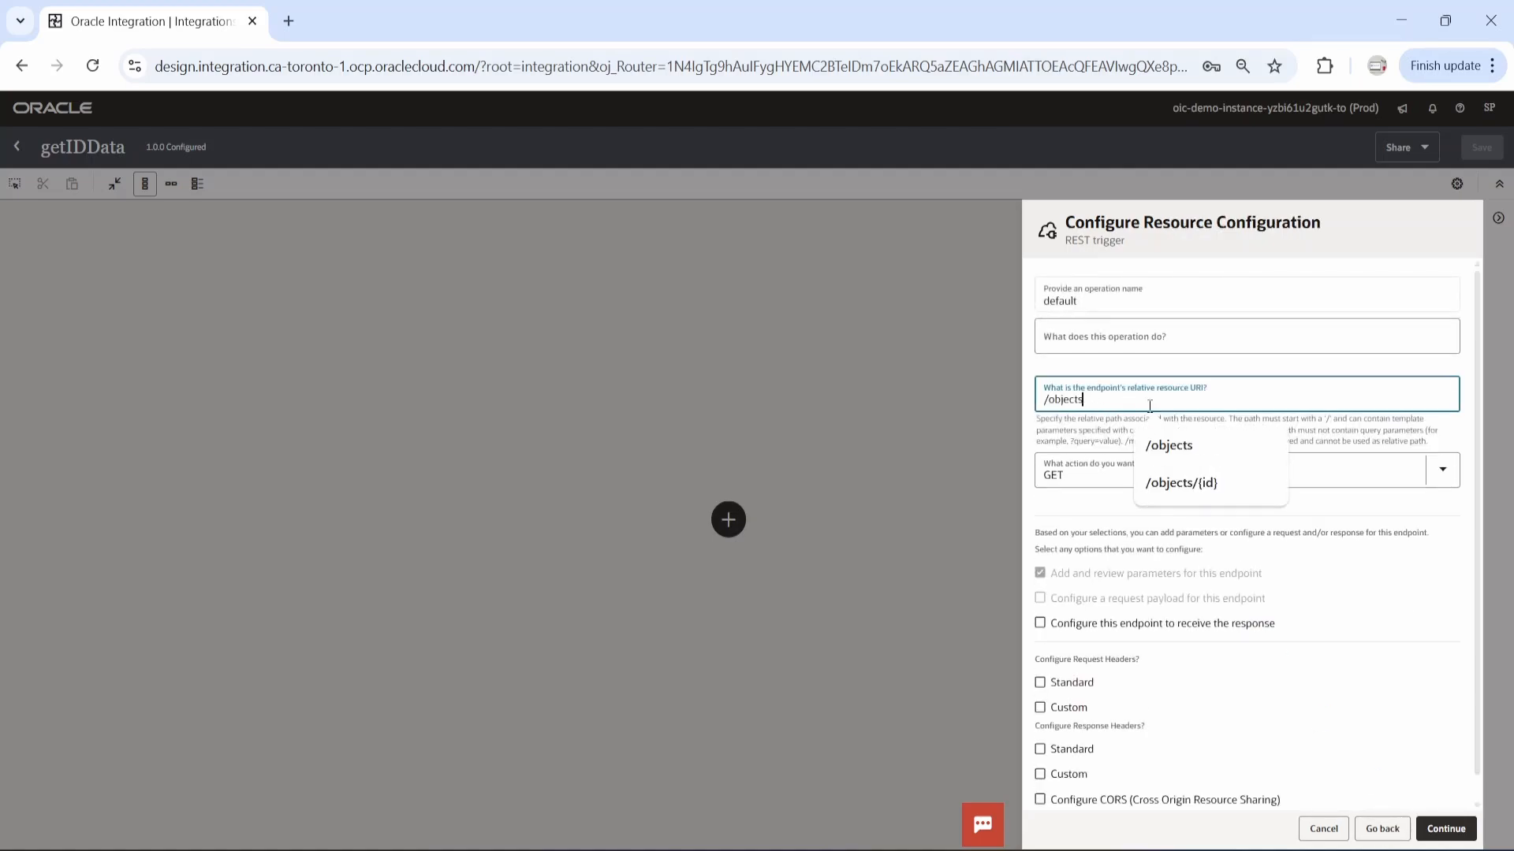
{"action": "key", "text": "Tab"}
{"action": "left_click", "coordinate": [1171, 483]}
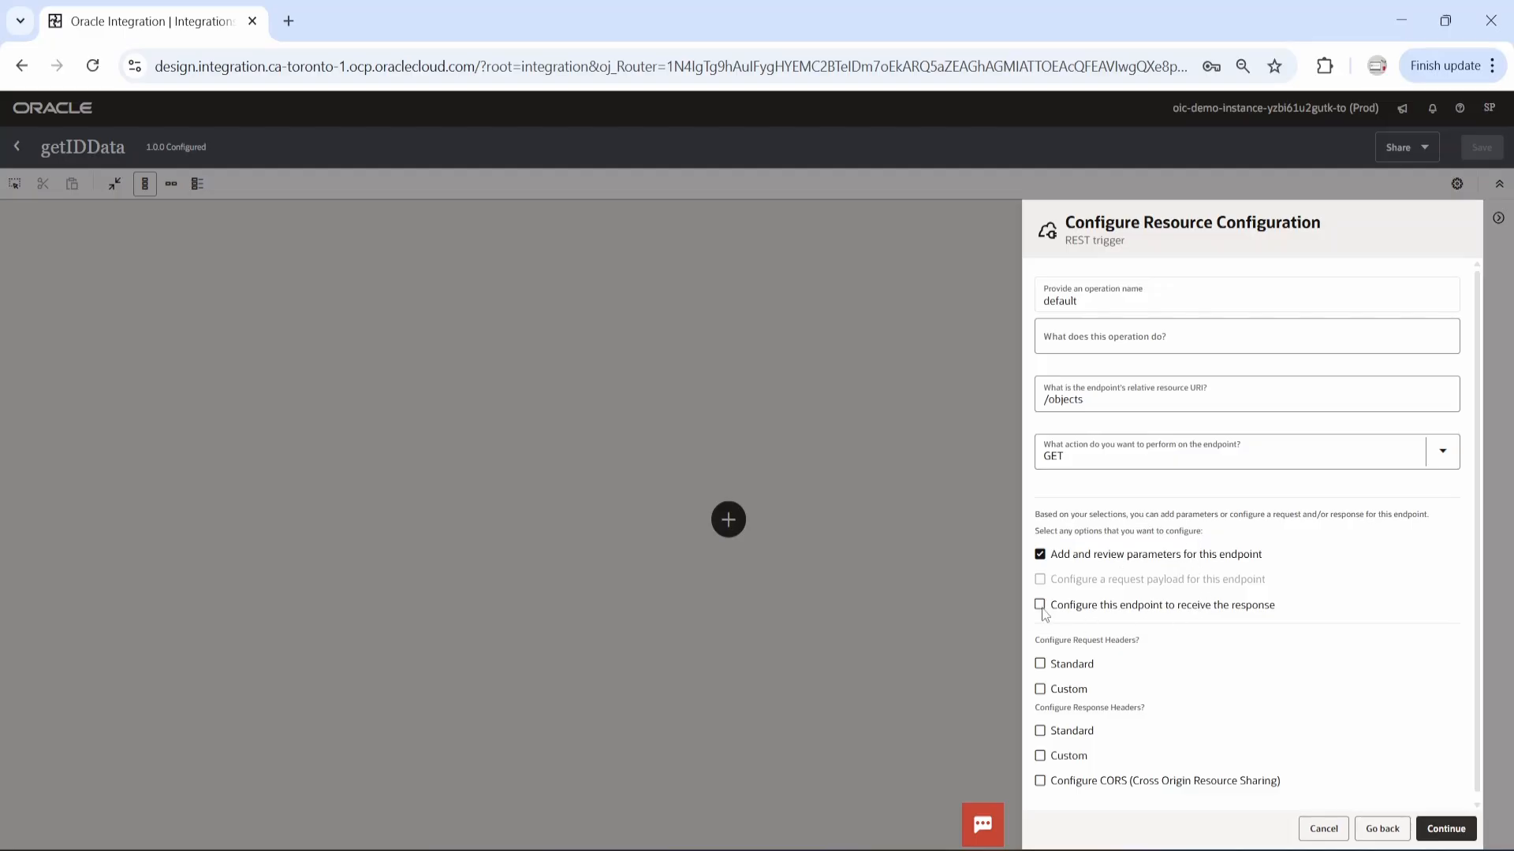
Step: Enable the trigger endpoint's response and add a request query parameter named id with the data type string
{"action": "left_click", "coordinate": [1447, 829]}
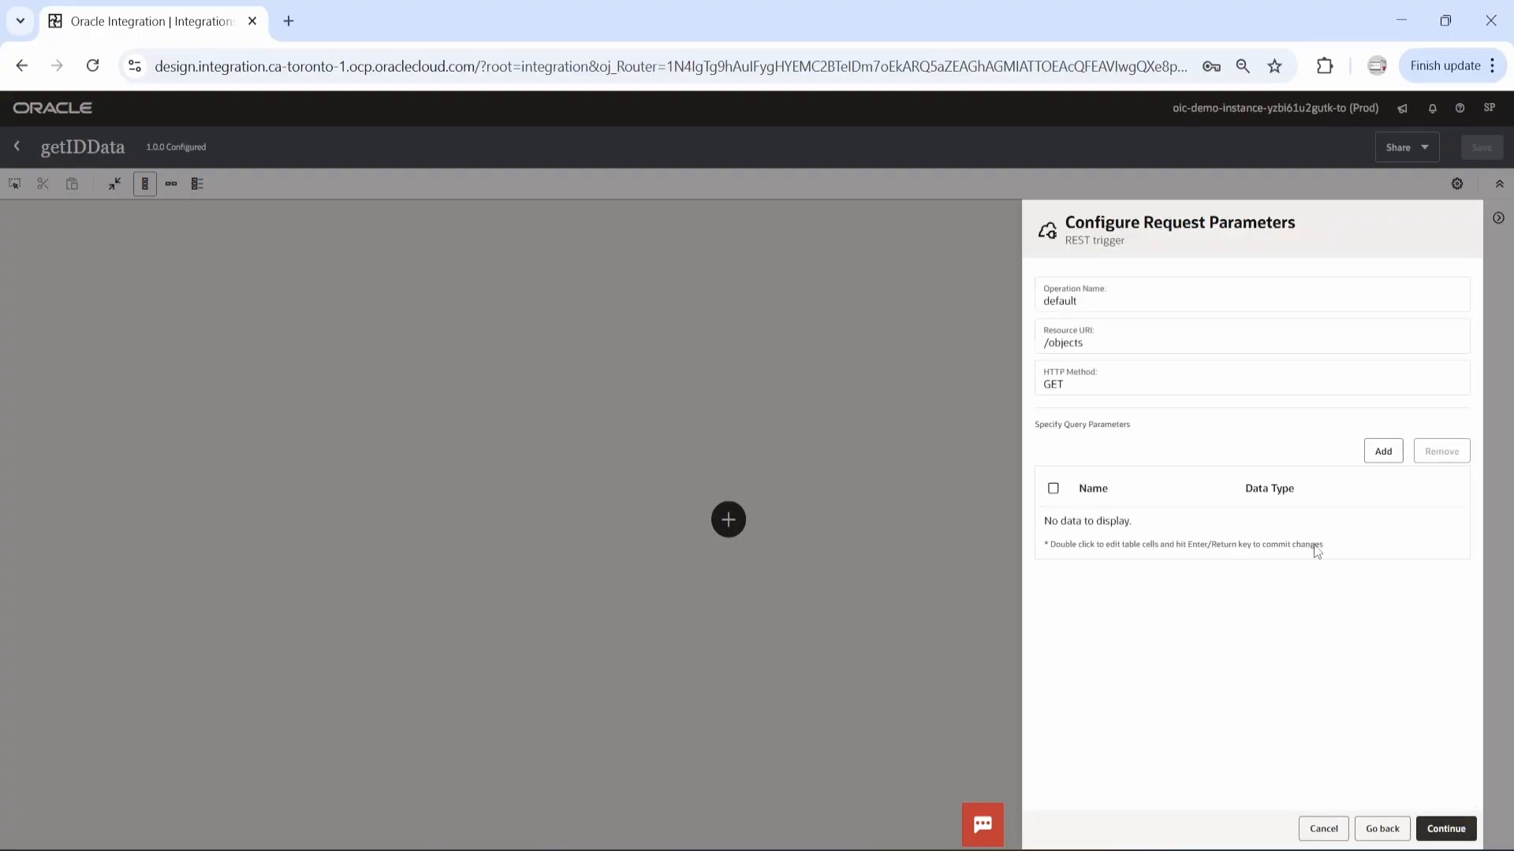
{"action": "left_click", "coordinate": [1381, 451]}
{"action": "double_click", "coordinate": [1134, 528]}
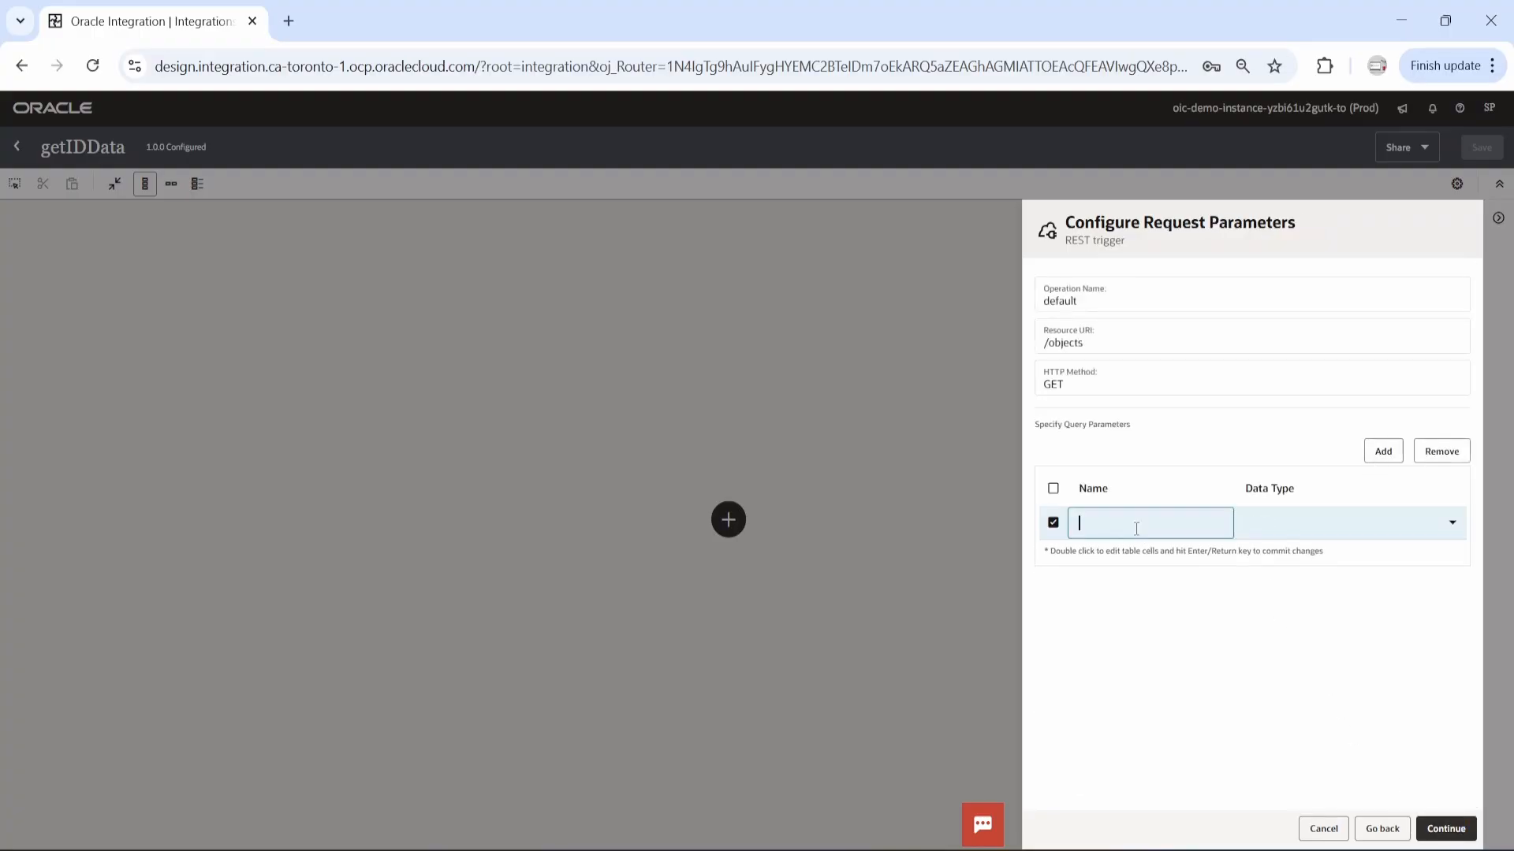
{"action": "type", "text": "id"}
{"action": "left_click", "coordinate": [1296, 524]}
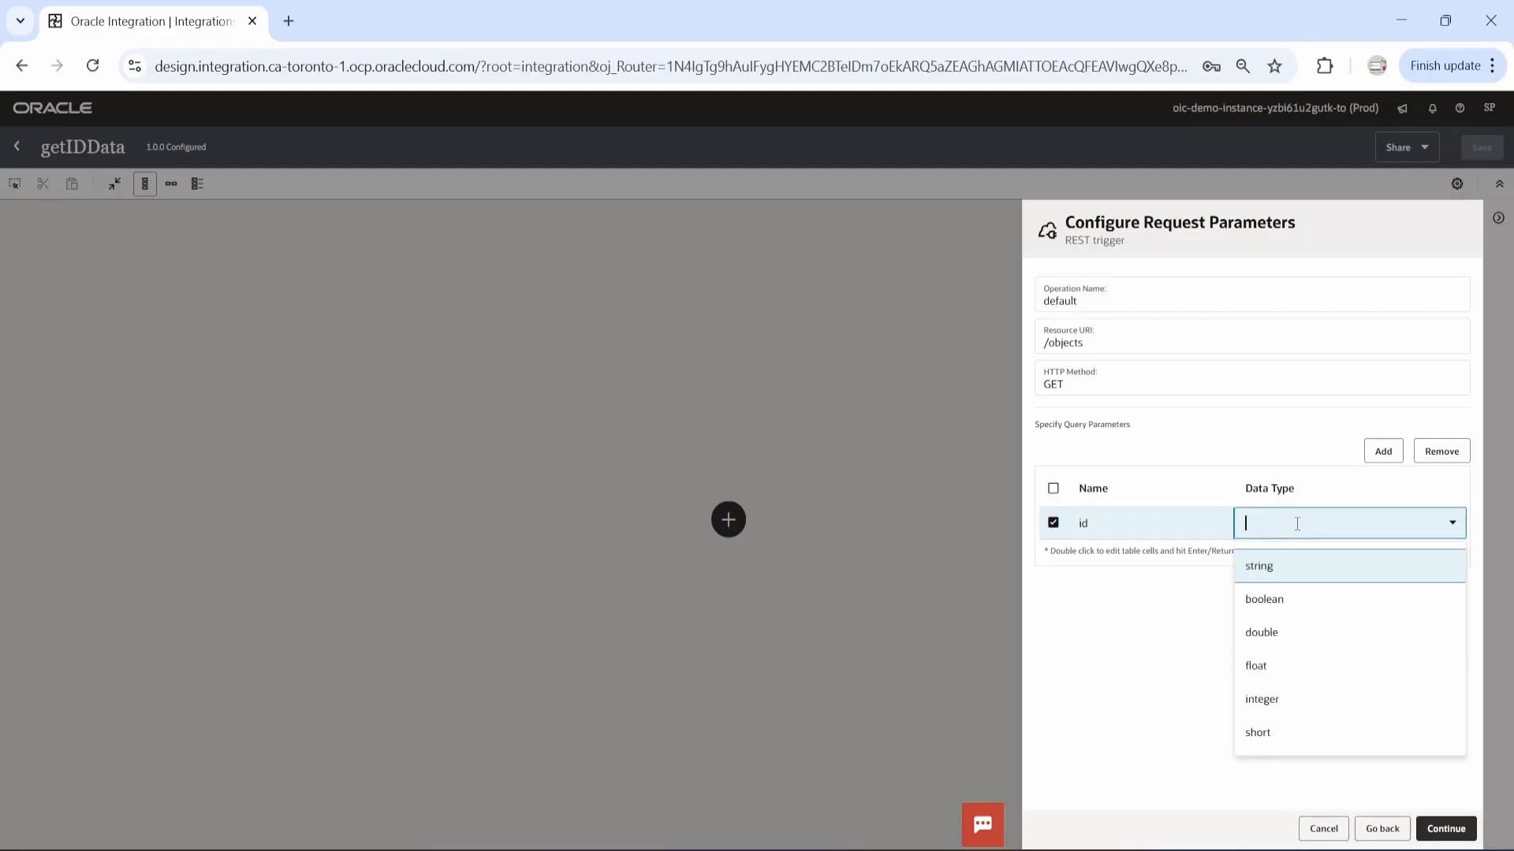
{"action": "left_click", "coordinate": [1287, 570]}
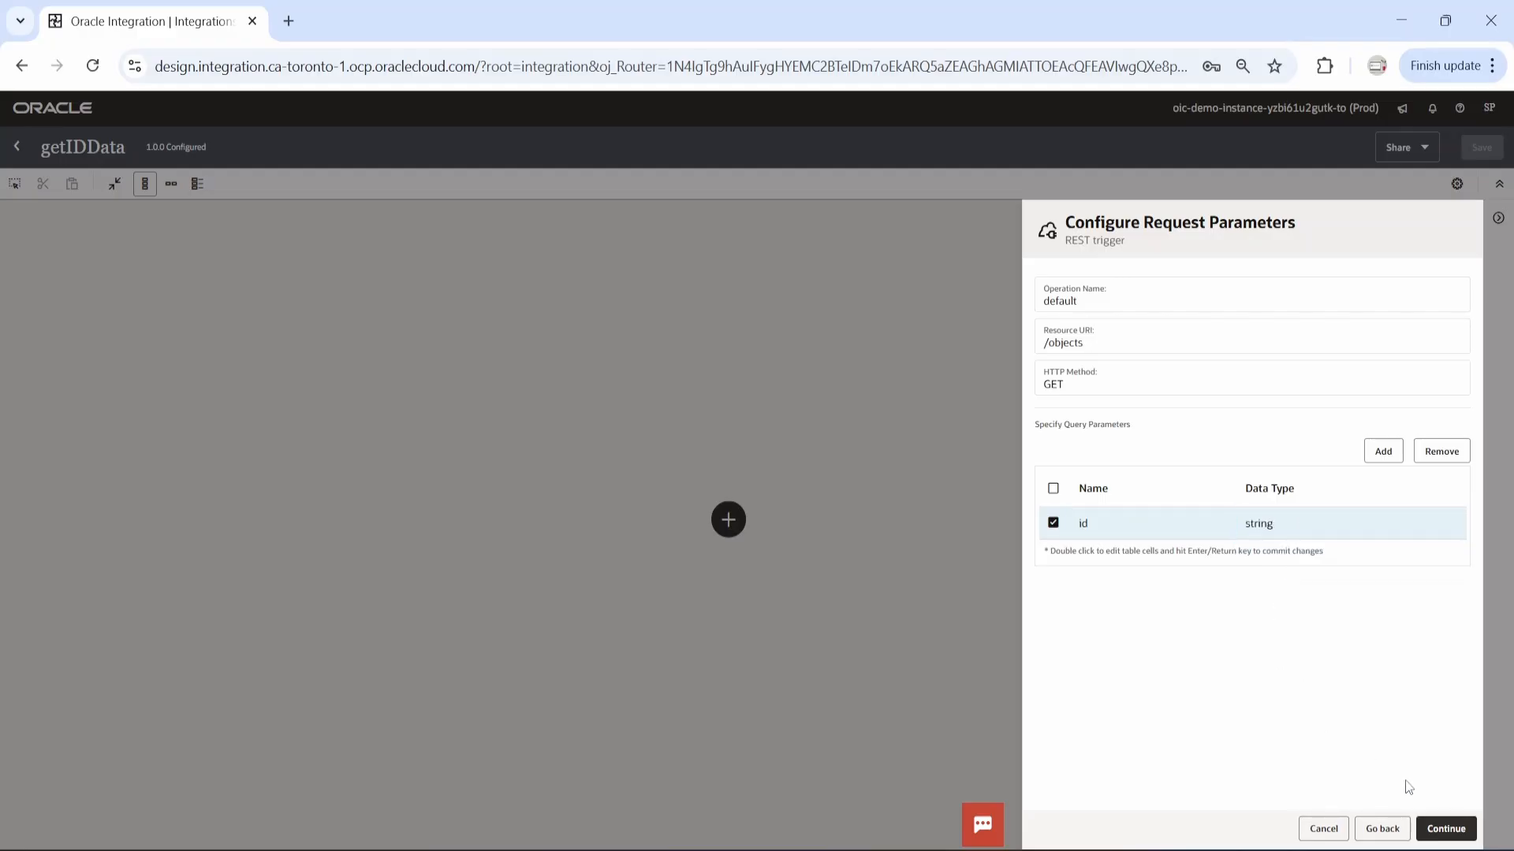
{"action": "left_click", "coordinate": [1446, 829]}
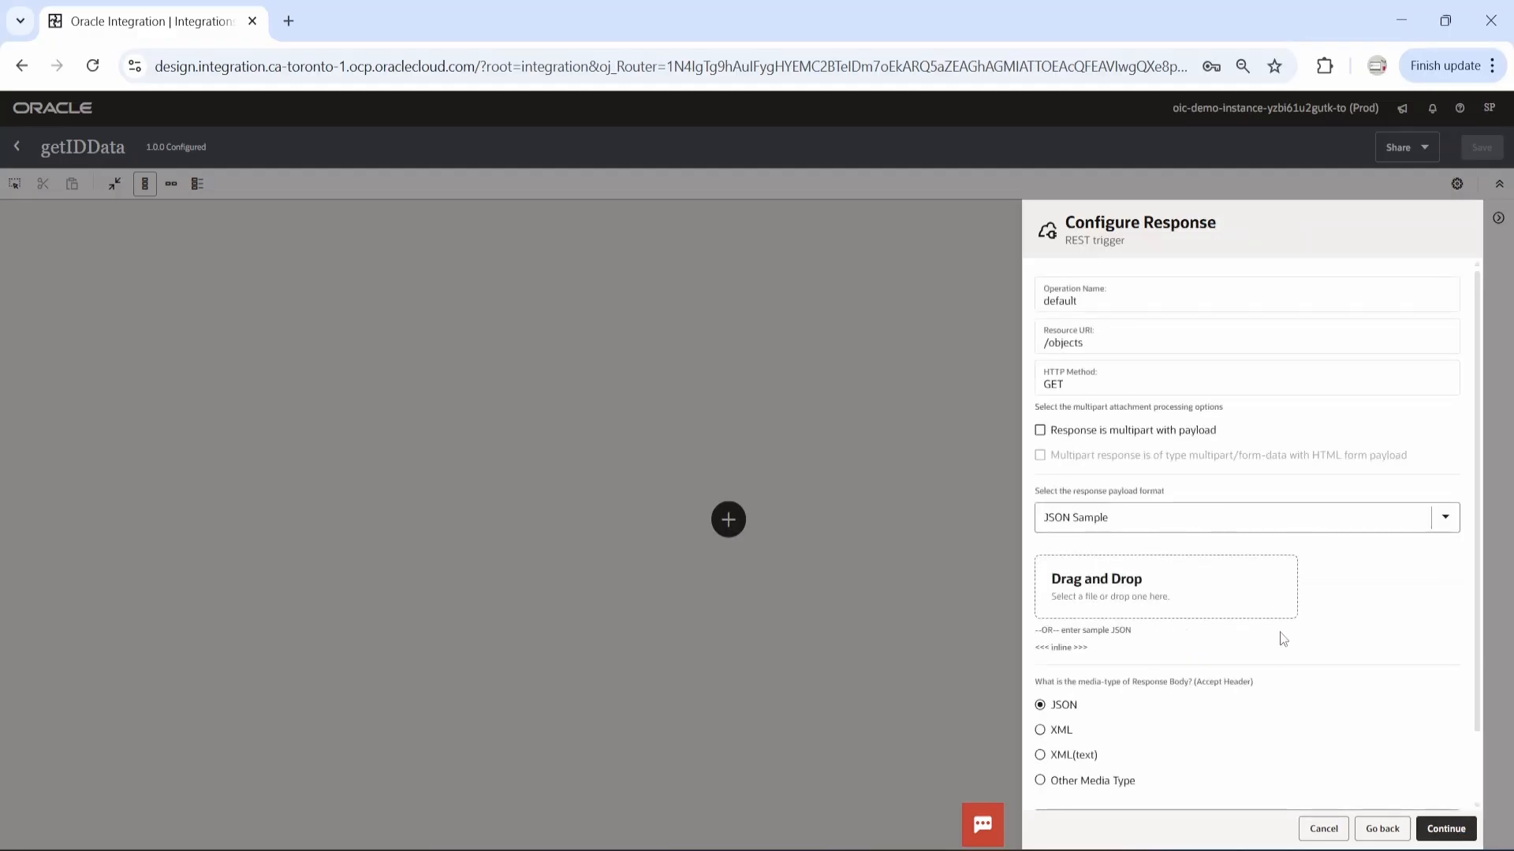
Step: Open the inline JSON sample for the trigger's response and, in Postman, copy the JSON array returned by the GET request with the id query parameter
{"action": "left_click", "coordinate": [1064, 650]}
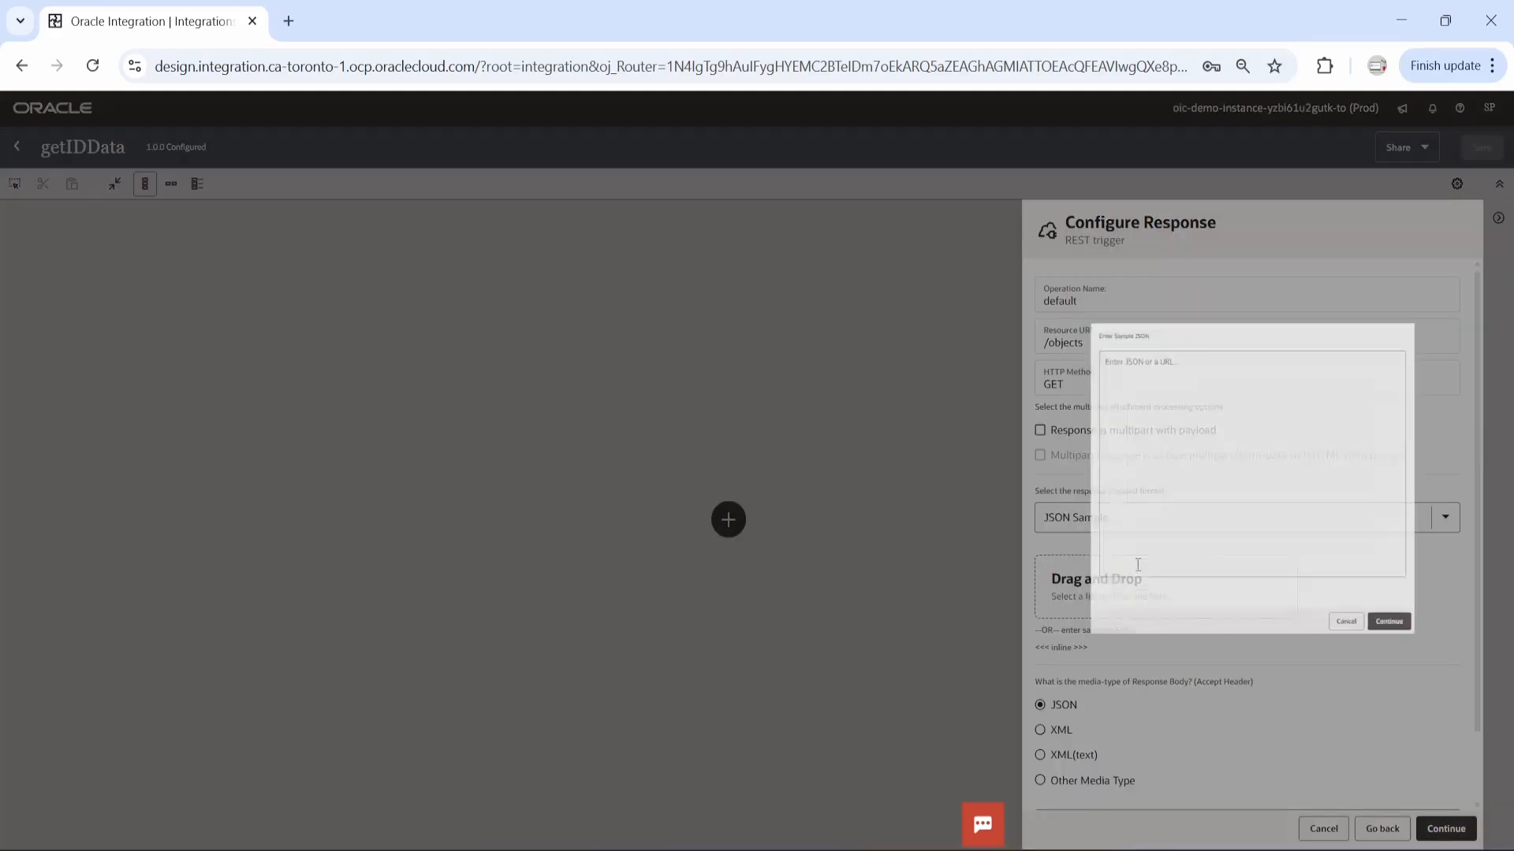
{"action": "key", "text": "alt+Tab"}
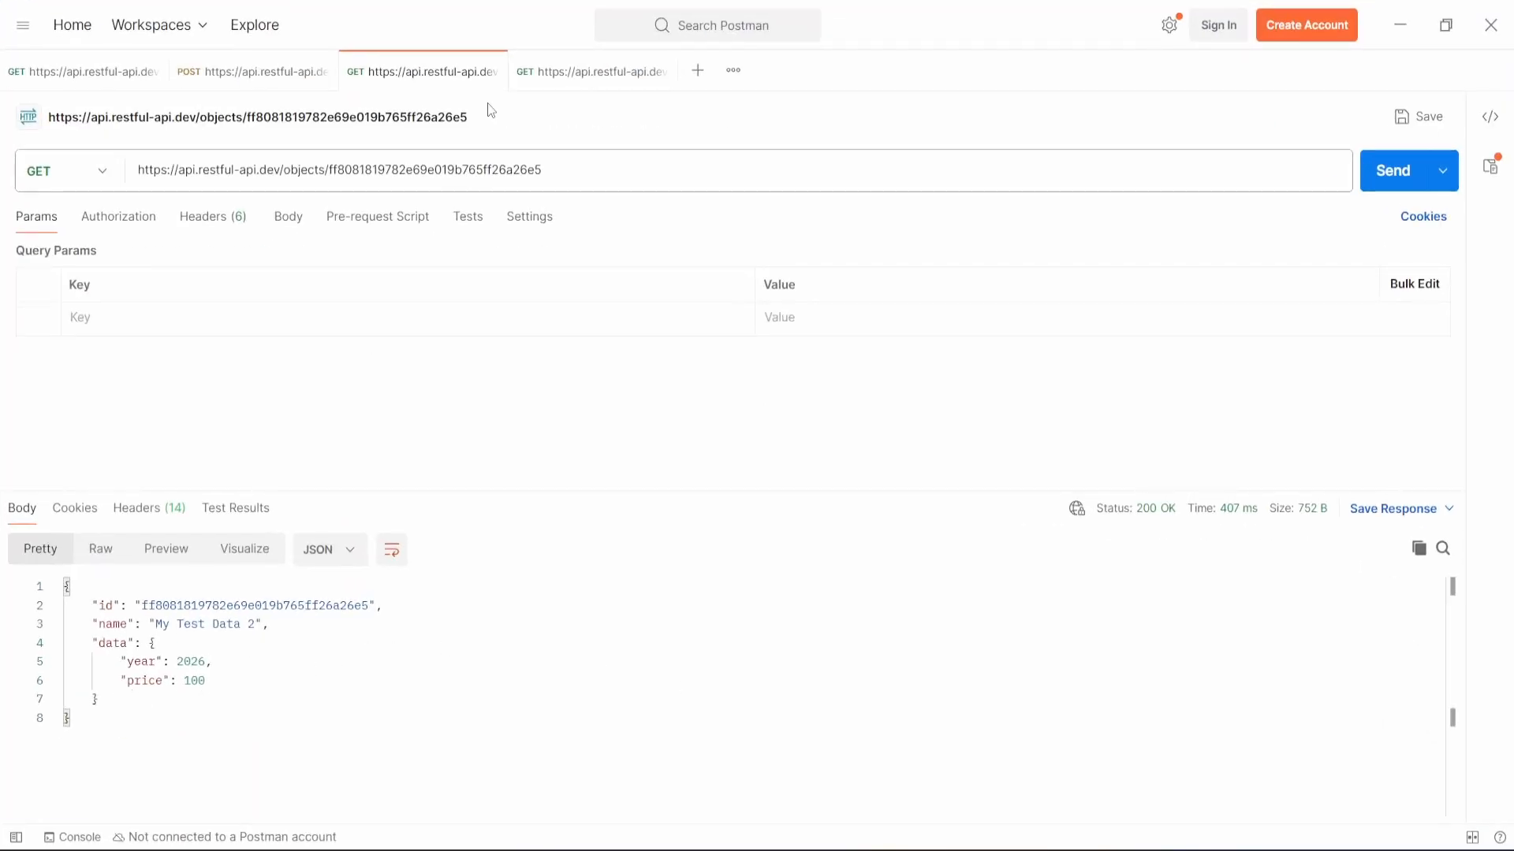
{"action": "left_click", "coordinate": [574, 73]}
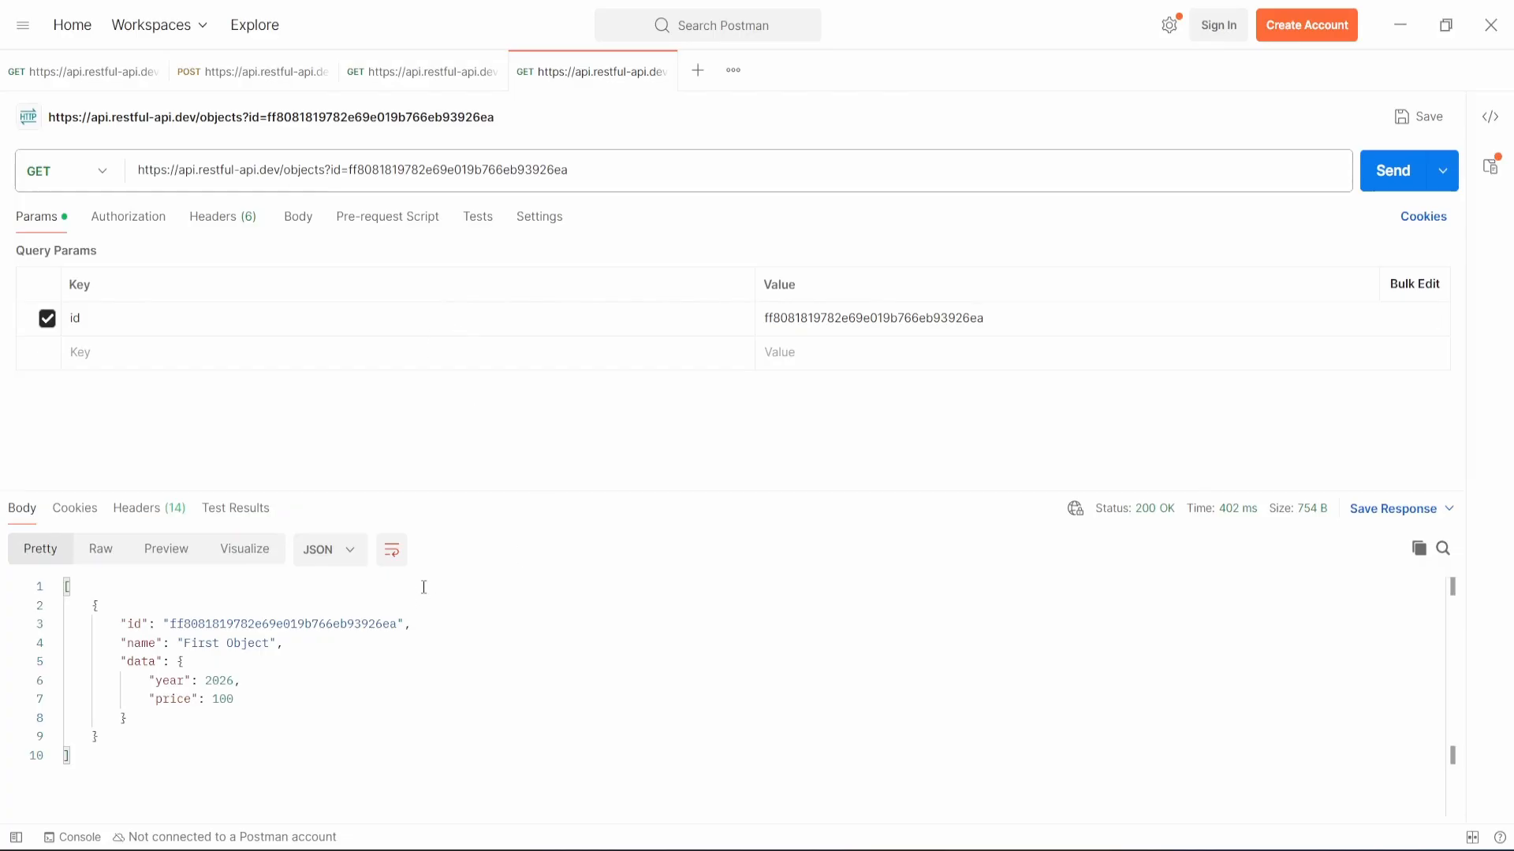
{"action": "left_click_drag", "start_coordinate": [82, 755], "coordinate": [64, 596]}
{"action": "key", "text": "ctrl+c"}
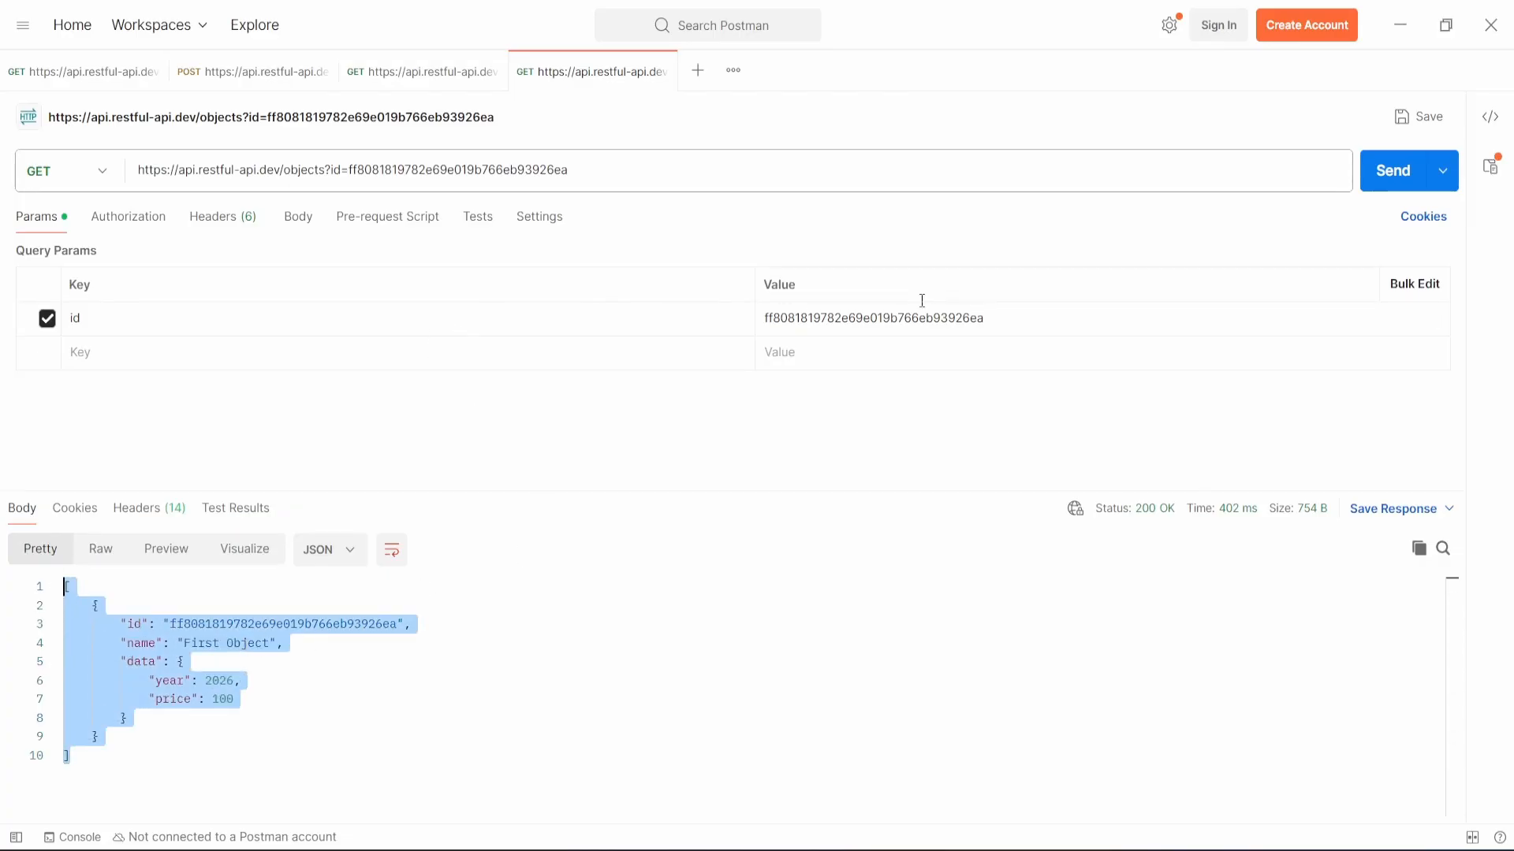
Step: Back in Oracle Integration, paste the copied JSON array as the trigger's response sample and finish the REST trigger configuration
{"action": "left_click", "coordinate": [1400, 25]}
{"action": "left_click", "coordinate": [1159, 371]}
{"action": "key", "text": "ctrl+v"}
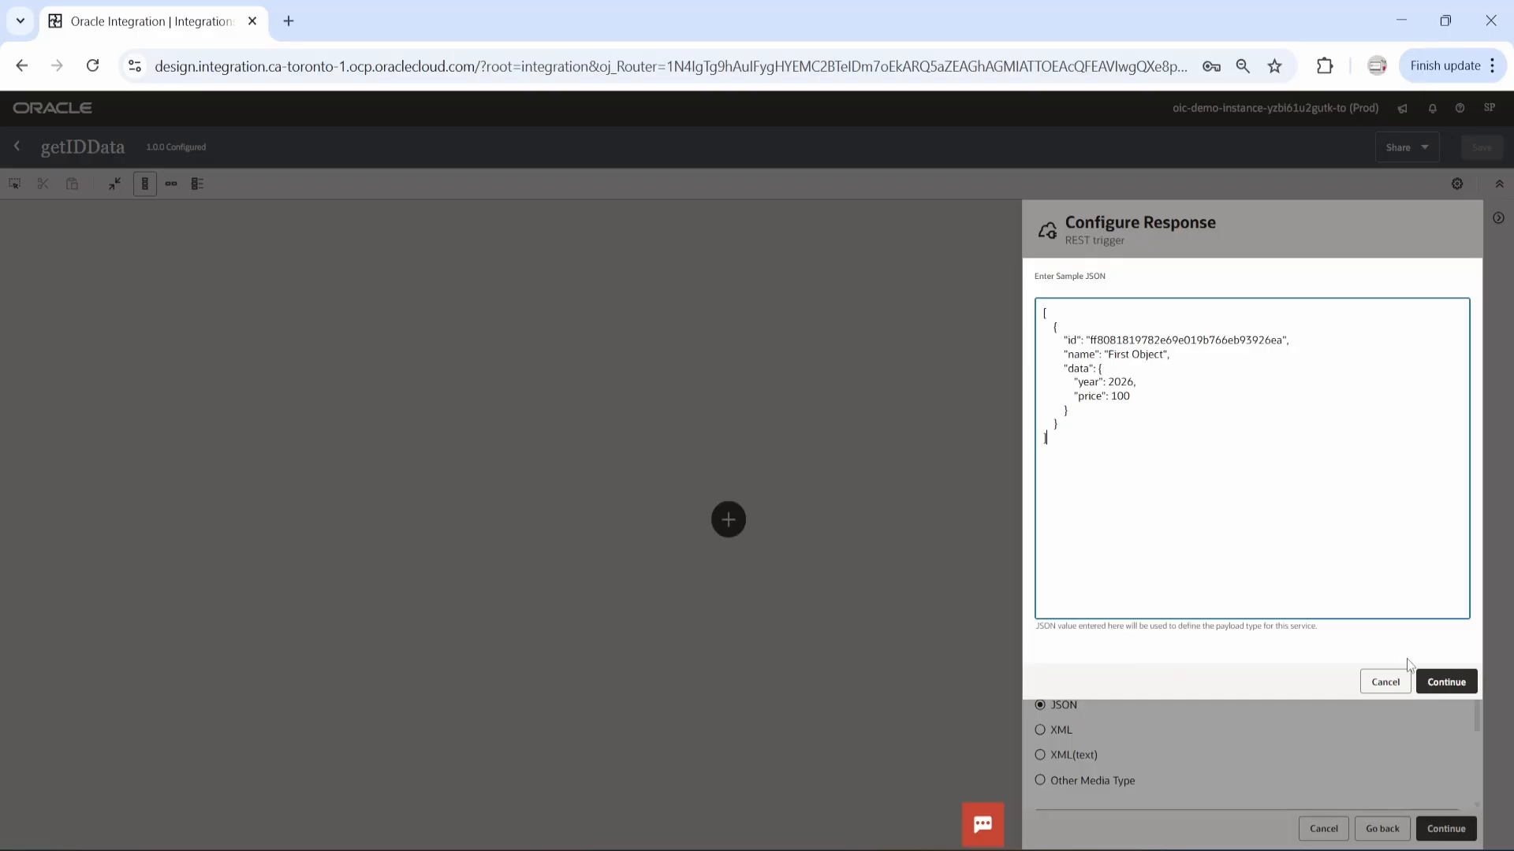
{"action": "left_click", "coordinate": [1446, 682]}
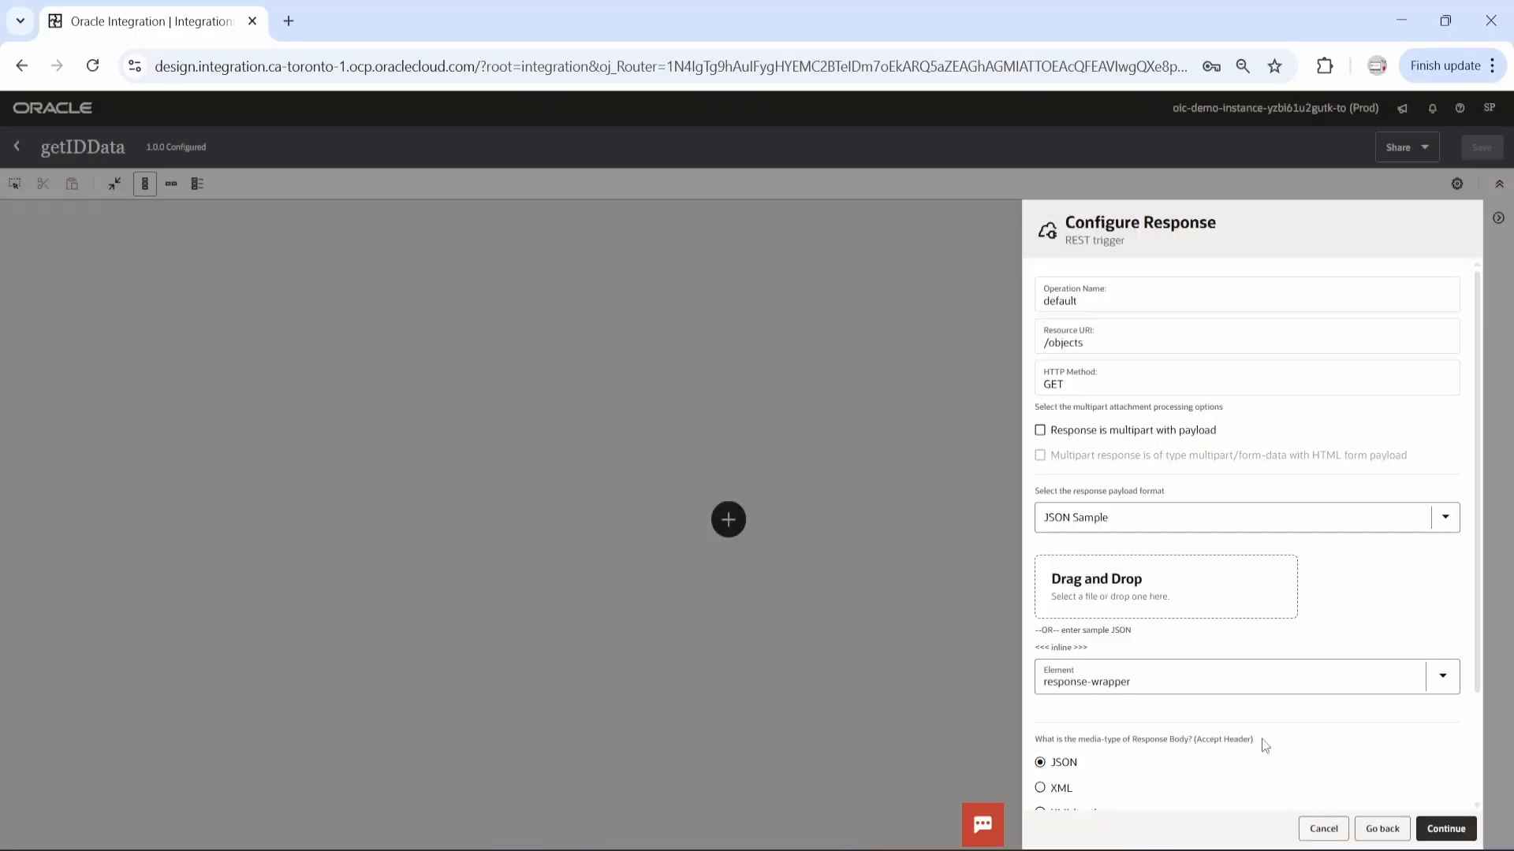
{"action": "scroll", "coordinate": [1264, 742], "scroll_direction": "down", "scroll_amount": 2}
{"action": "left_click", "coordinate": [1444, 829]}
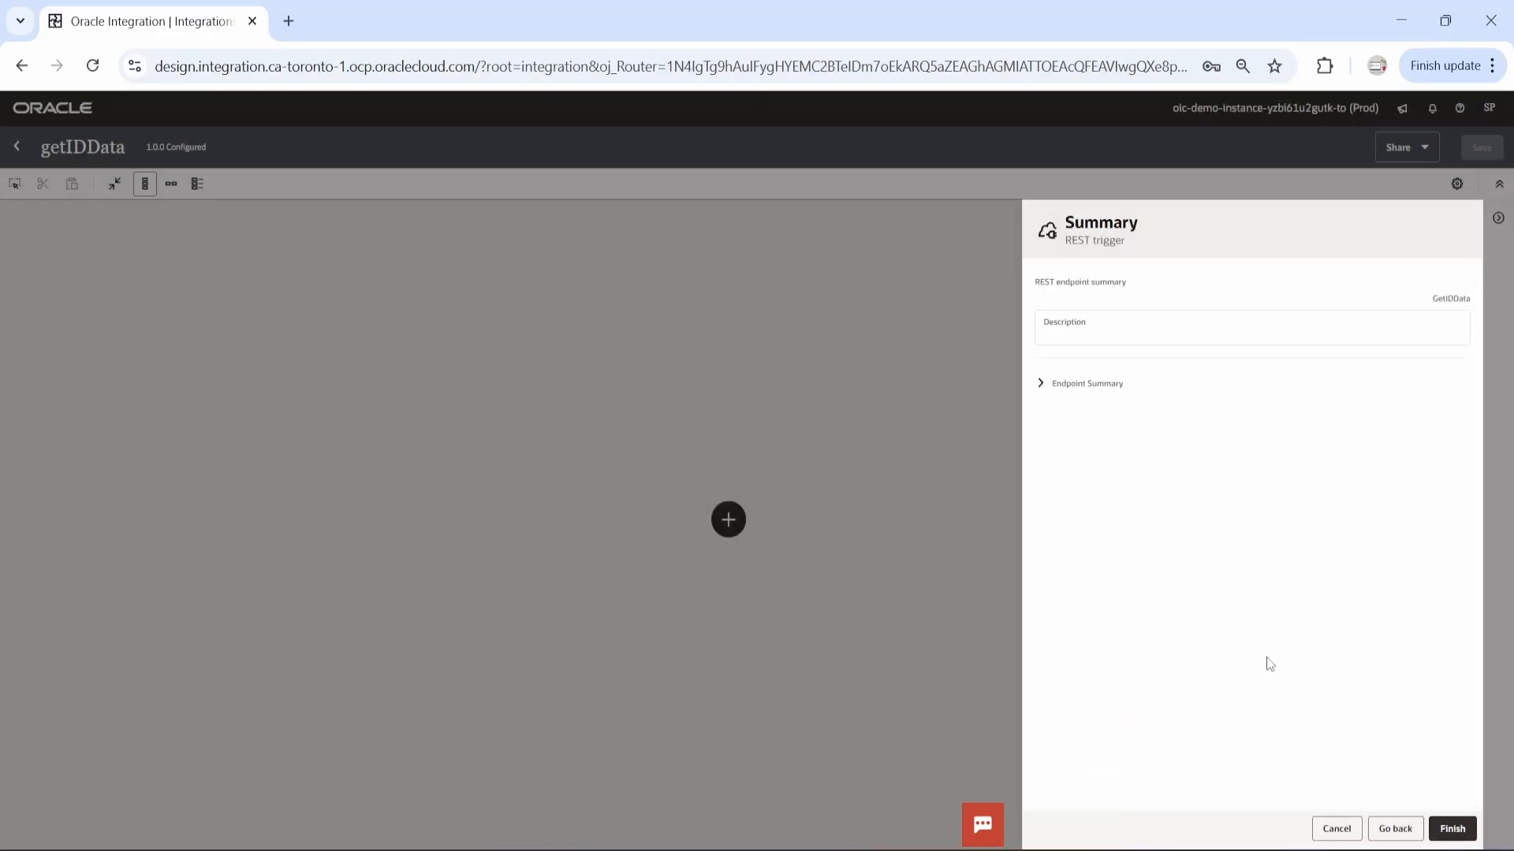
{"action": "left_click", "coordinate": [1452, 829]}
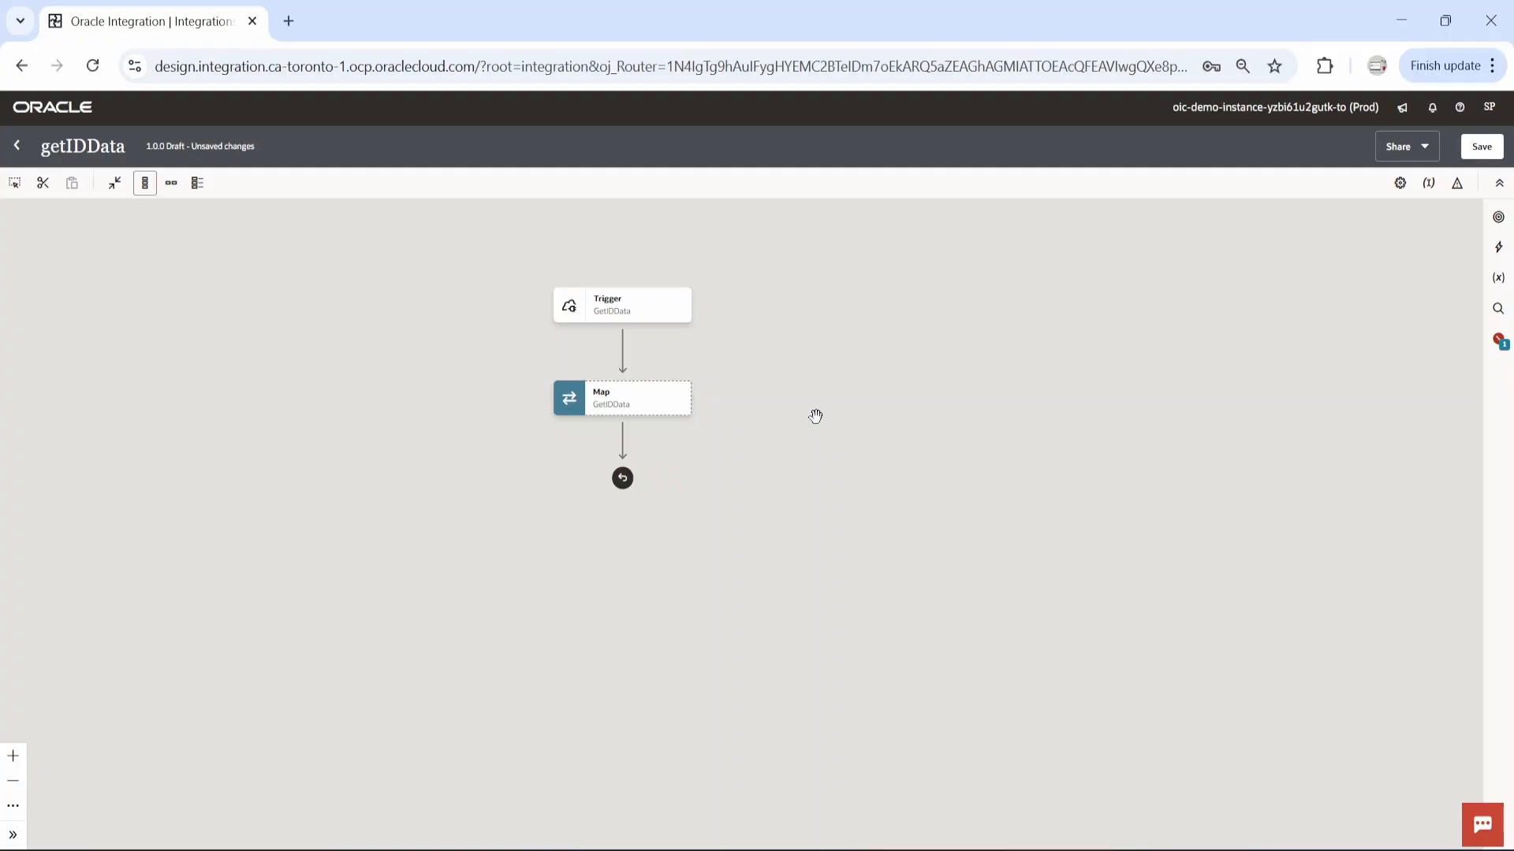
Step: Add a REST OBJECT INVOKE call after the trigger, named getIDDataFromAPI, with the relative resource URI /objects and the GET action
{"action": "left_click", "coordinate": [622, 350]}
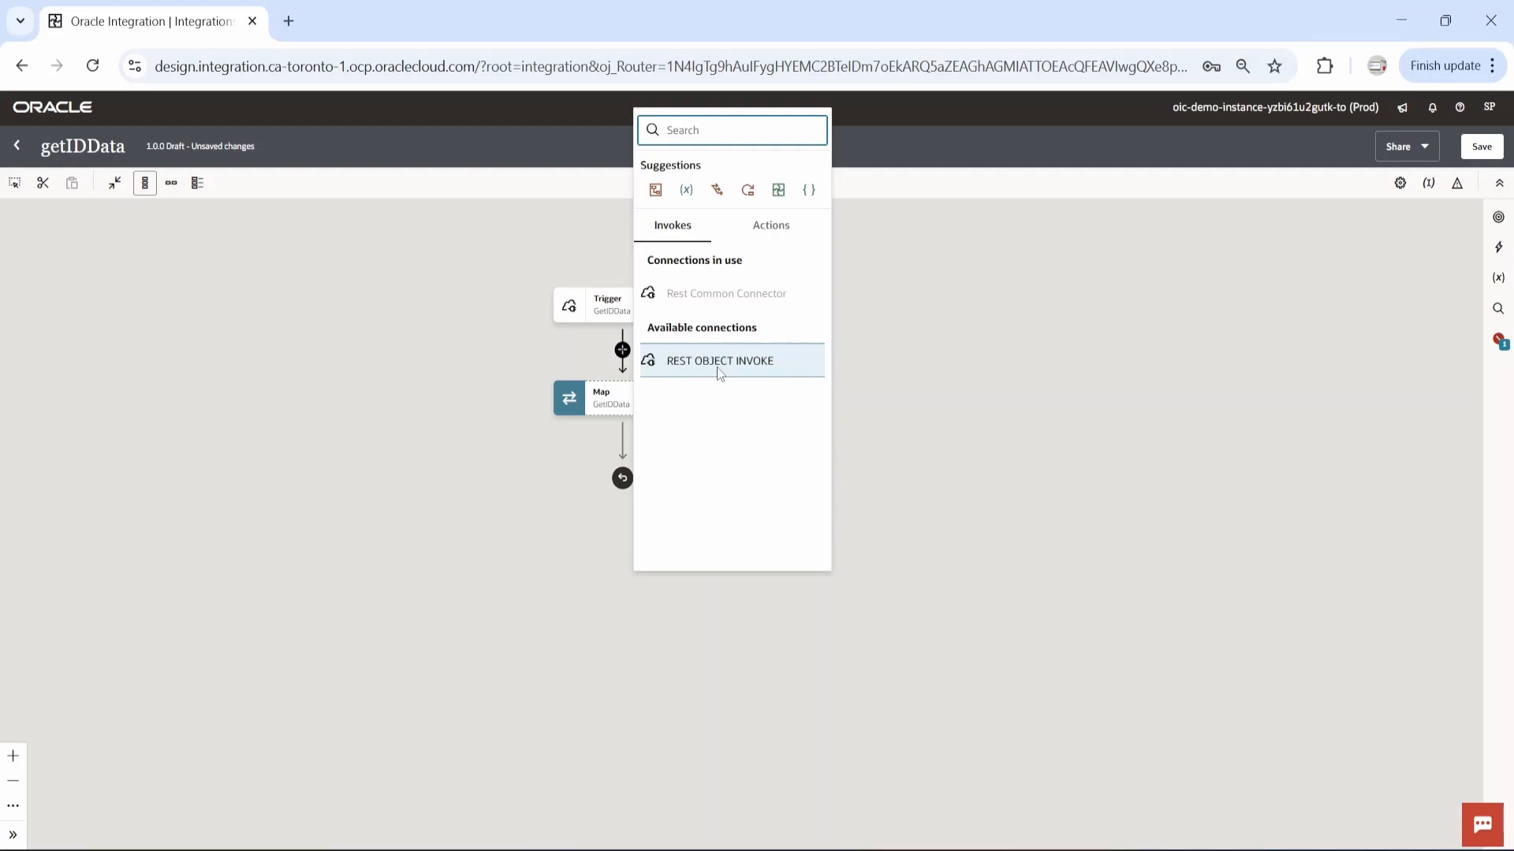
{"action": "left_click", "coordinate": [731, 359]}
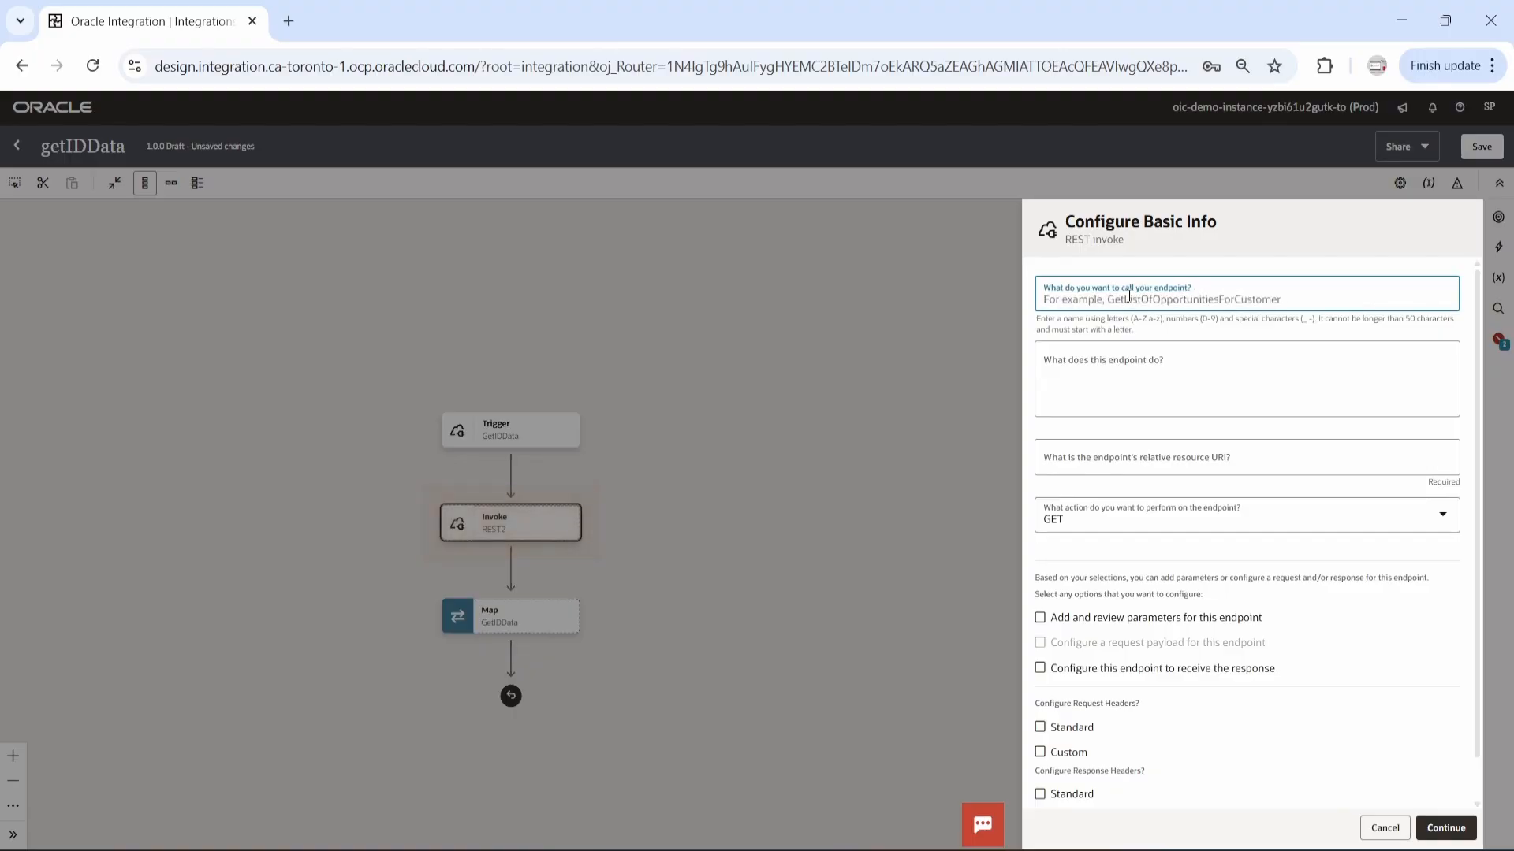
{"action": "type", "text": "getID"}
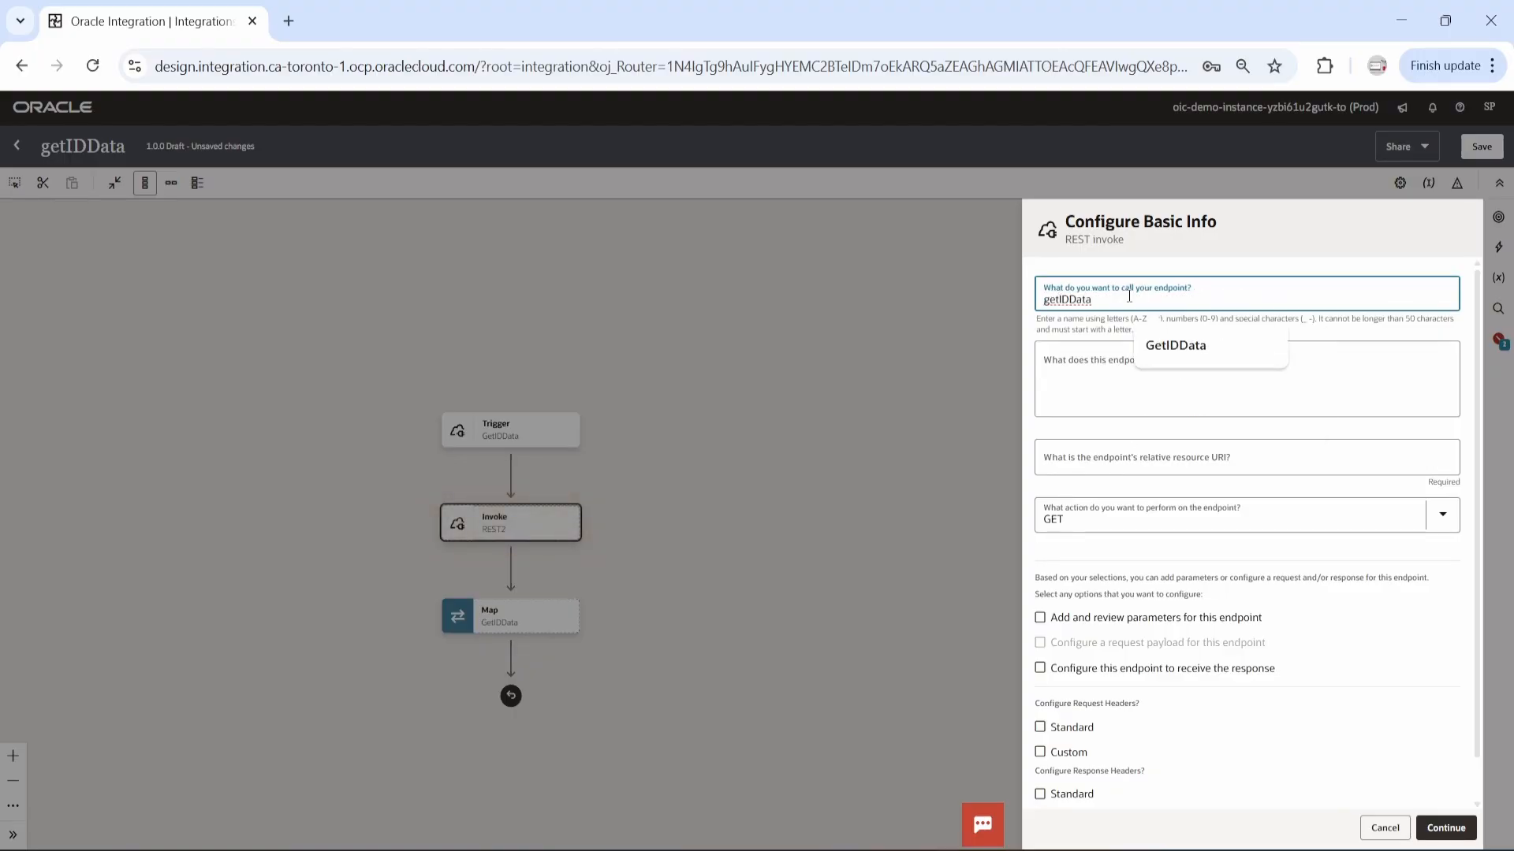
{"action": "type", "text": "DataFro"}
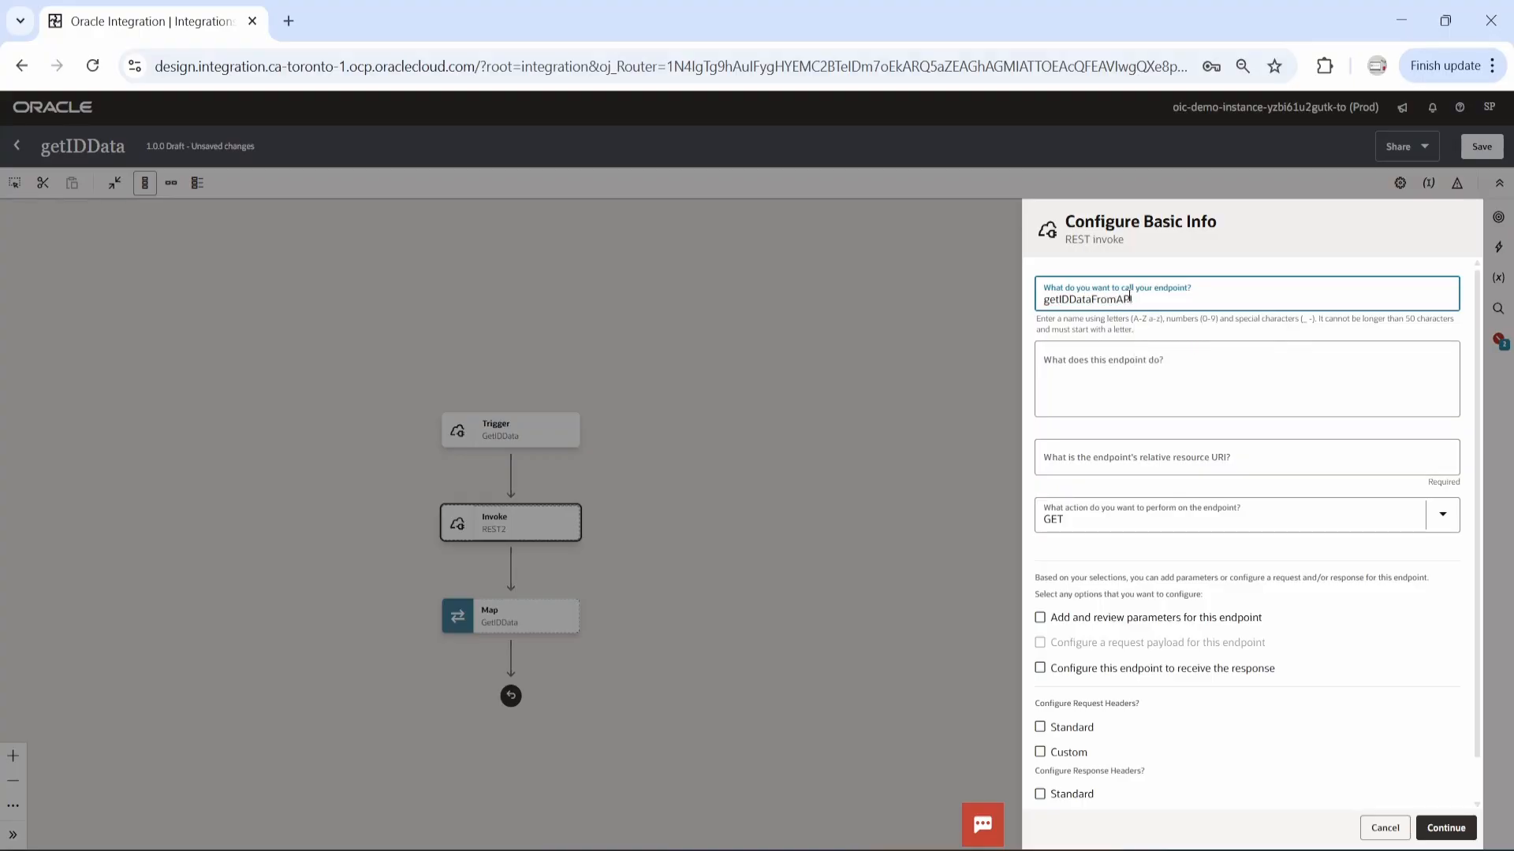
{"action": "type", "text": "mAPI"}
{"action": "left_click", "coordinate": [1218, 465]}
{"action": "left_click", "coordinate": [1195, 507]}
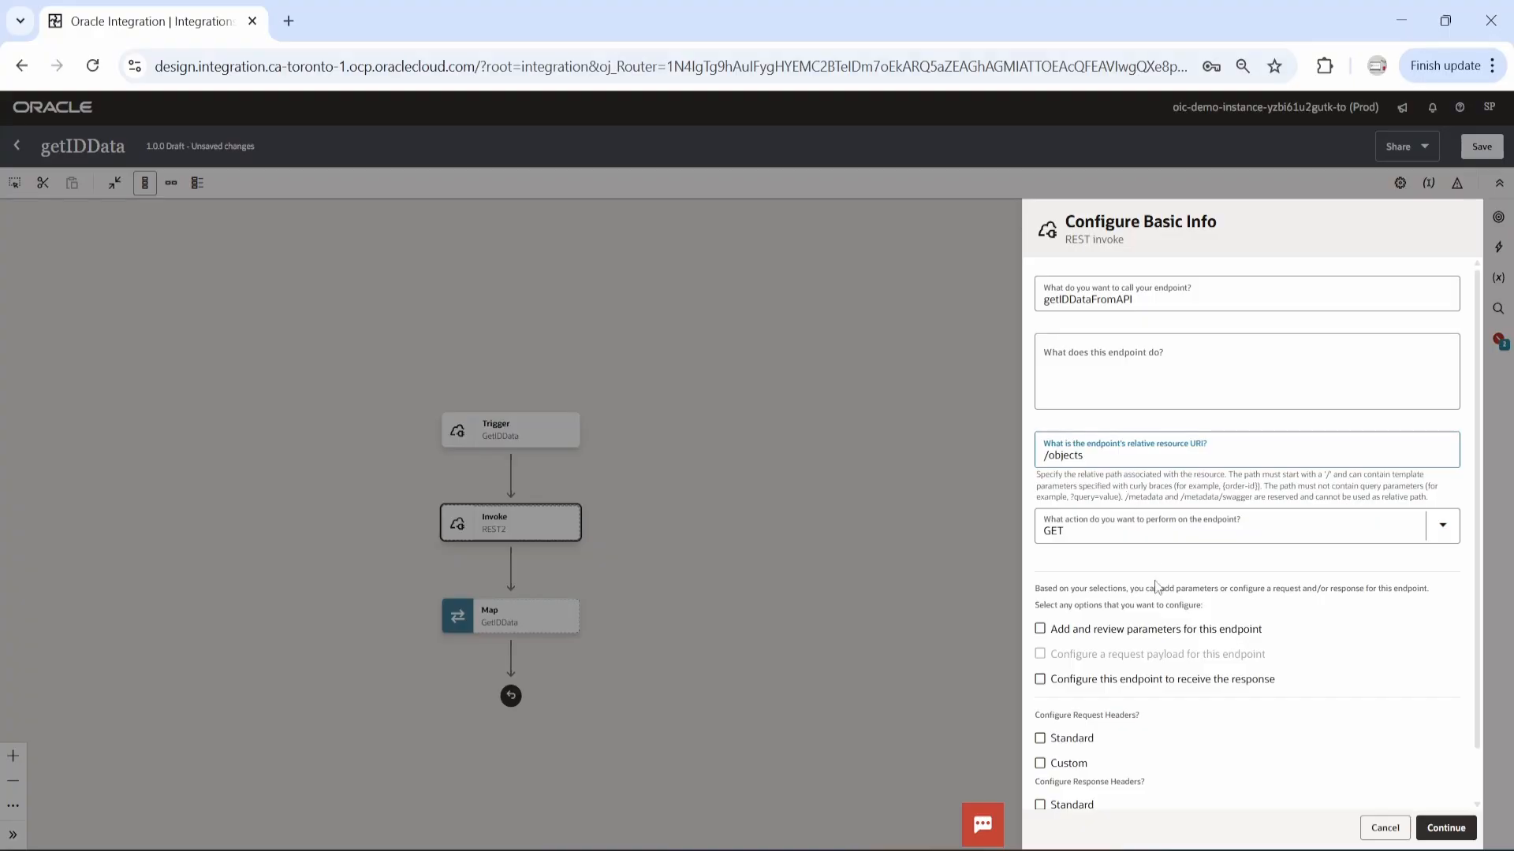
{"action": "left_click", "coordinate": [1153, 596]}
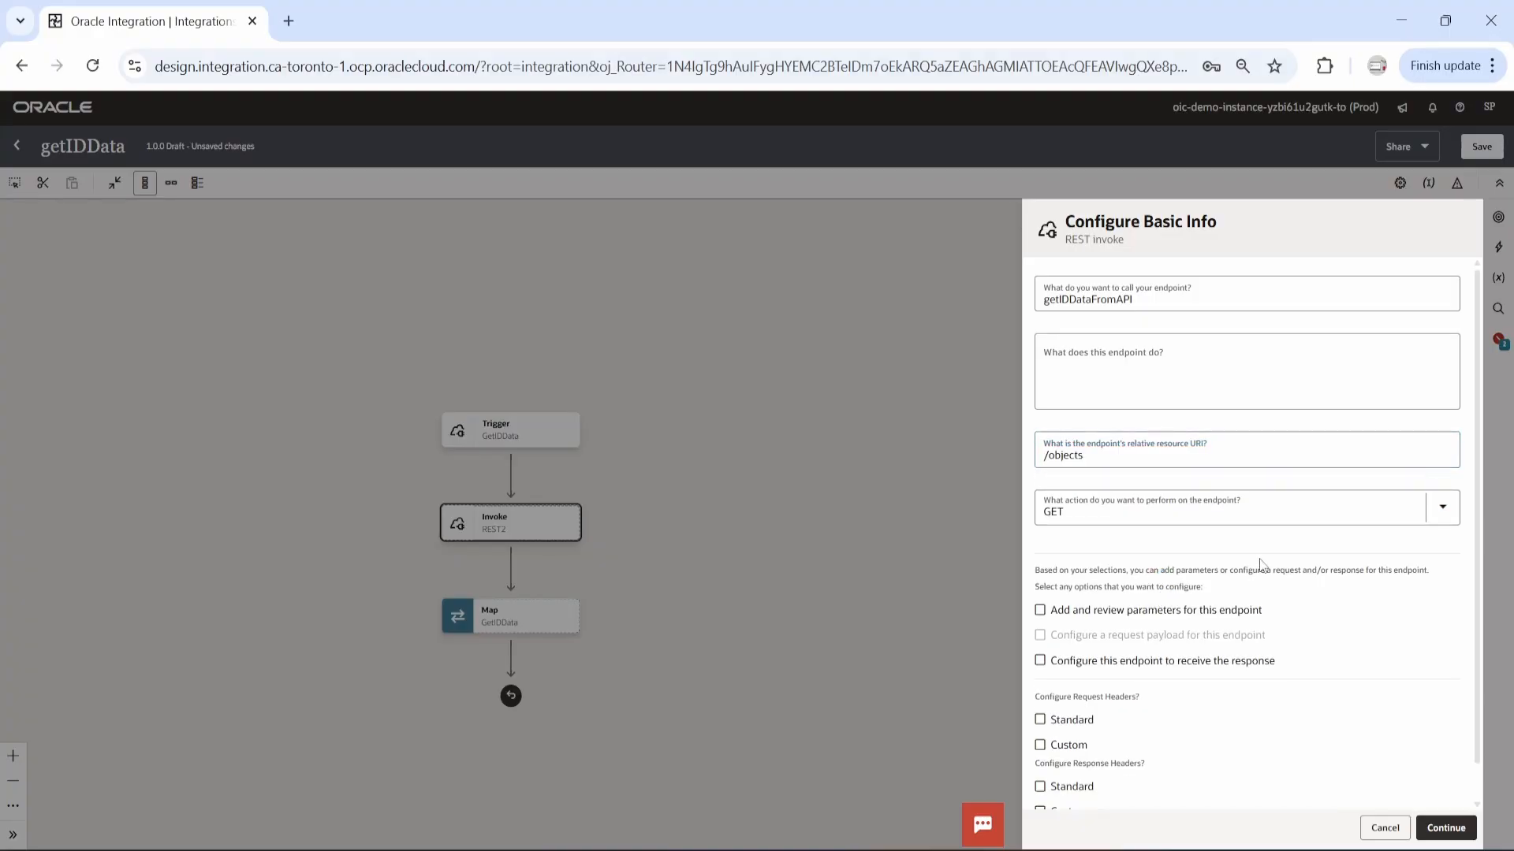
Step: Enable reviewing parameters and receiving a response for the getIDDataFromAPI endpoint, and proceed to its request parameters
{"action": "scroll", "coordinate": [1260, 564], "scroll_direction": "down", "scroll_amount": 1}
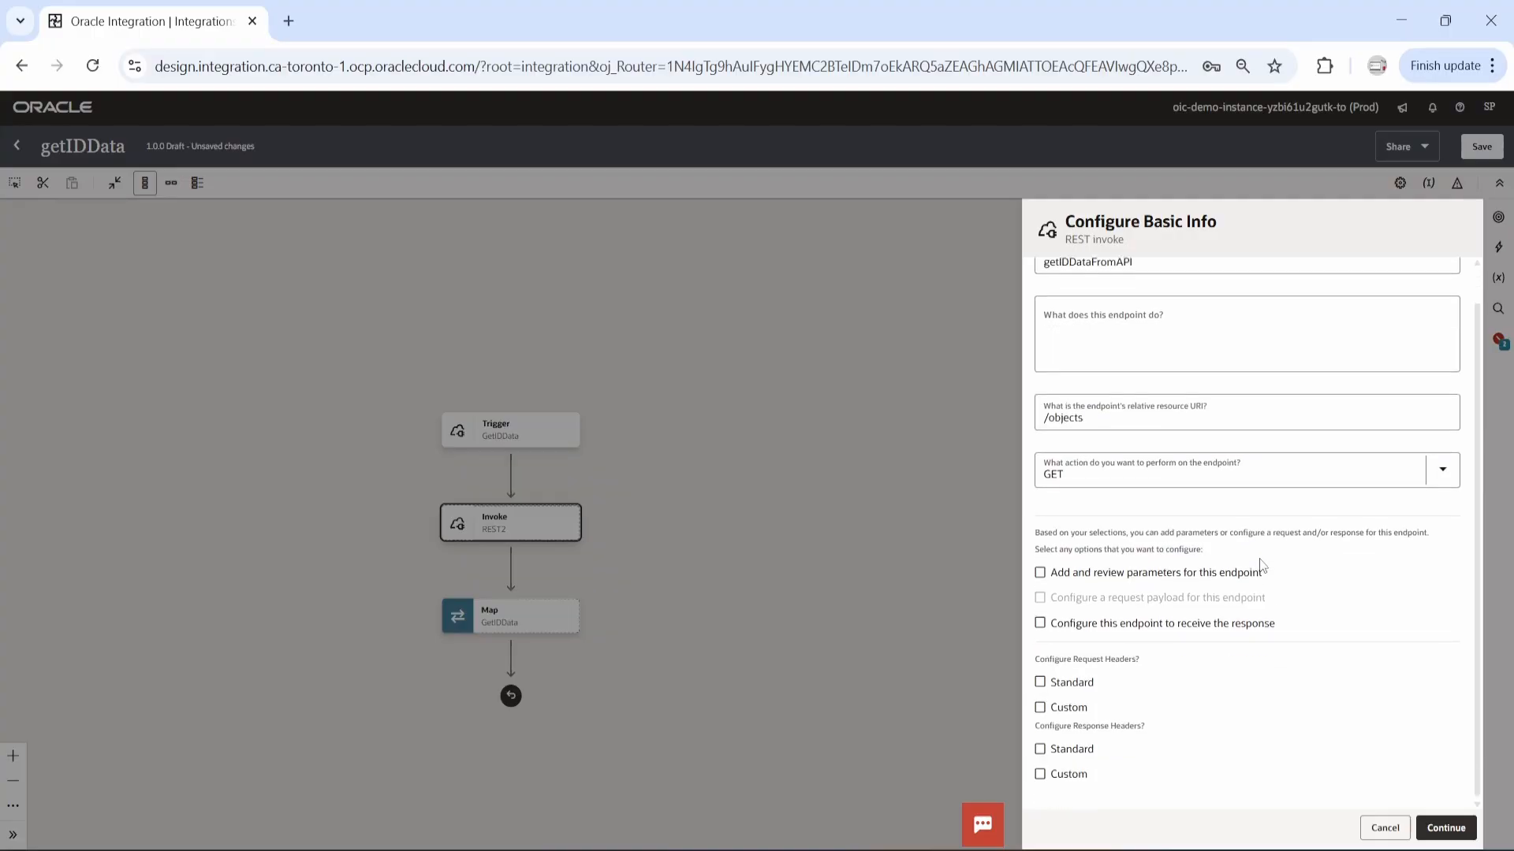
{"action": "left_click", "coordinate": [1041, 574]}
{"action": "scroll", "coordinate": [1142, 556], "scroll_direction": "up", "scroll_amount": 1}
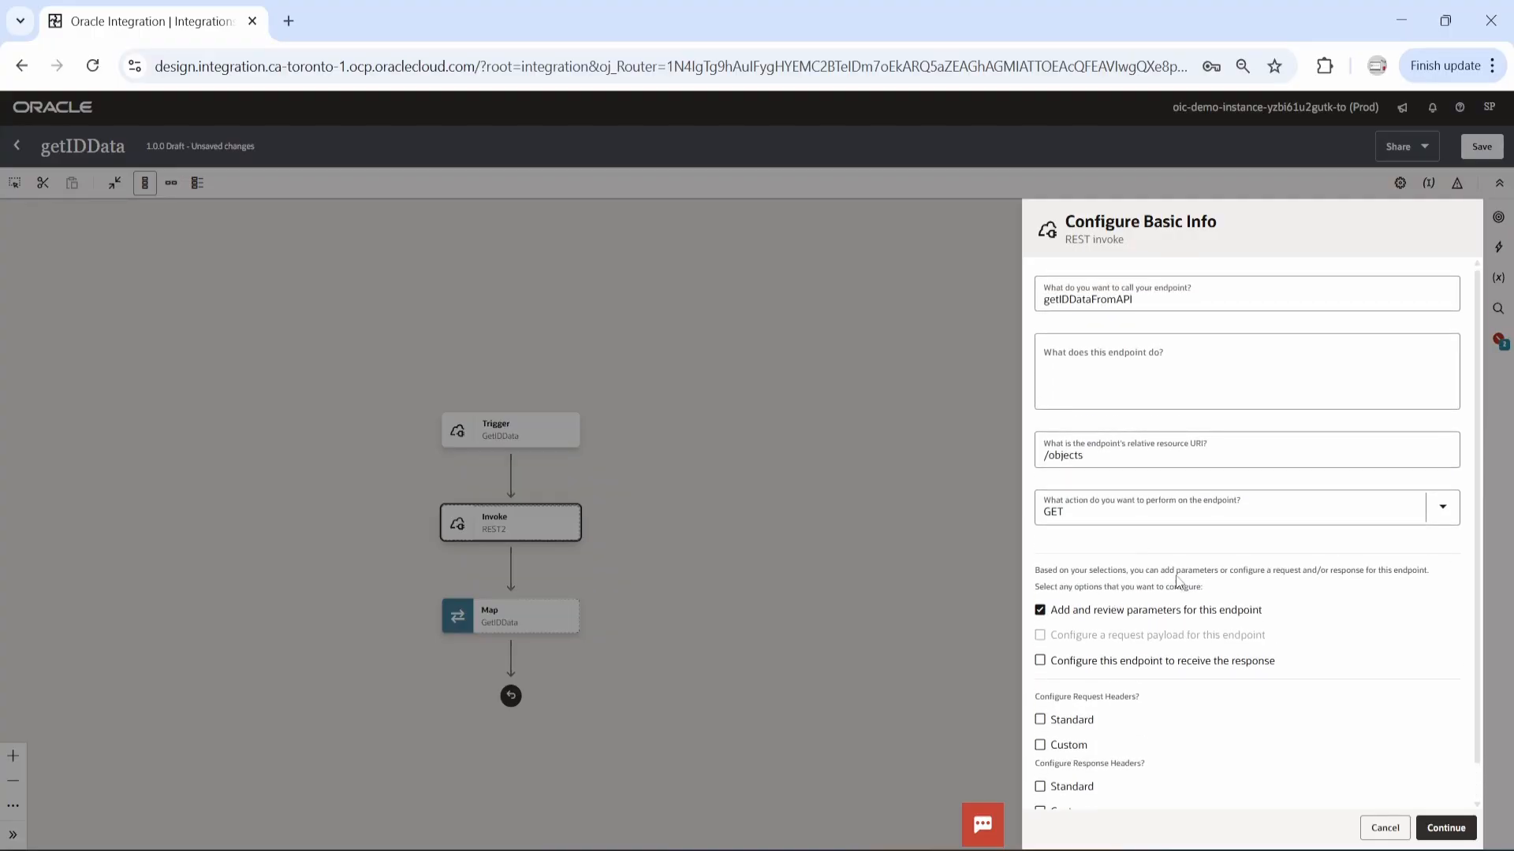
{"action": "scroll", "coordinate": [1193, 580], "scroll_direction": "down", "scroll_amount": 1}
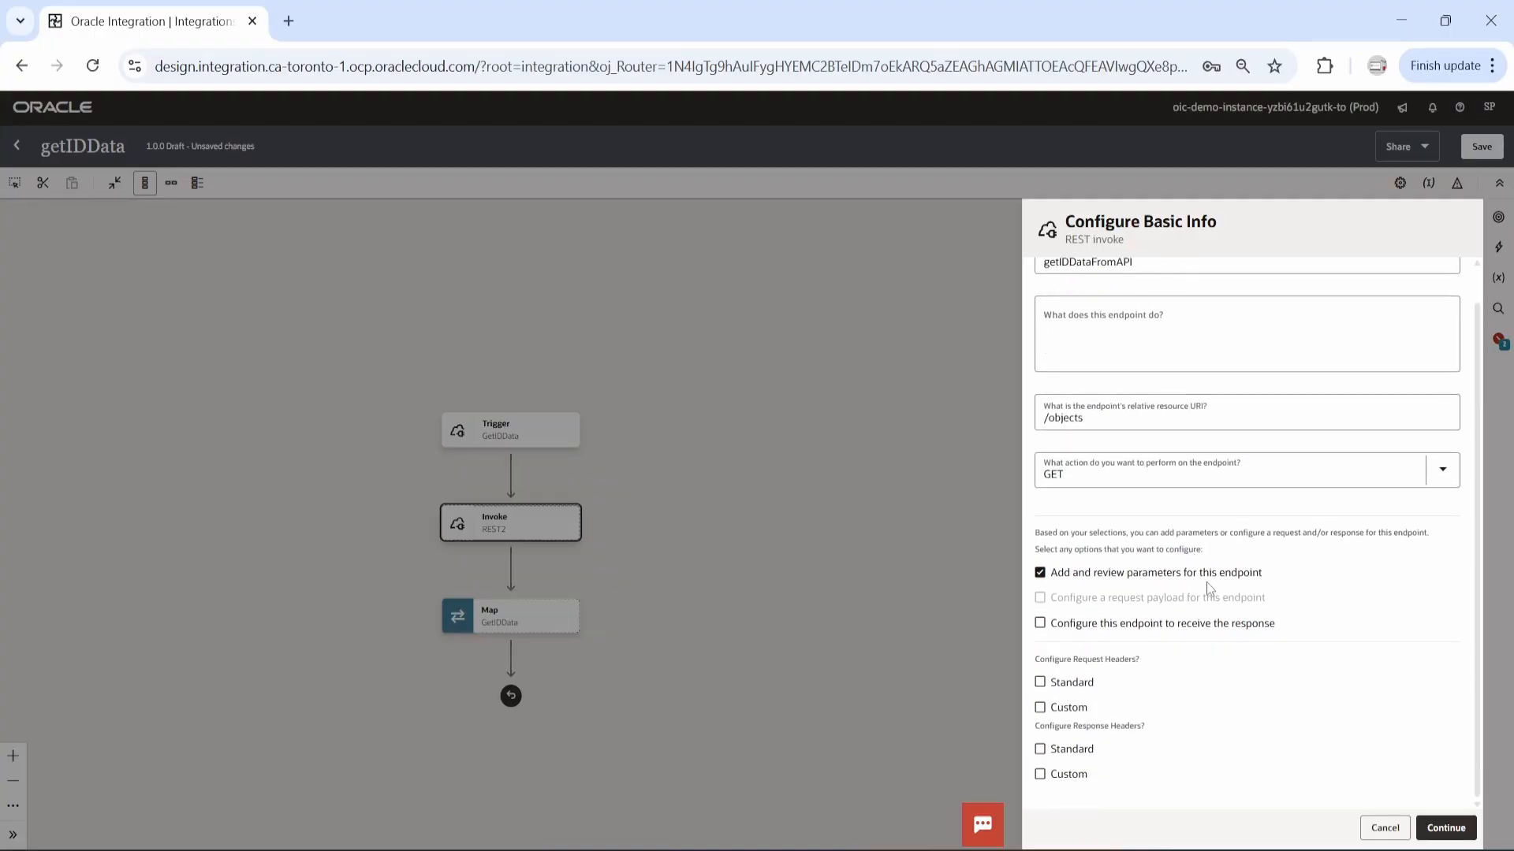
{"action": "left_click", "coordinate": [1040, 624]}
{"action": "scroll", "coordinate": [1318, 707], "scroll_direction": "up", "scroll_amount": 1}
{"action": "left_click", "coordinate": [1421, 834]}
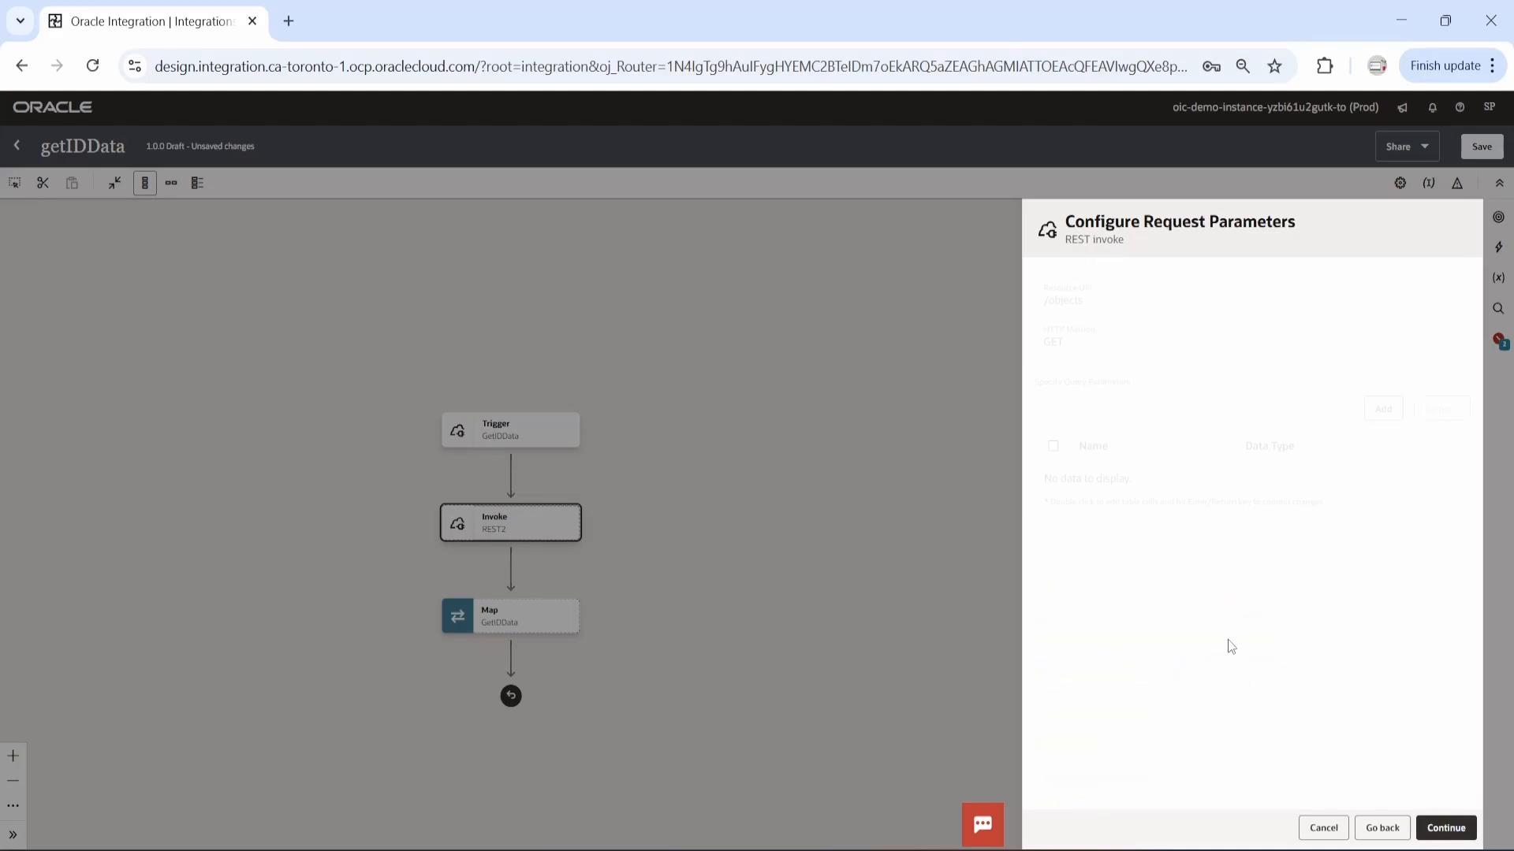
Step: Add a query parameter named id with the data type string to the getIDDataFromAPI invoke request
{"action": "left_click", "coordinate": [1386, 419]}
{"action": "left_click", "coordinate": [1077, 484]}
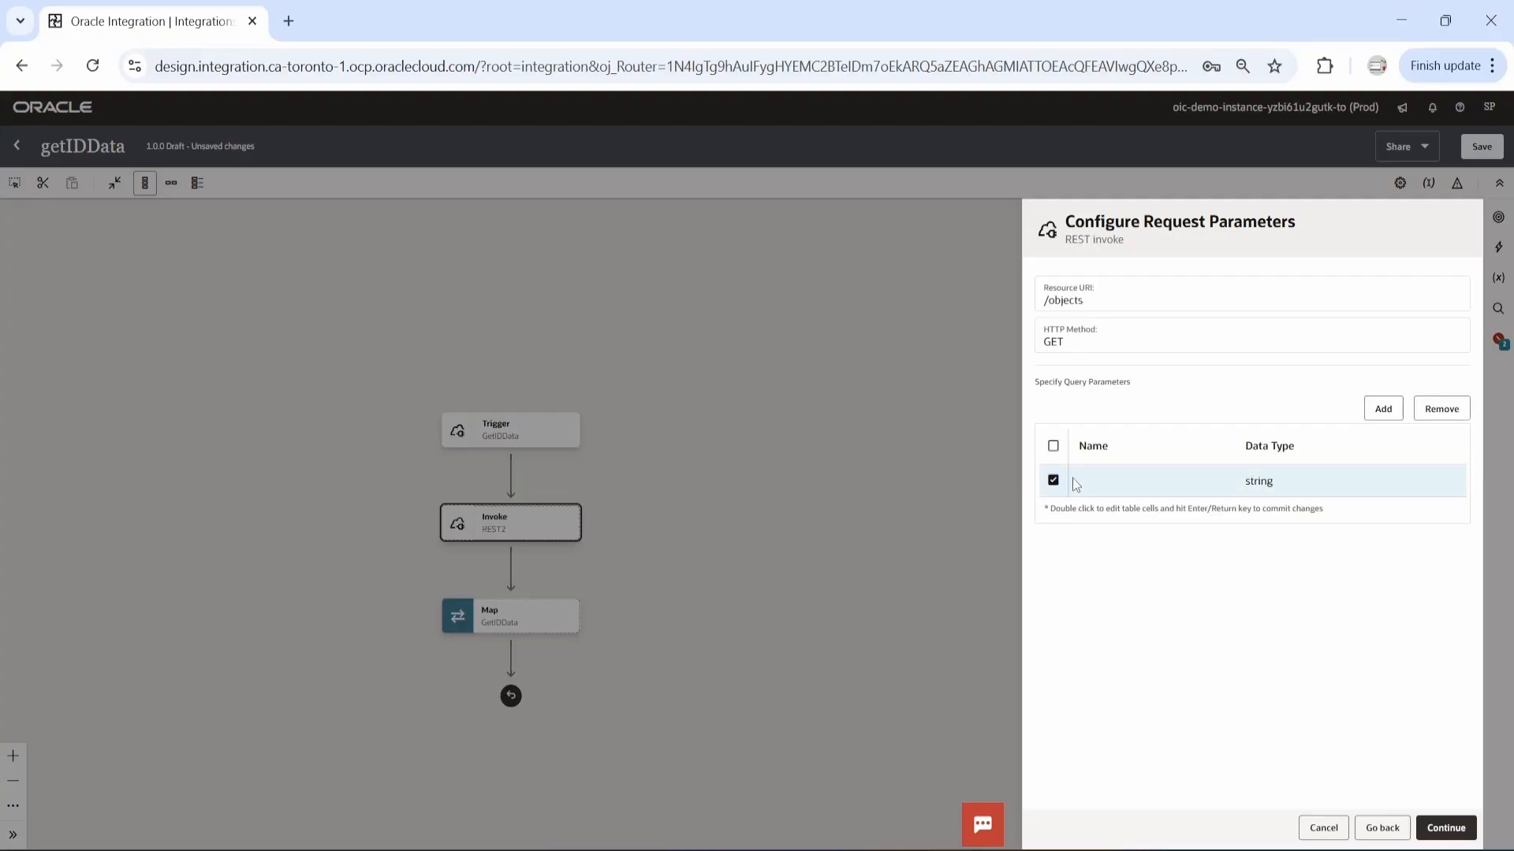
{"action": "double_click", "coordinate": [1113, 482]}
{"action": "type", "text": "id"}
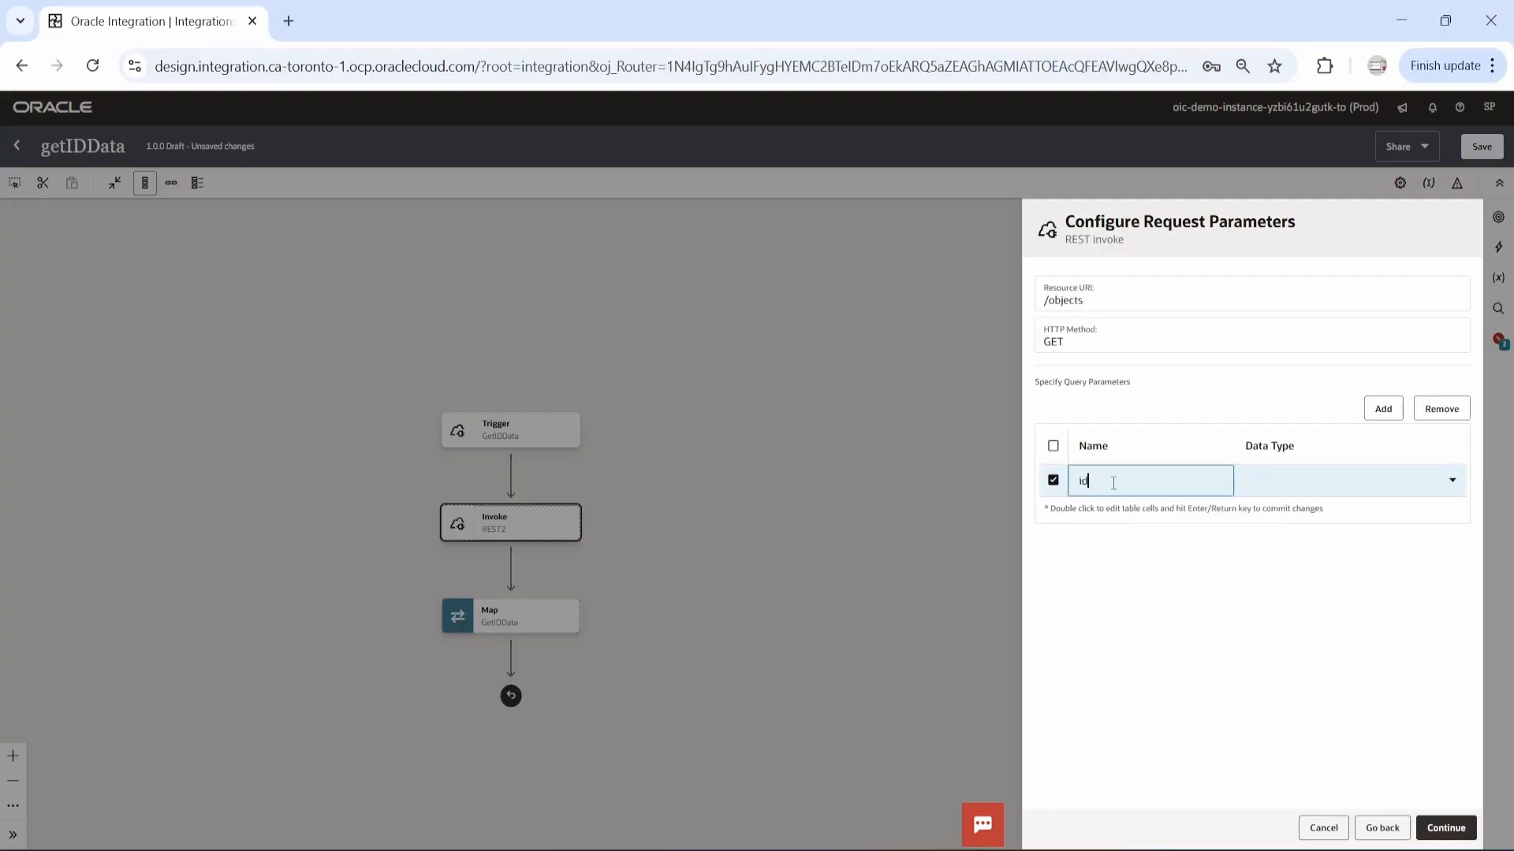
{"action": "double_click", "coordinate": [1309, 480]}
{"action": "left_click", "coordinate": [1302, 520]}
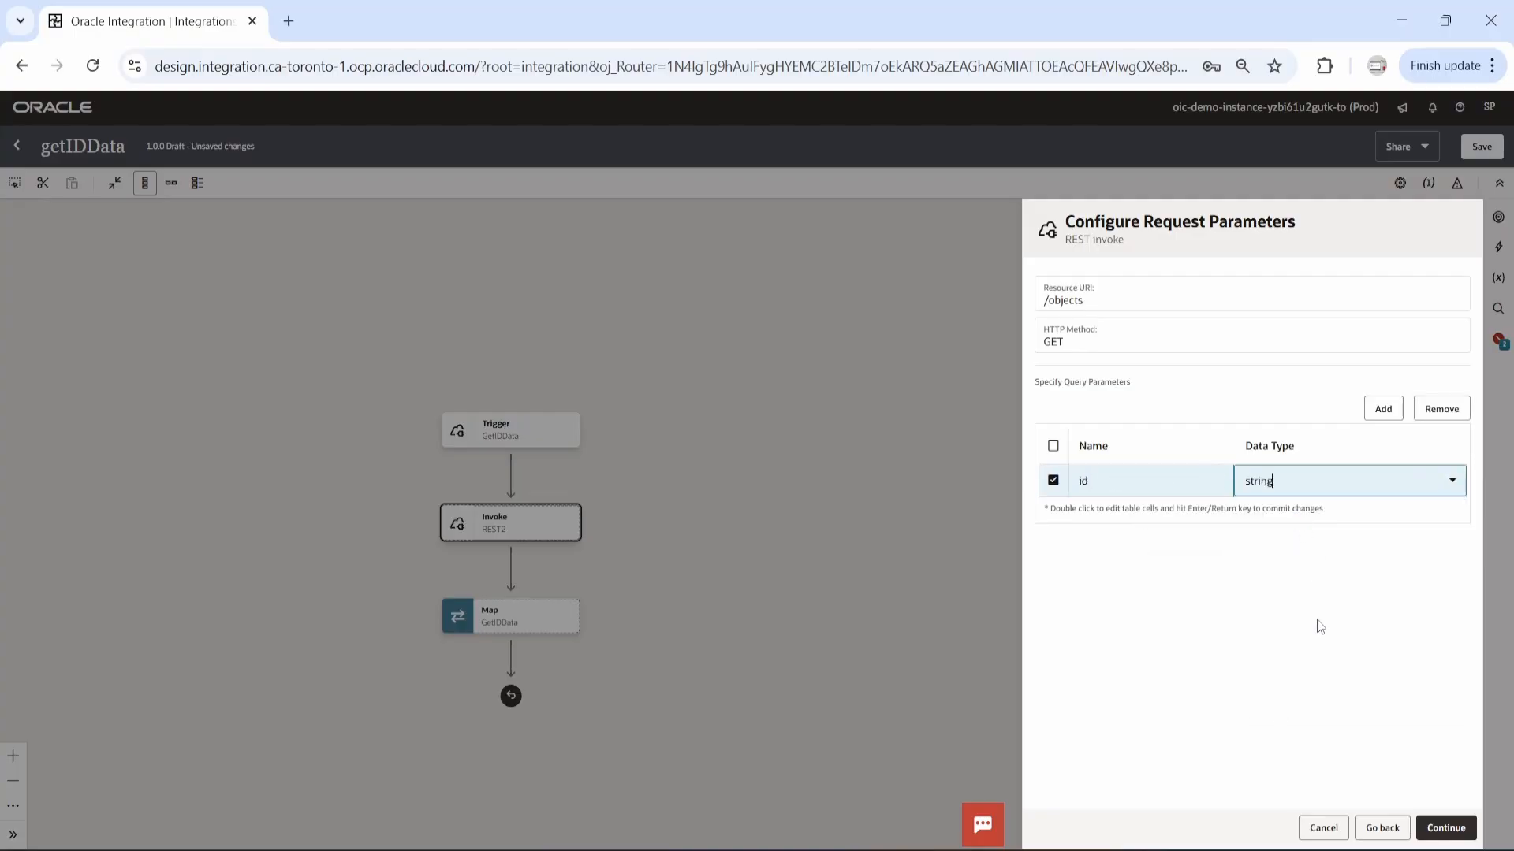
{"action": "left_click", "coordinate": [1448, 828]}
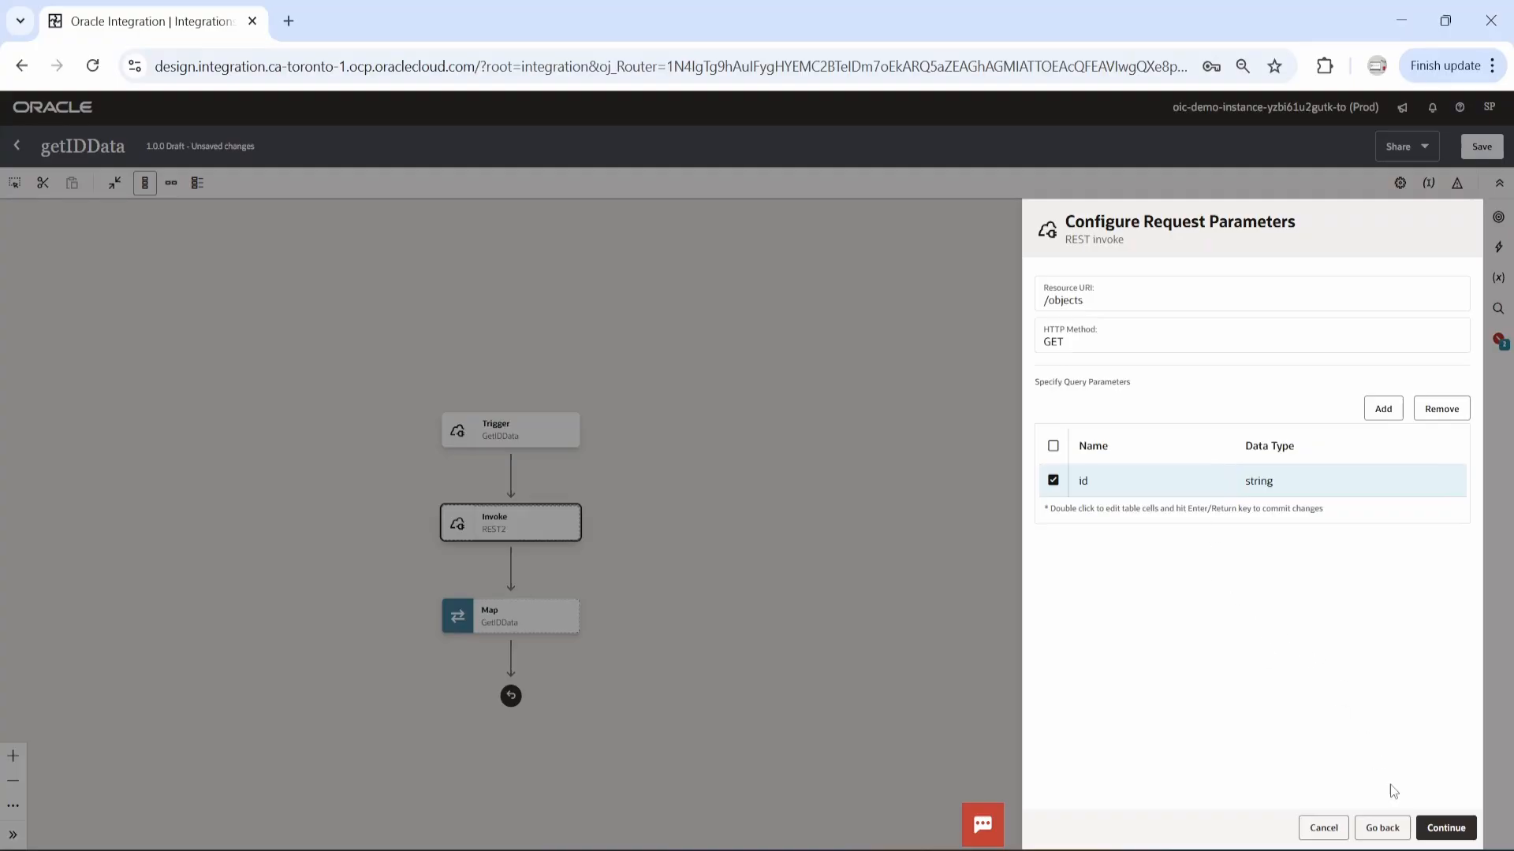
{"action": "left_click", "coordinate": [1446, 826]}
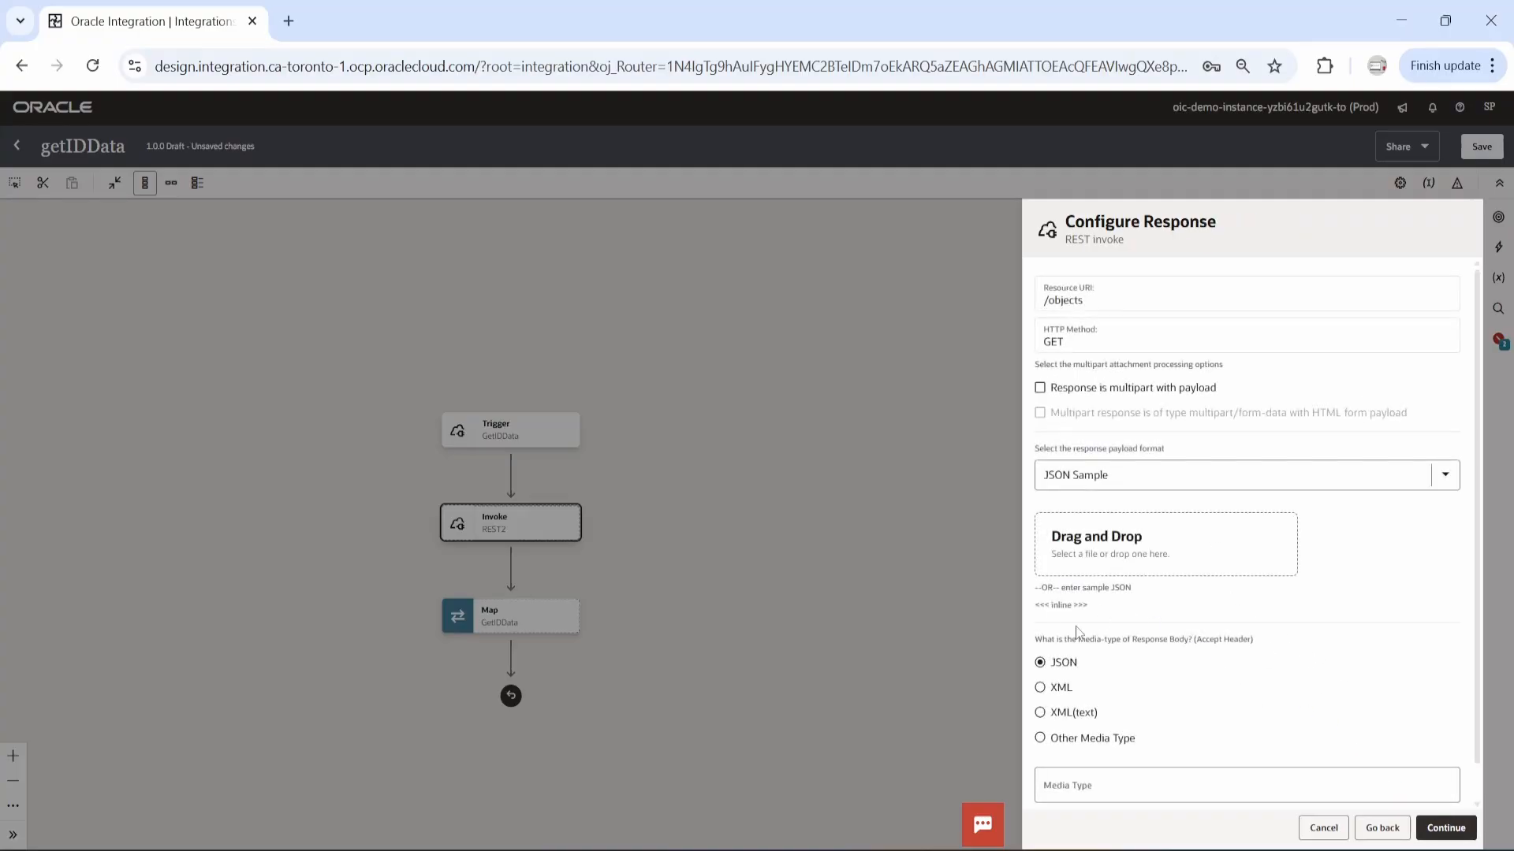
Step: Paste the copied JSON array as the invoke's inline response sample and finish the getIDDataFromAPI configuration
{"action": "left_click", "coordinate": [1060, 604]}
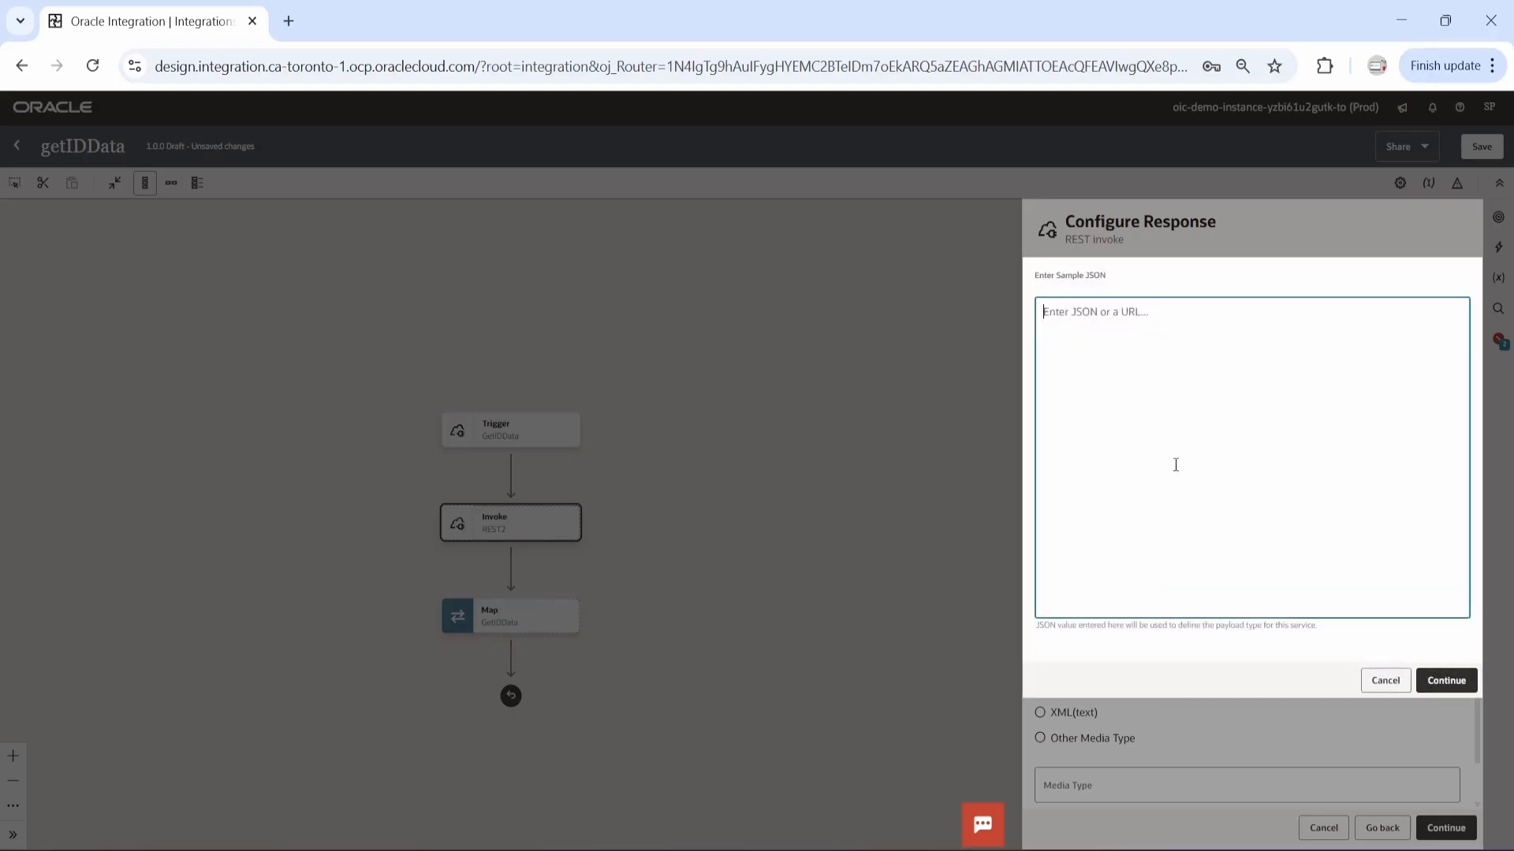
{"action": "key", "text": "ctrl+v"}
{"action": "left_click", "coordinate": [1446, 679]}
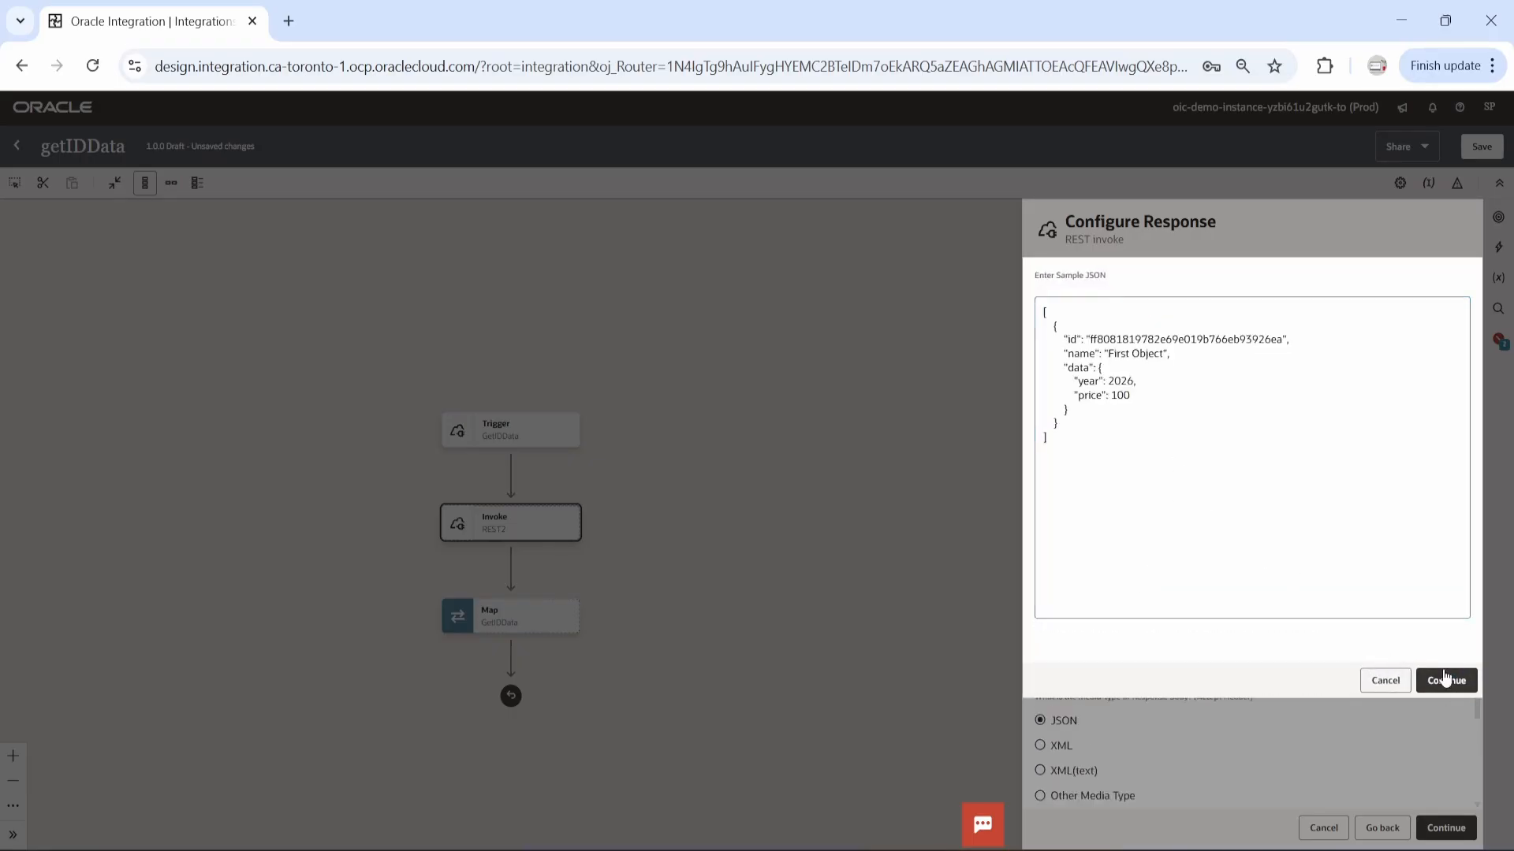
{"action": "scroll", "coordinate": [1341, 744], "scroll_direction": "down", "scroll_amount": 2}
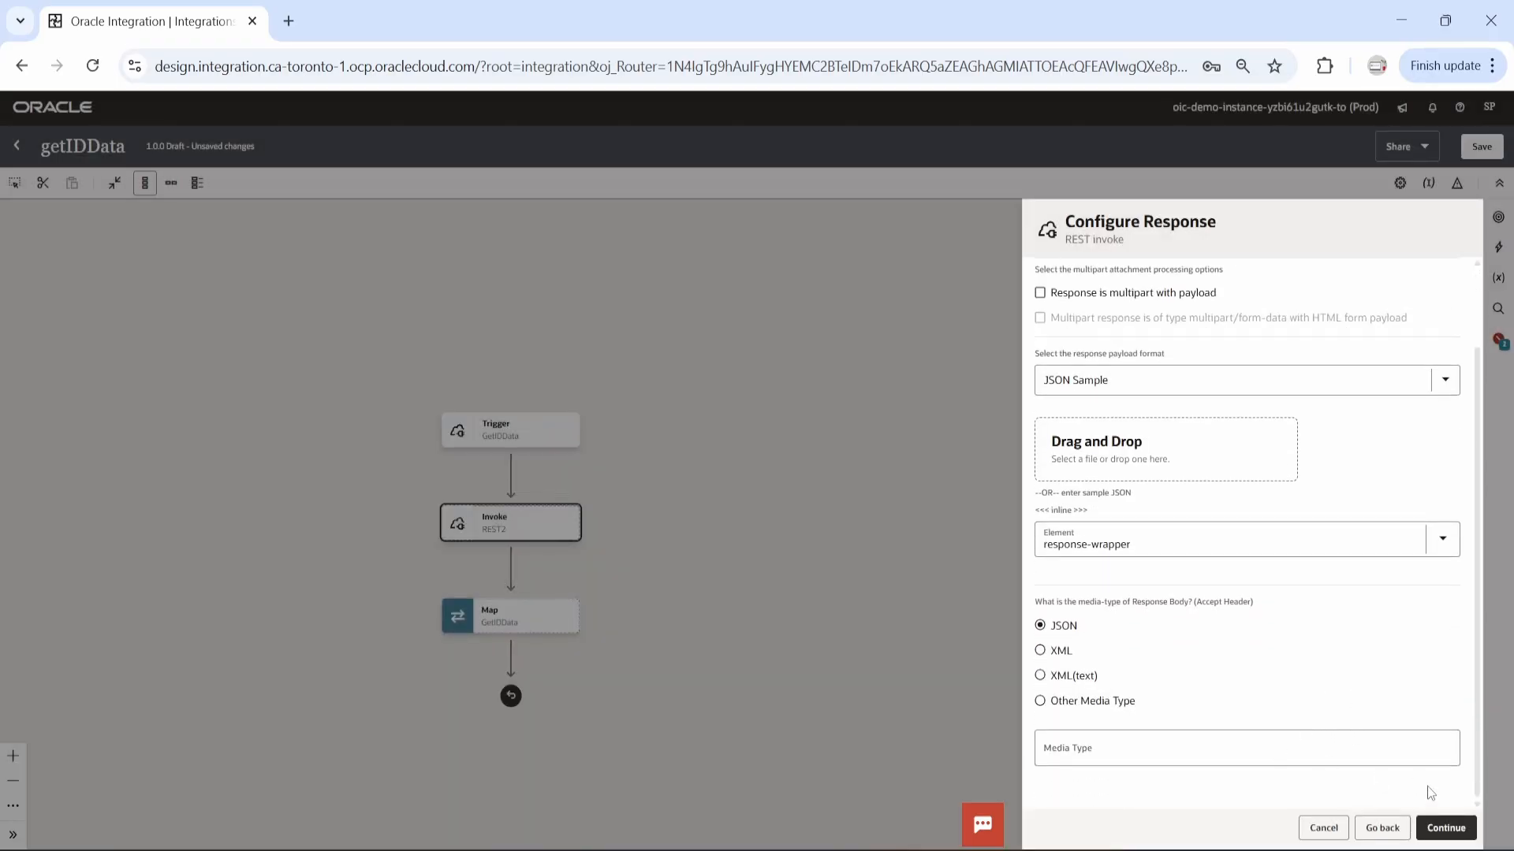
{"action": "left_click", "coordinate": [1446, 828]}
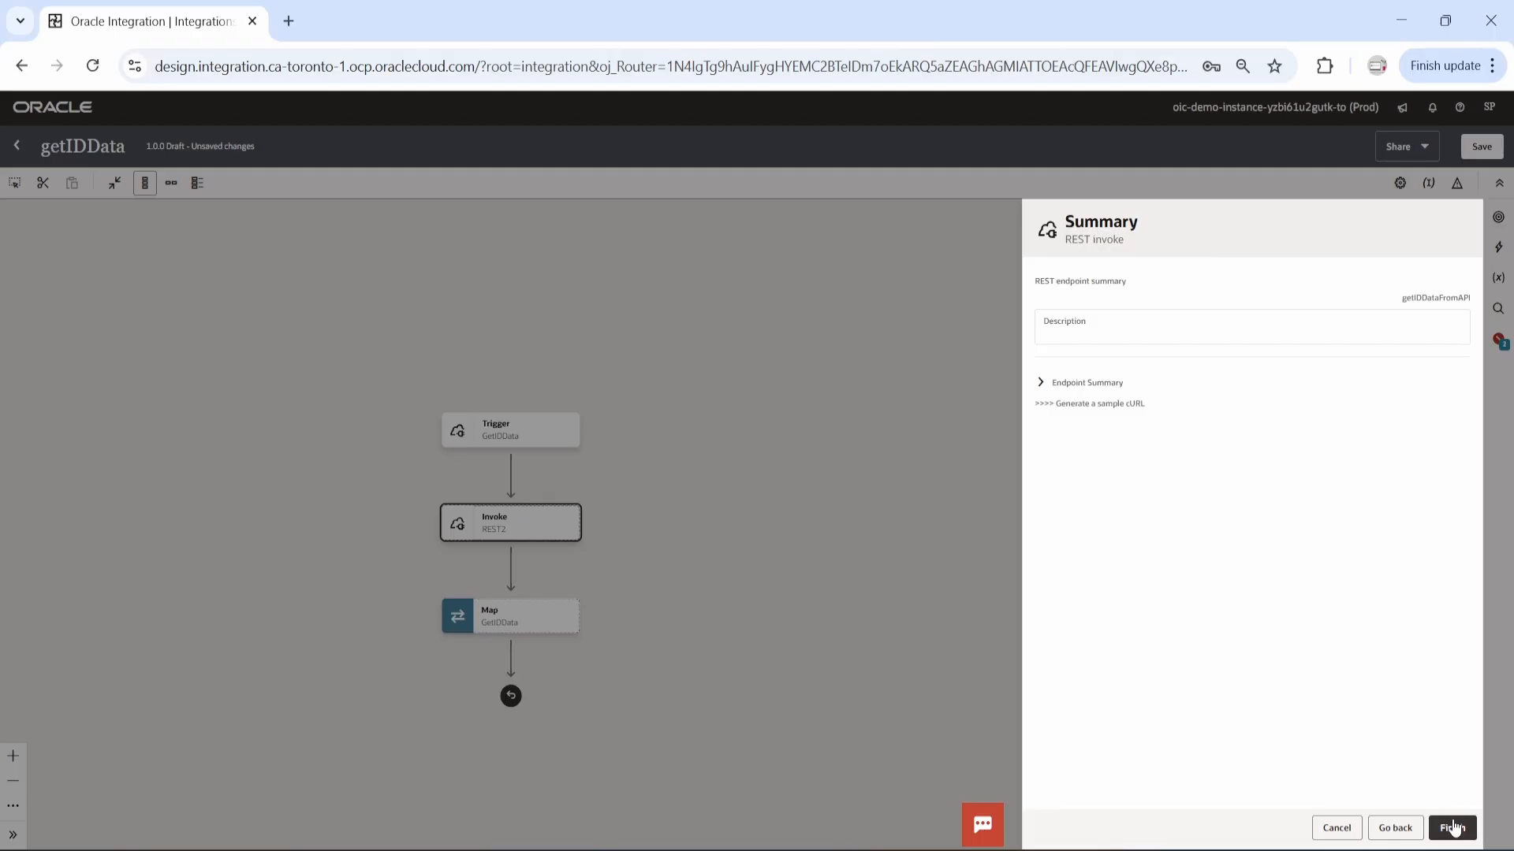
{"action": "left_click", "coordinate": [1453, 828]}
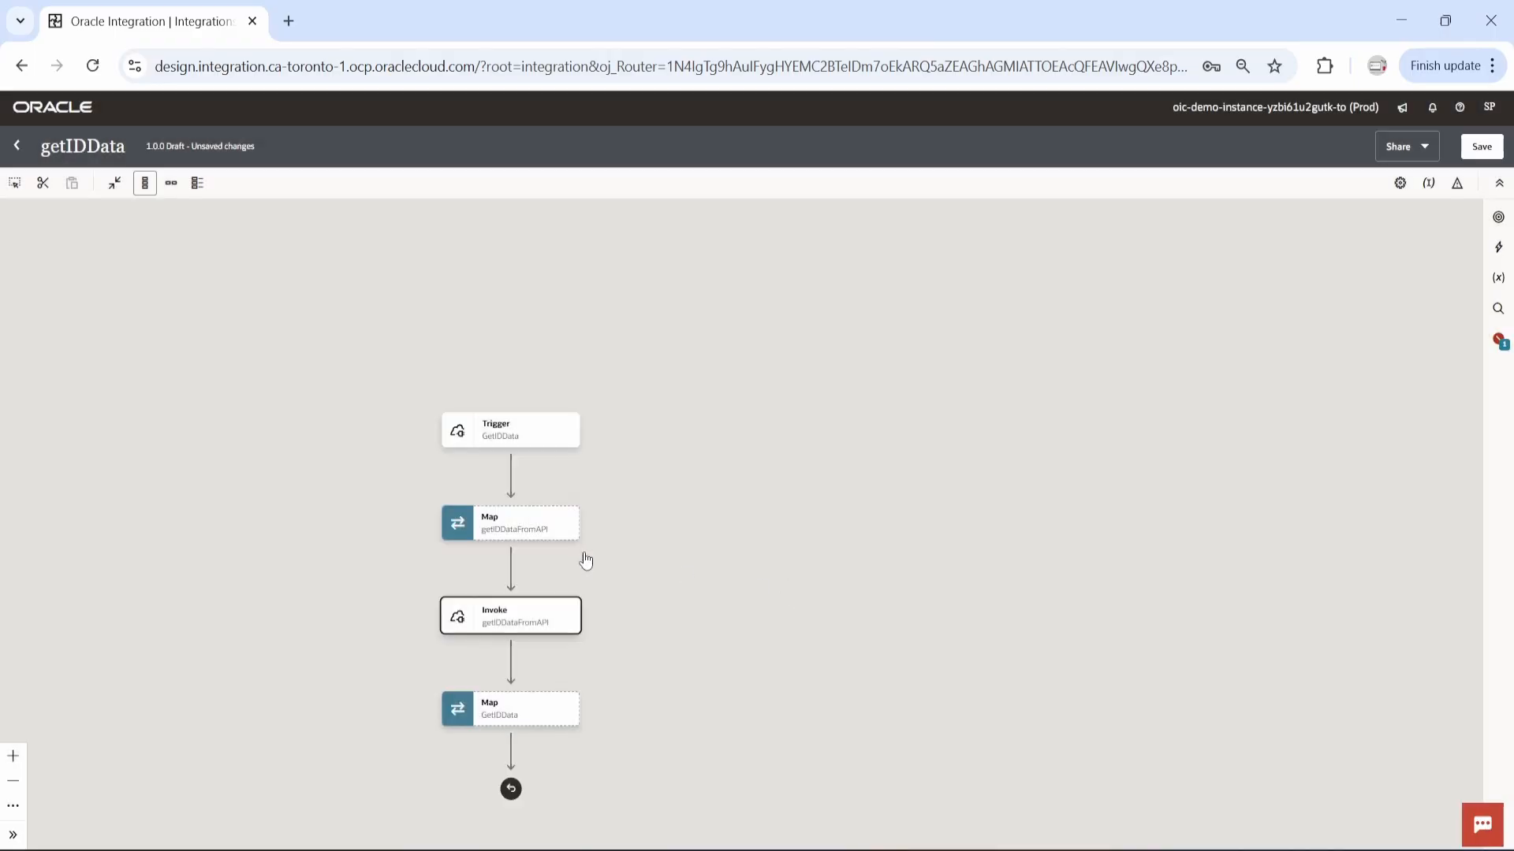
Step: Map the trigger's id query parameter to the id query parameter of the getIDDataFromAPI request, validate the mapping and return to the integration
{"action": "left_click", "coordinate": [571, 530]}
{"action": "left_click", "coordinate": [605, 566]}
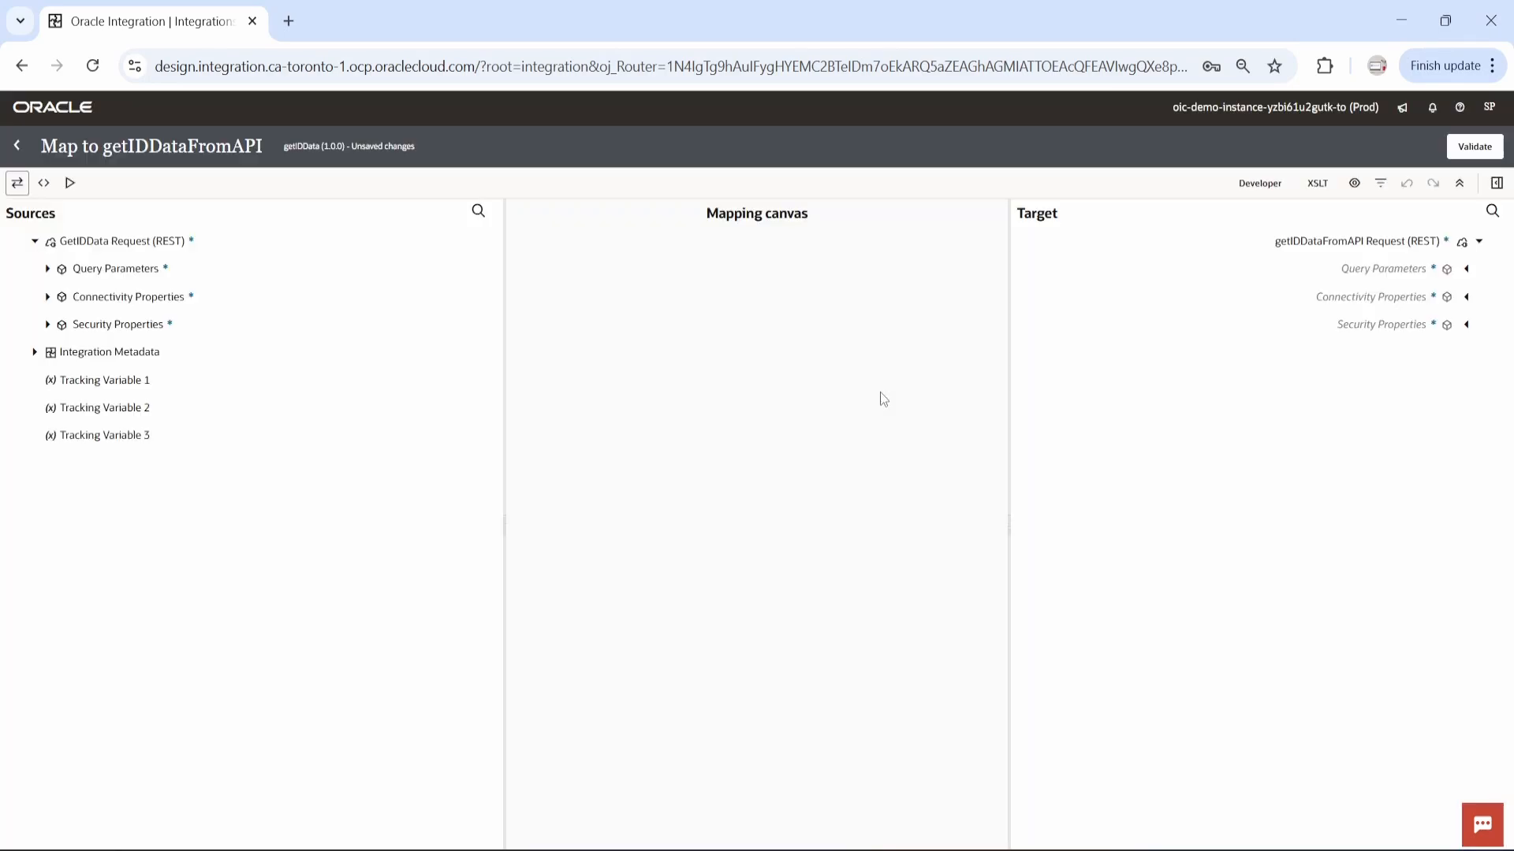
{"action": "left_click", "coordinate": [1465, 270]}
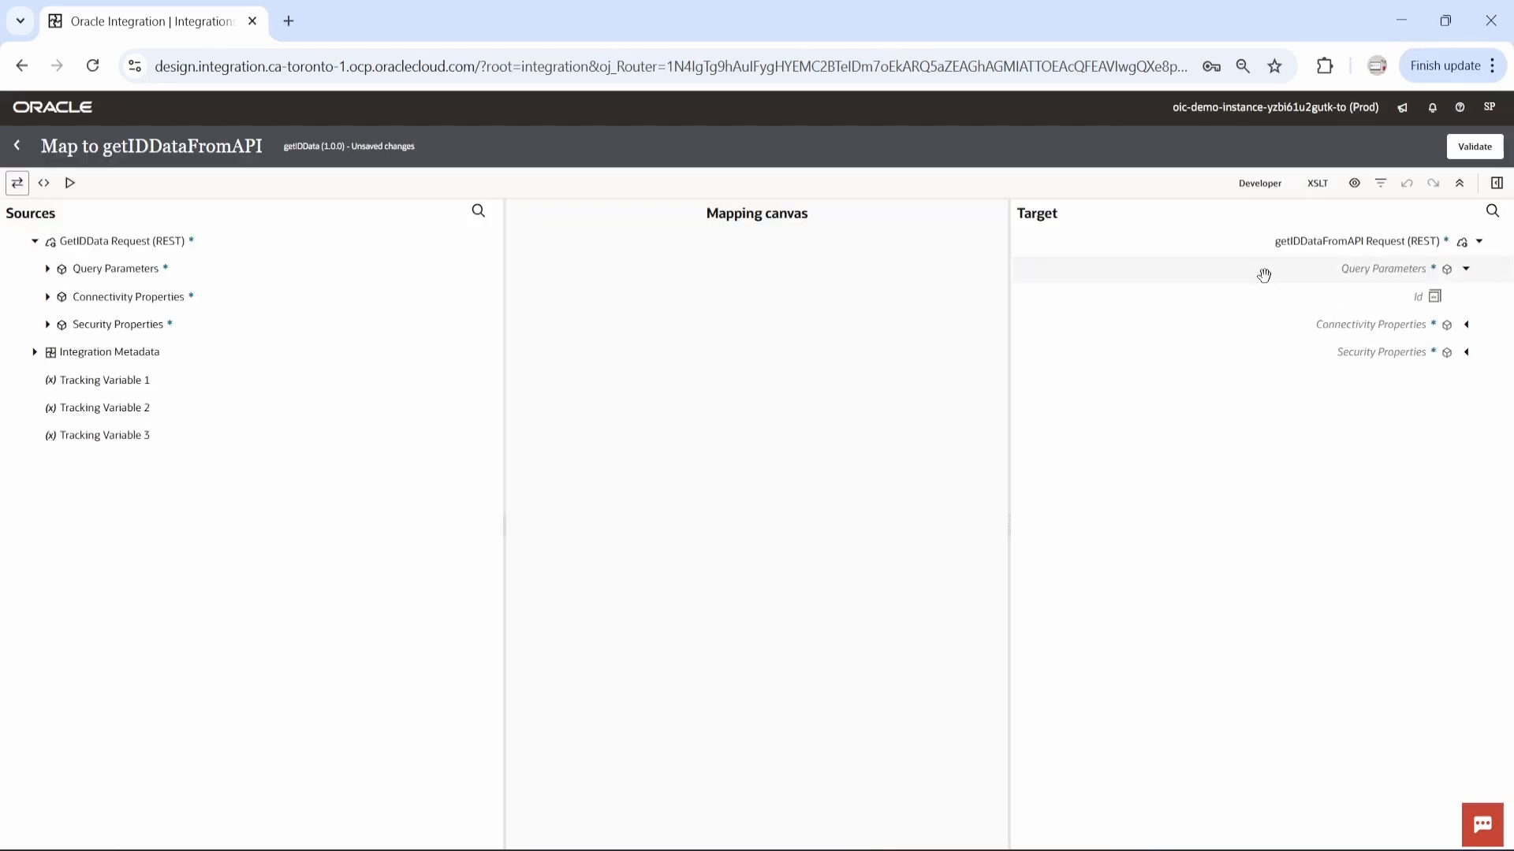
{"action": "left_click", "coordinate": [47, 269]}
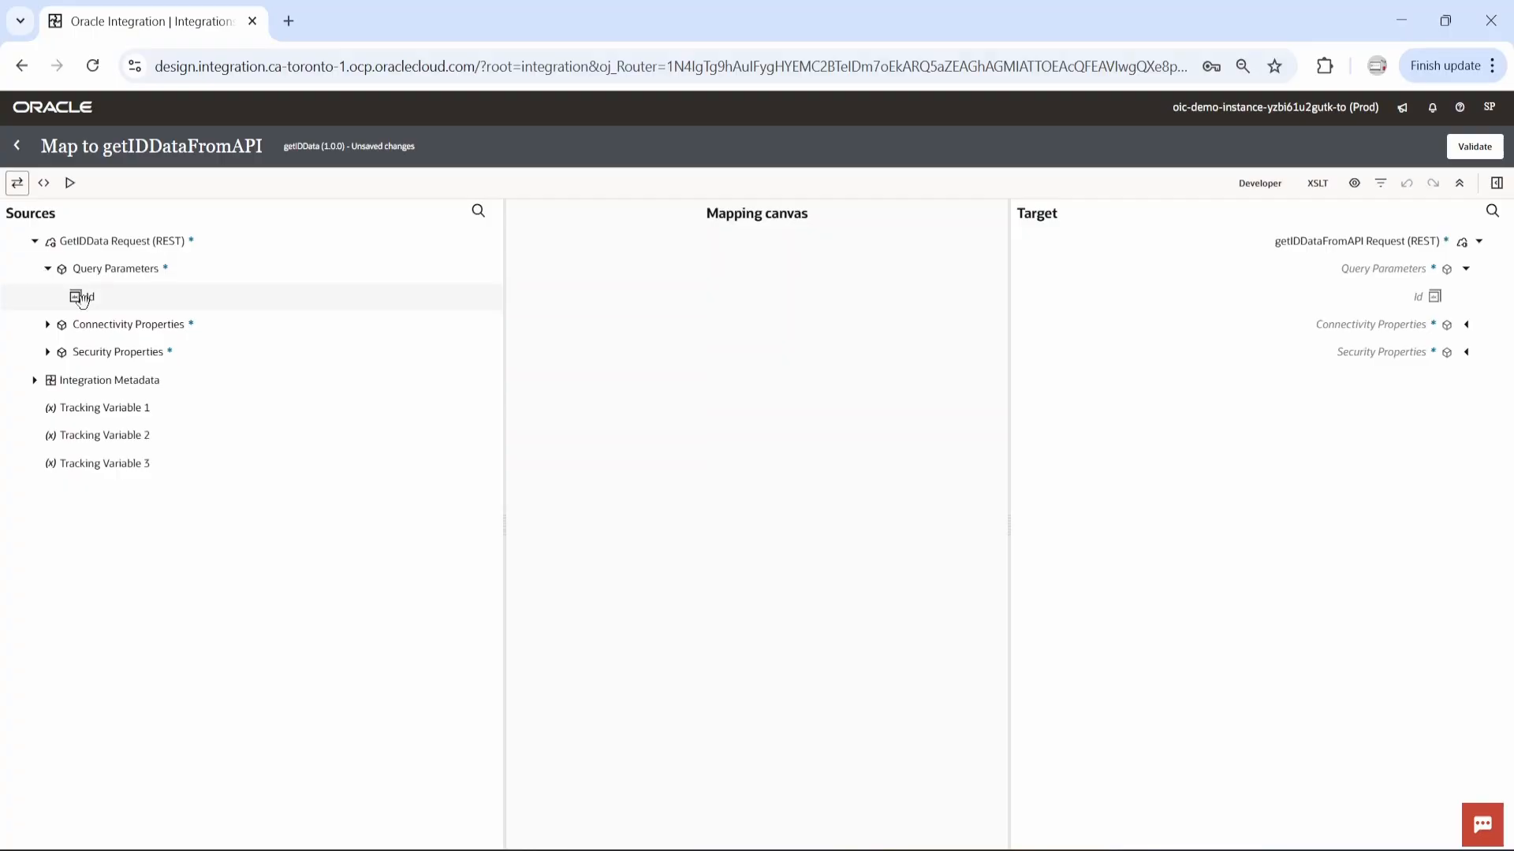
{"action": "left_click_drag", "start_coordinate": [78, 297], "coordinate": [1417, 300]}
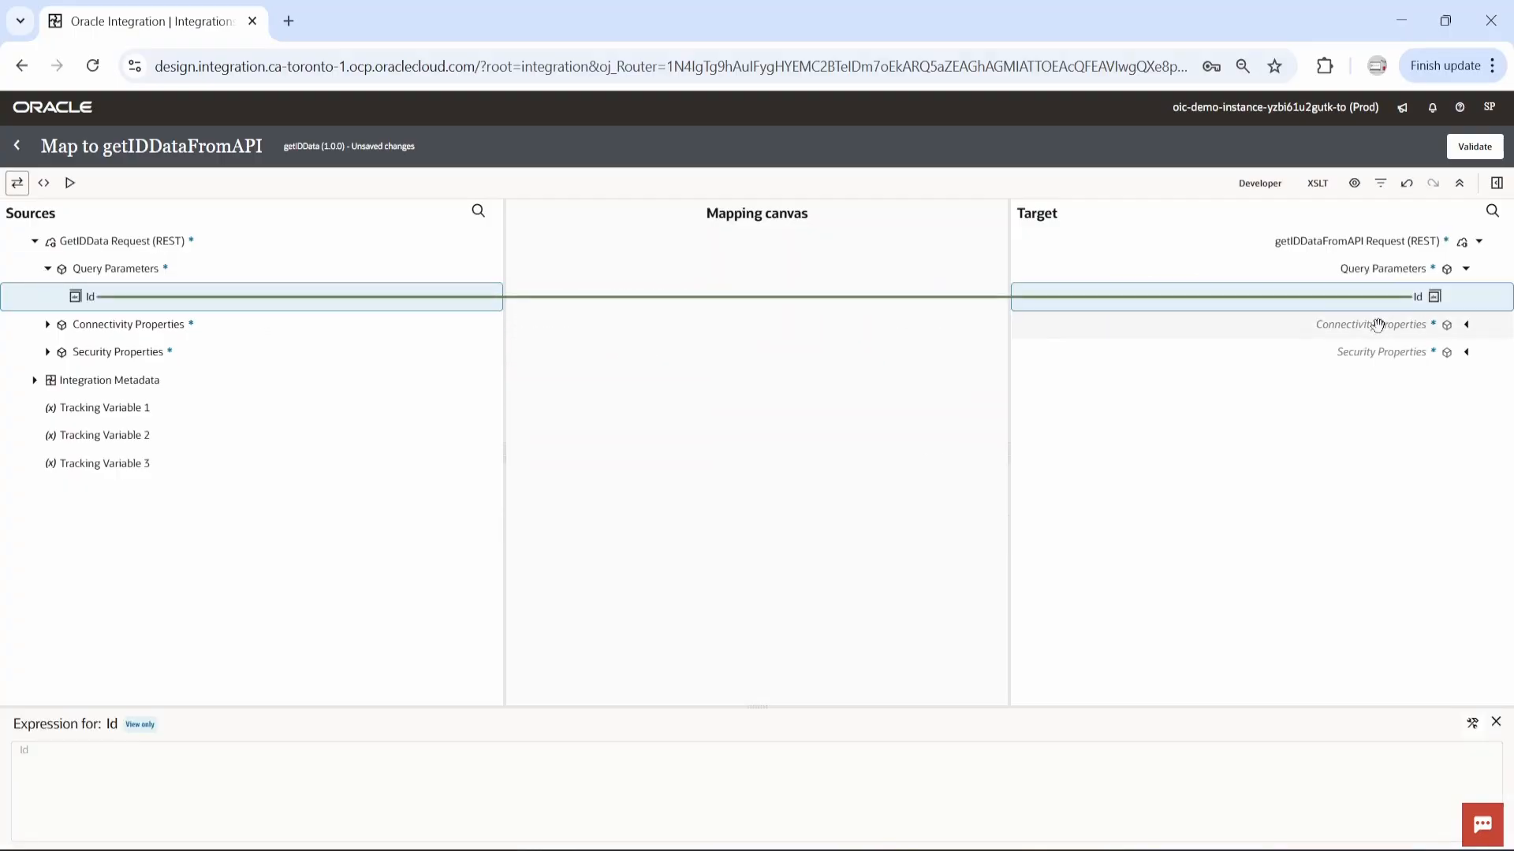
{"action": "left_click", "coordinate": [1465, 148]}
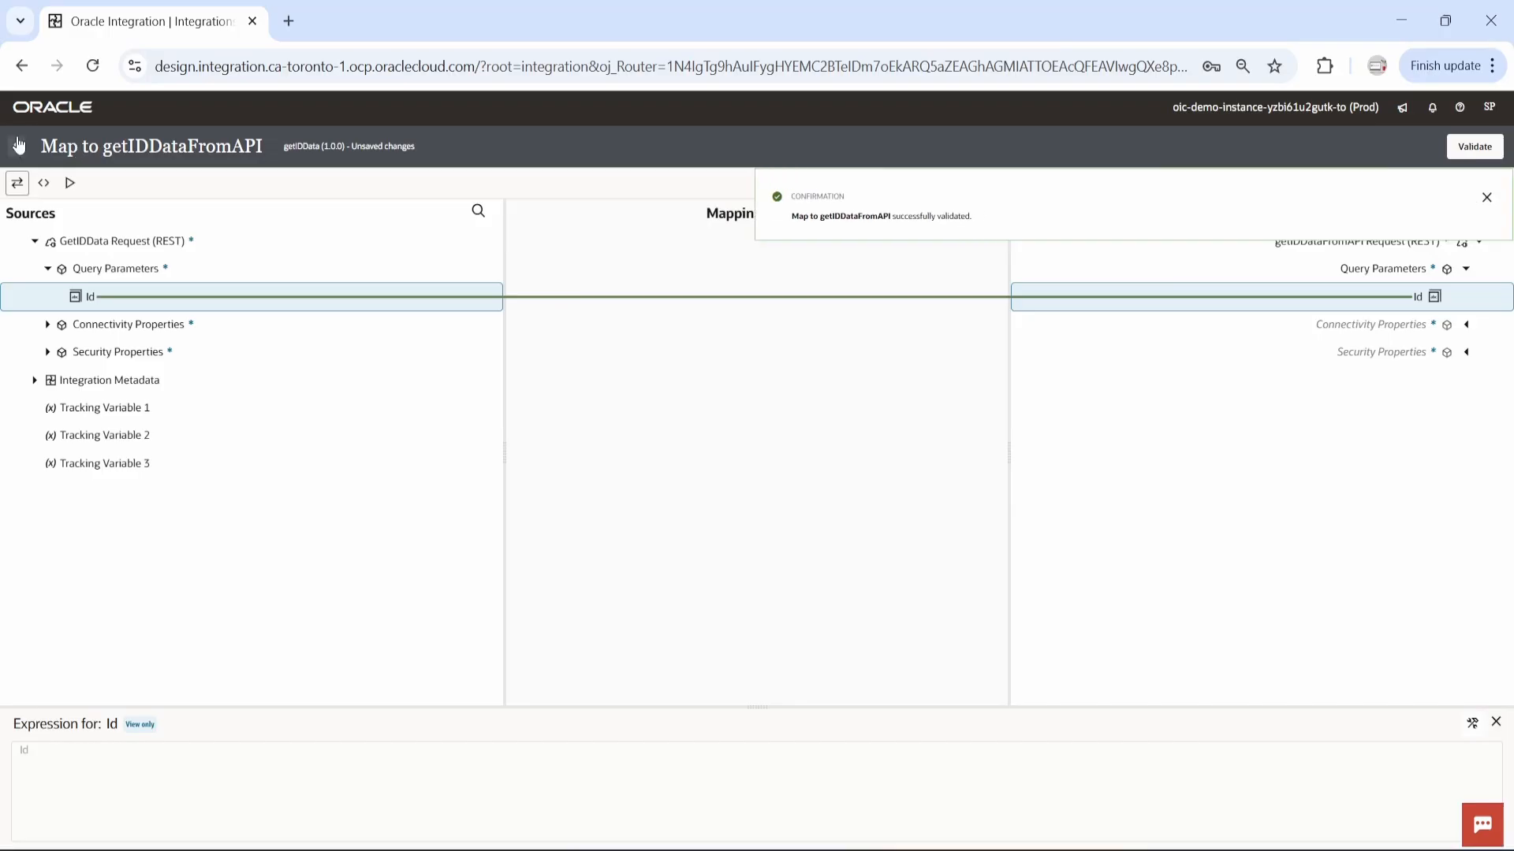
{"action": "left_click", "coordinate": [16, 145]}
Step: In the GetIDData response map, map Id and Name from the getIDDataFromAPI response's Top Level Array to the matching target fields
{"action": "left_click_drag", "start_coordinate": [734, 653], "coordinate": [804, 453]}
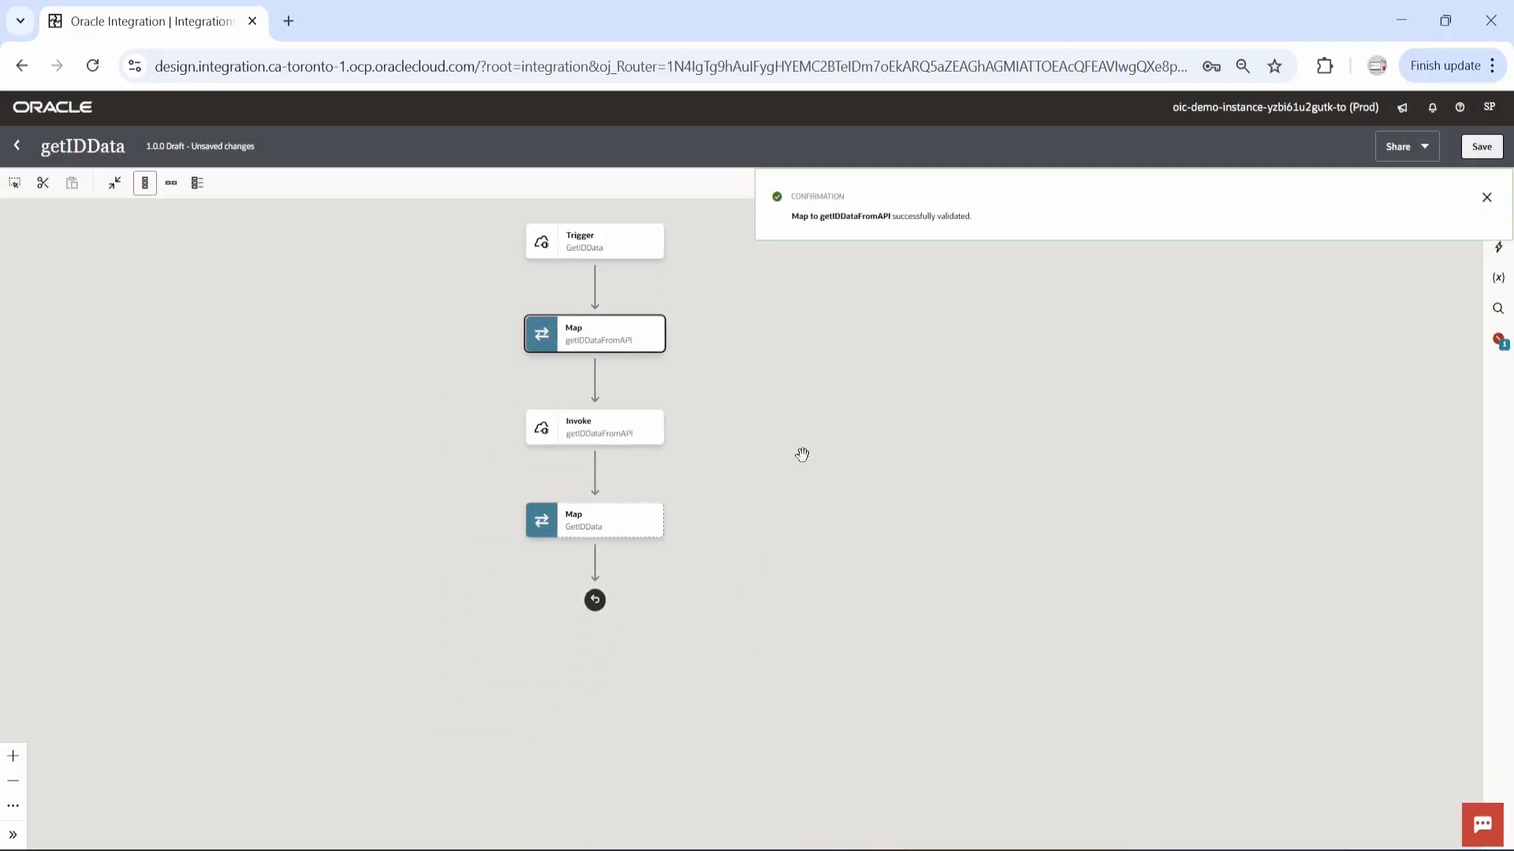
{"action": "left_click", "coordinate": [659, 530]}
{"action": "left_click", "coordinate": [687, 566]}
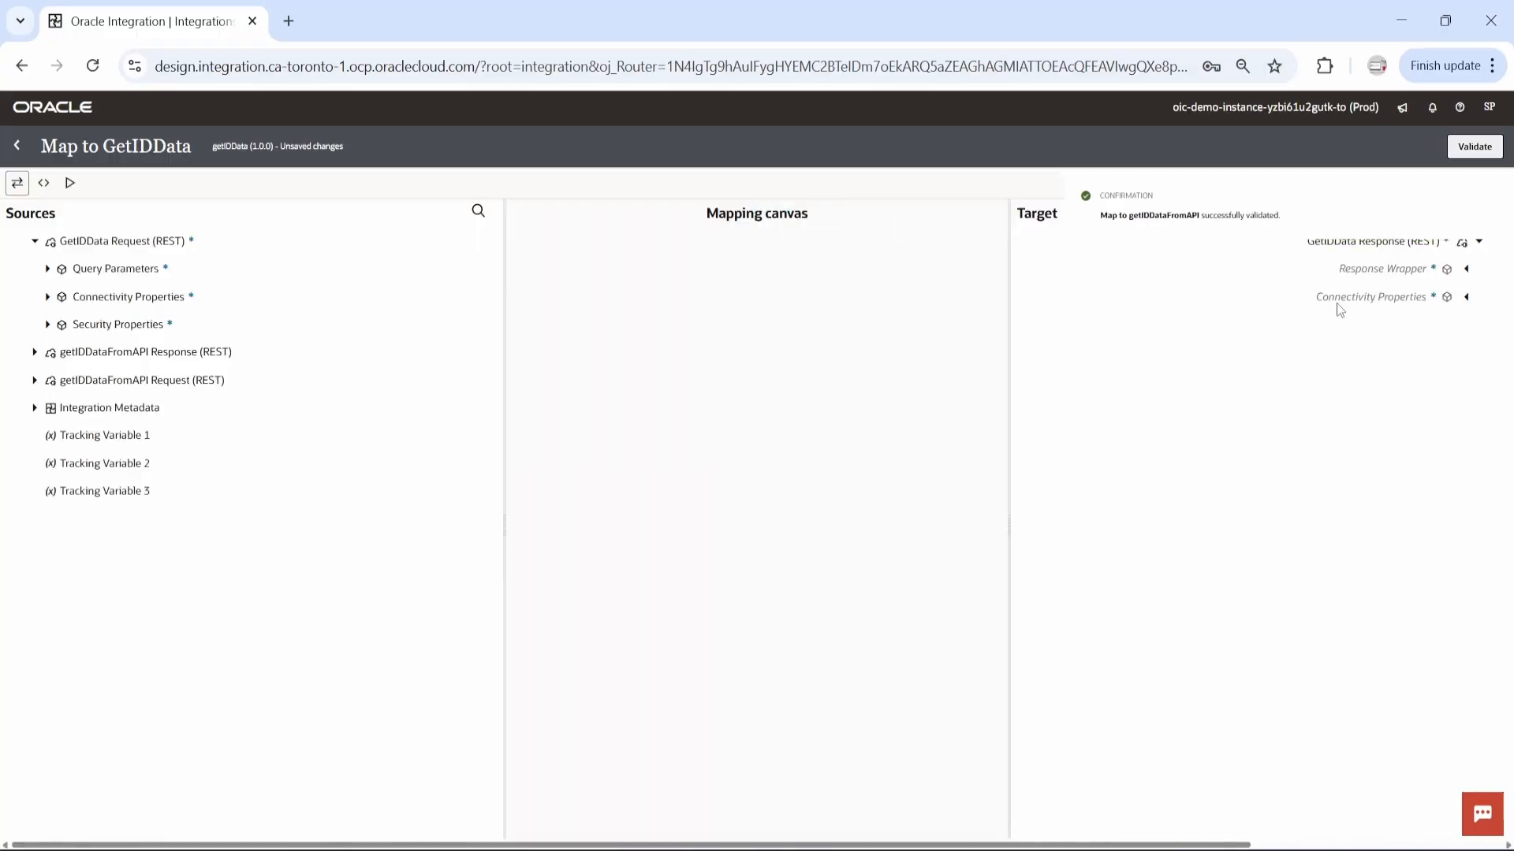
{"action": "left_click", "coordinate": [1468, 271]}
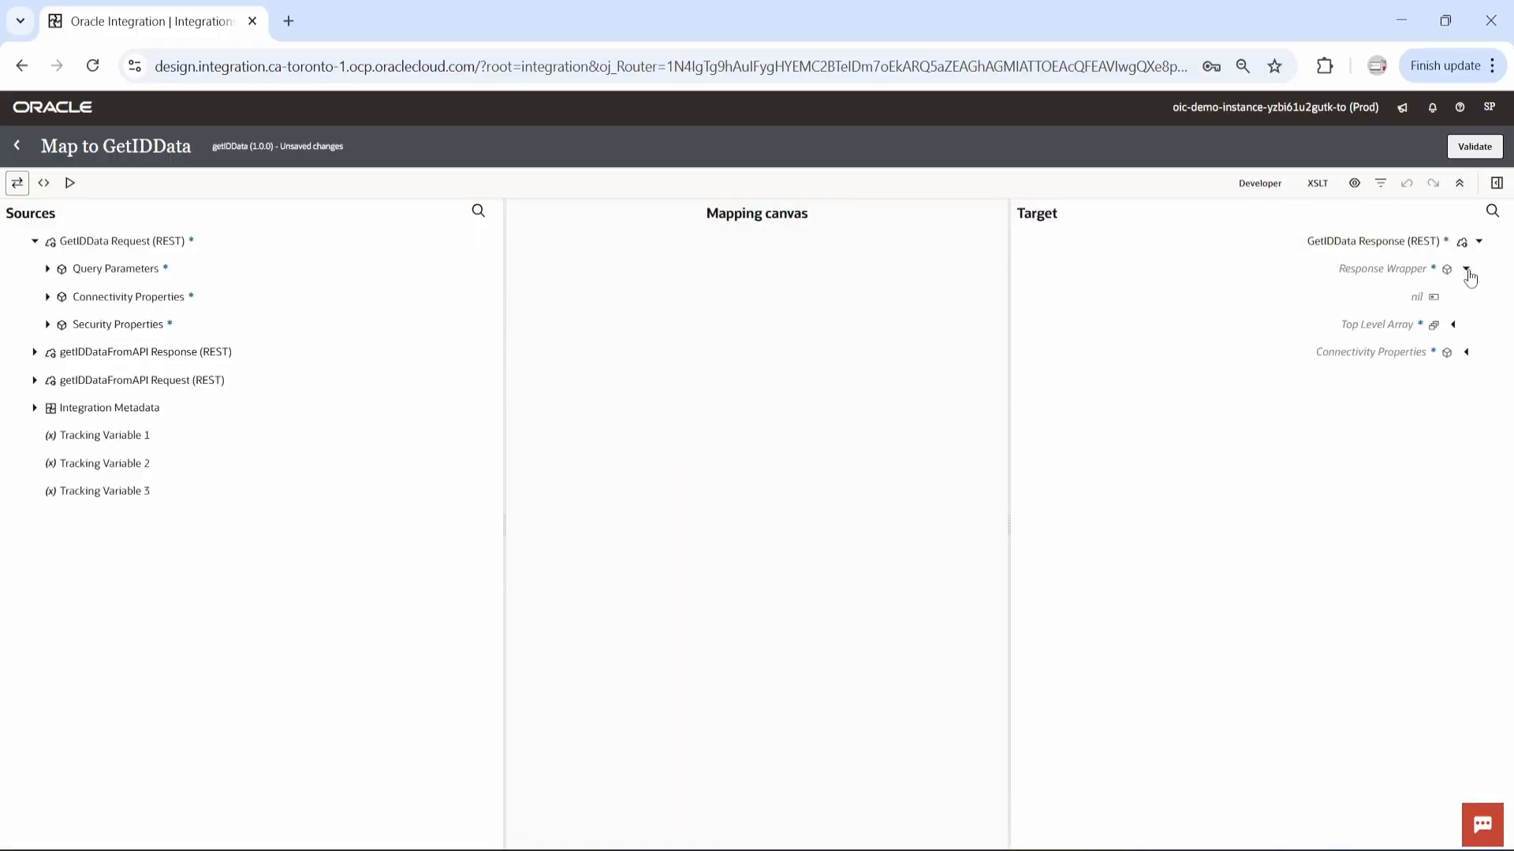
{"action": "left_click", "coordinate": [1453, 326]}
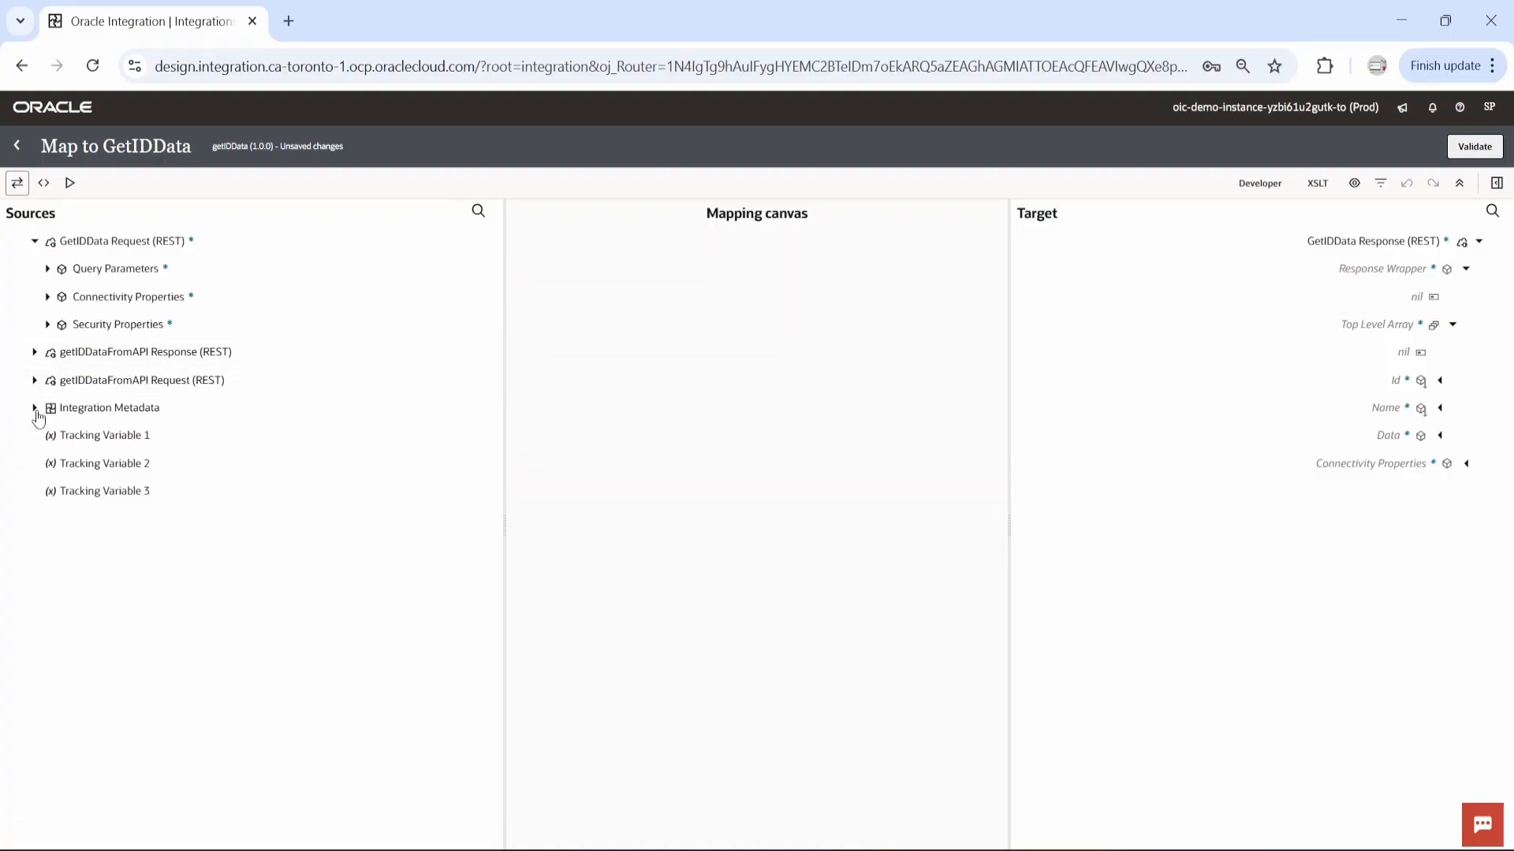
{"action": "left_click", "coordinate": [35, 353]}
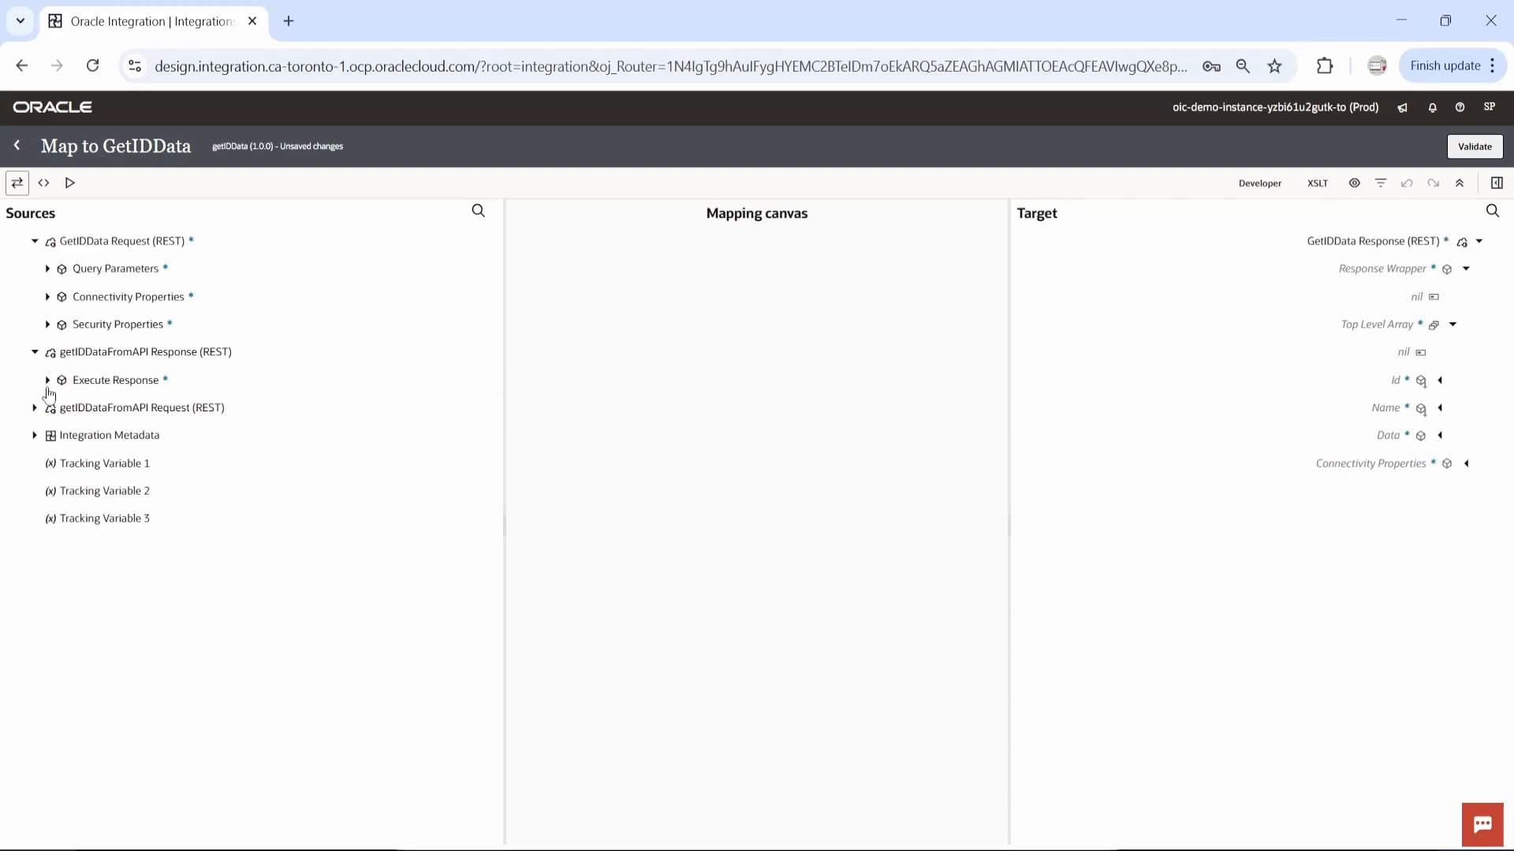
{"action": "left_click", "coordinate": [48, 381]}
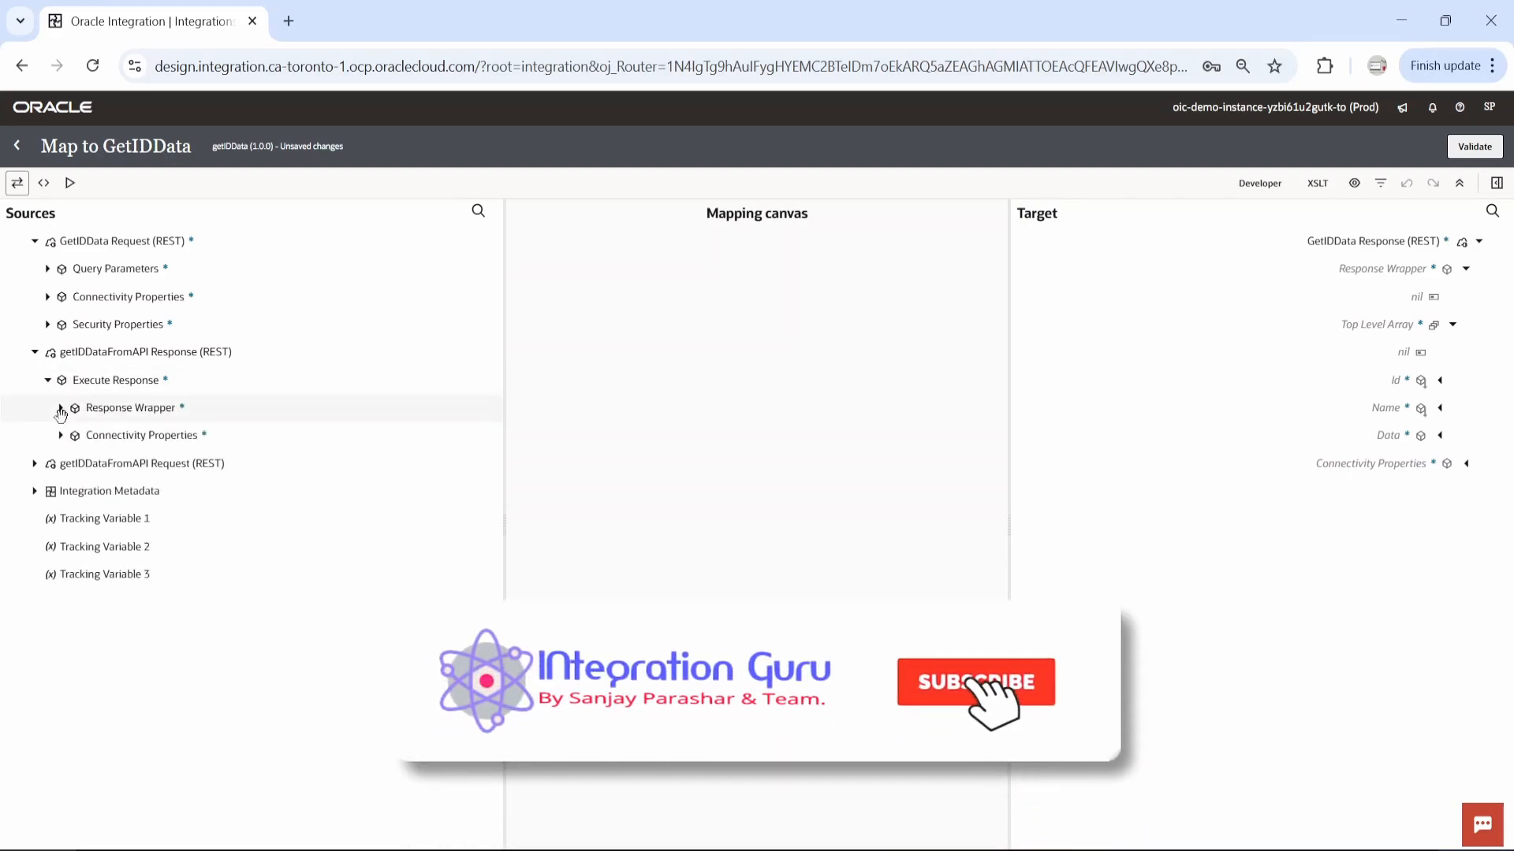
{"action": "left_click", "coordinate": [60, 408]}
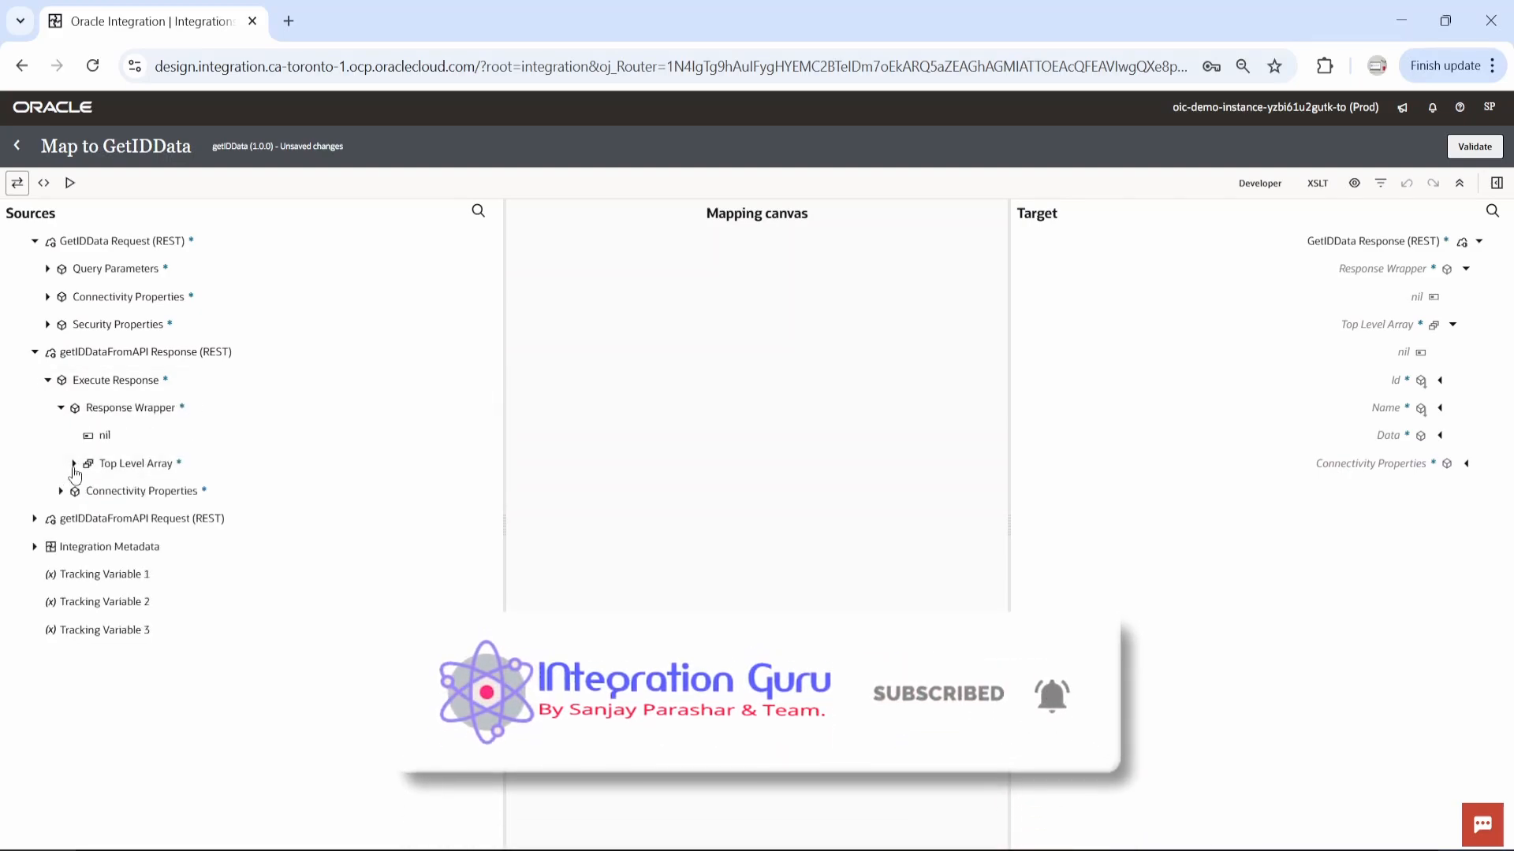
{"action": "left_click", "coordinate": [71, 465]}
{"action": "left_click_drag", "start_coordinate": [115, 520], "coordinate": [1325, 381]}
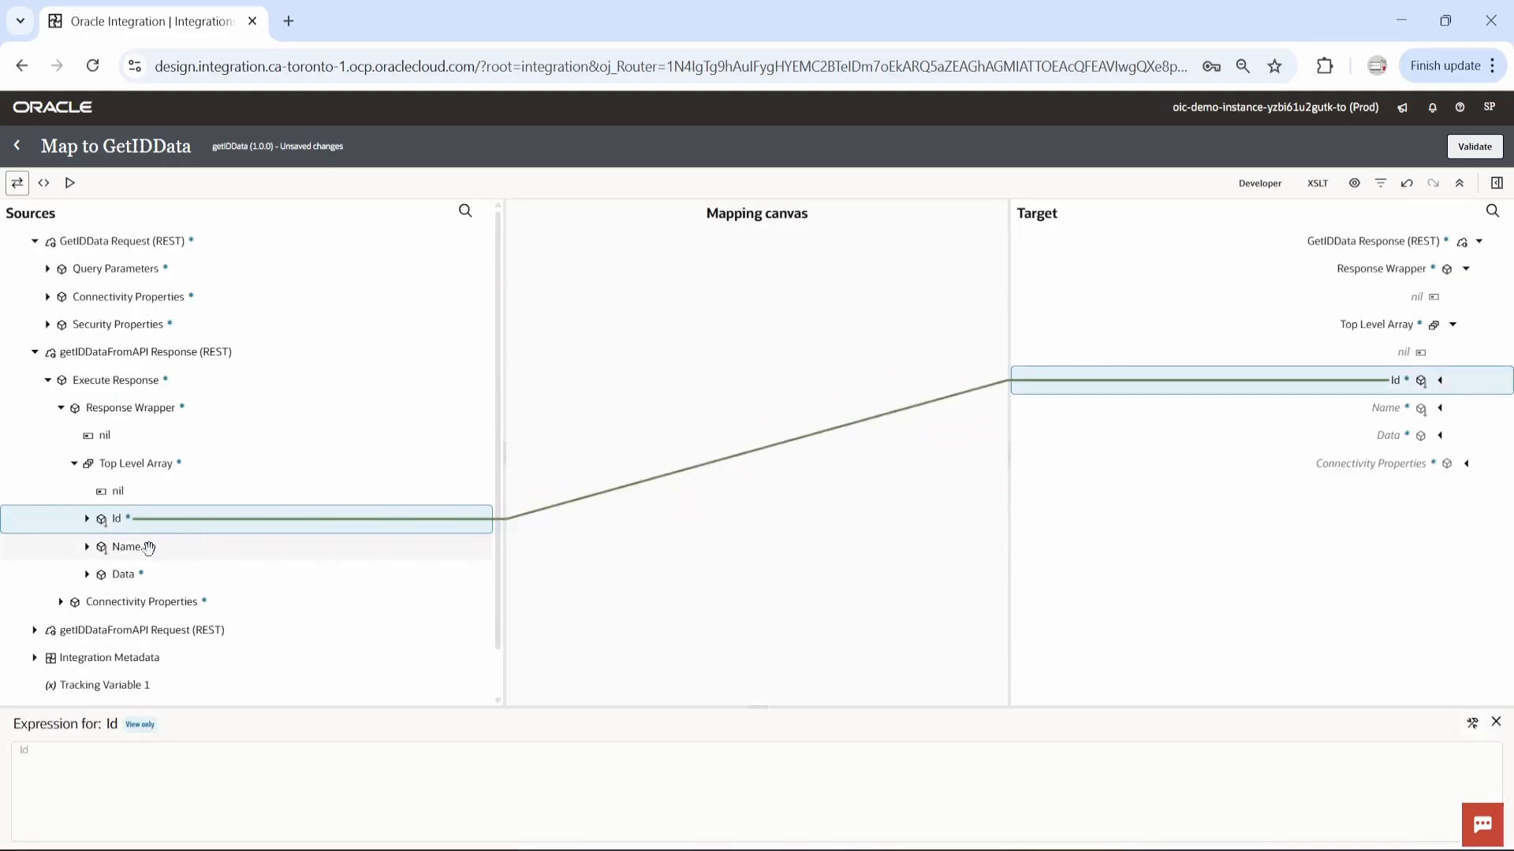
{"action": "left_click_drag", "start_coordinate": [149, 545], "coordinate": [1375, 409]}
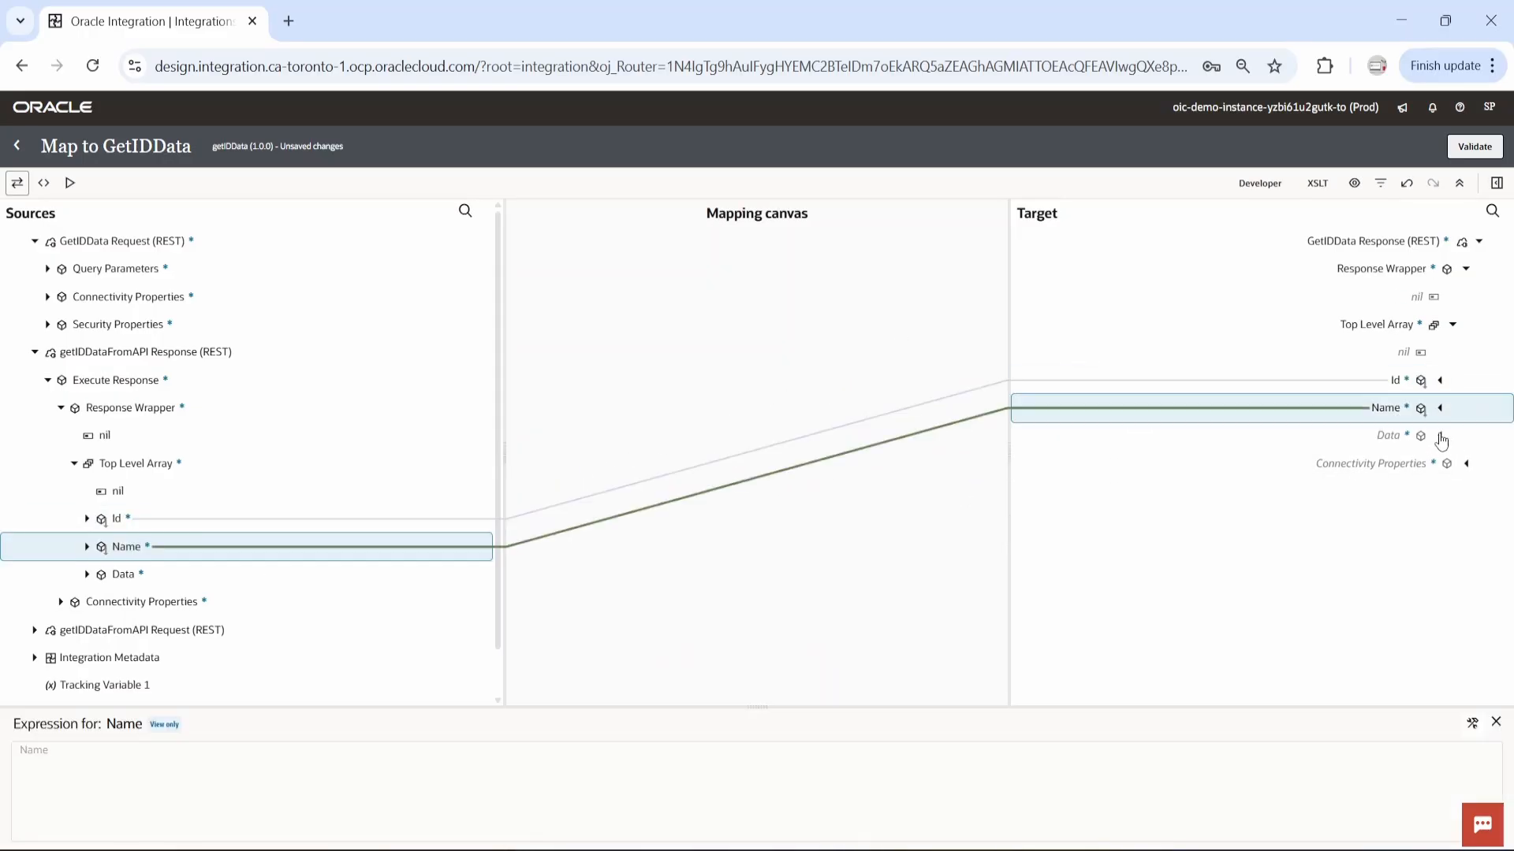
Step: Map Year and Price under Data to their matching response fields, validate the GetIDData mapping and return to the integration
{"action": "left_click", "coordinate": [1439, 435]}
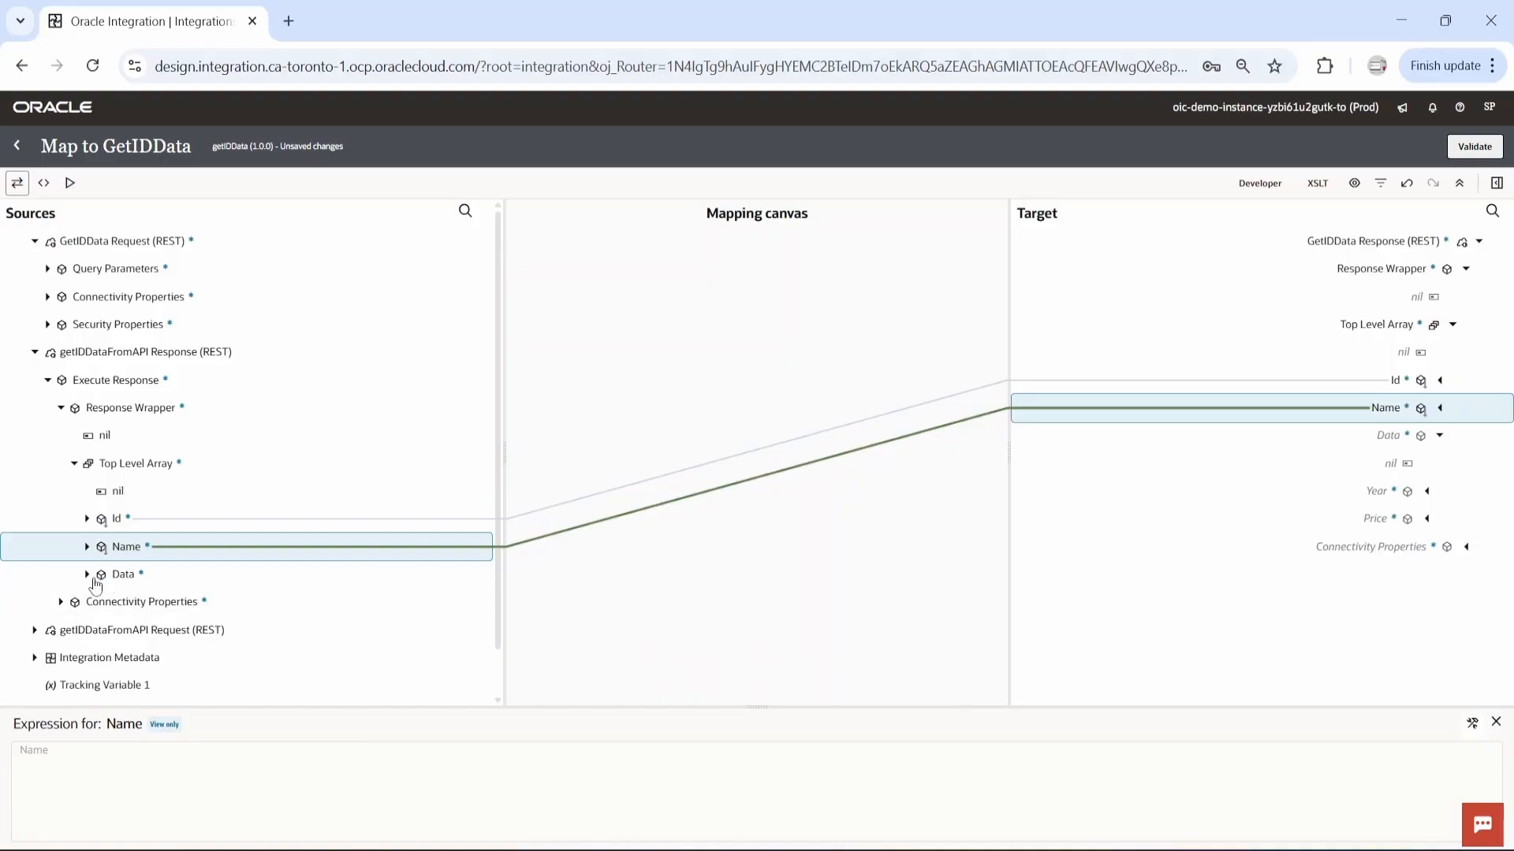
{"action": "left_click_drag", "start_coordinate": [149, 630], "coordinate": [1307, 490]}
{"action": "left_click_drag", "start_coordinate": [143, 660], "coordinate": [1373, 519]}
{"action": "left_click", "coordinate": [1474, 147]}
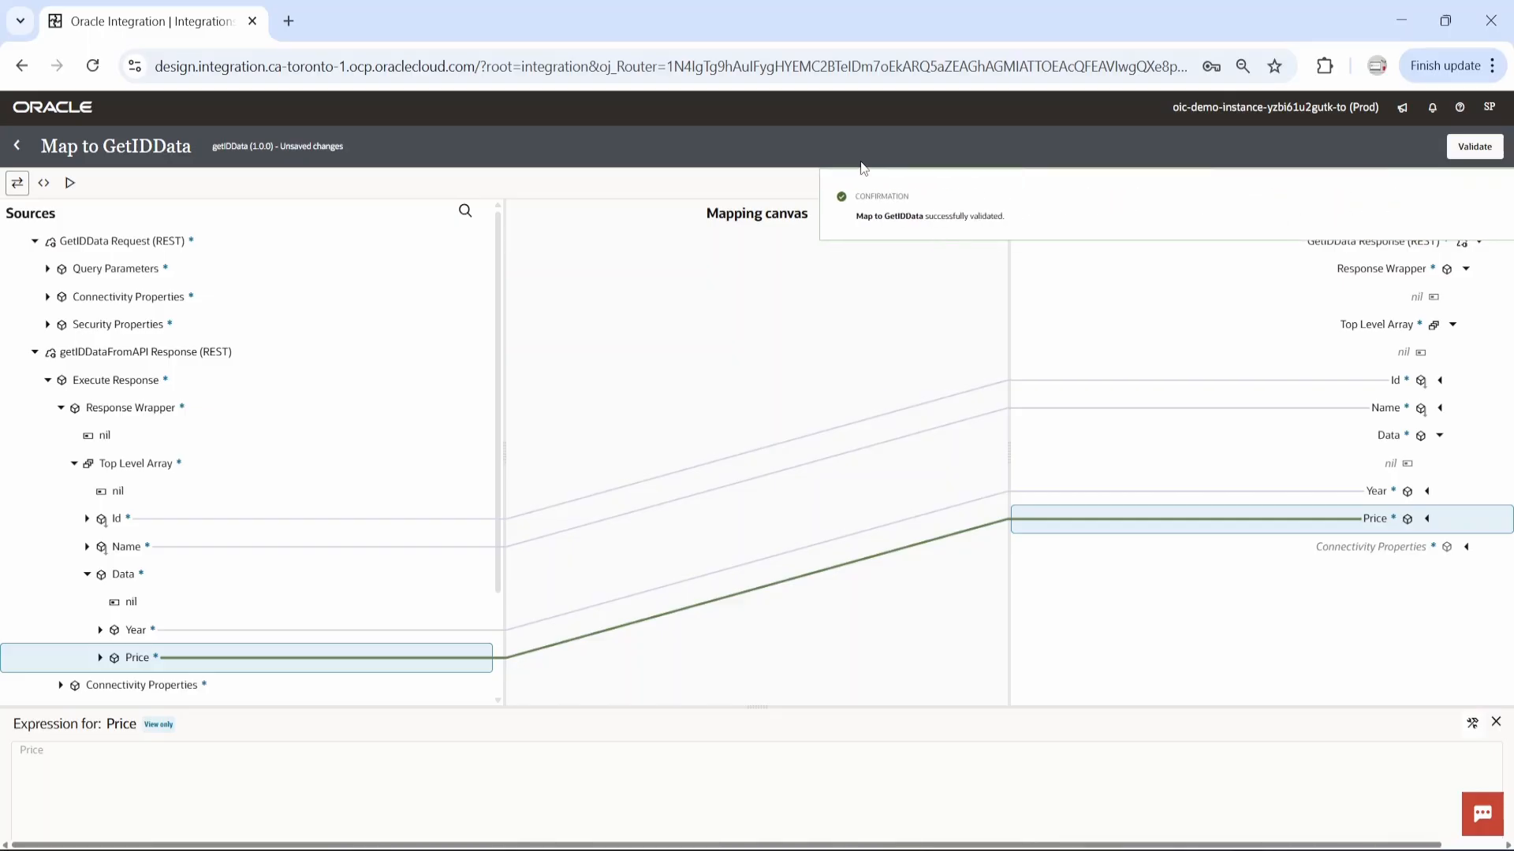
{"action": "left_click", "coordinate": [24, 138]}
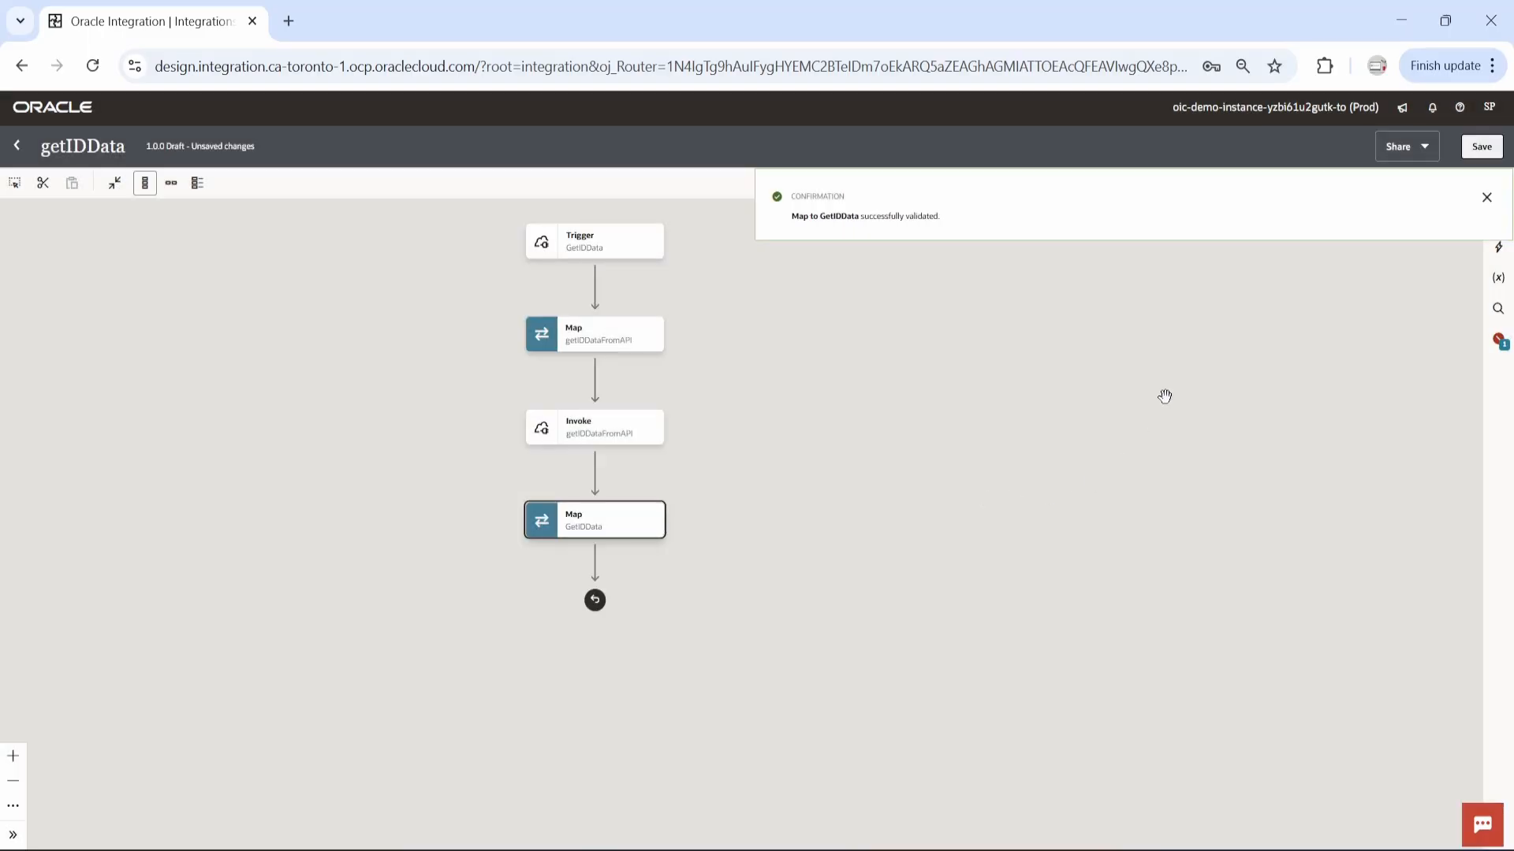
Step: Assign the id query parameter to the first primary business identifier, tracking_var_1, and save the integration
{"action": "left_click", "coordinate": [1484, 196]}
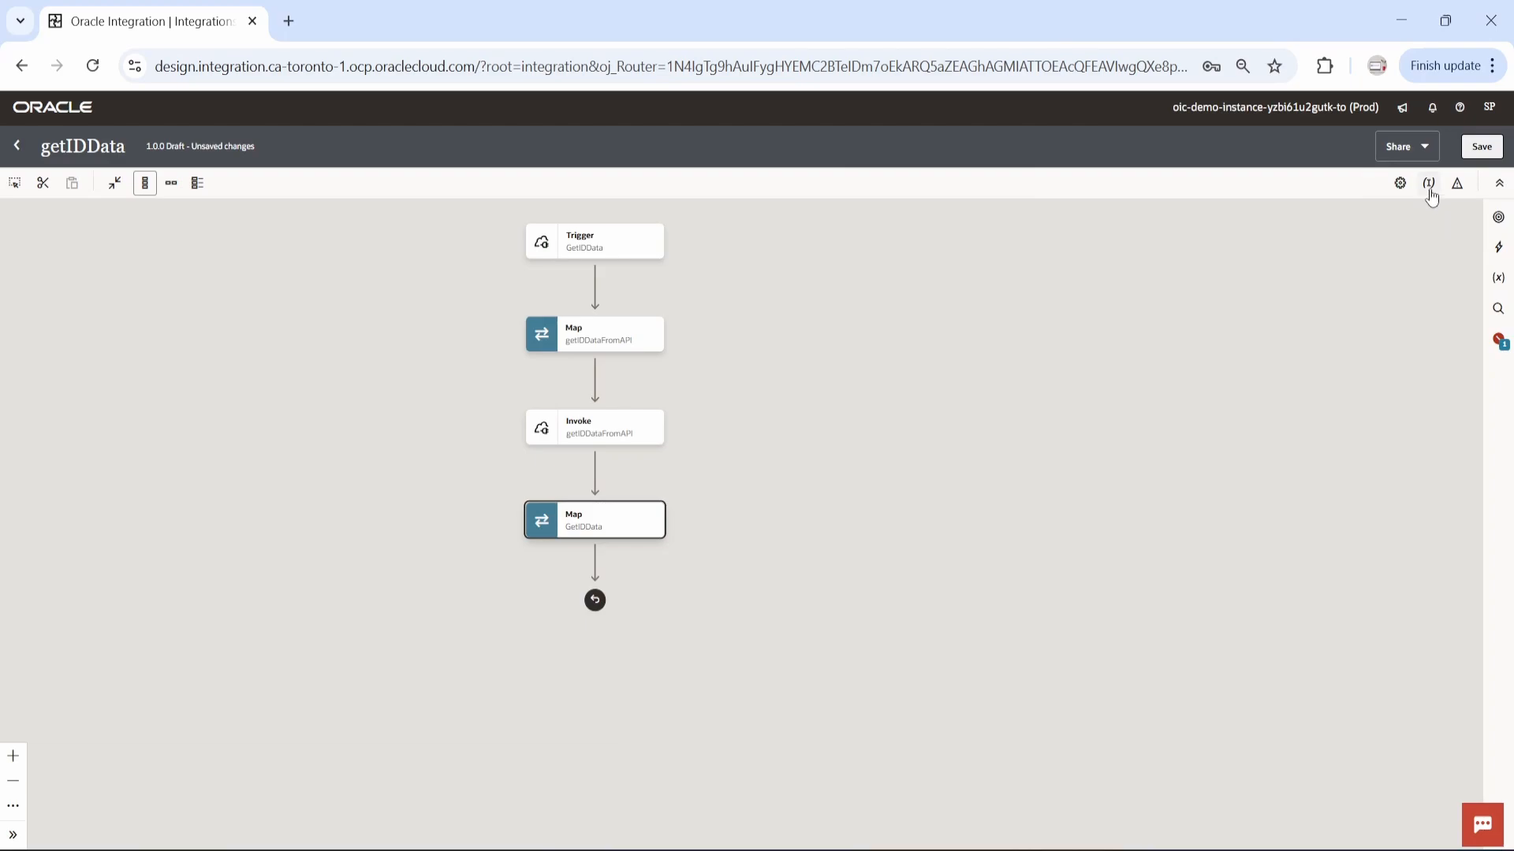
{"action": "left_click", "coordinate": [1428, 185]}
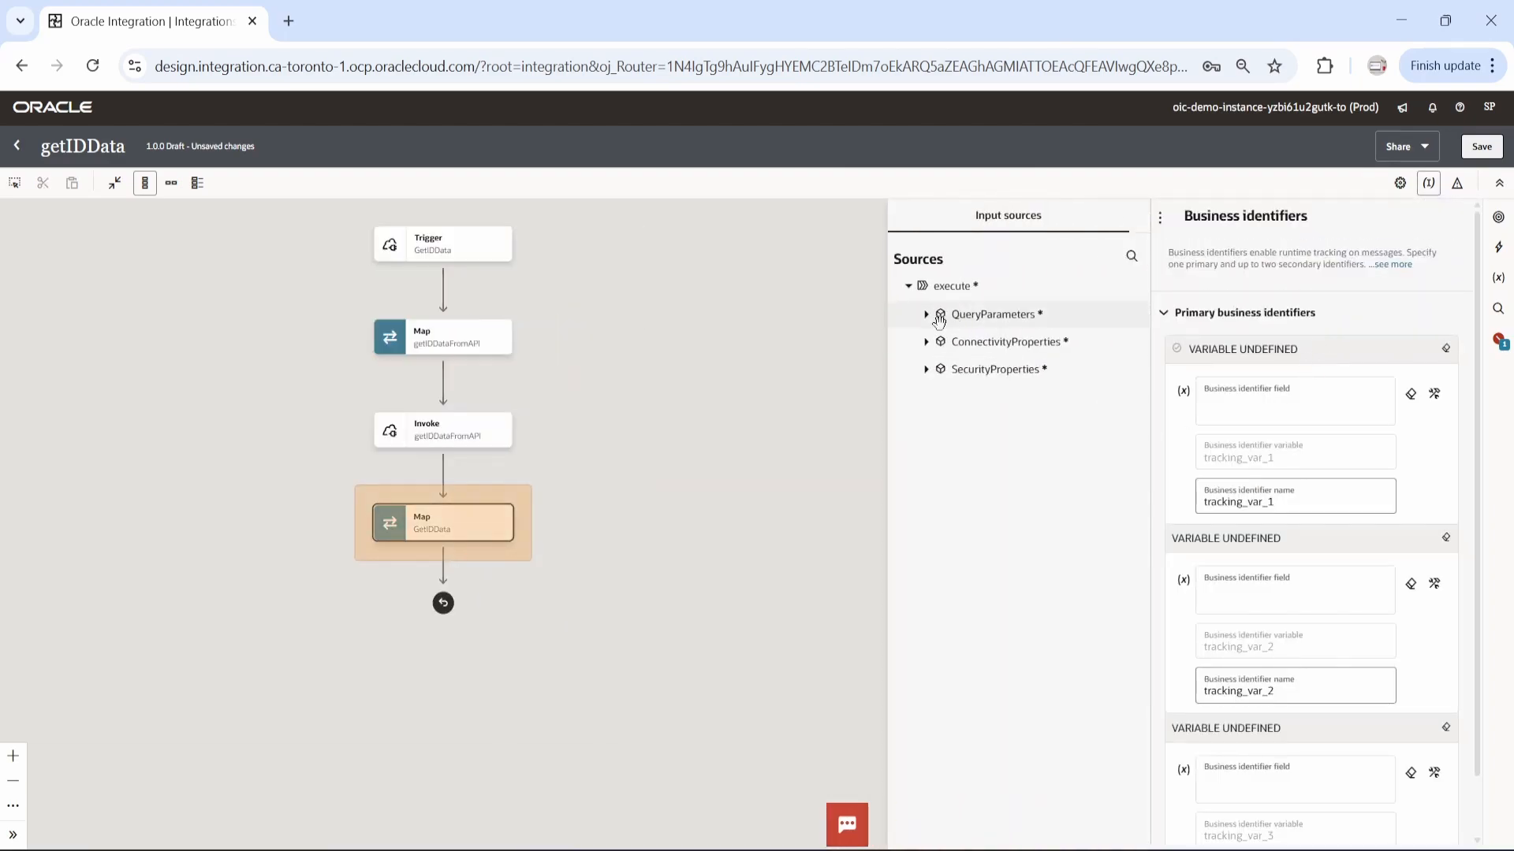
{"action": "left_click", "coordinate": [927, 316]}
{"action": "left_click_drag", "start_coordinate": [962, 341], "coordinate": [1245, 404]}
{"action": "left_click", "coordinate": [1481, 149]}
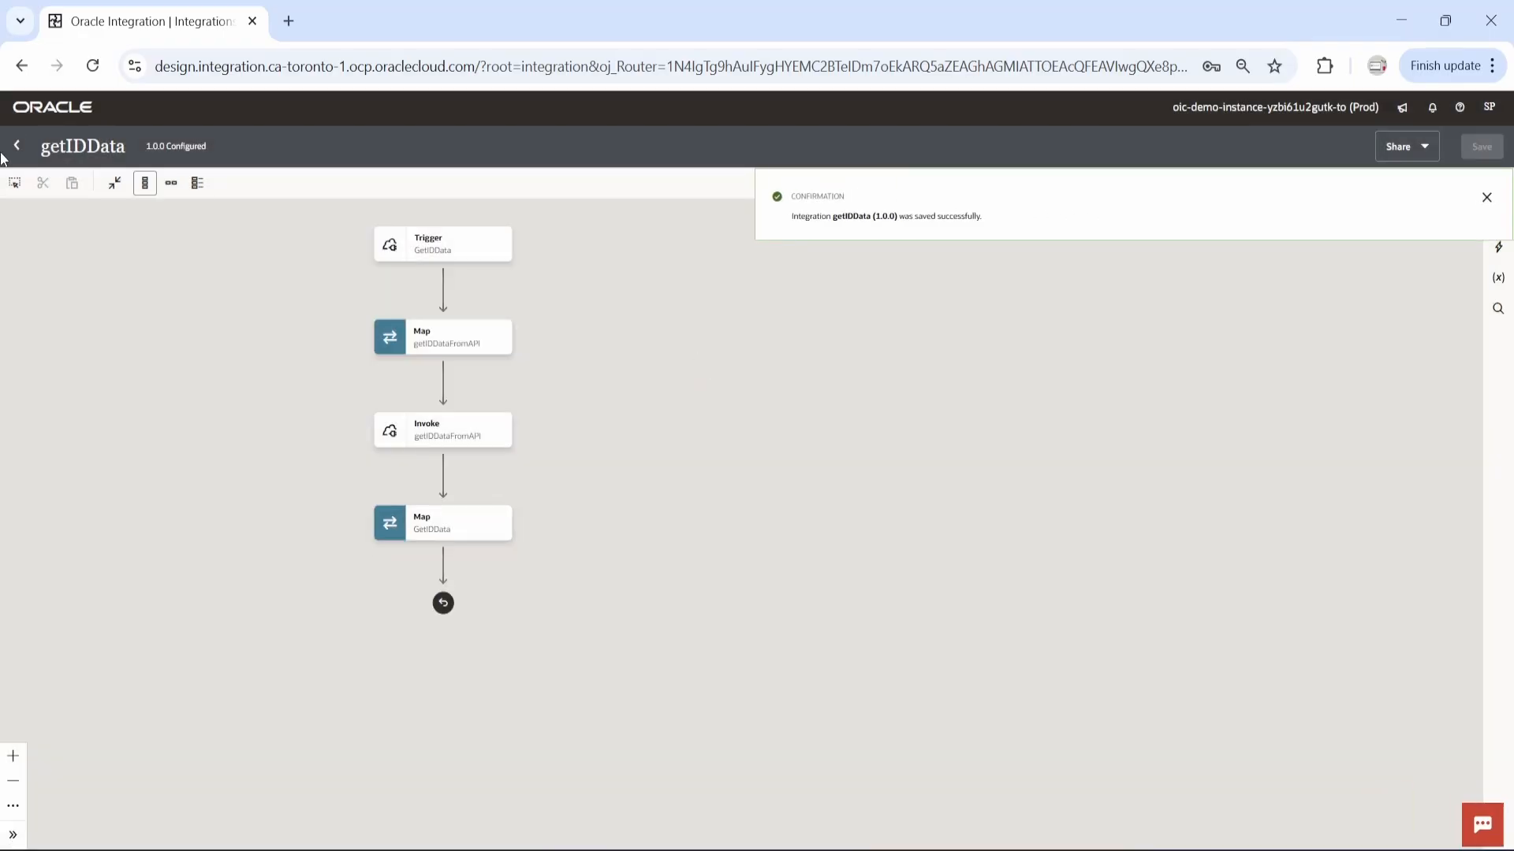
Step: Return to the integrations list and activate the getIDData integration
{"action": "left_click", "coordinate": [24, 145]}
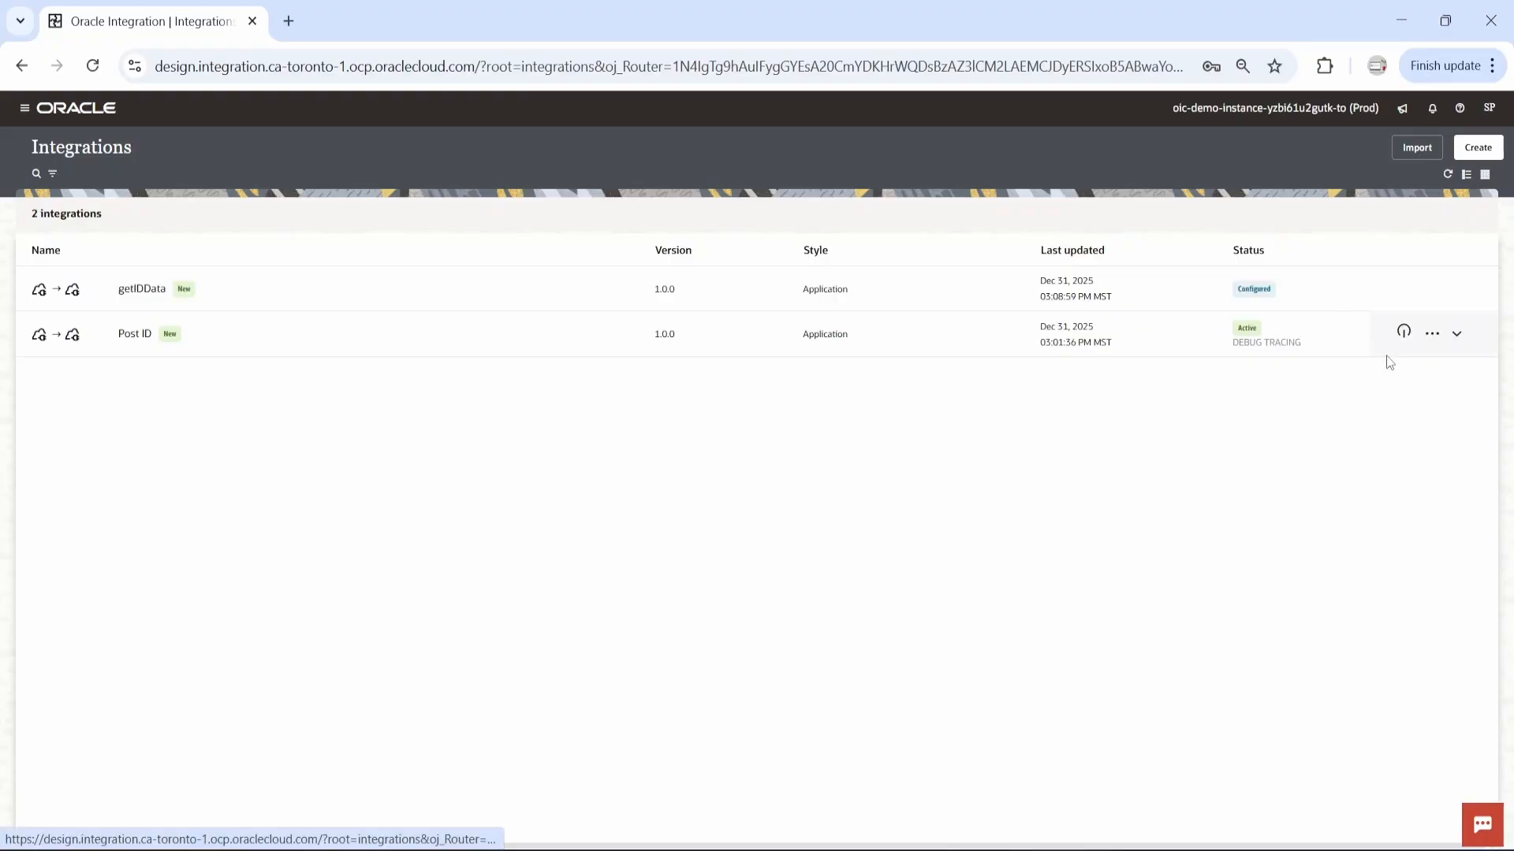
{"action": "left_click", "coordinate": [1403, 289]}
{"action": "left_click", "coordinate": [1471, 818]}
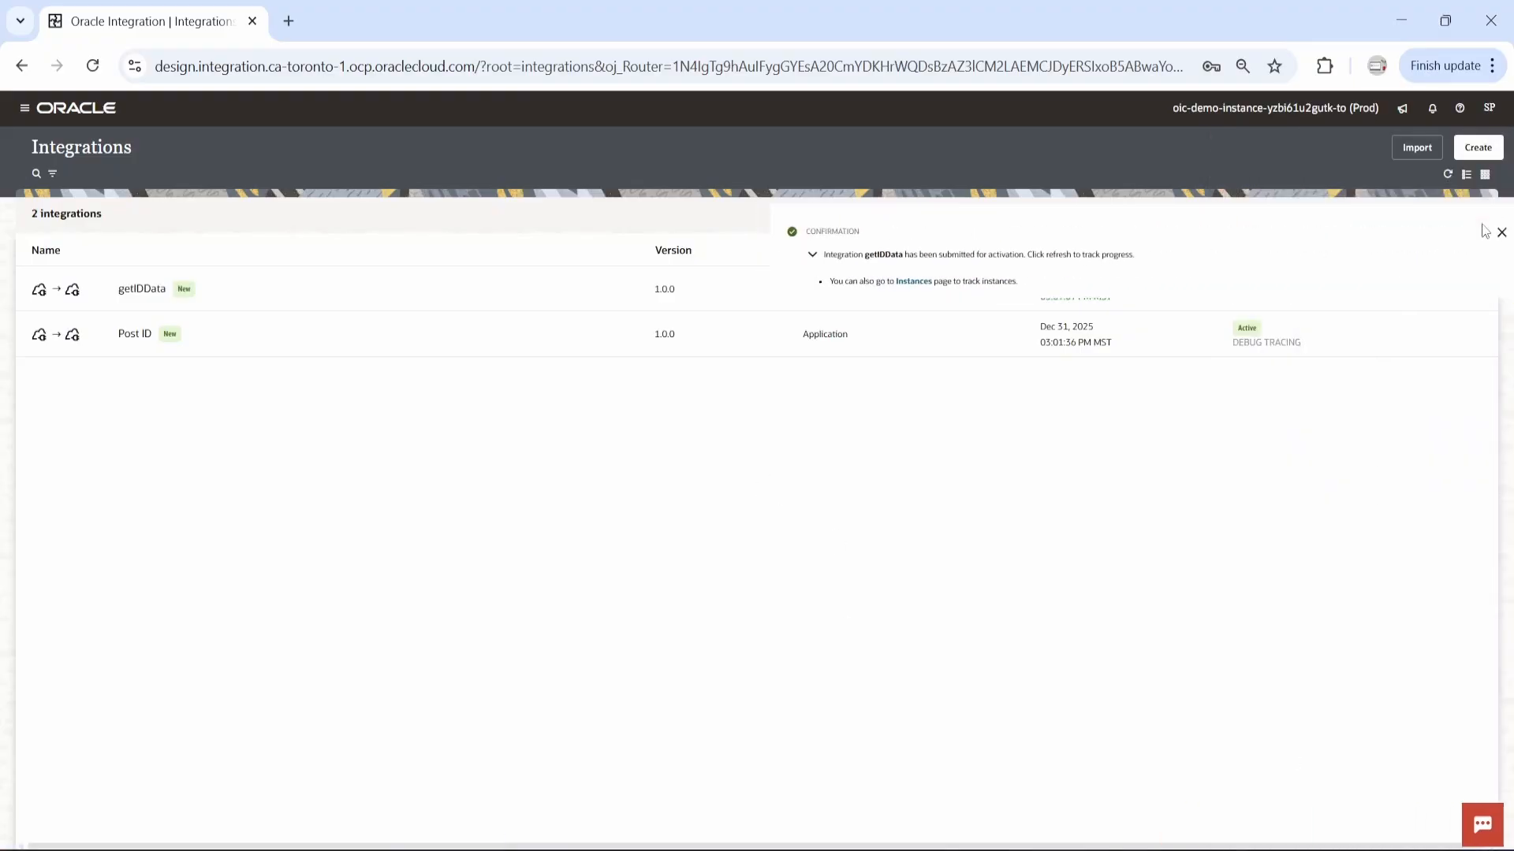
{"action": "left_click", "coordinate": [1500, 231]}
{"action": "left_click", "coordinate": [1411, 287]}
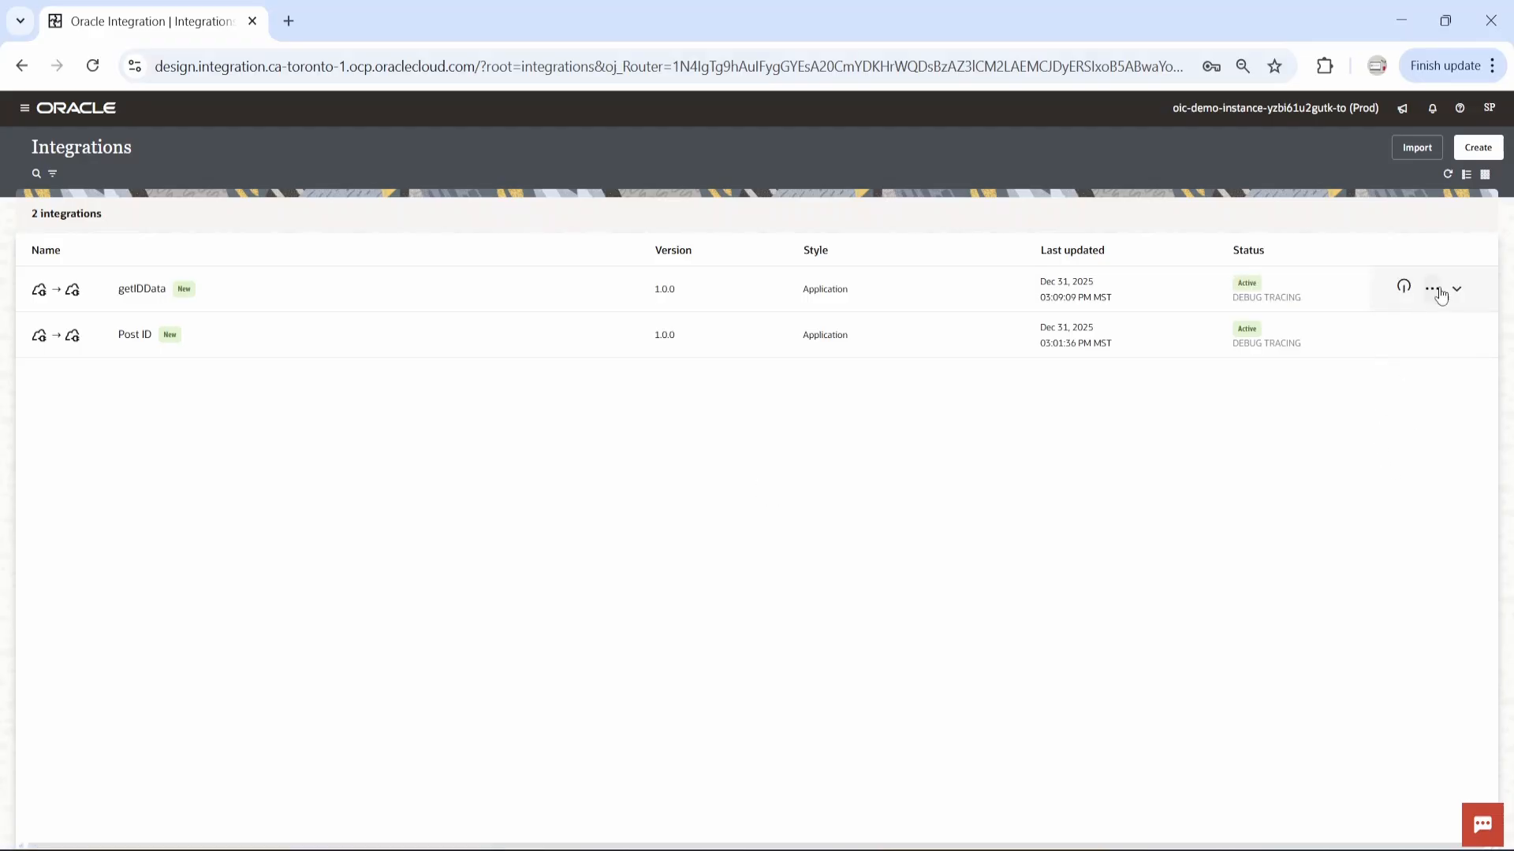
Step: Open the run page for getIDData, and switch to Postman to copy the id value from the GET request URL
{"action": "left_click", "coordinate": [1432, 289]}
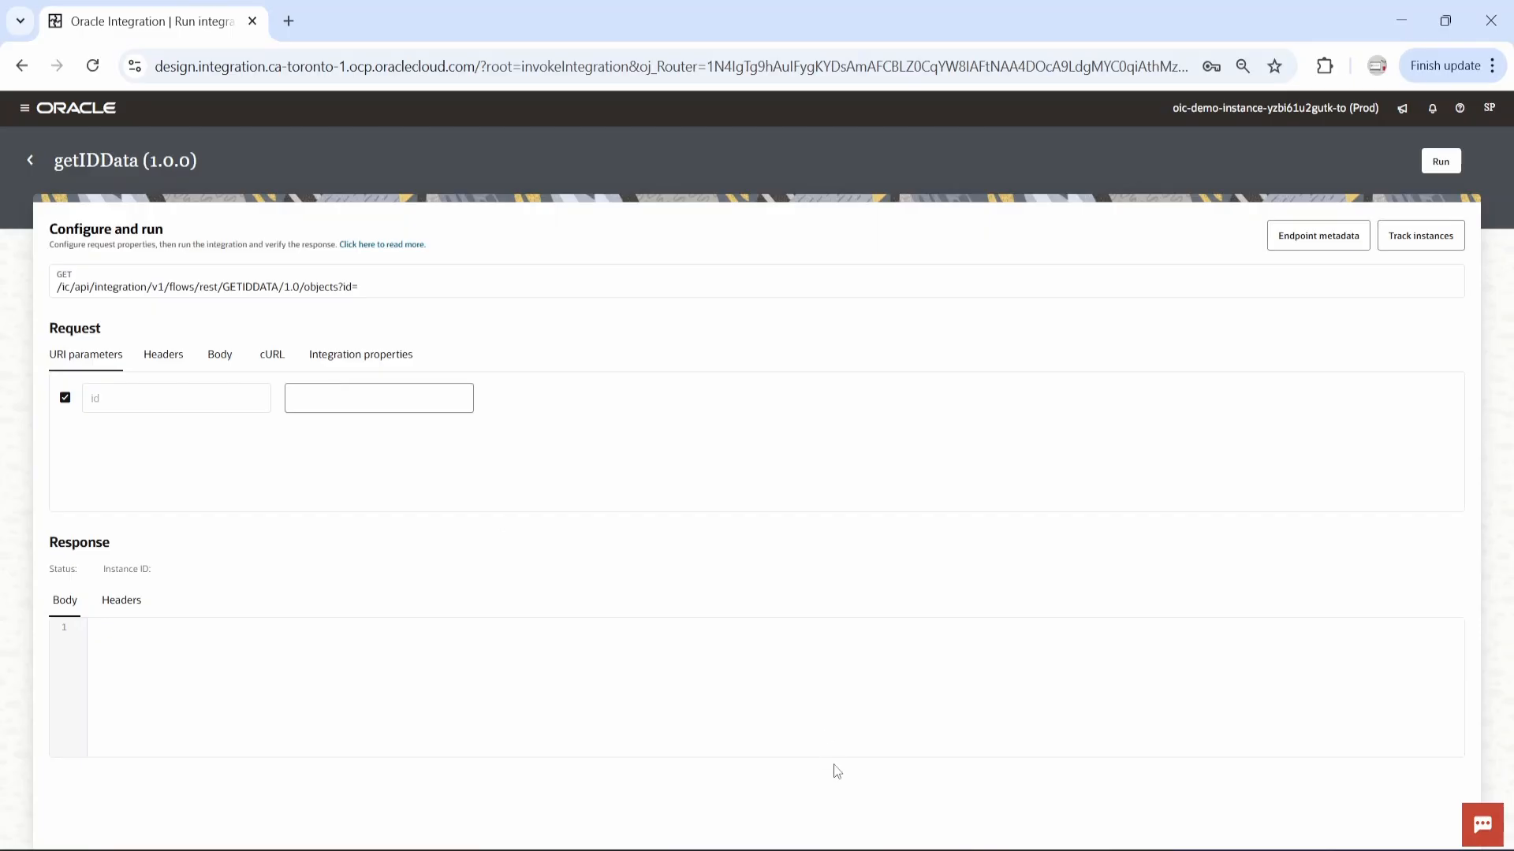
{"action": "left_click", "coordinate": [894, 831]}
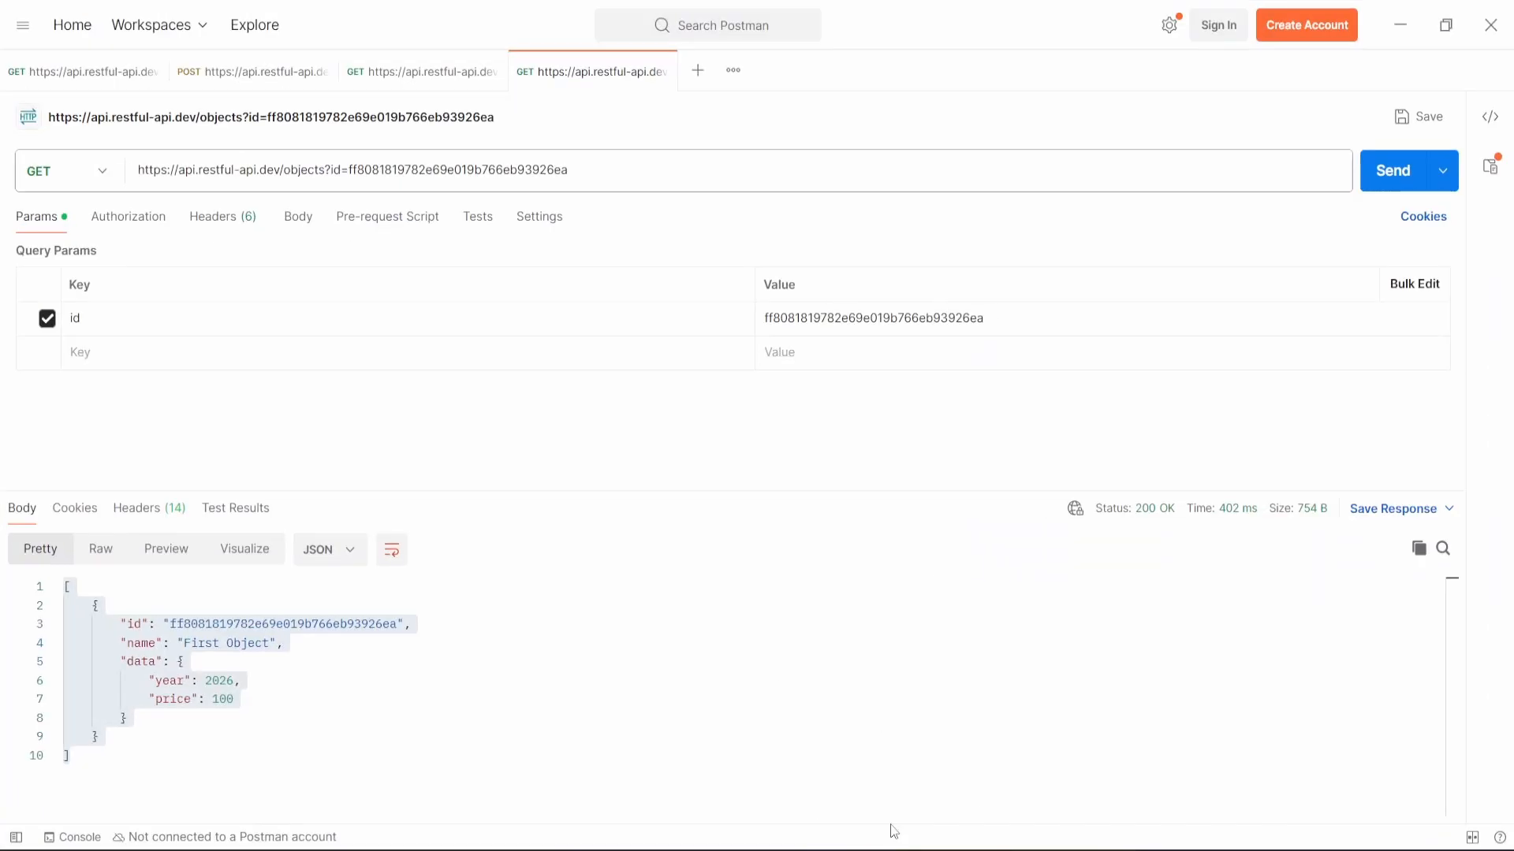
{"action": "double_click", "coordinate": [474, 170]}
{"action": "key", "text": "ctrl+c"}
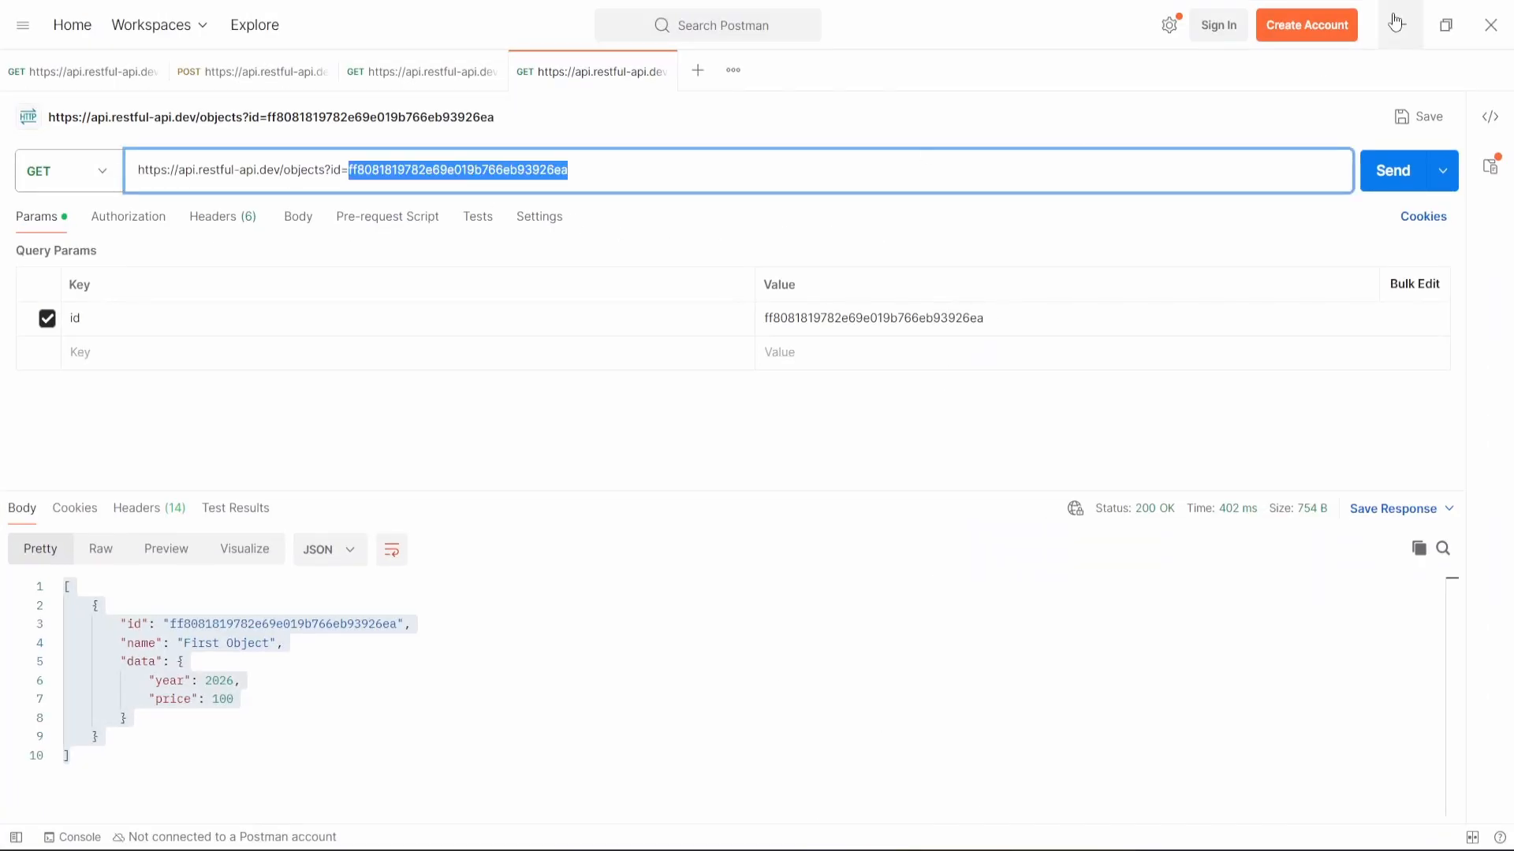
{"action": "key", "text": "alt+Tab"}
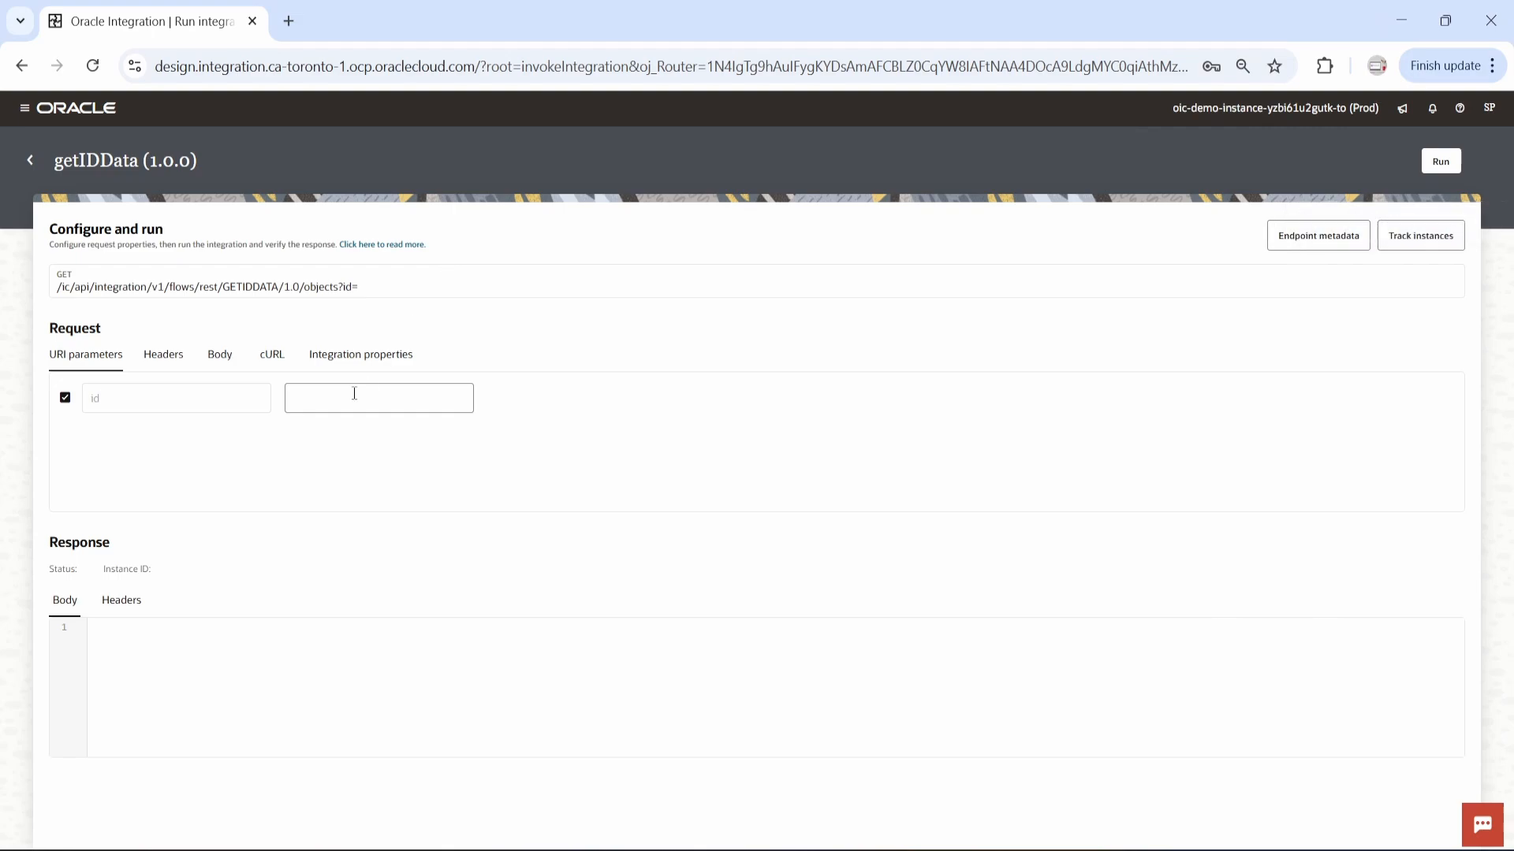
{"action": "left_click", "coordinate": [380, 395]}
{"action": "key", "text": "ctrl+v"}
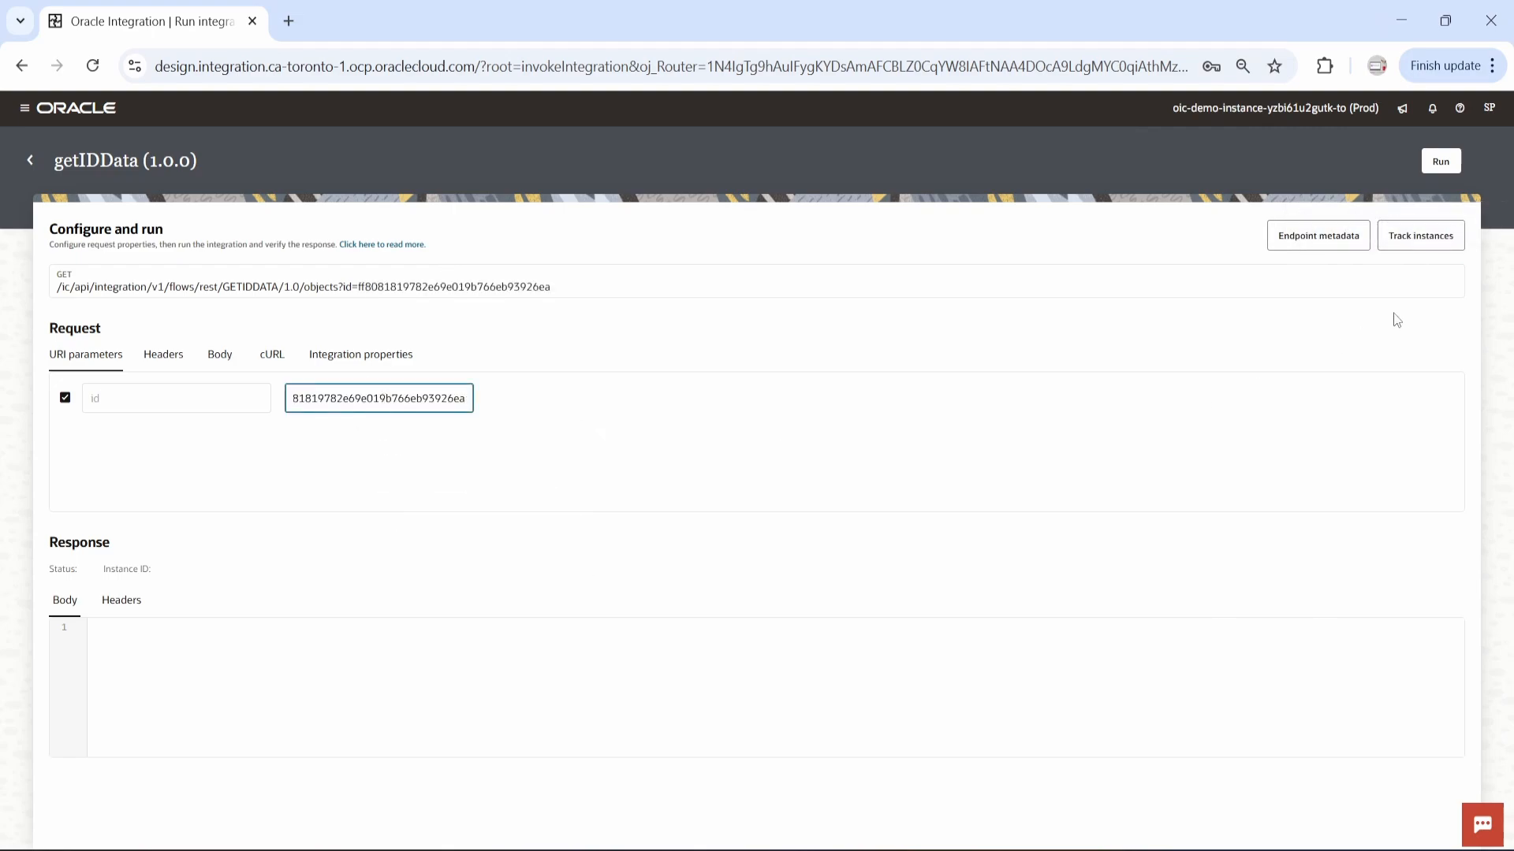
{"action": "left_click", "coordinate": [1440, 161]}
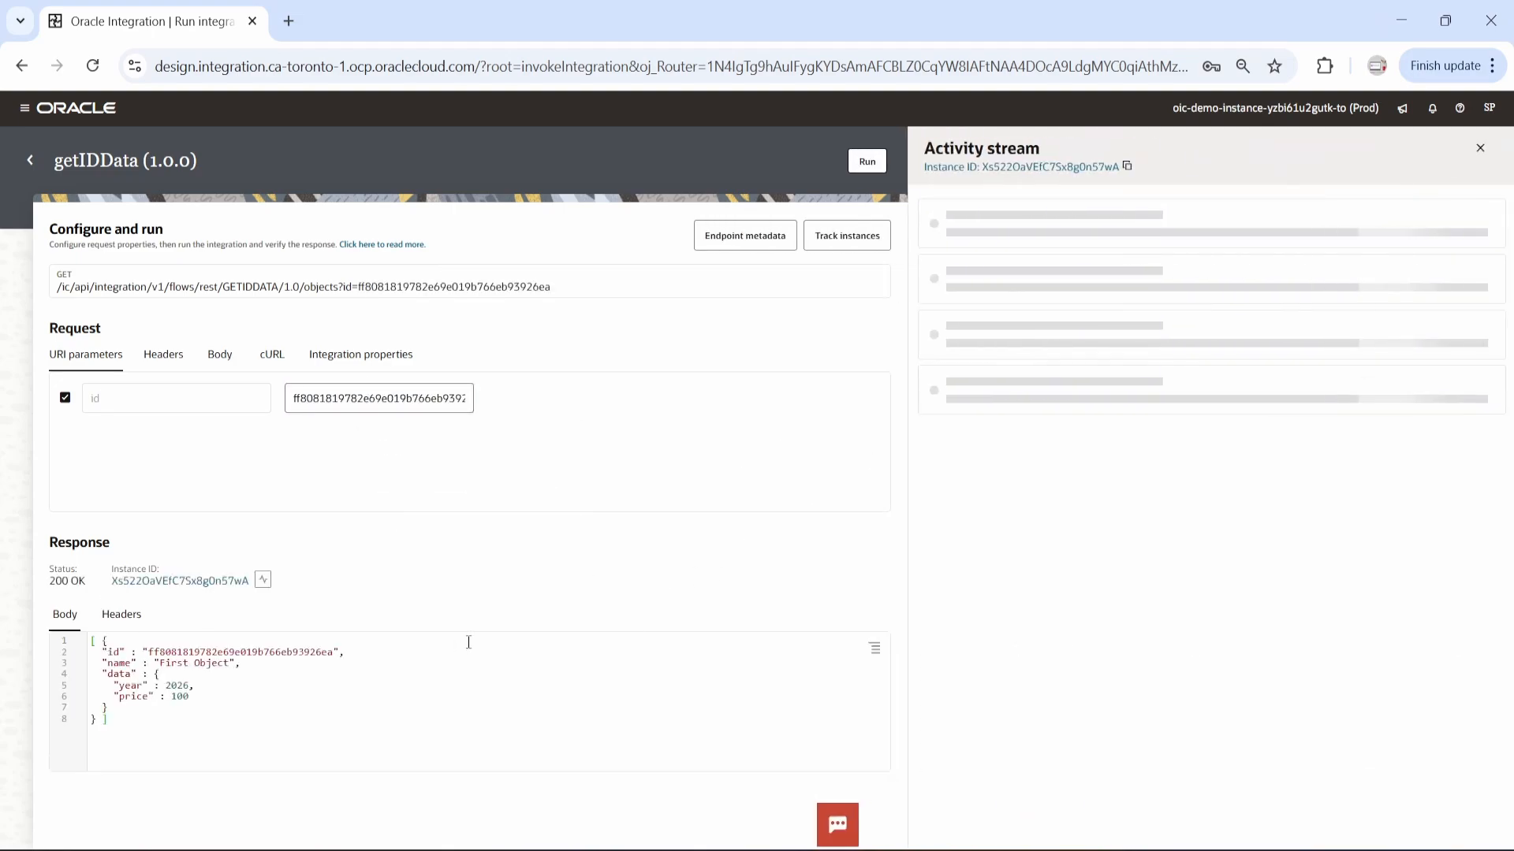